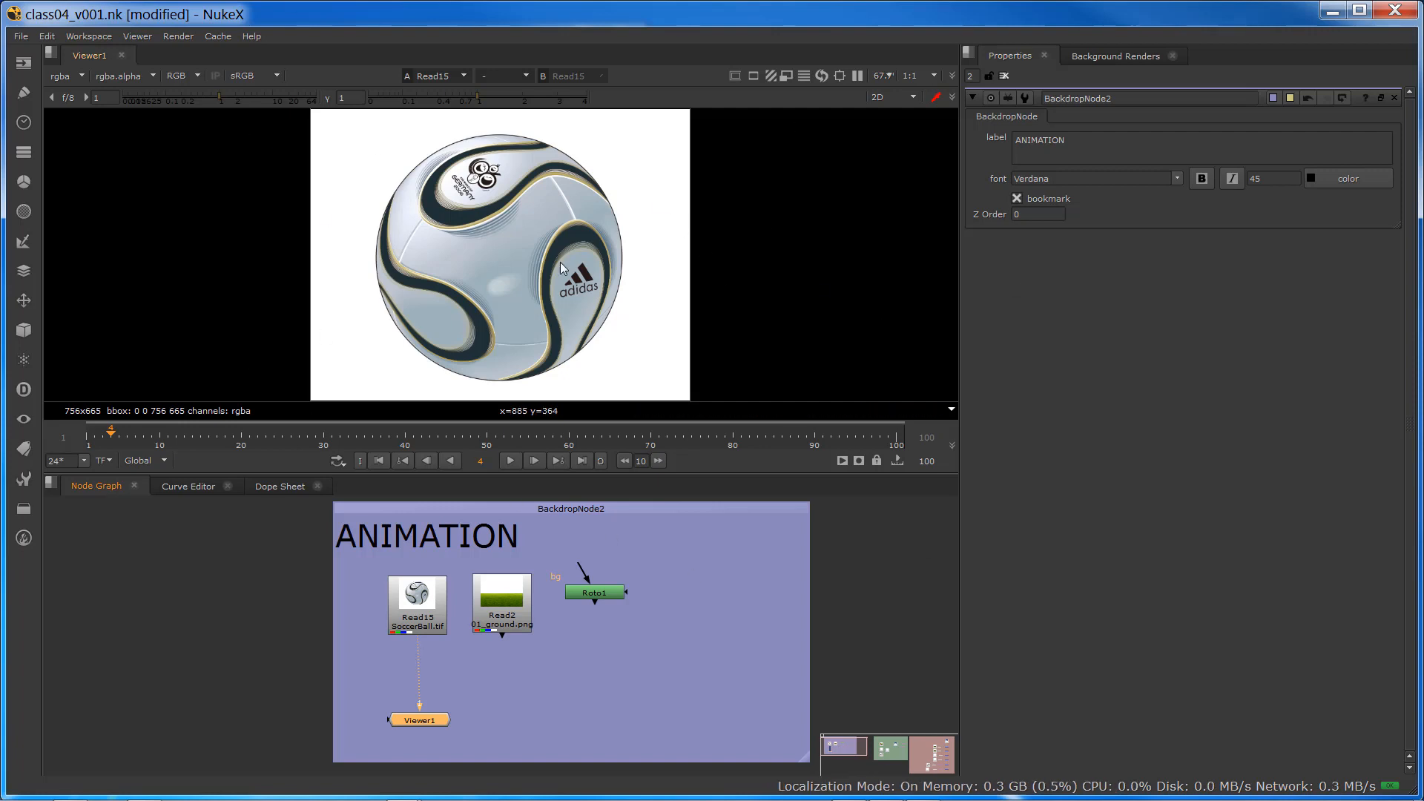
- Add a Transform node below the SoccerBall.tif Read node and space it slightly beneath
left_click(25, 300)
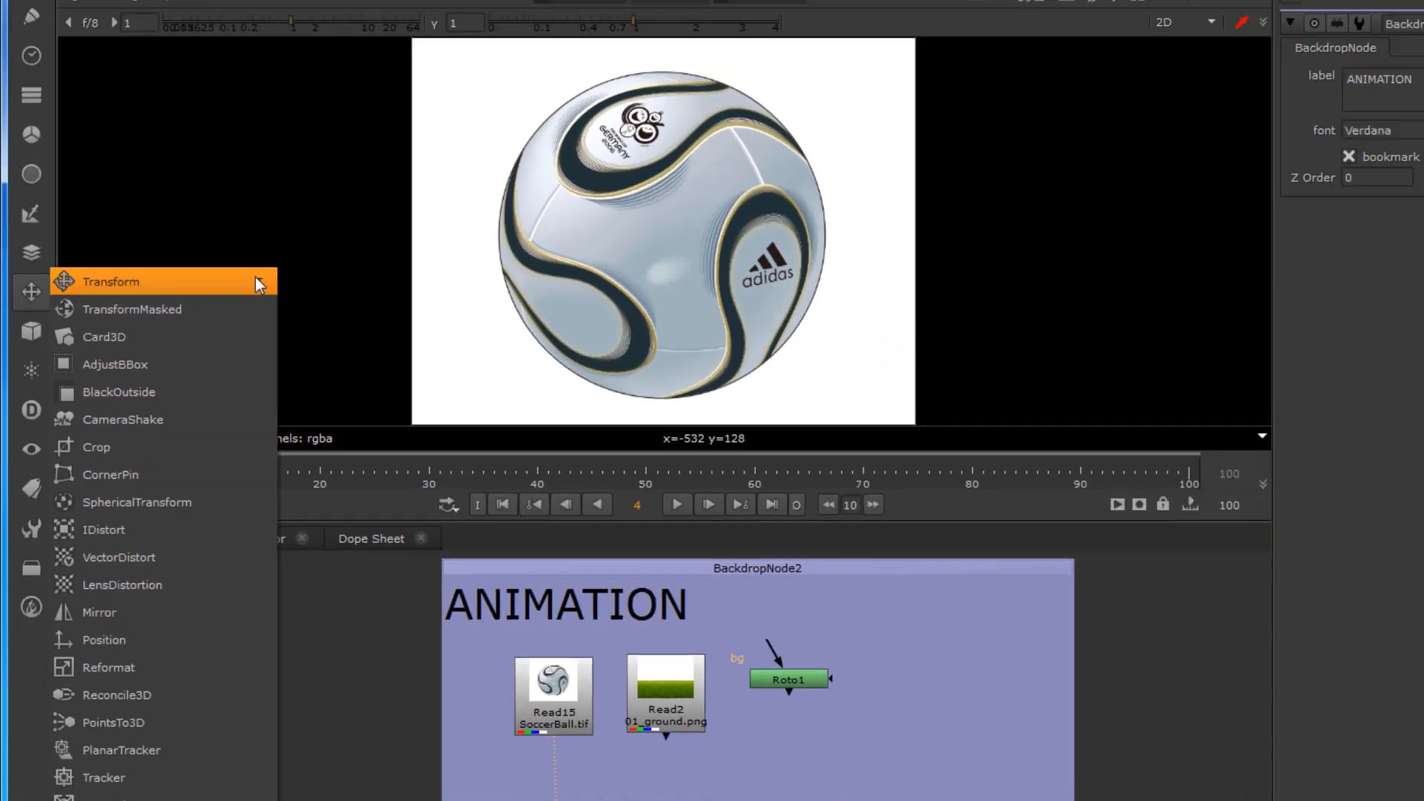
left_click(422, 599)
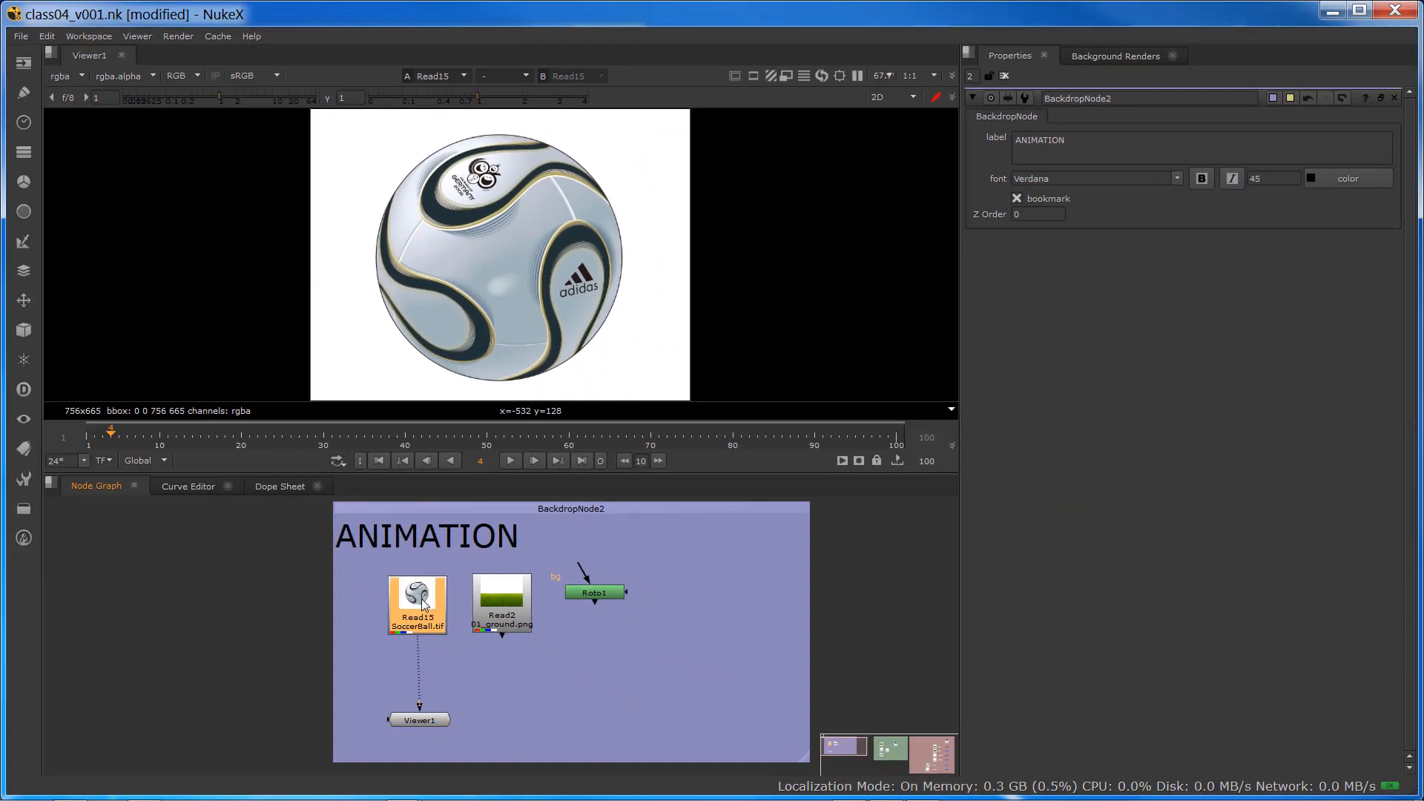
key("t")
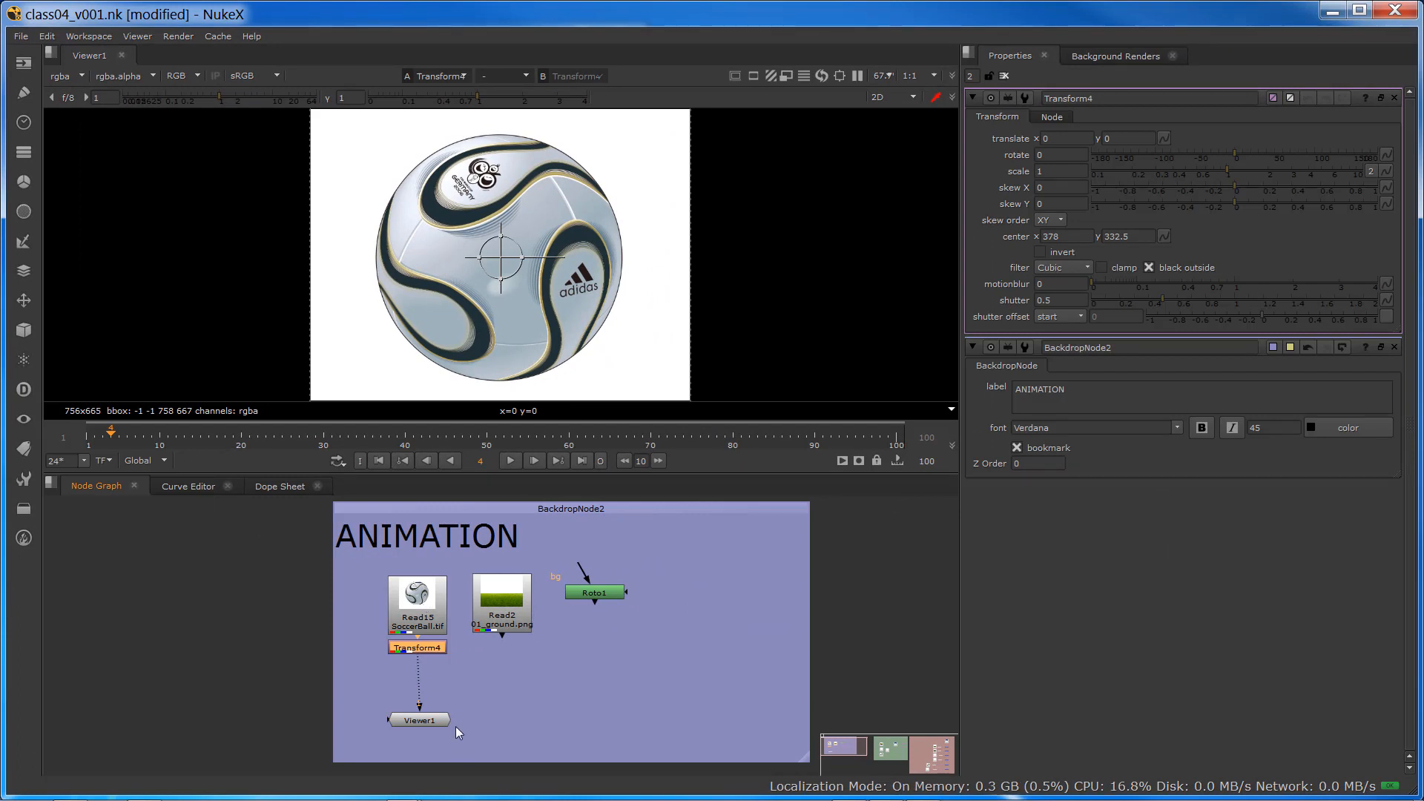
left_click_drag(430, 647, 430, 655)
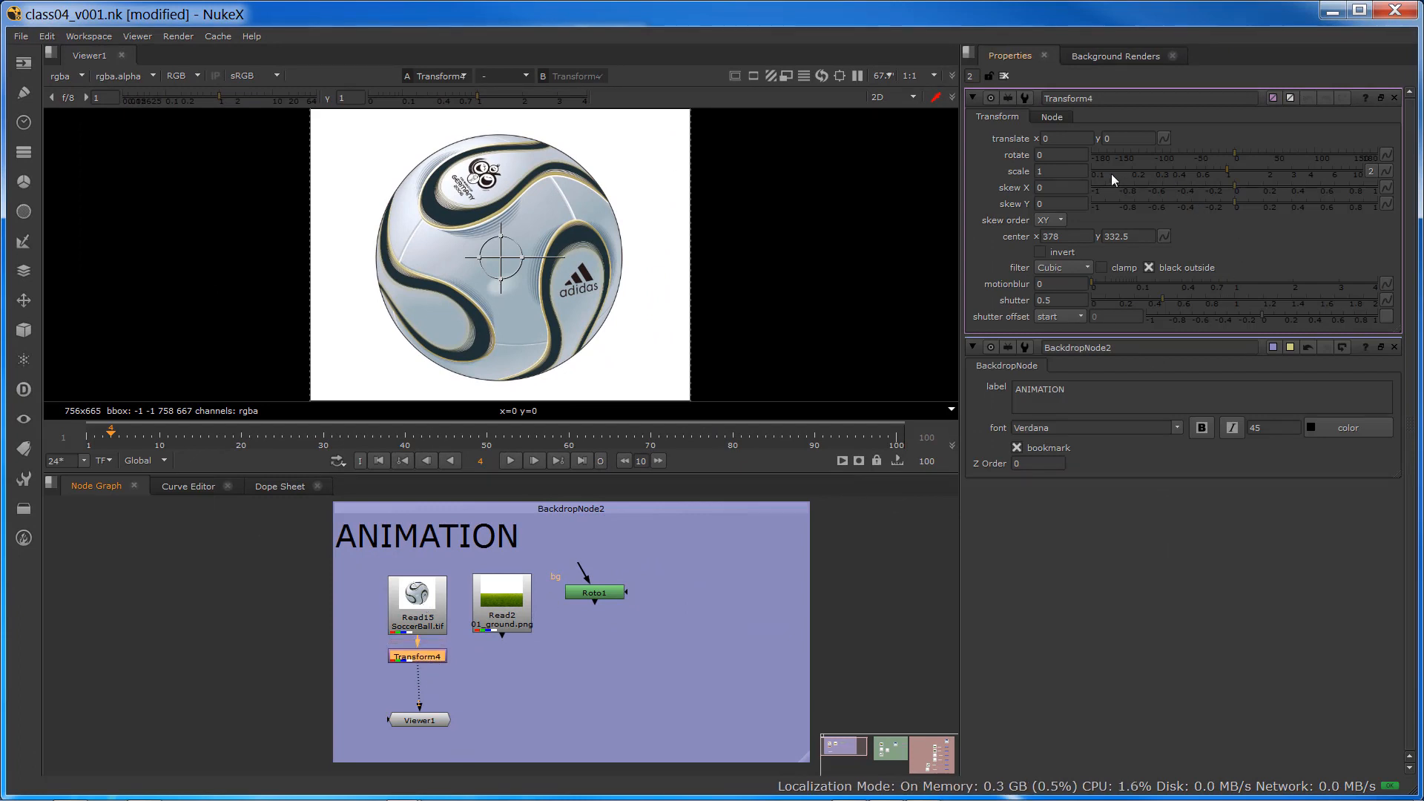
- Move the ball image in the viewer to a translate of about x -76, y 12
left_click_drag(502, 257, 536, 262)
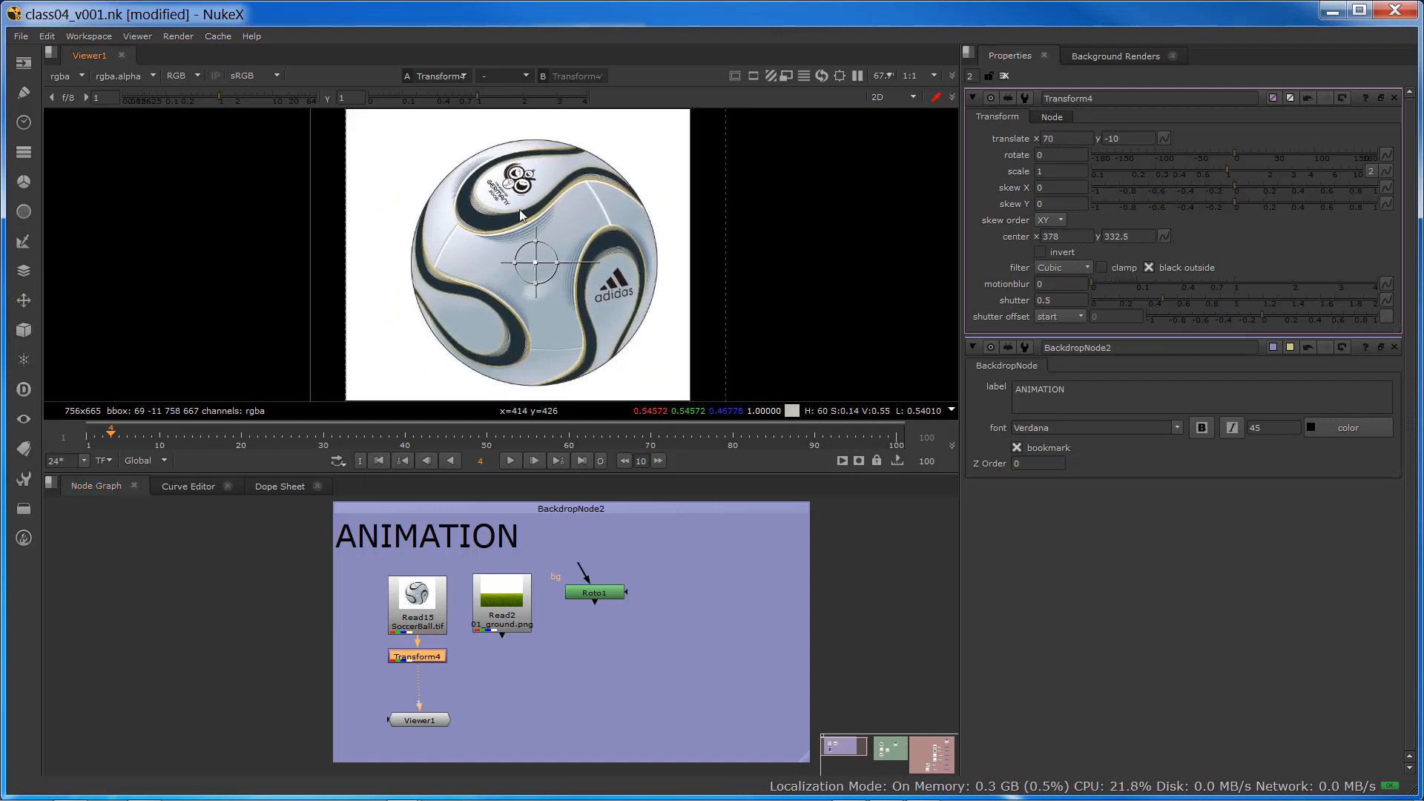
left_click(1302, 97)
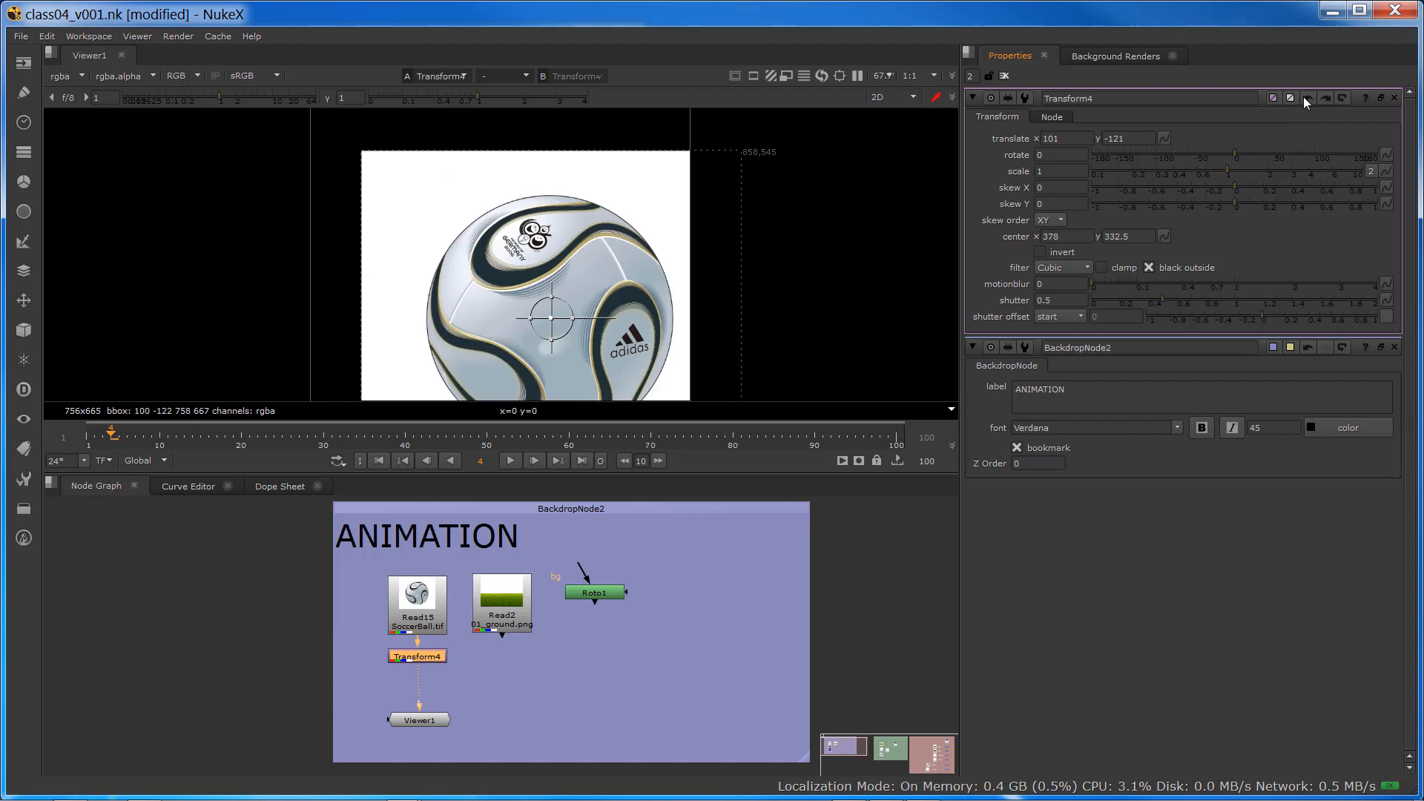
left_click(1302, 96)
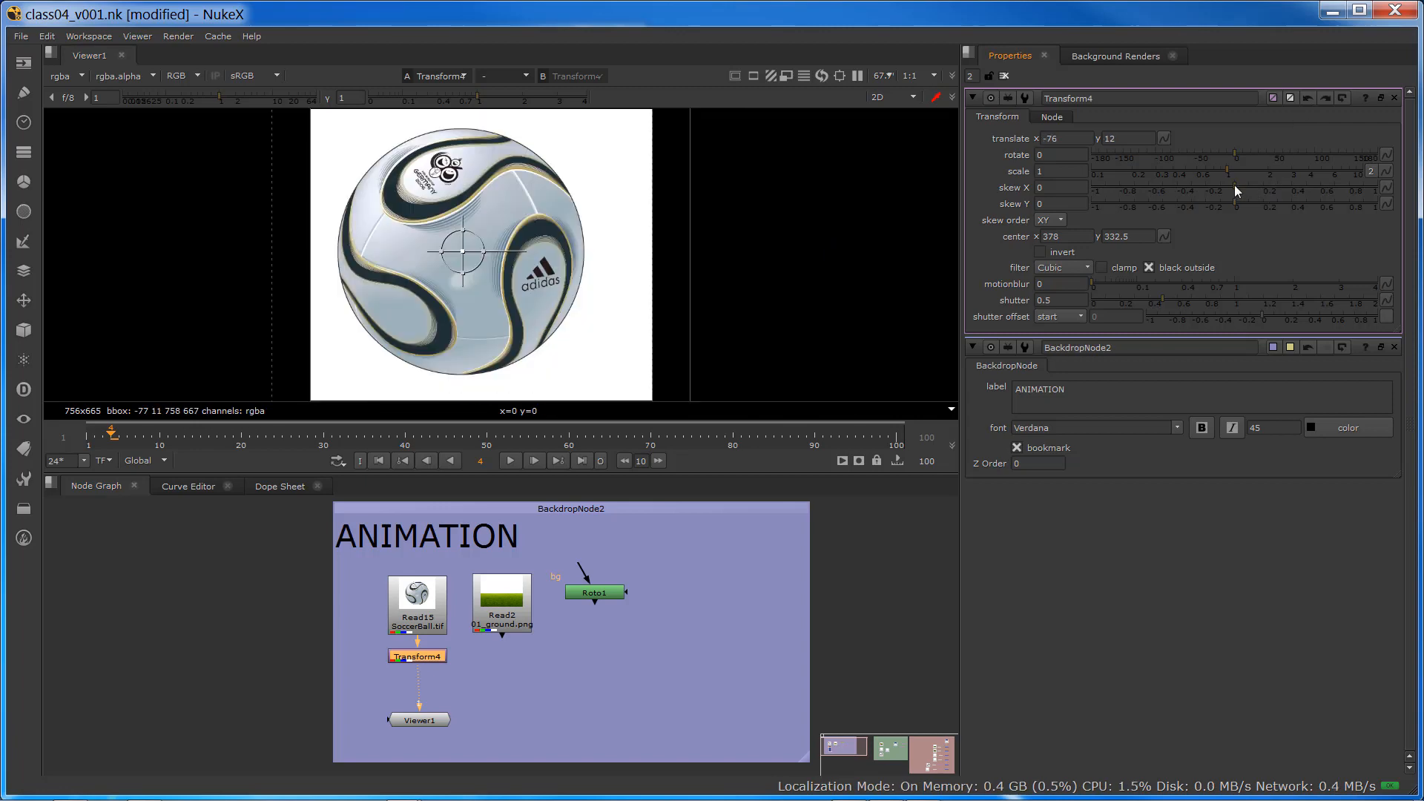
- Try scaling the ball to 0.55 and splitting scale into width and height, reverting both
left_click_drag(1236, 158, 1191, 182)
key("ctrl+z")
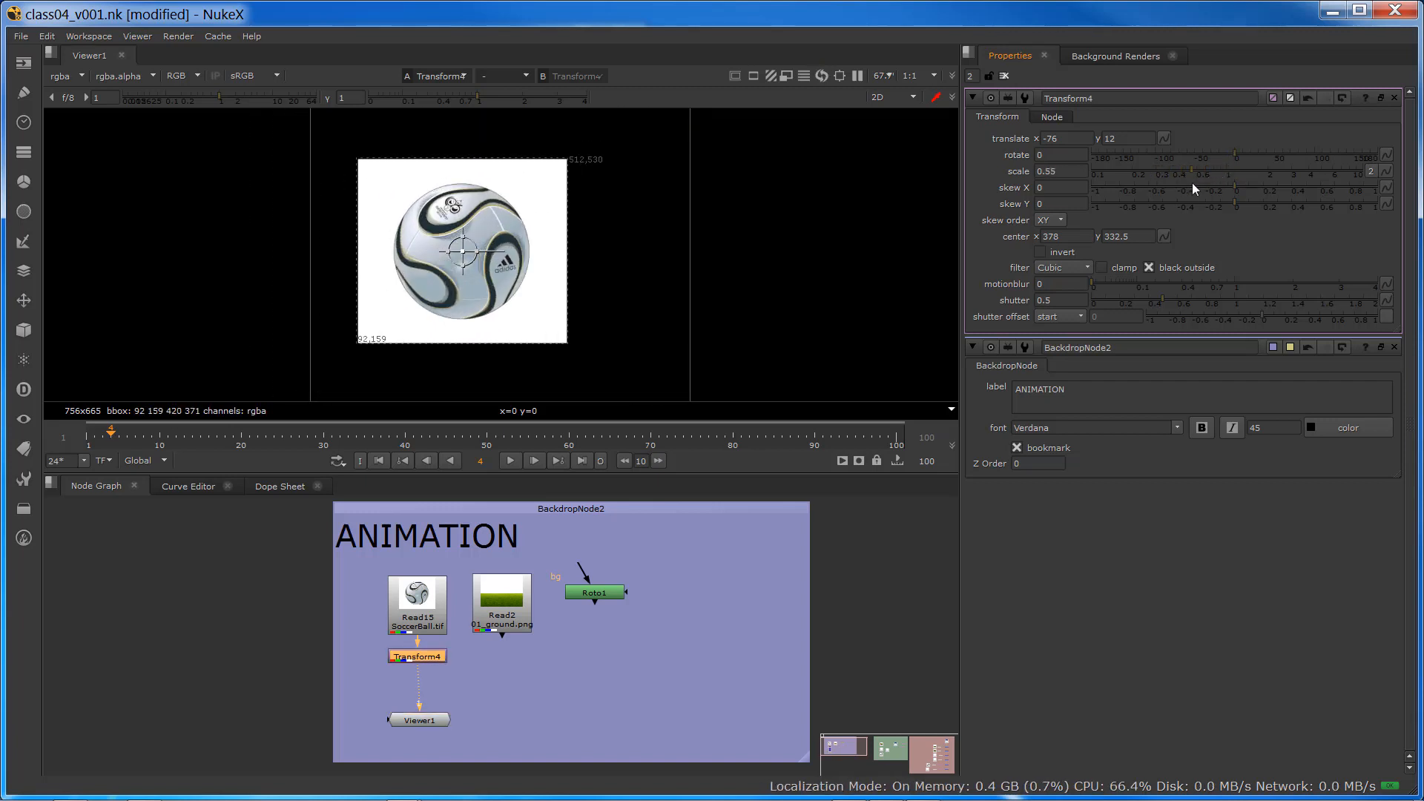
key("ctrl+z")
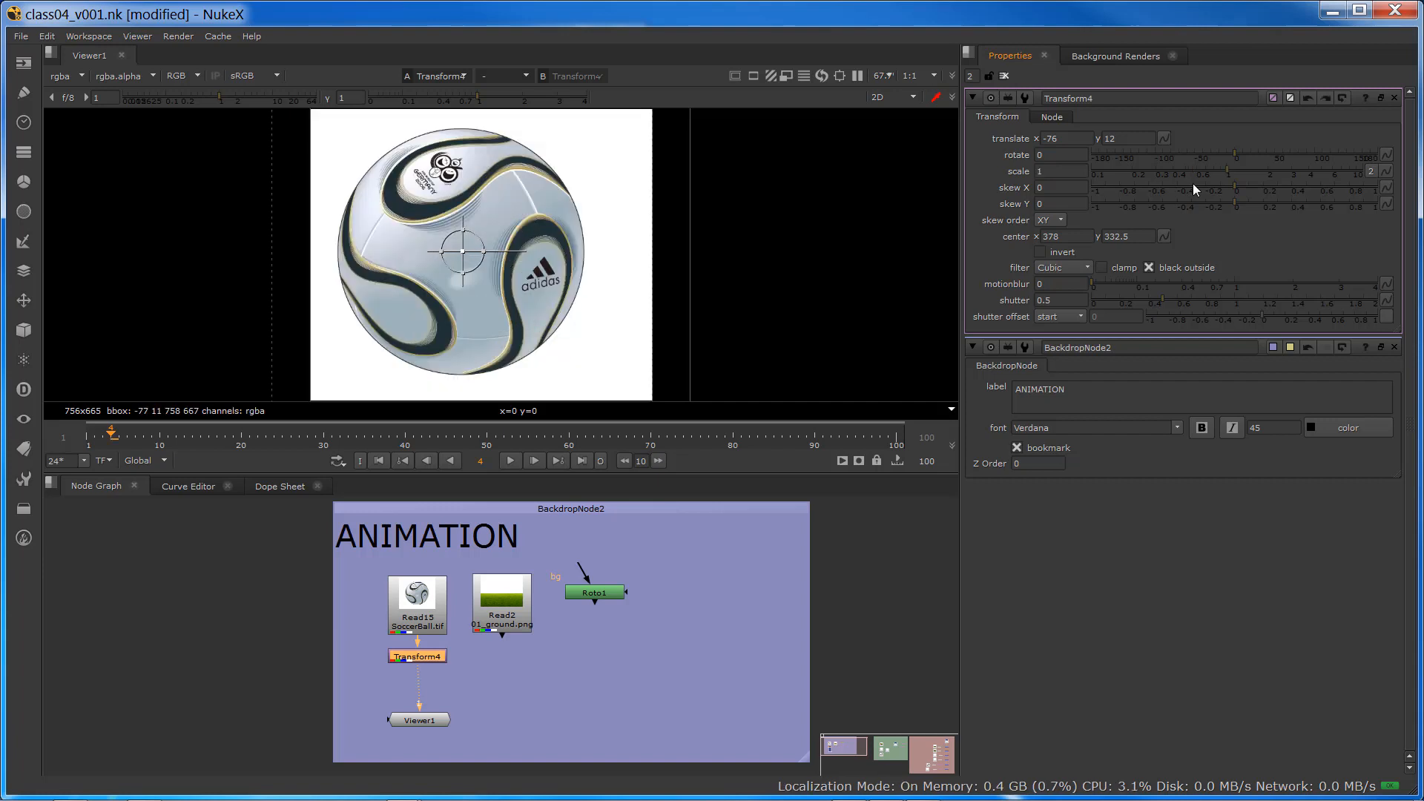
left_click(1371, 171)
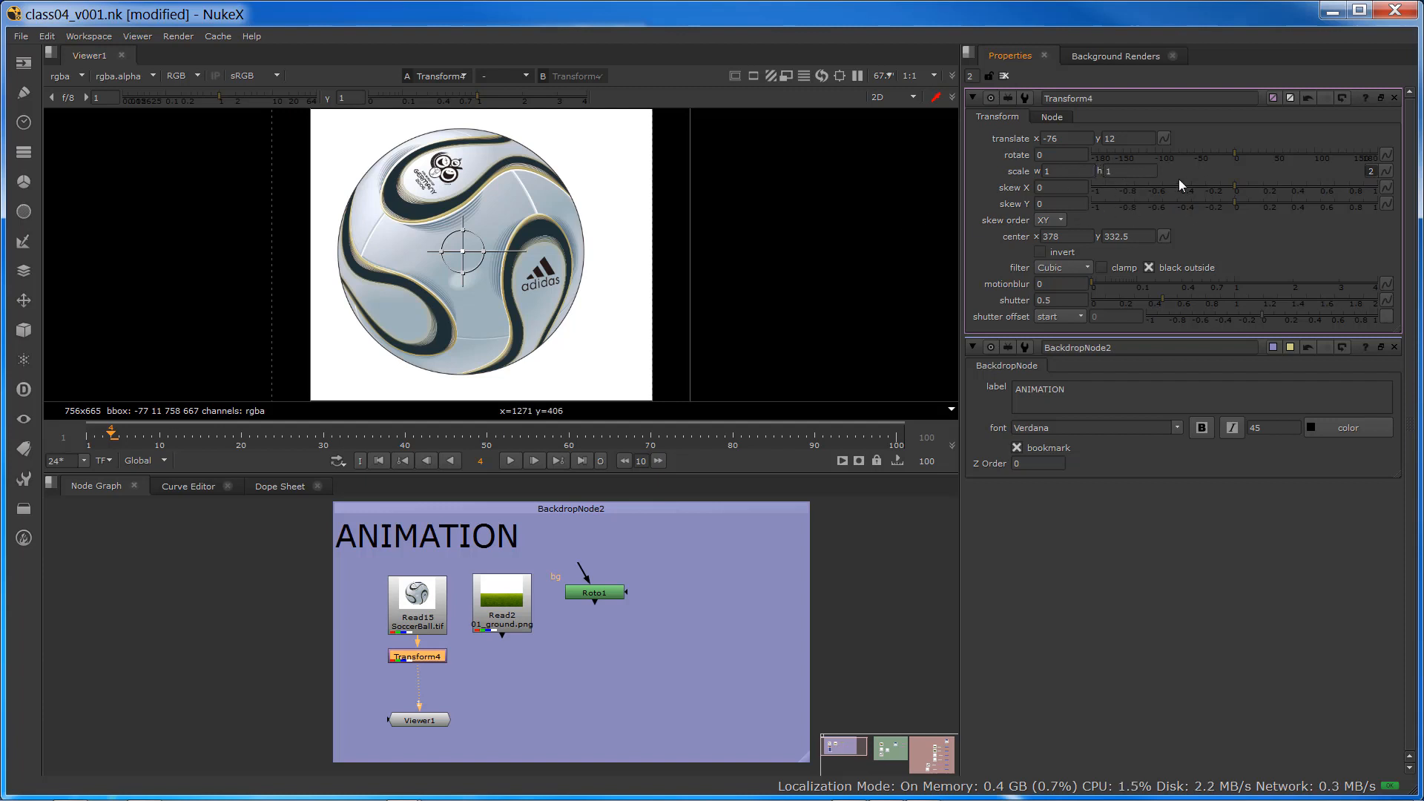
left_click(1371, 171)
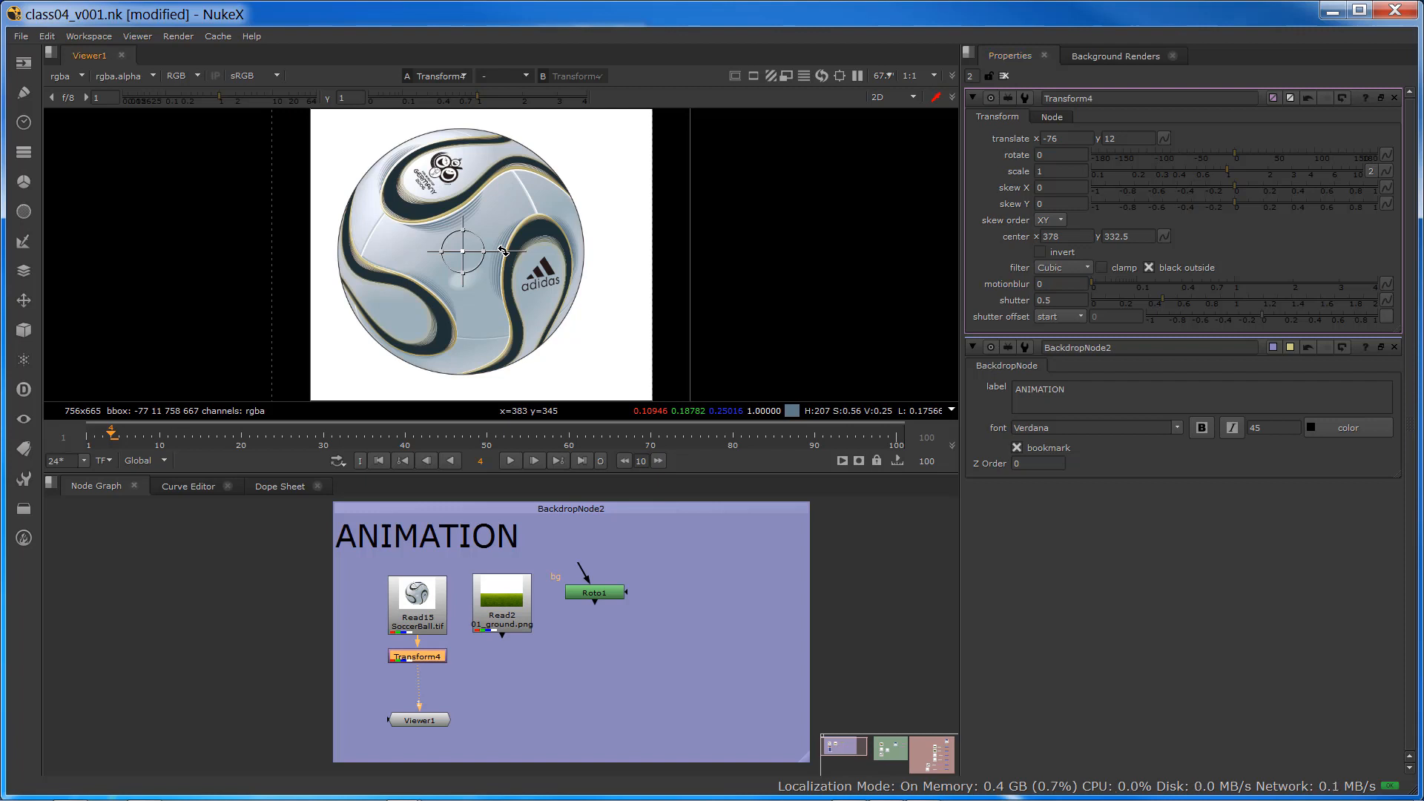
- Try rotating and scaling the ball with the on-screen transform handle, undoing each change
left_click_drag(504, 252, 504, 221)
left_click(1308, 99)
mouse_move(478, 265)
left_mouse_down()
mouse_move(493, 296)
mouse_move(462, 270)
mouse_move(476, 288)
left_mouse_up()
key("ctrl+z")
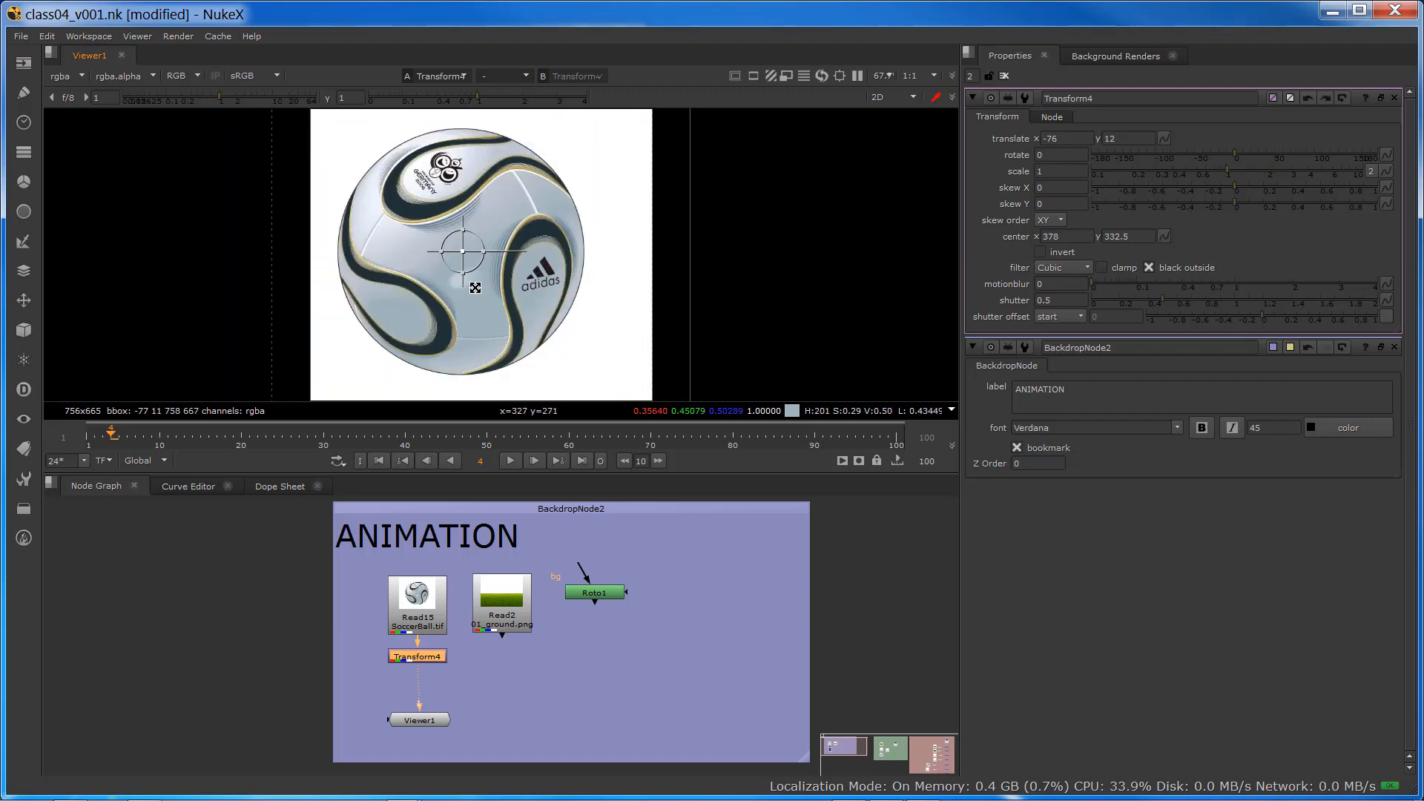
- Try moving the ball to other positions with the on-screen handle and undo the moves
left_click_drag(463, 252, 359, 236)
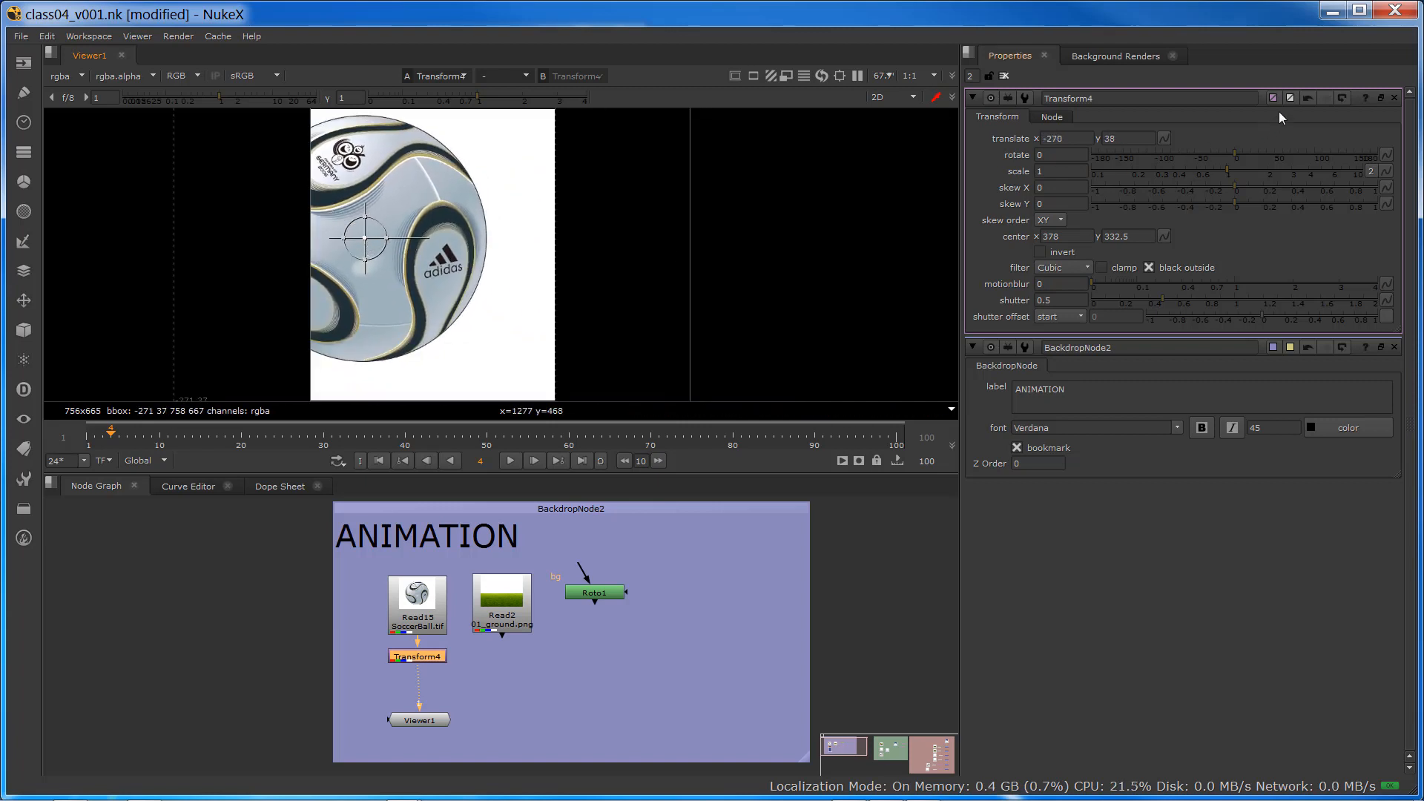
left_click(1309, 98)
left_click(1309, 97)
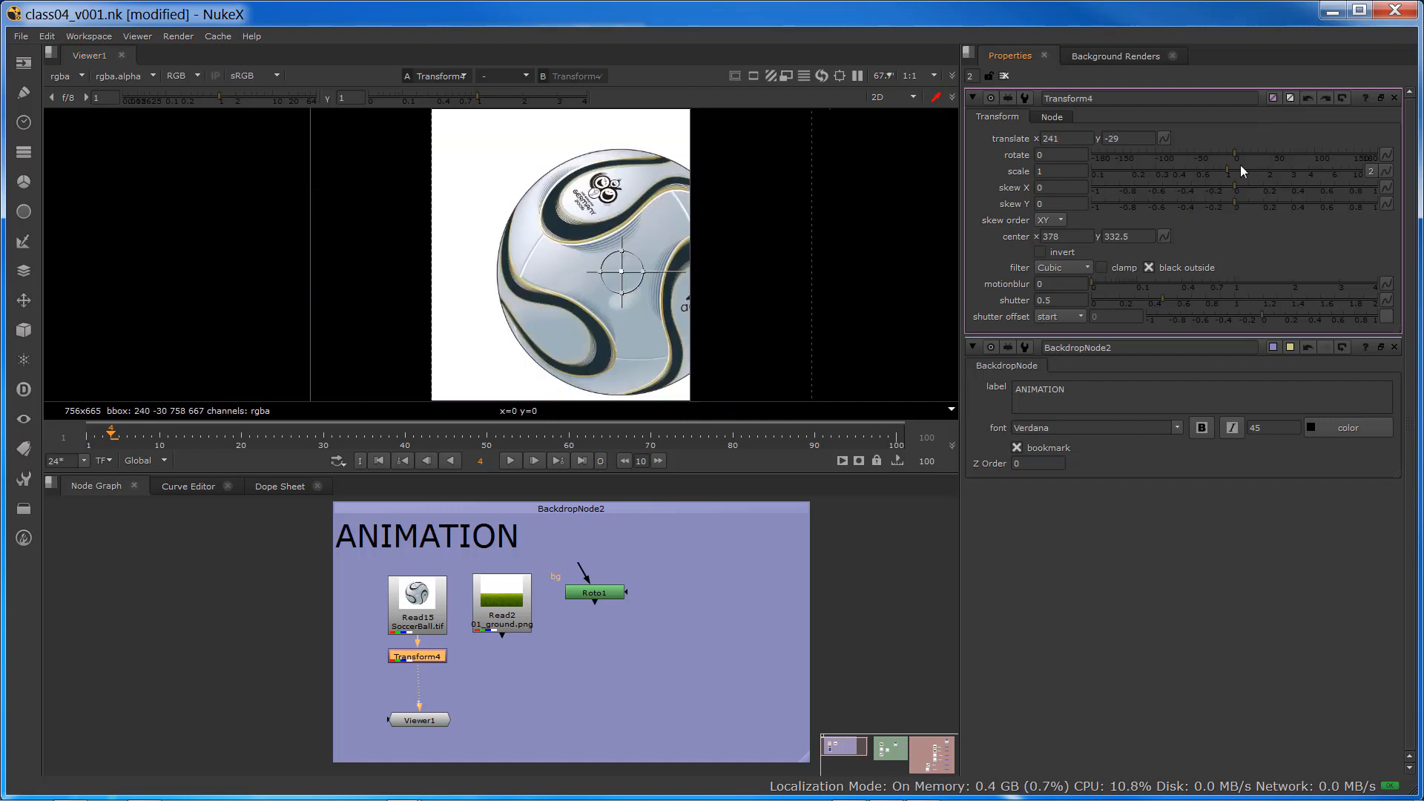
left_click(1308, 97)
left_click(1308, 97)
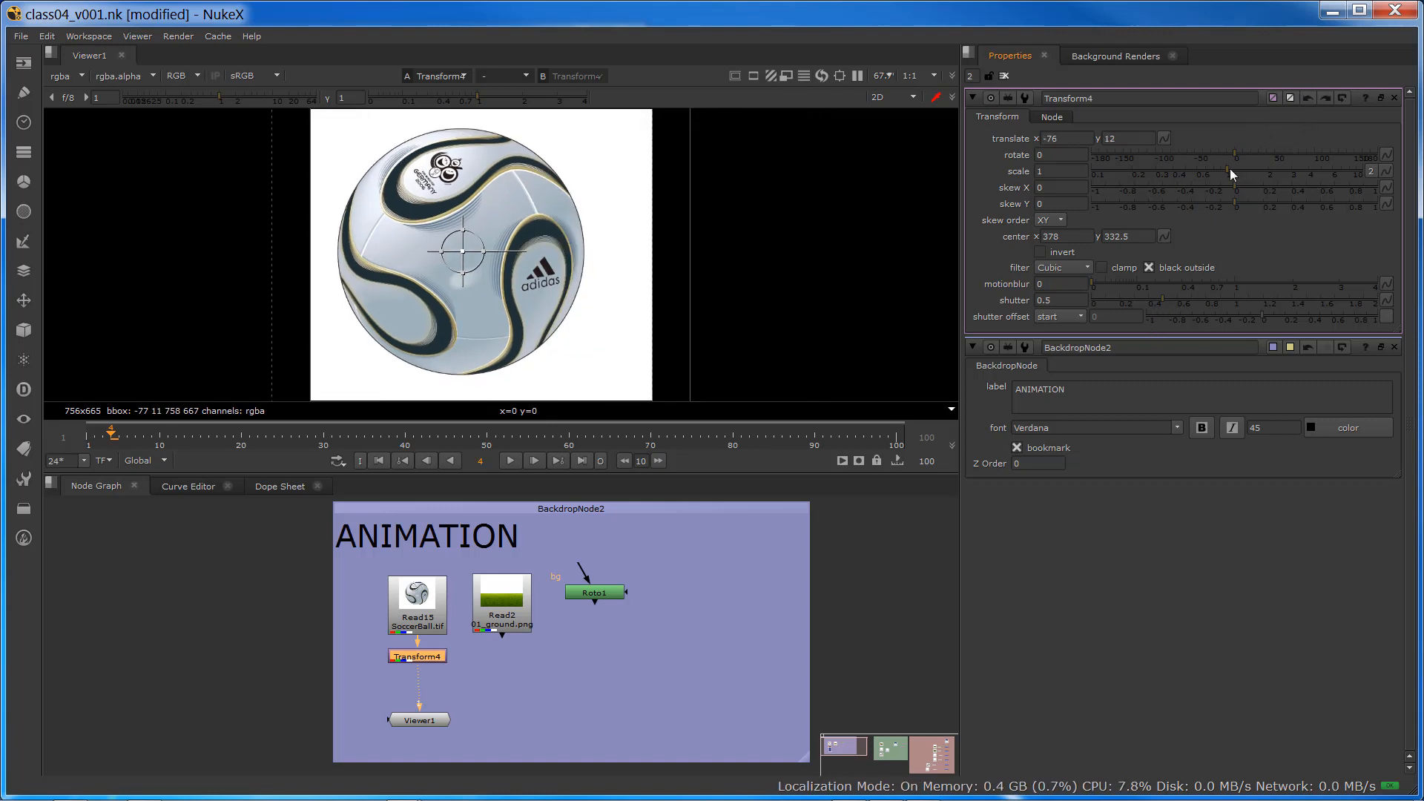
- Scale the ball uniformly down to 0.29 in the Transform node
left_click_drag(1230, 170, 1152, 174)
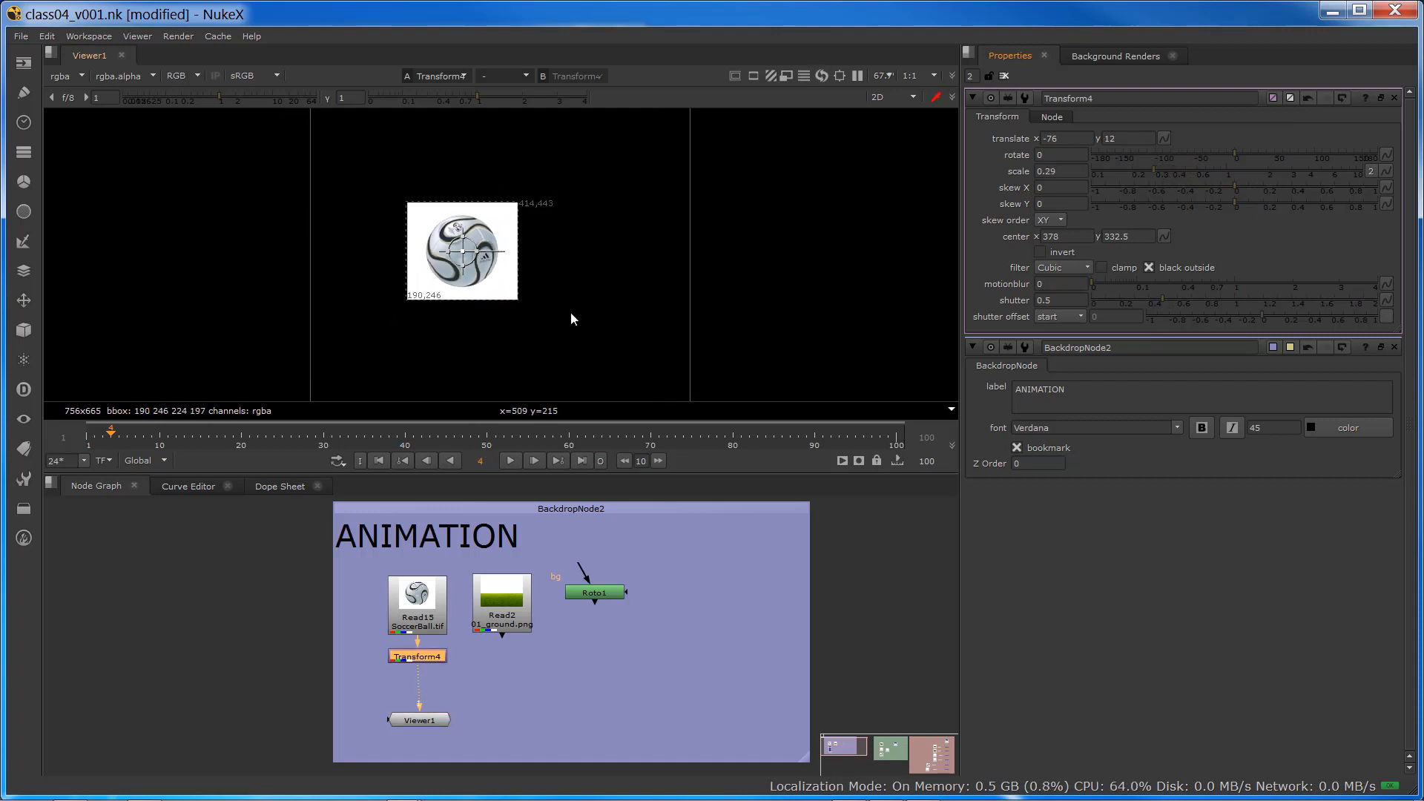
key("minus")
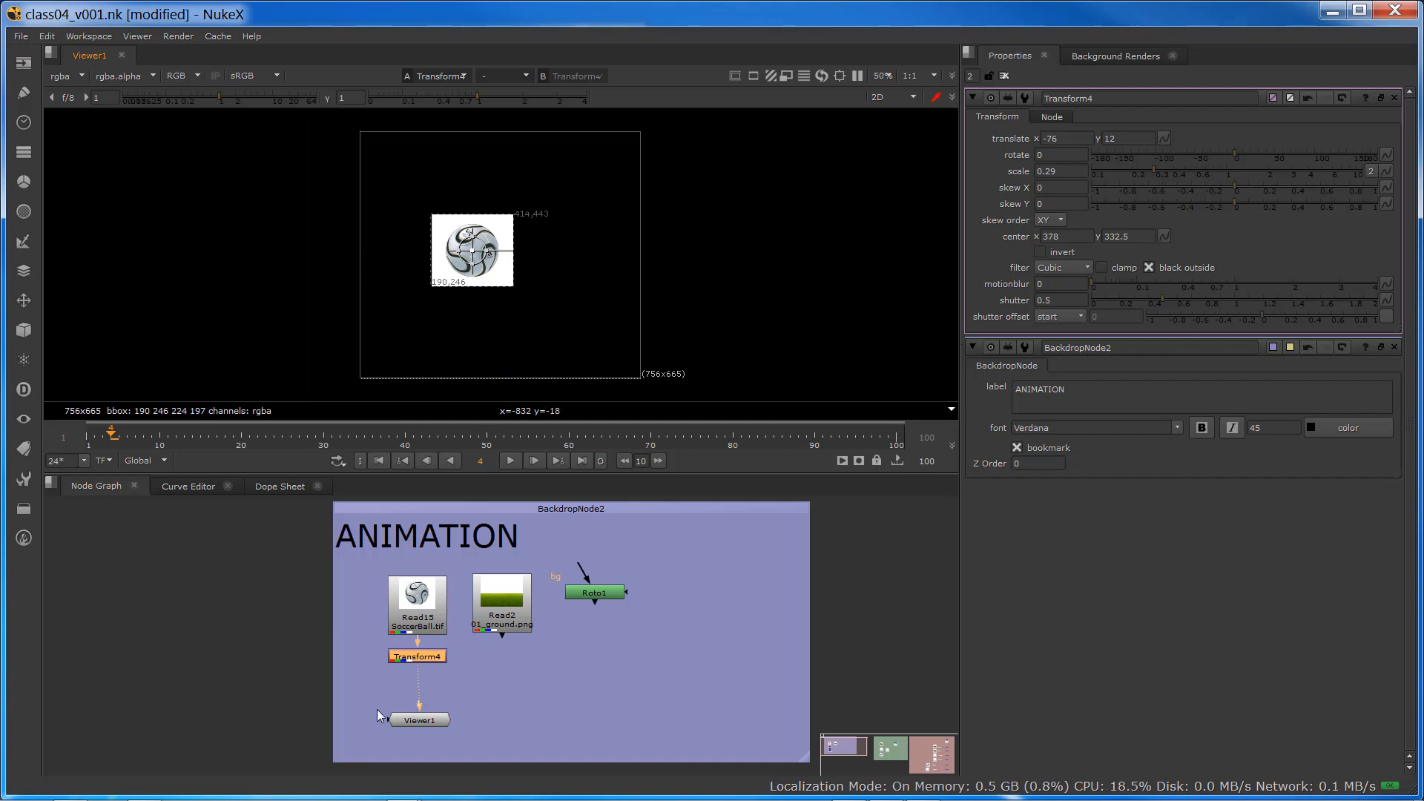
- Display the 01_ground.png Read node in the viewer and add a Merge node directly below it
left_click(502, 608)
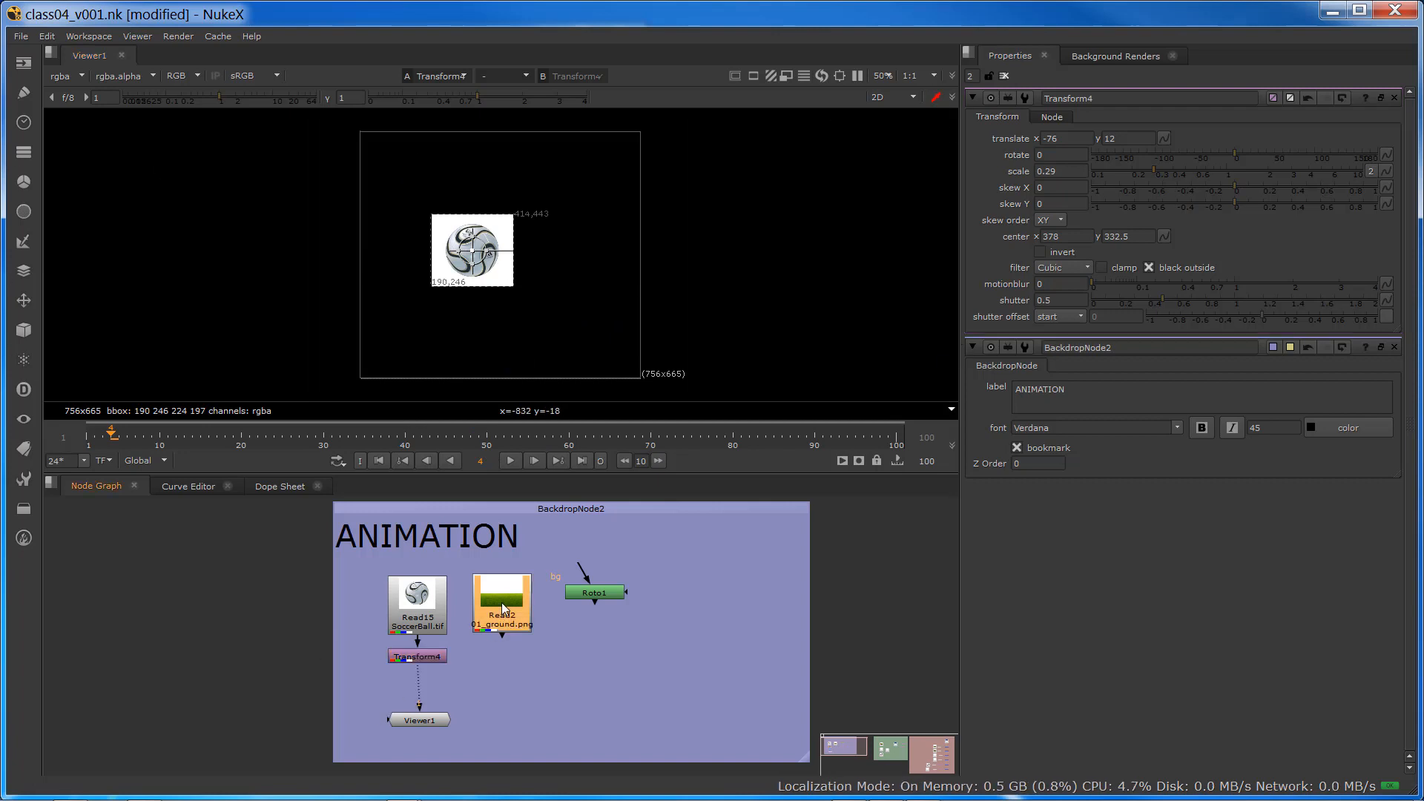
key("1")
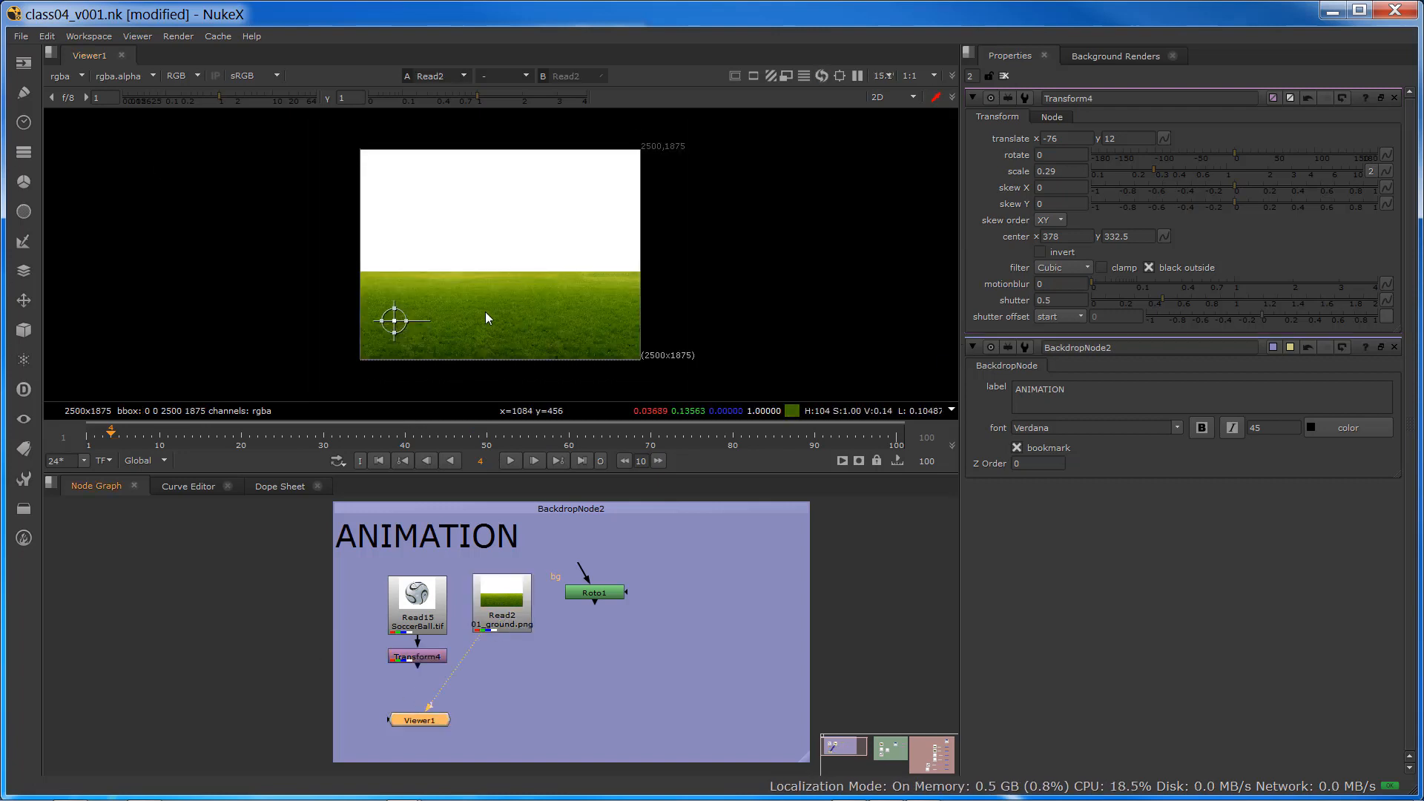
left_click(510, 601)
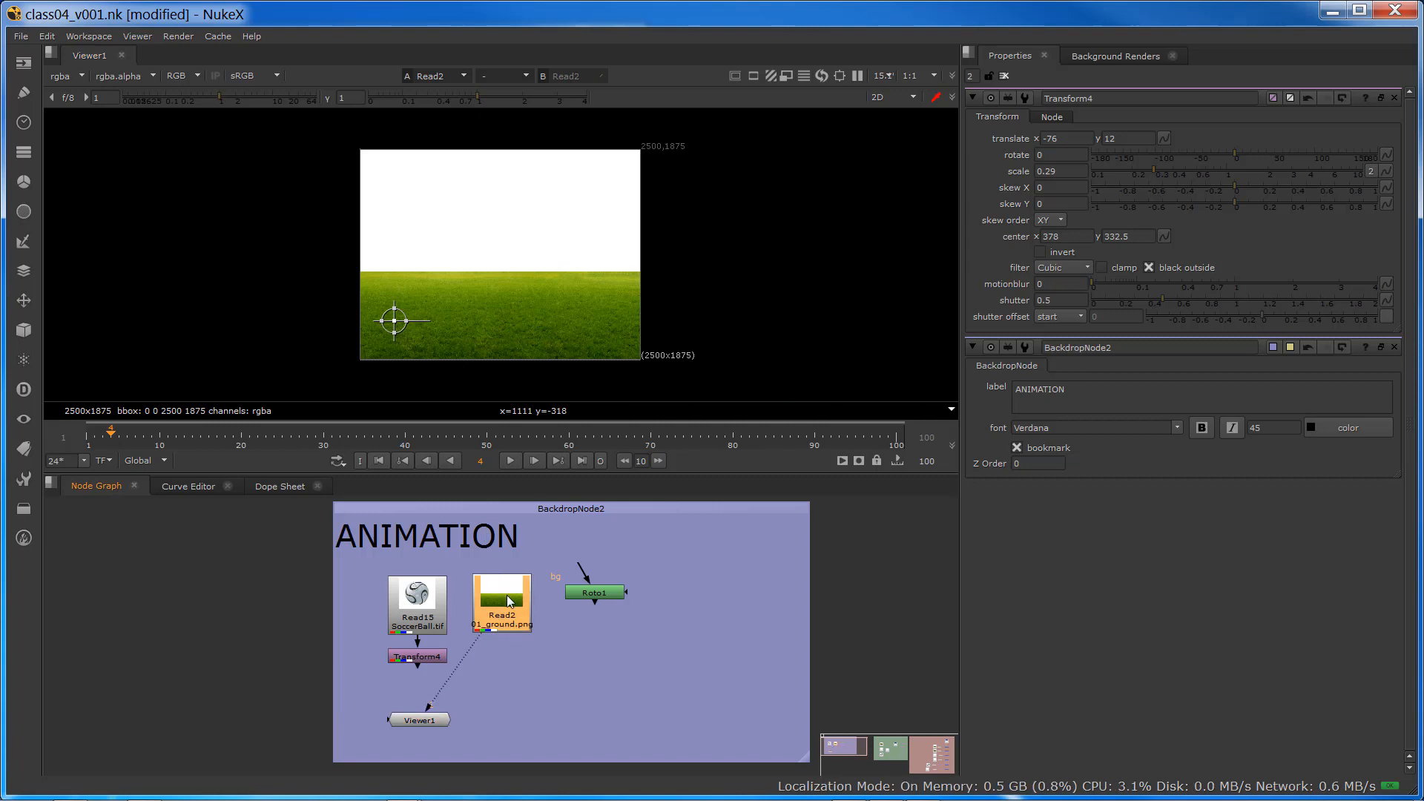
key("m")
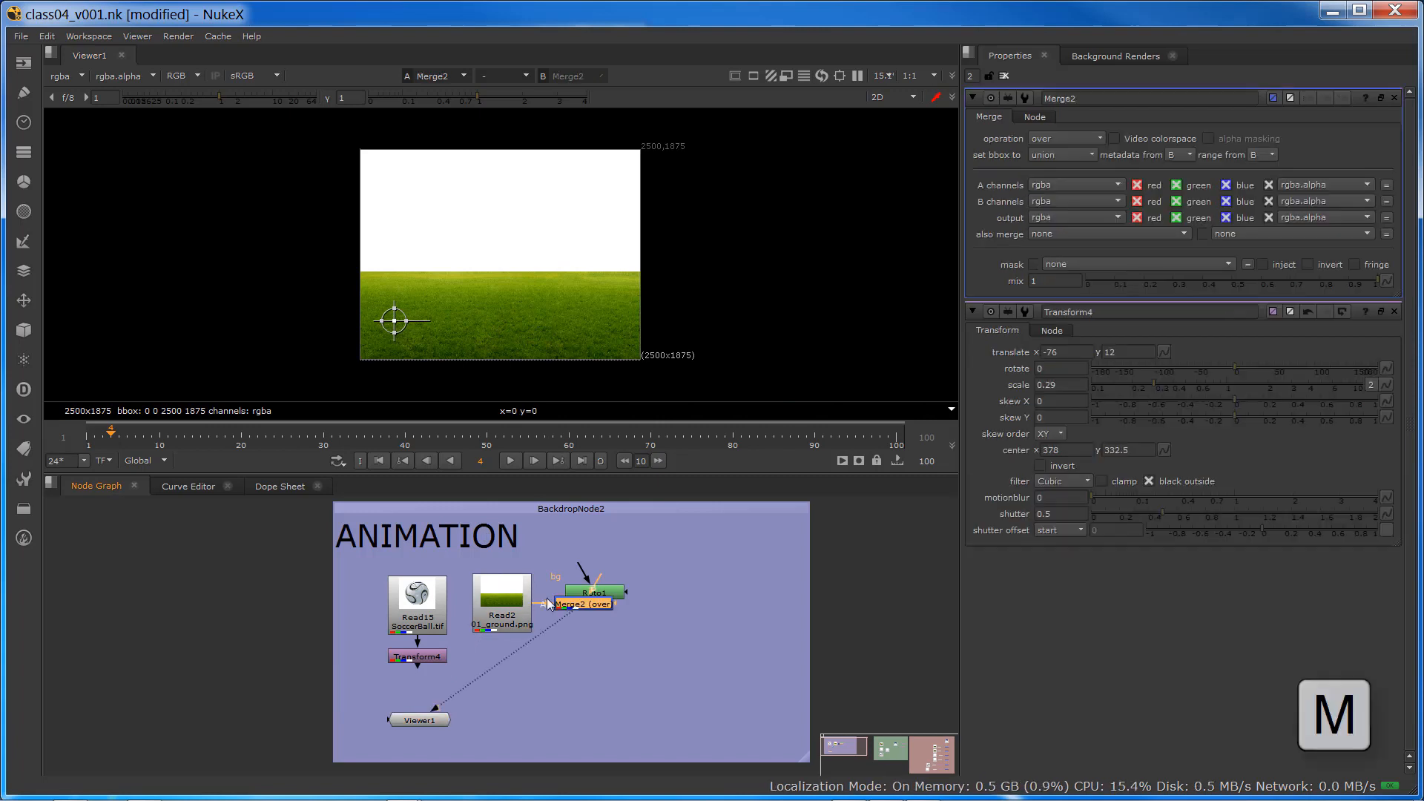
left_click_drag(551, 605, 490, 686)
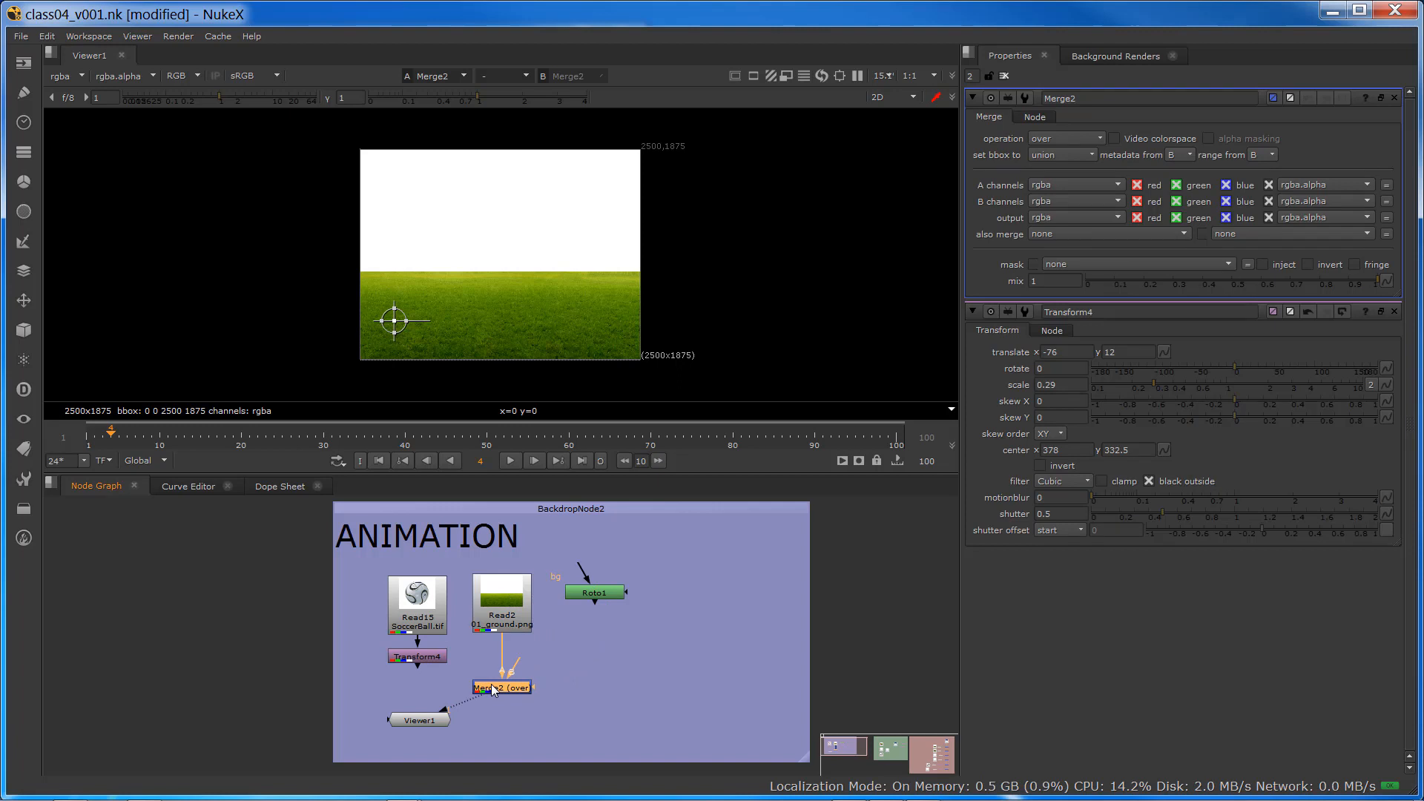
- Connect the ball's Transform to the Merge's A input and align the Viewer and Transform nodes with the Merge
key("shift+x")
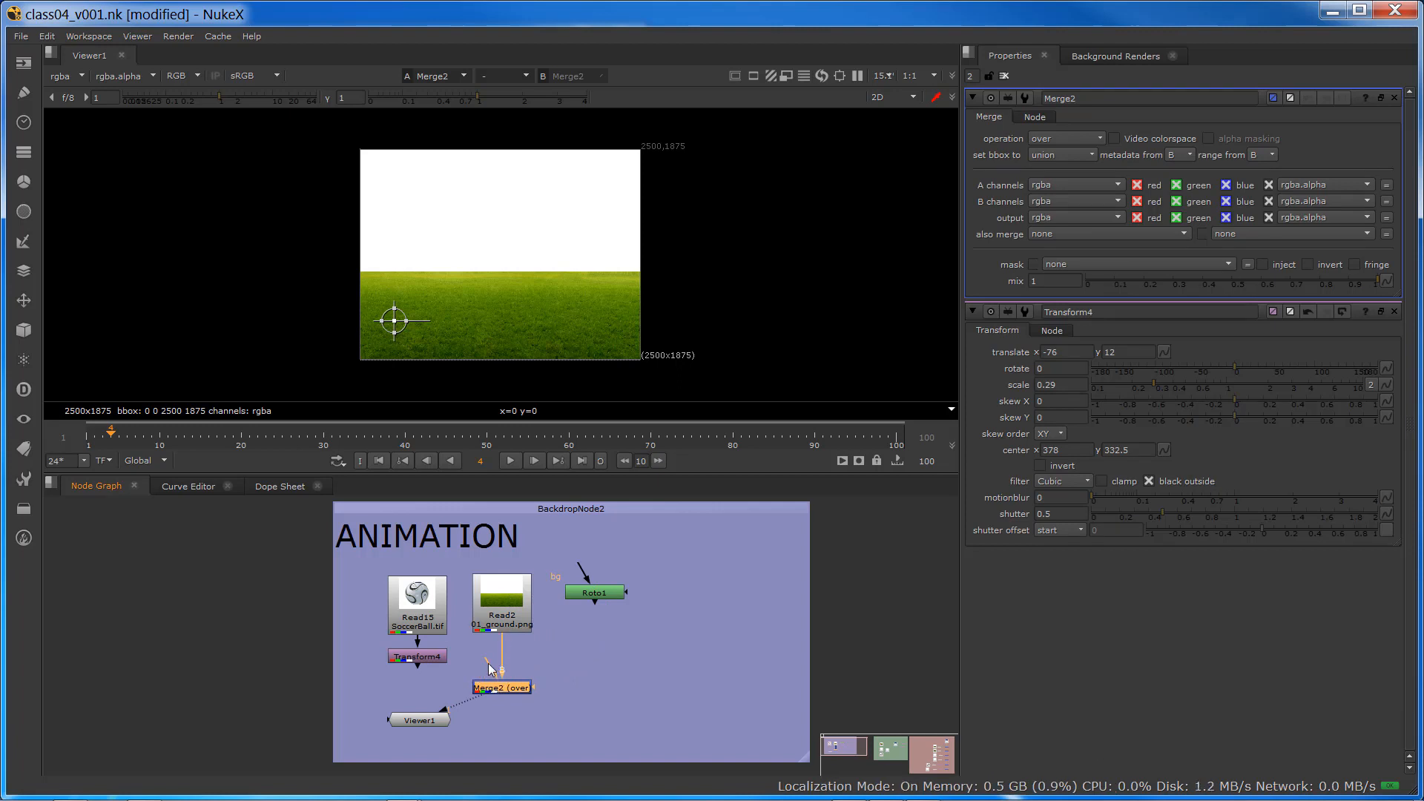
left_click_drag(489, 667, 436, 659)
left_click_drag(433, 719, 517, 733)
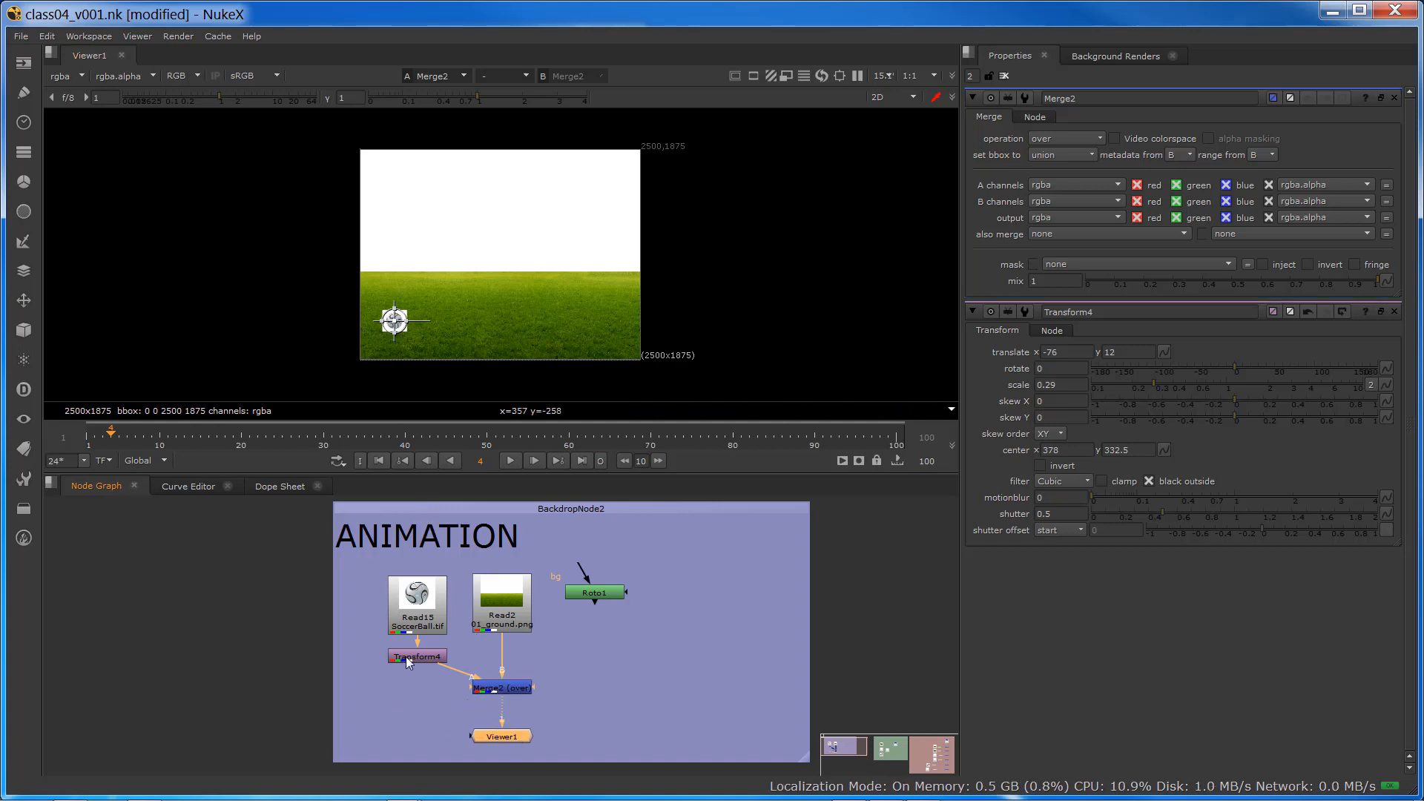
left_click_drag(407, 662, 407, 694)
- Move the ground Read, Merge and Viewer nodes together farther away from the ball branch
scroll(397, 344, "up", 4)
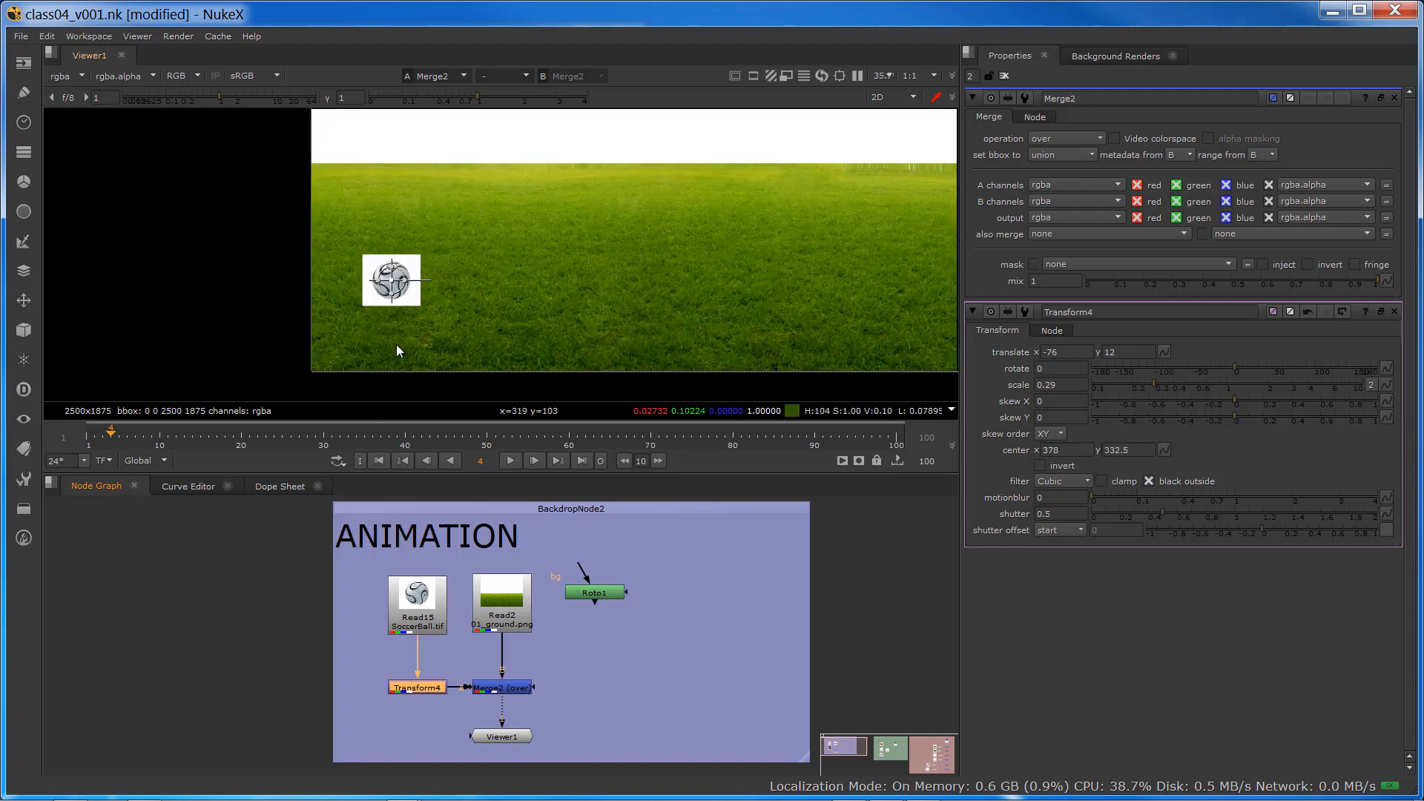
scroll(398, 611, "up", 8)
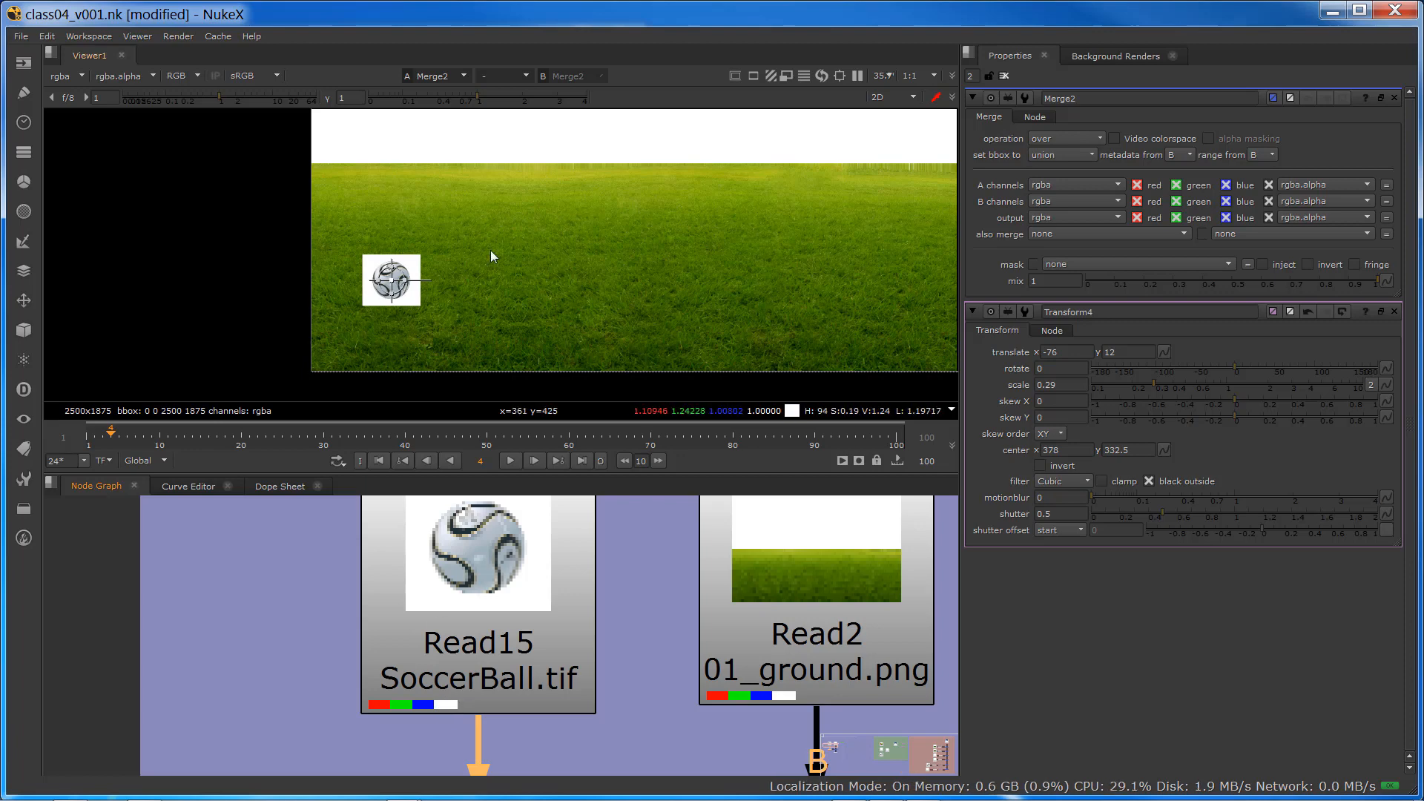
scroll(435, 439, "down", 1)
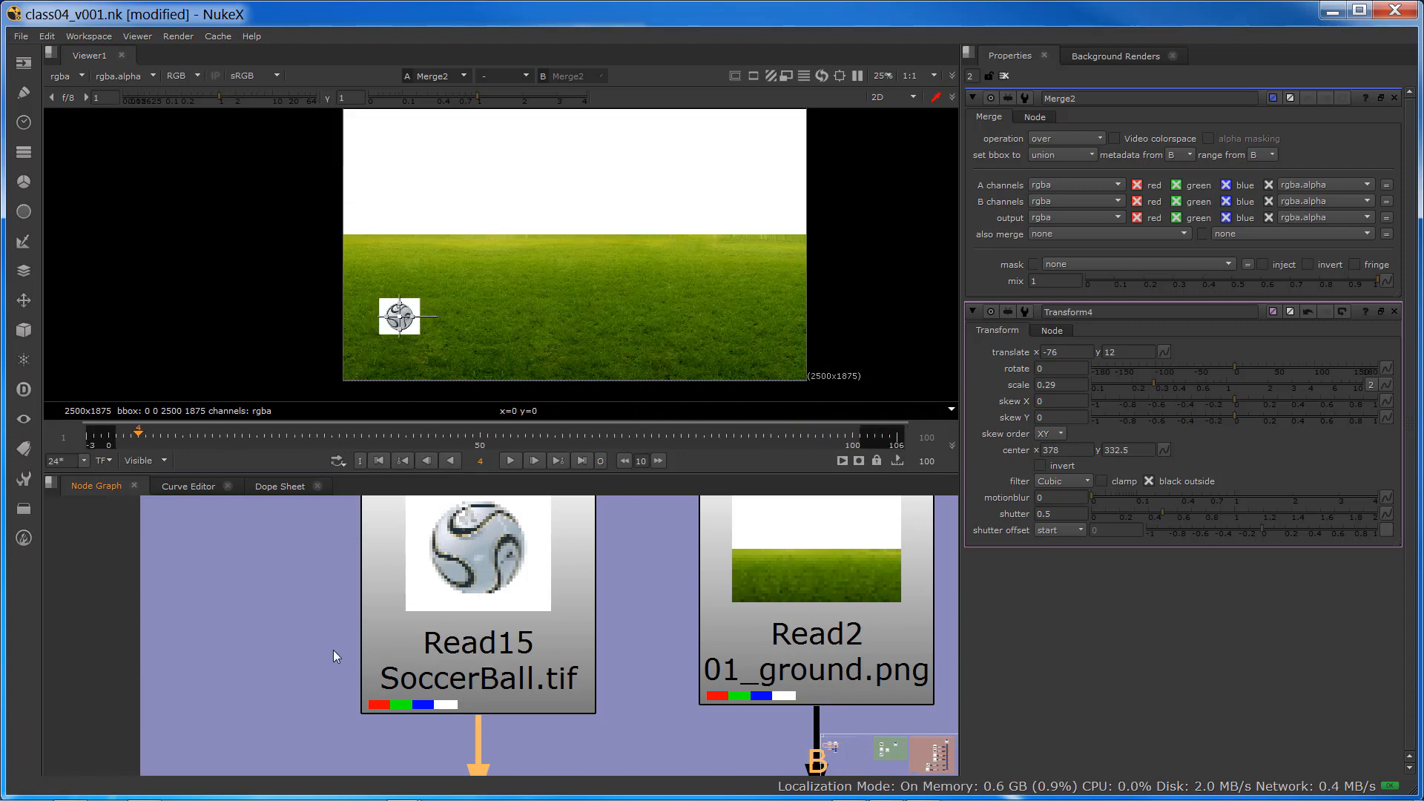
scroll(334, 650, "down", 2)
scroll(367, 732, "down", 3)
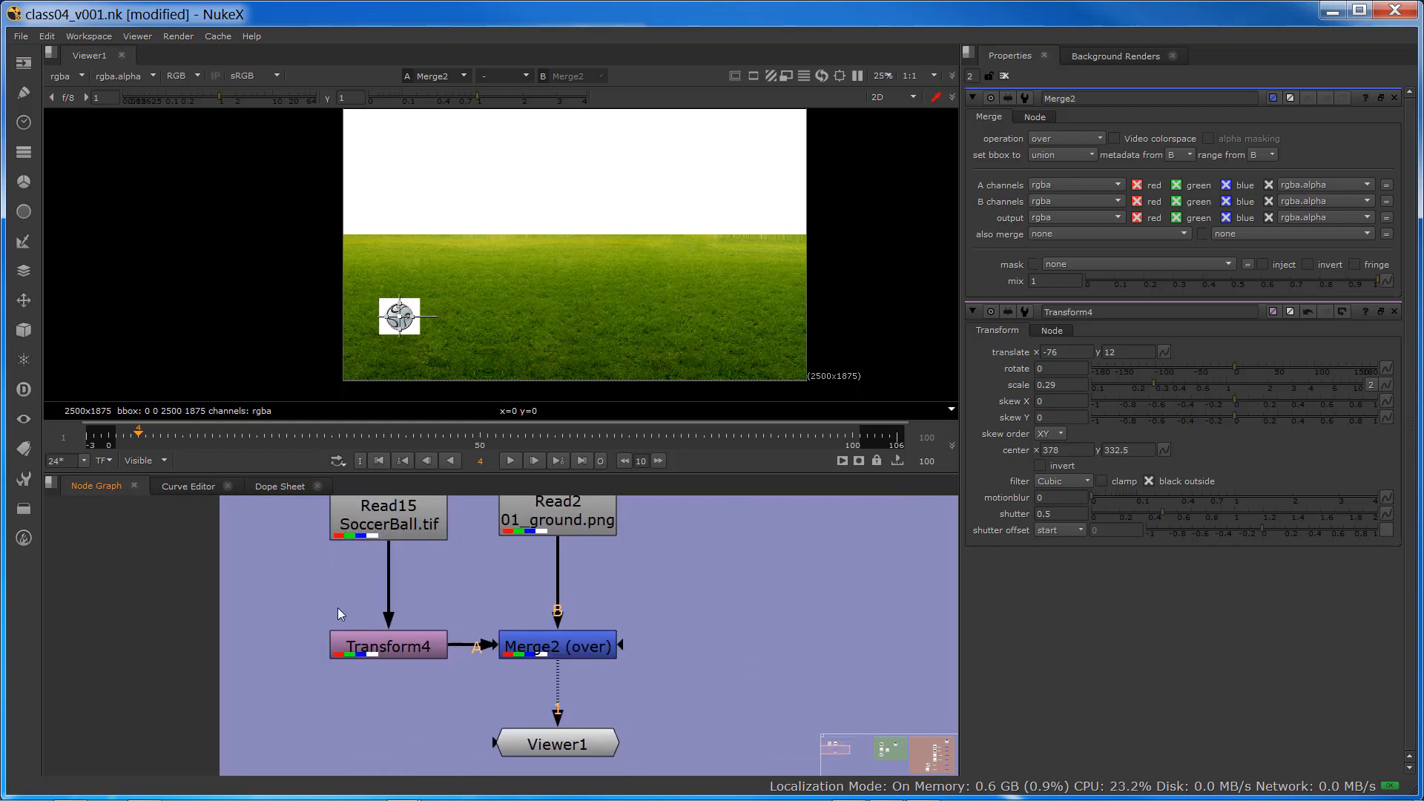
scroll(408, 670, "down", 1)
left_click_drag(436, 538, 549, 766)
left_click_drag(492, 672, 531, 672)
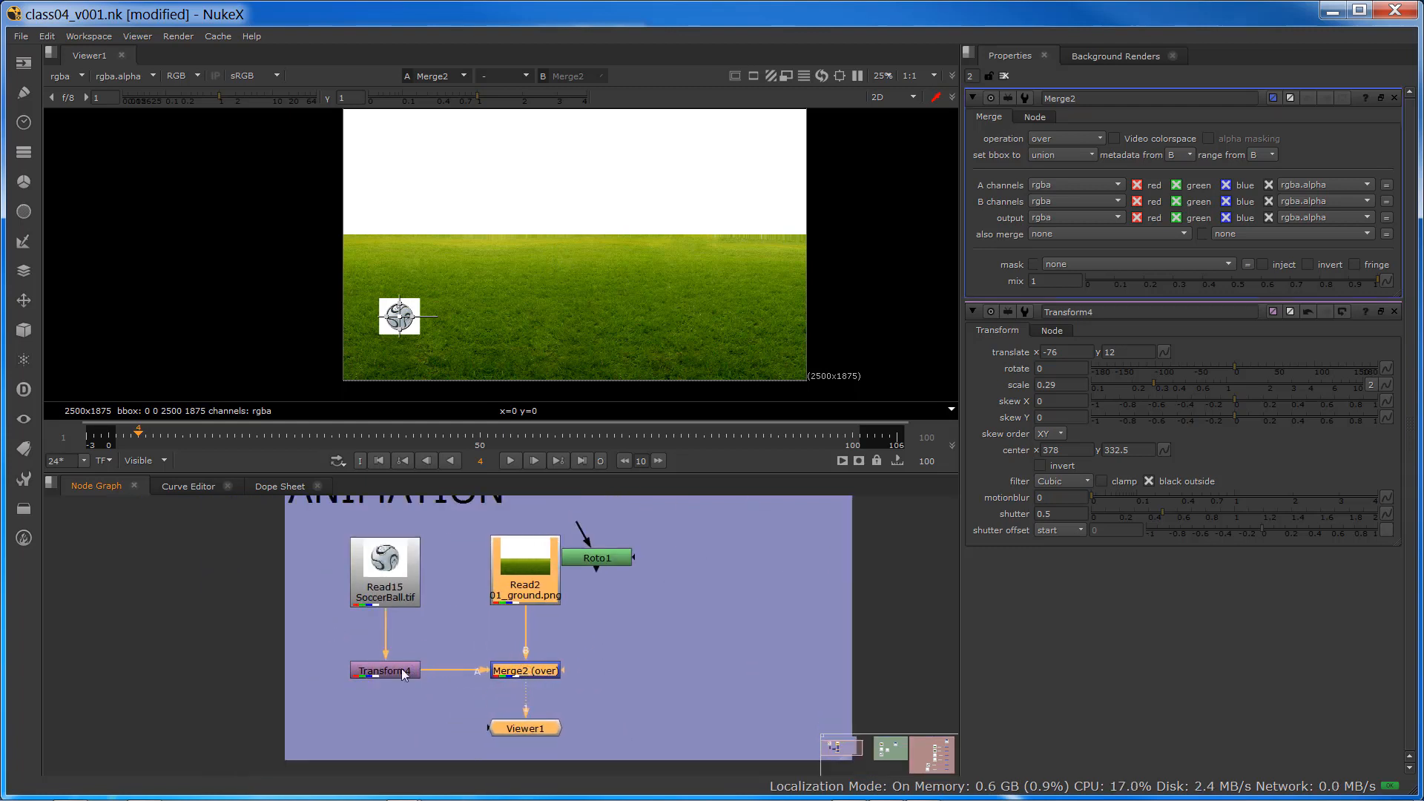
- Insert a Premult node after the ball's Transform and align the Merge node with it
left_click(387, 672)
key("Tab")
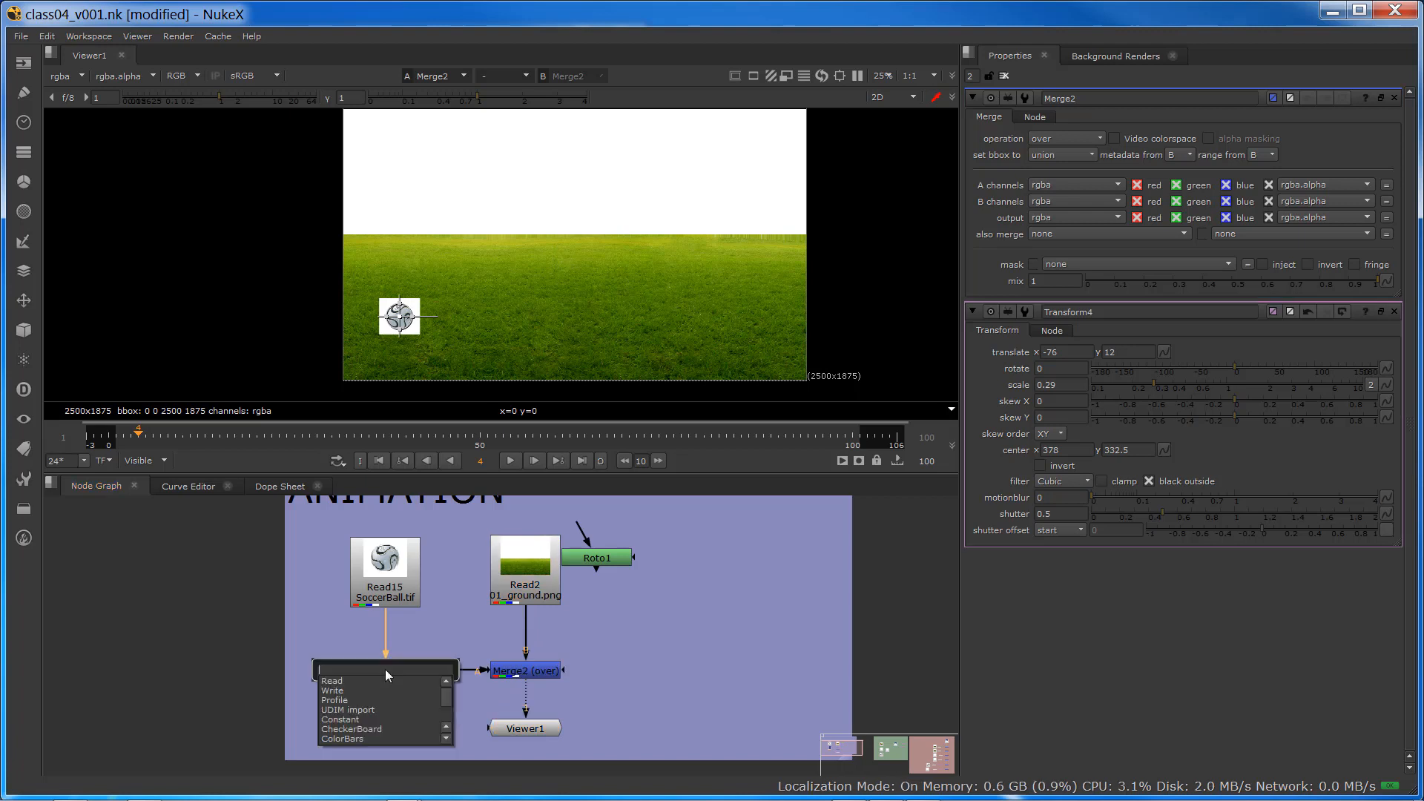
type("premul")
key("Return")
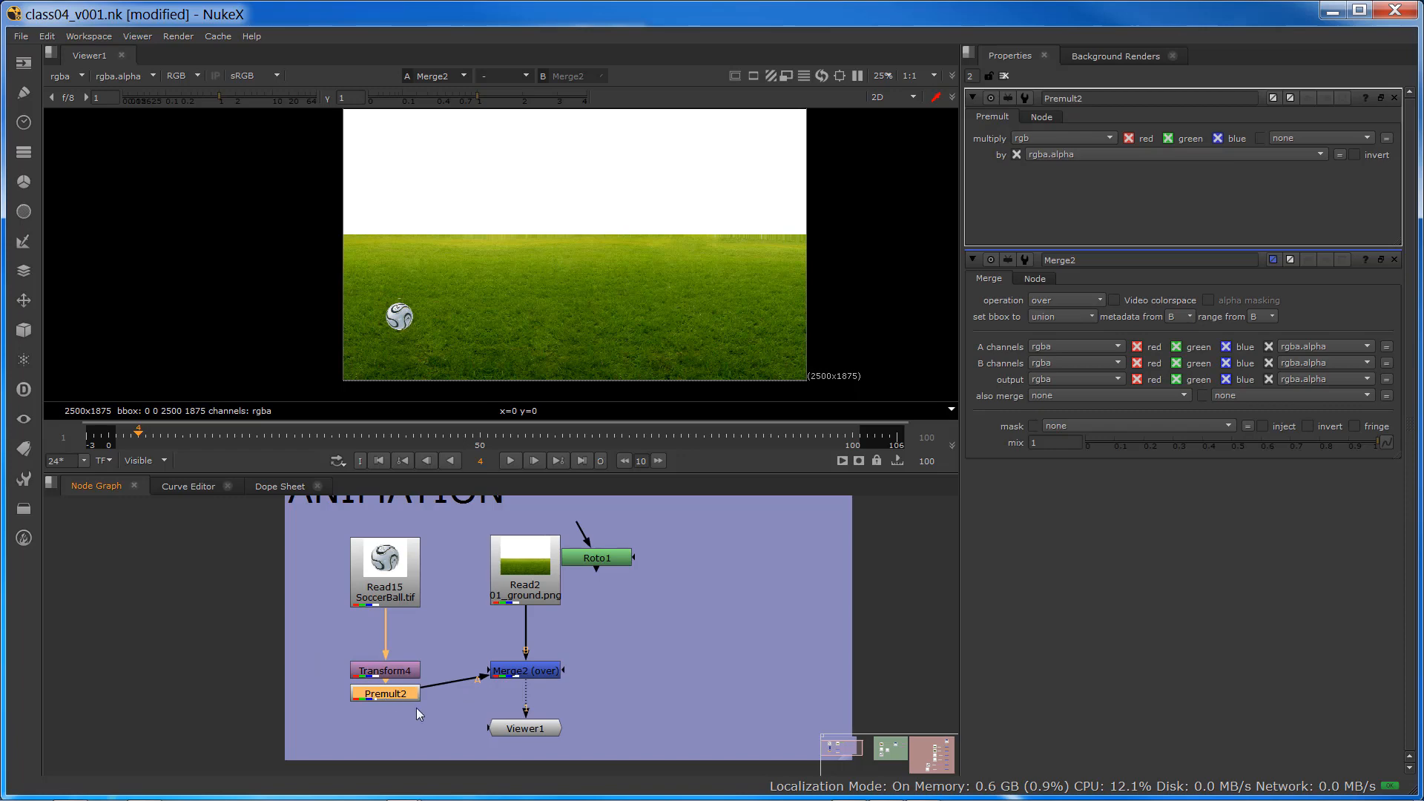
left_click_drag(525, 670, 526, 693)
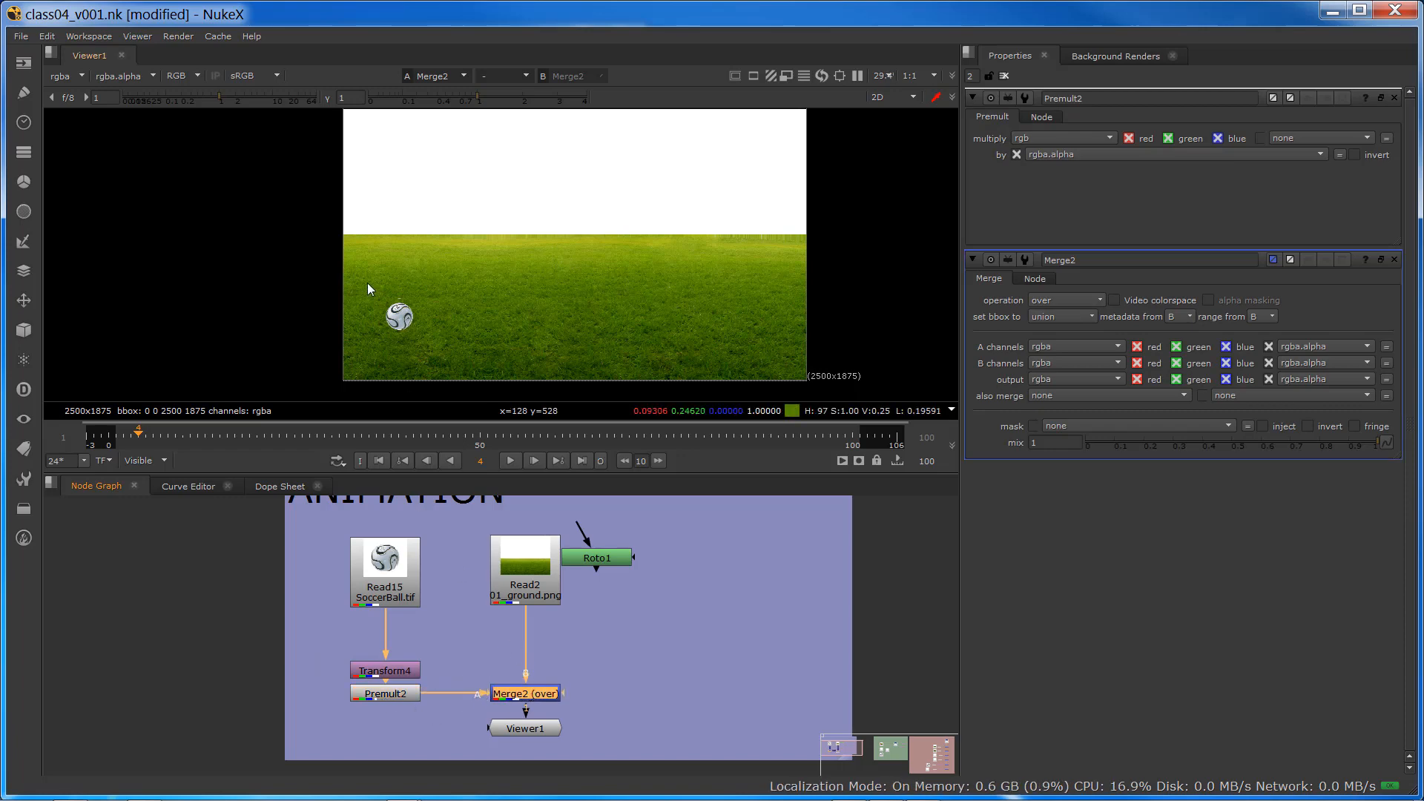
- Move the Viewer node farther down, below the ANIMATION backdrop, to make room under the Merge
scroll(368, 286, "up", 4)
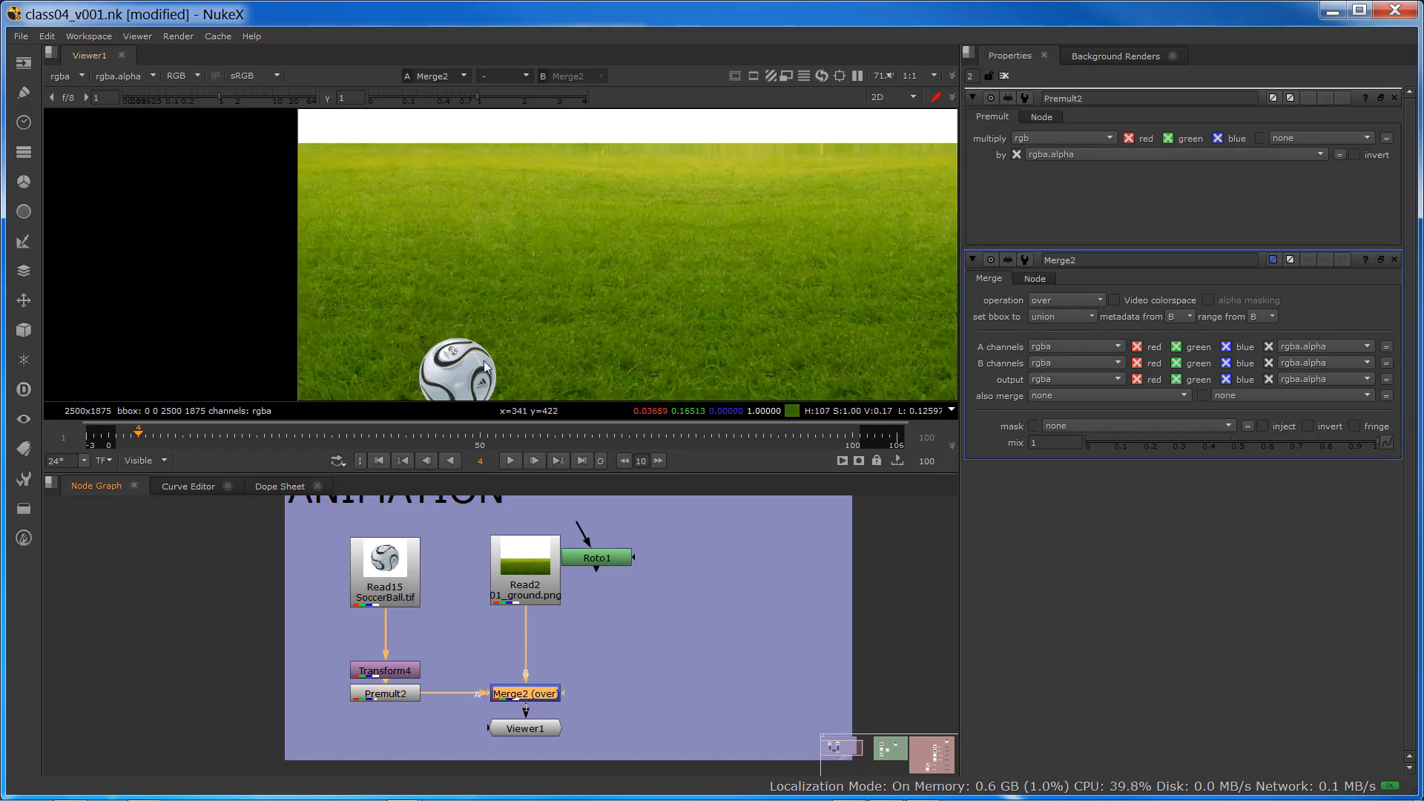
middle_click_drag(466, 599, 472, 546)
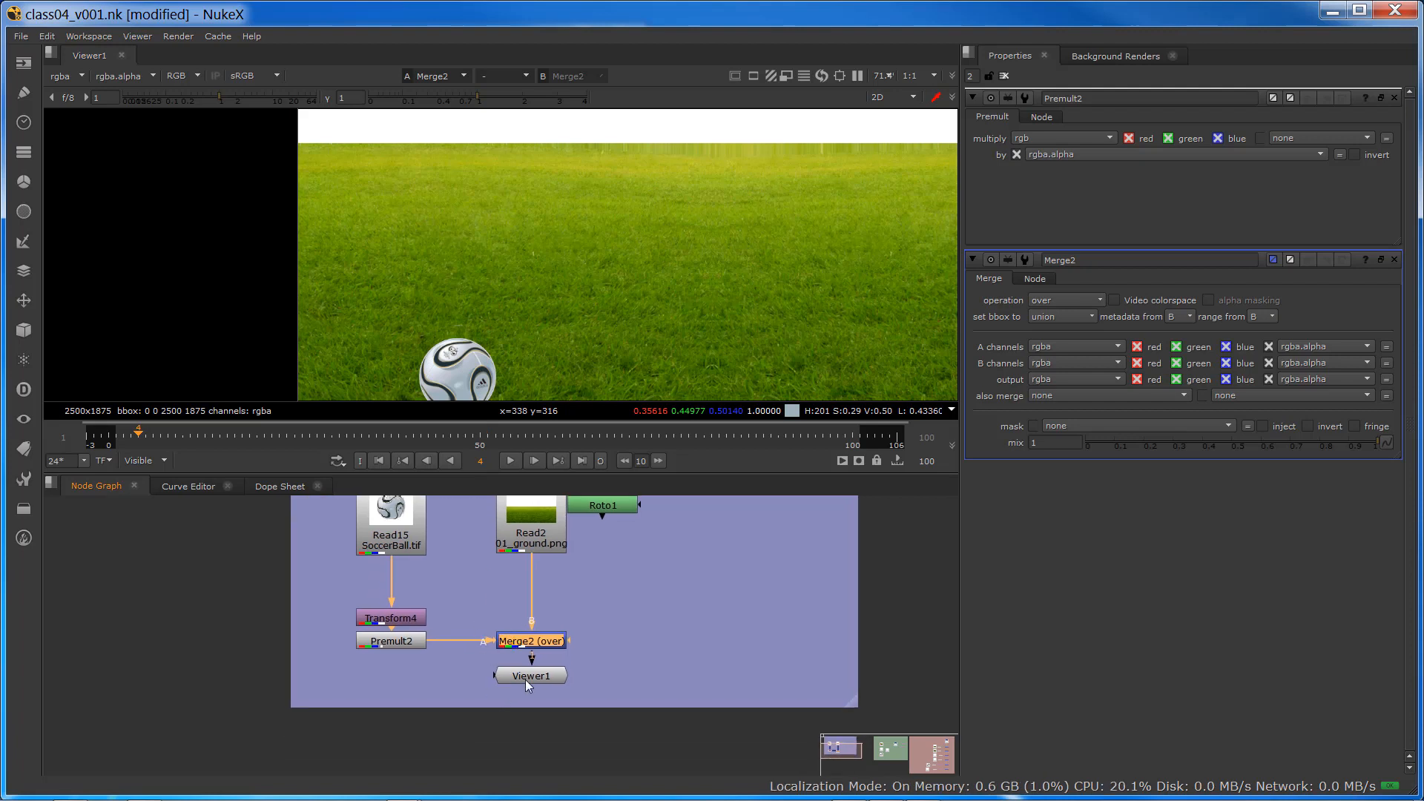
left_click_drag(528, 686, 528, 775)
scroll(482, 653, "down", 3)
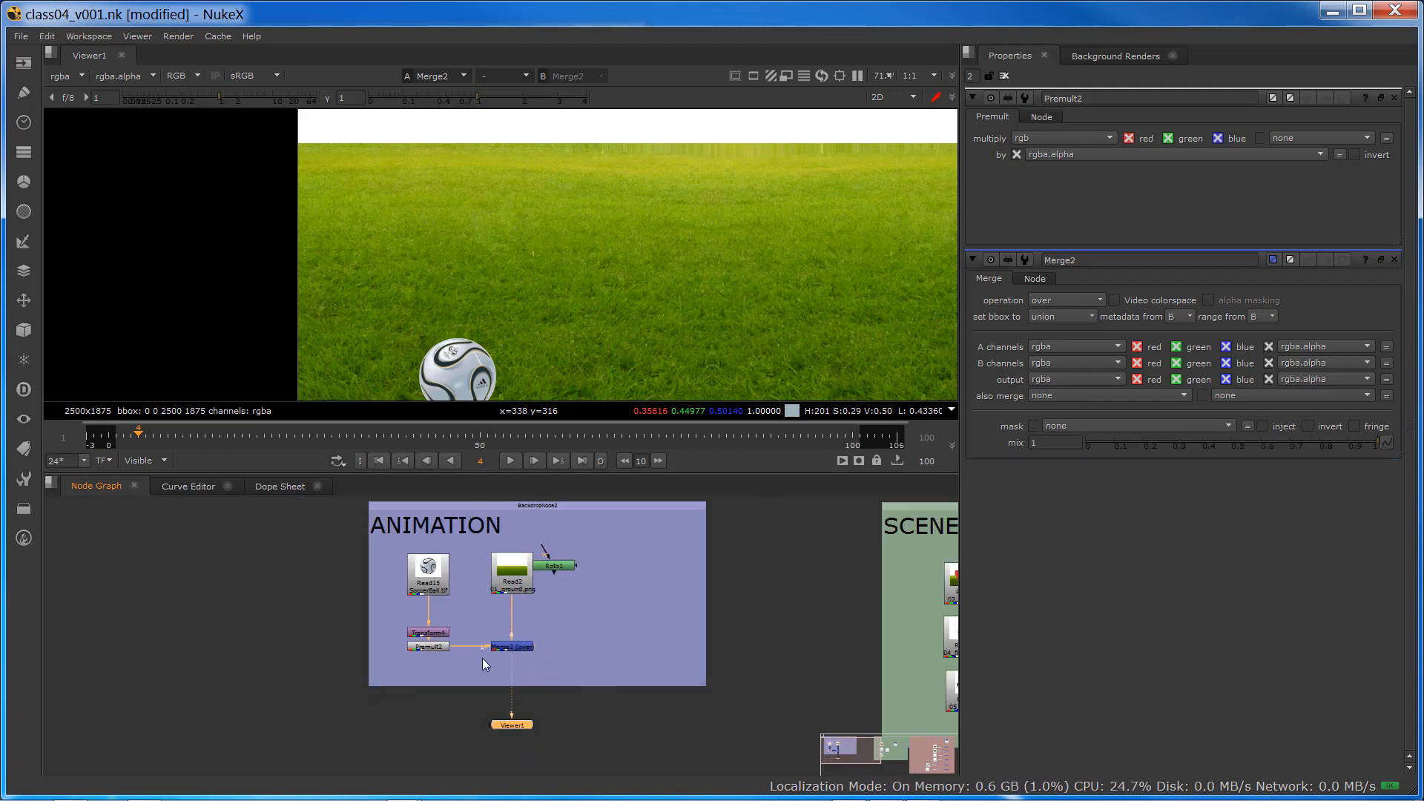
- Open the ball's Transform properties and move the ball outside the image's left edge, at about translate x -550, y 950
key("f")
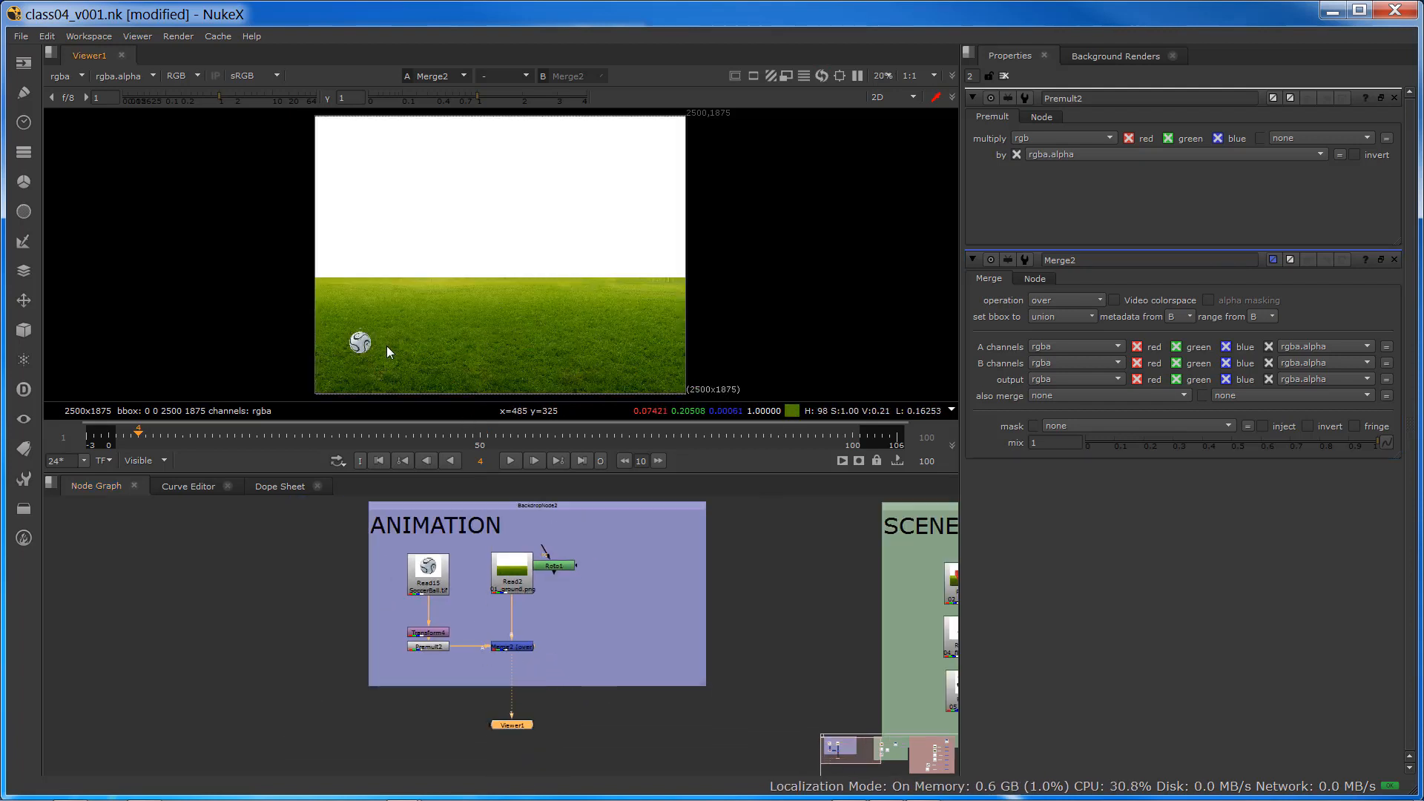
middle_click_drag(425, 340, 512, 321)
scroll(492, 327, "up", 4)
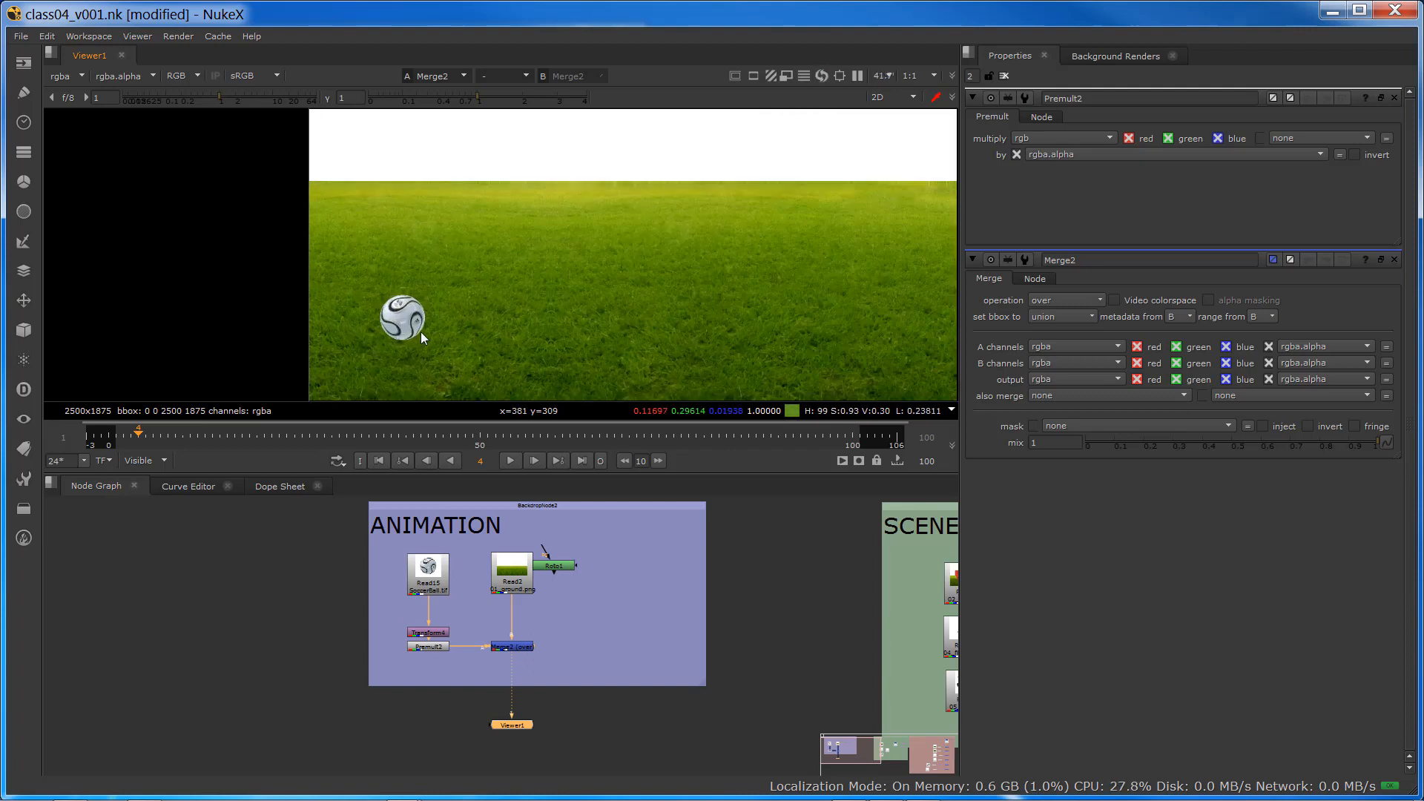
scroll(439, 436, "up", 2)
left_click(440, 633)
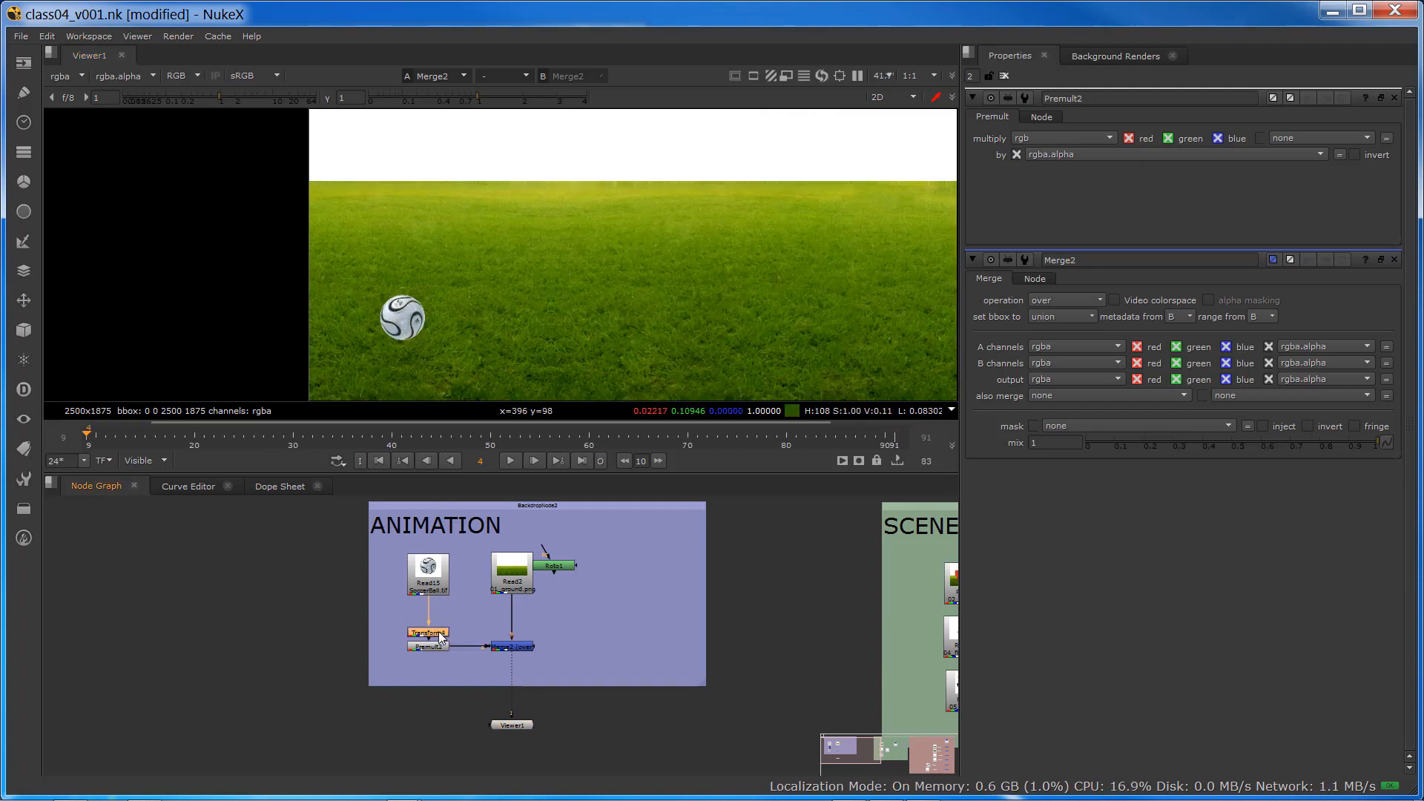
double_click(440, 635)
scroll(393, 319, "down", 3)
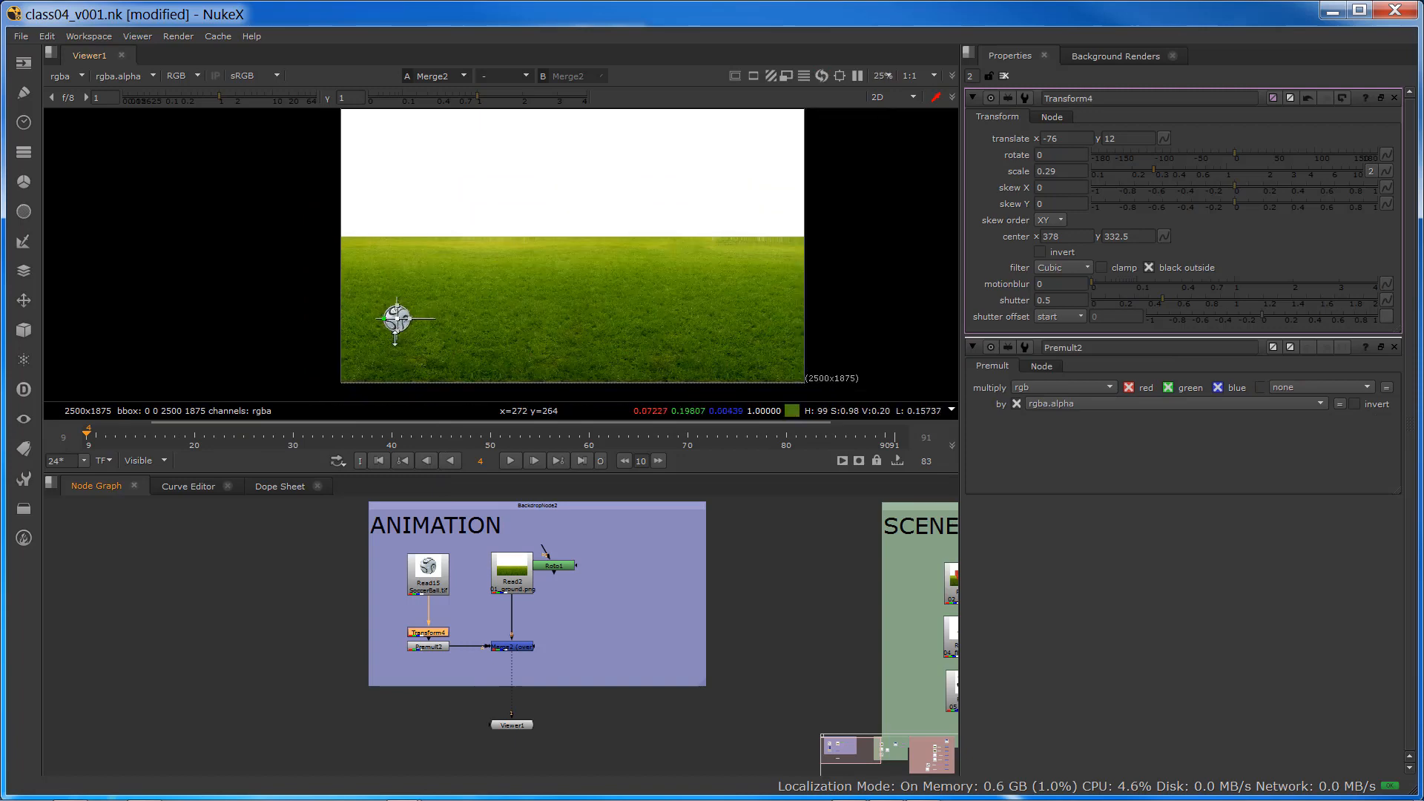
middle_click_drag(397, 319, 437, 390)
left_click_drag(413, 374, 318, 266)
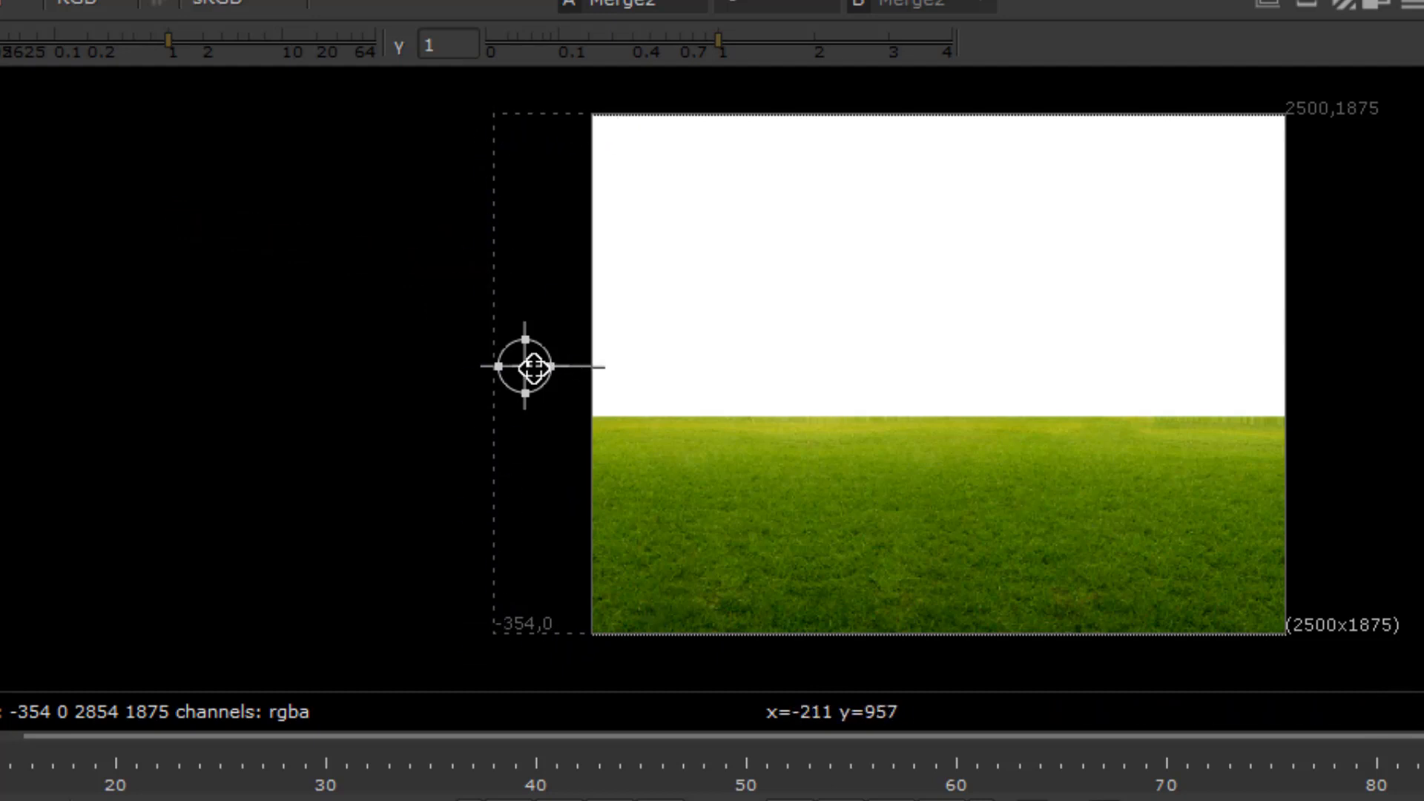
left_click_drag(511, 354, 185, 247)
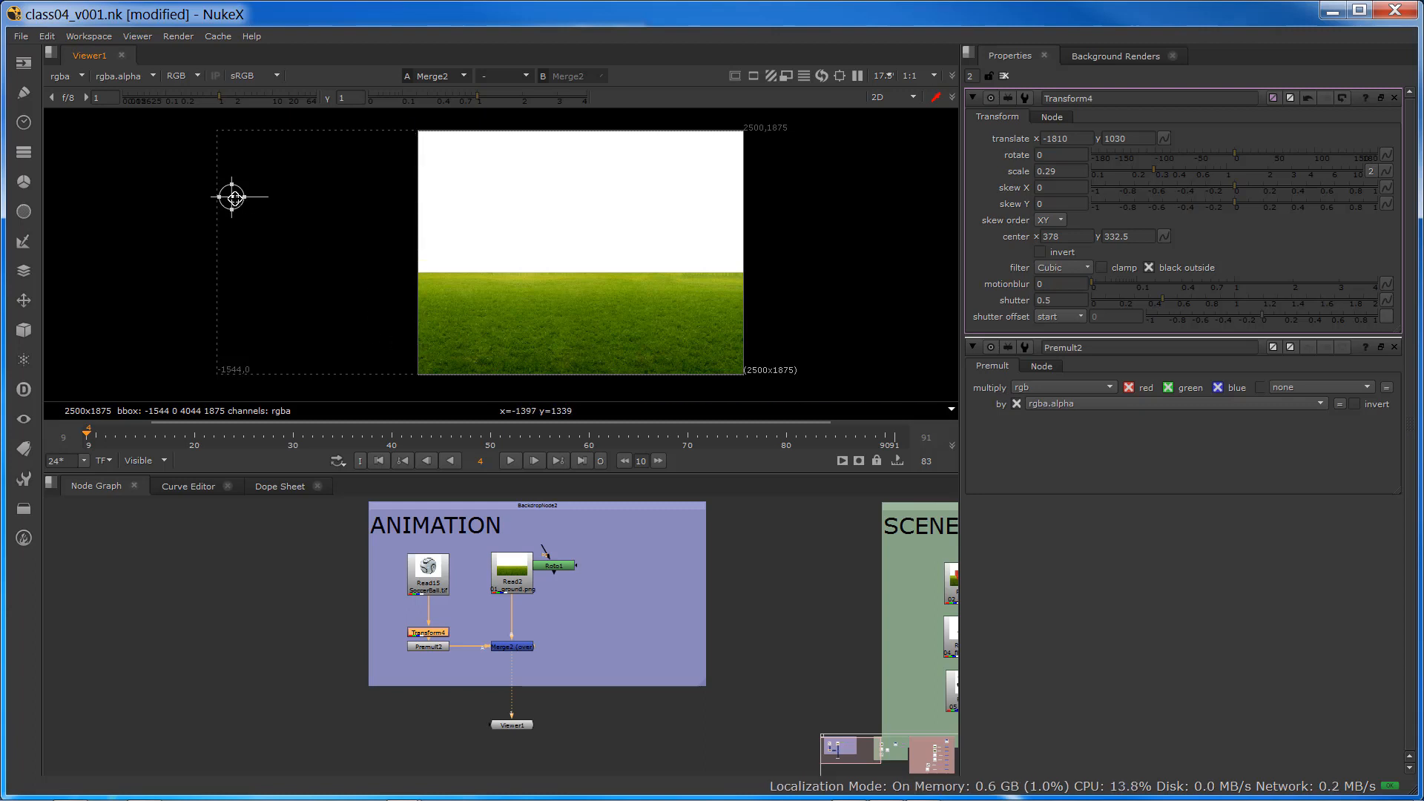
left_click_drag(232, 197, 454, 212)
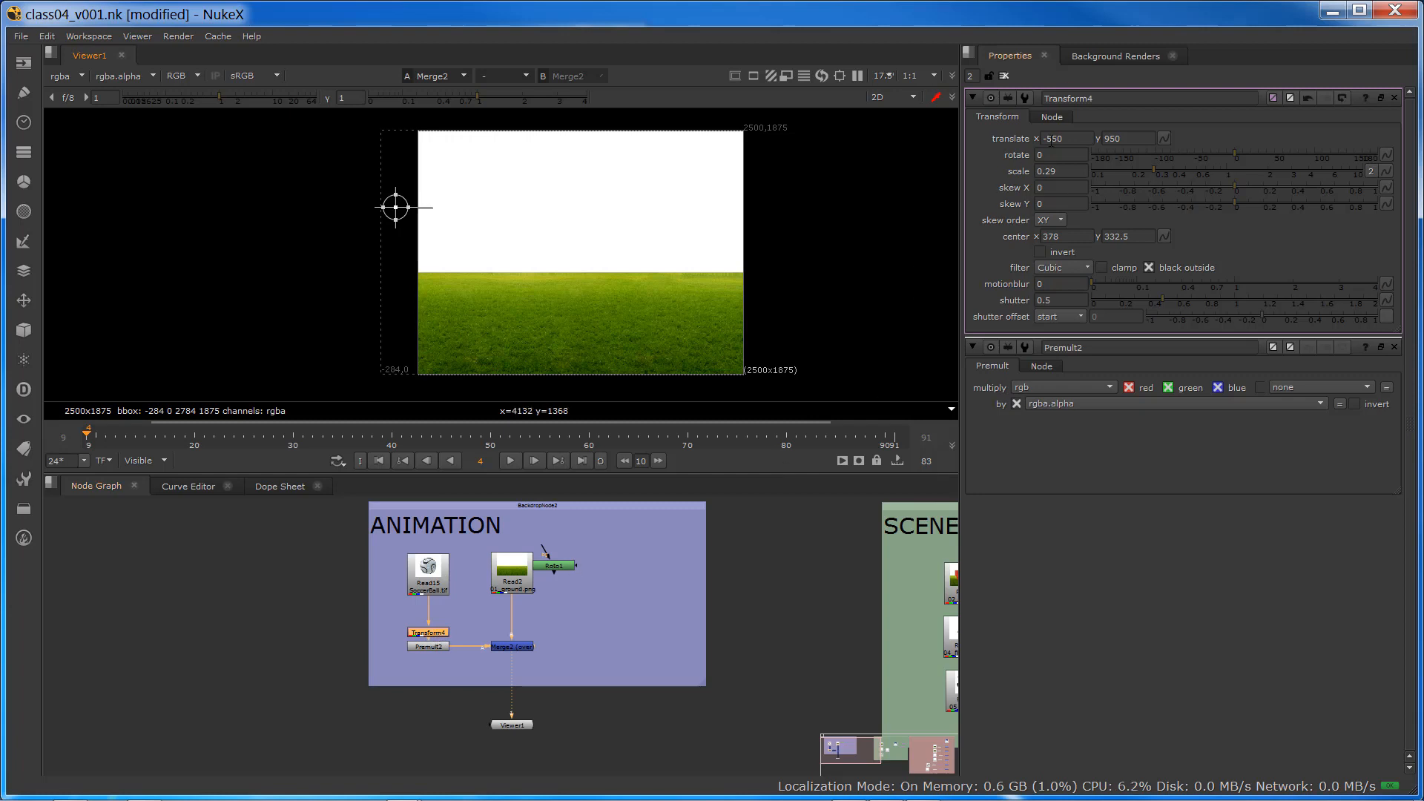
left_click(1164, 139)
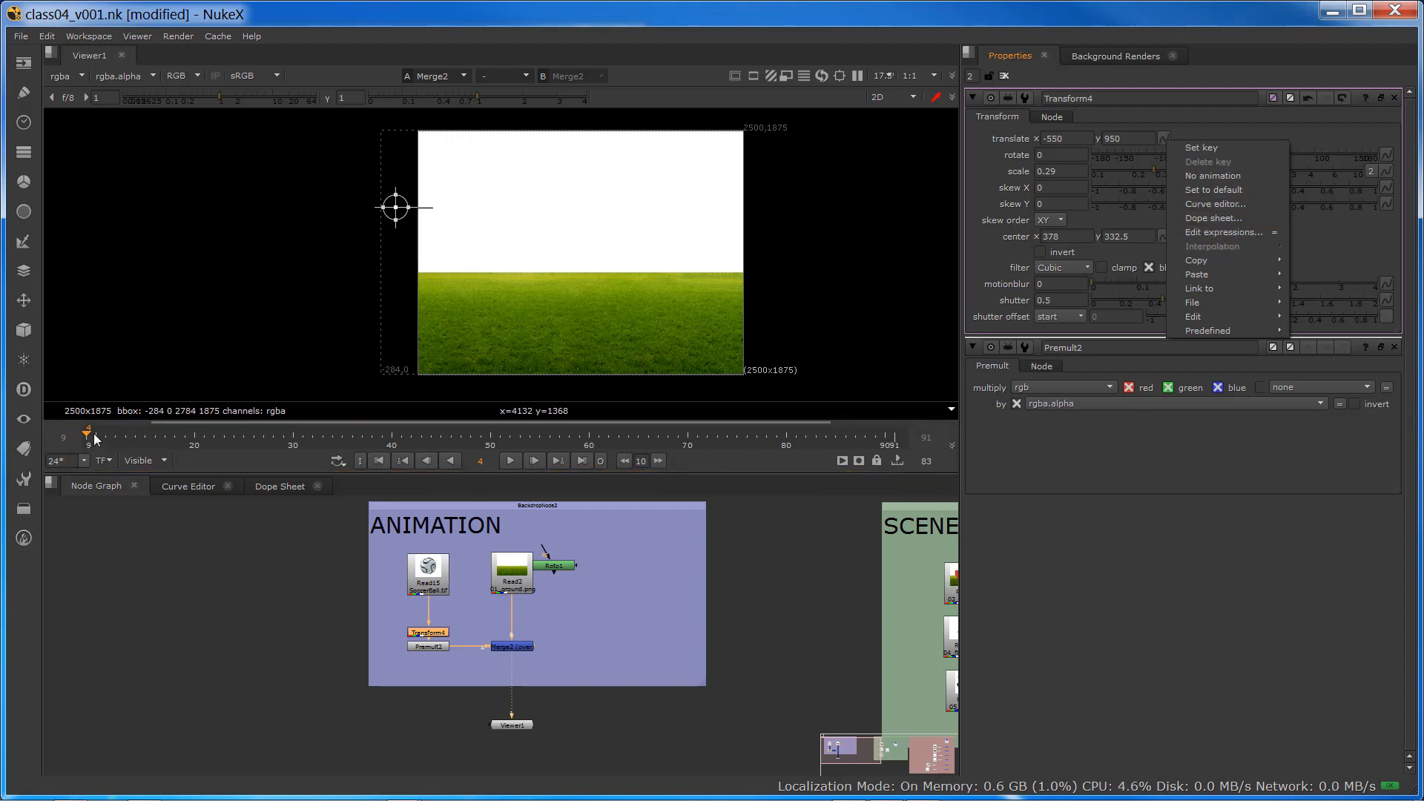
left_click(509, 435)
scroll(509, 438, "down", 8)
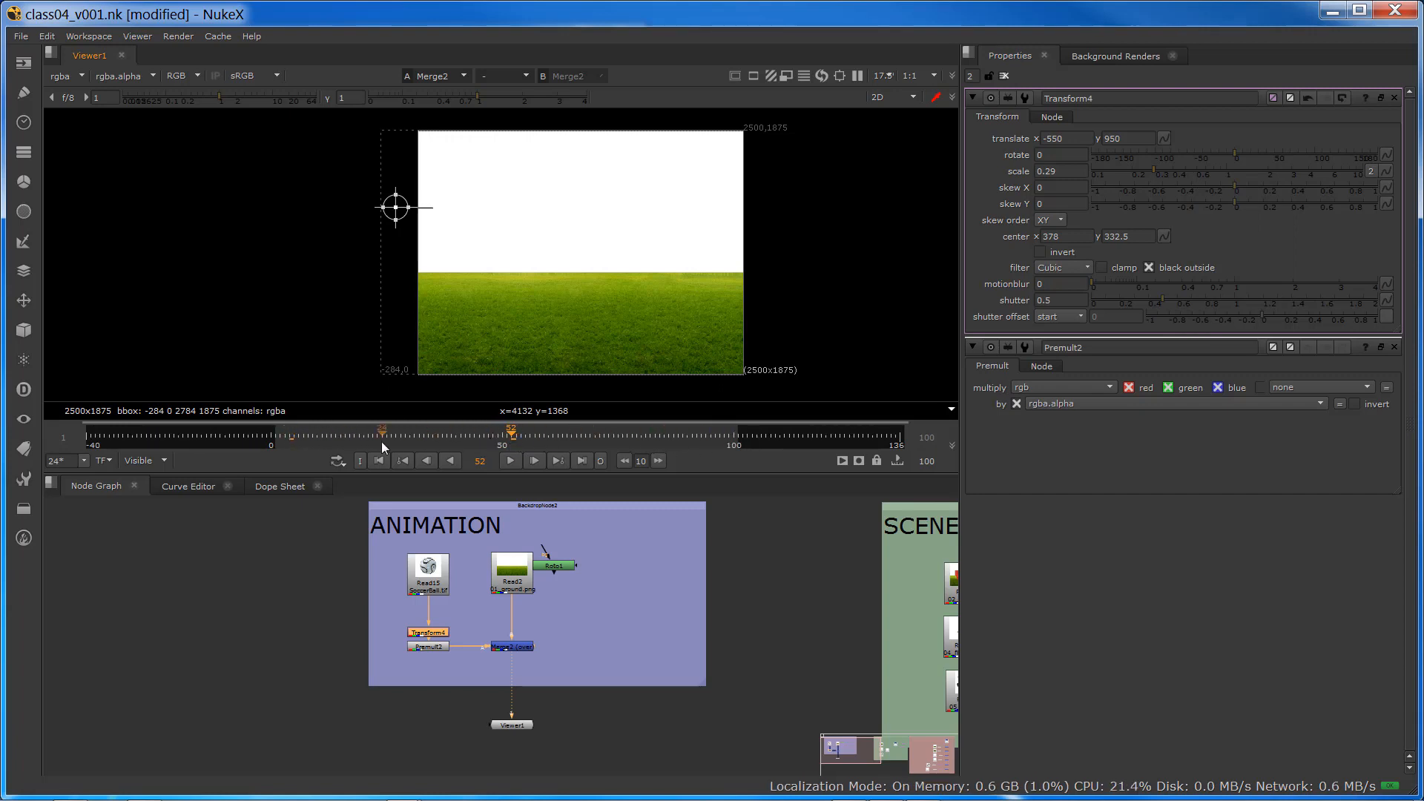
middle_click(473, 434)
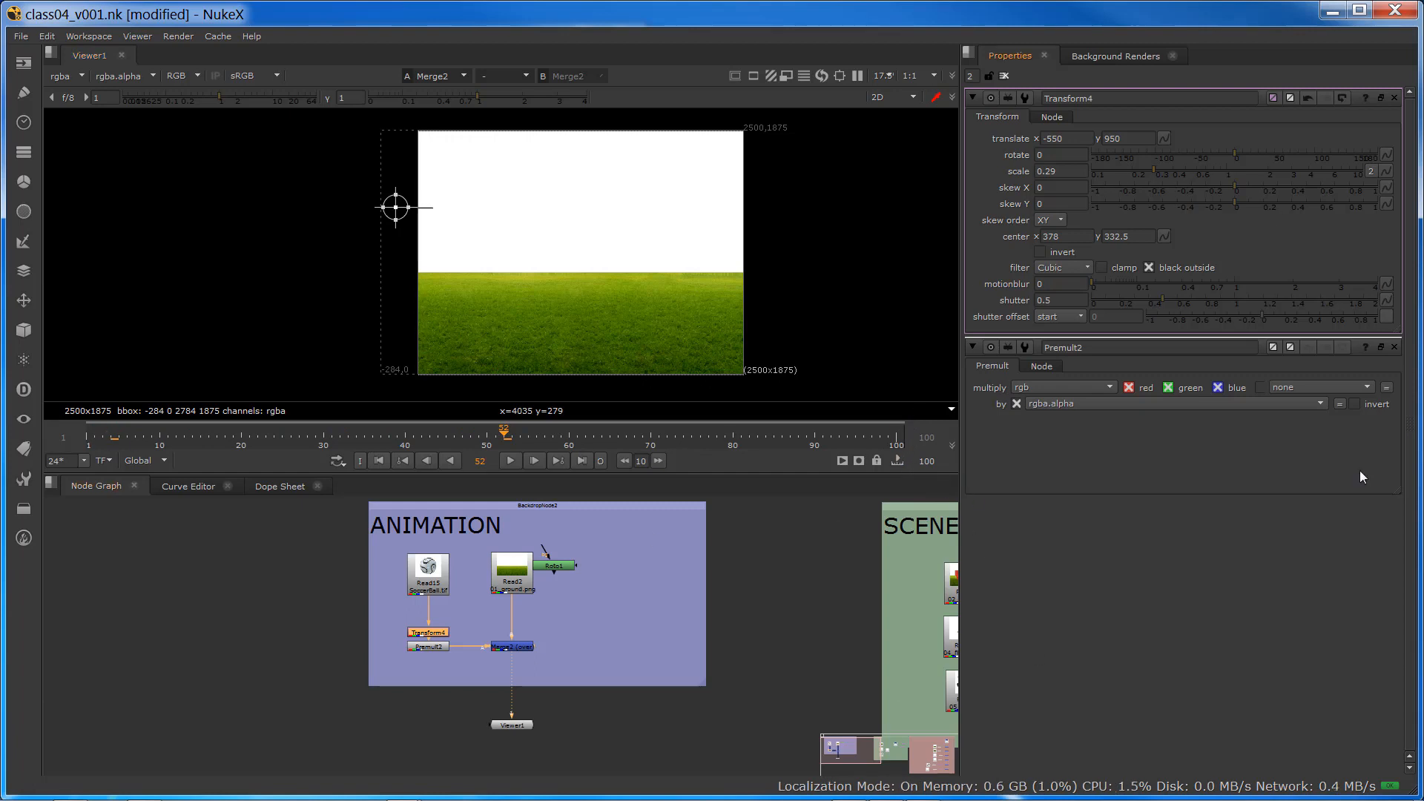
- Open the Project Settings and examine the start and end values of the frame range
left_click(1191, 454)
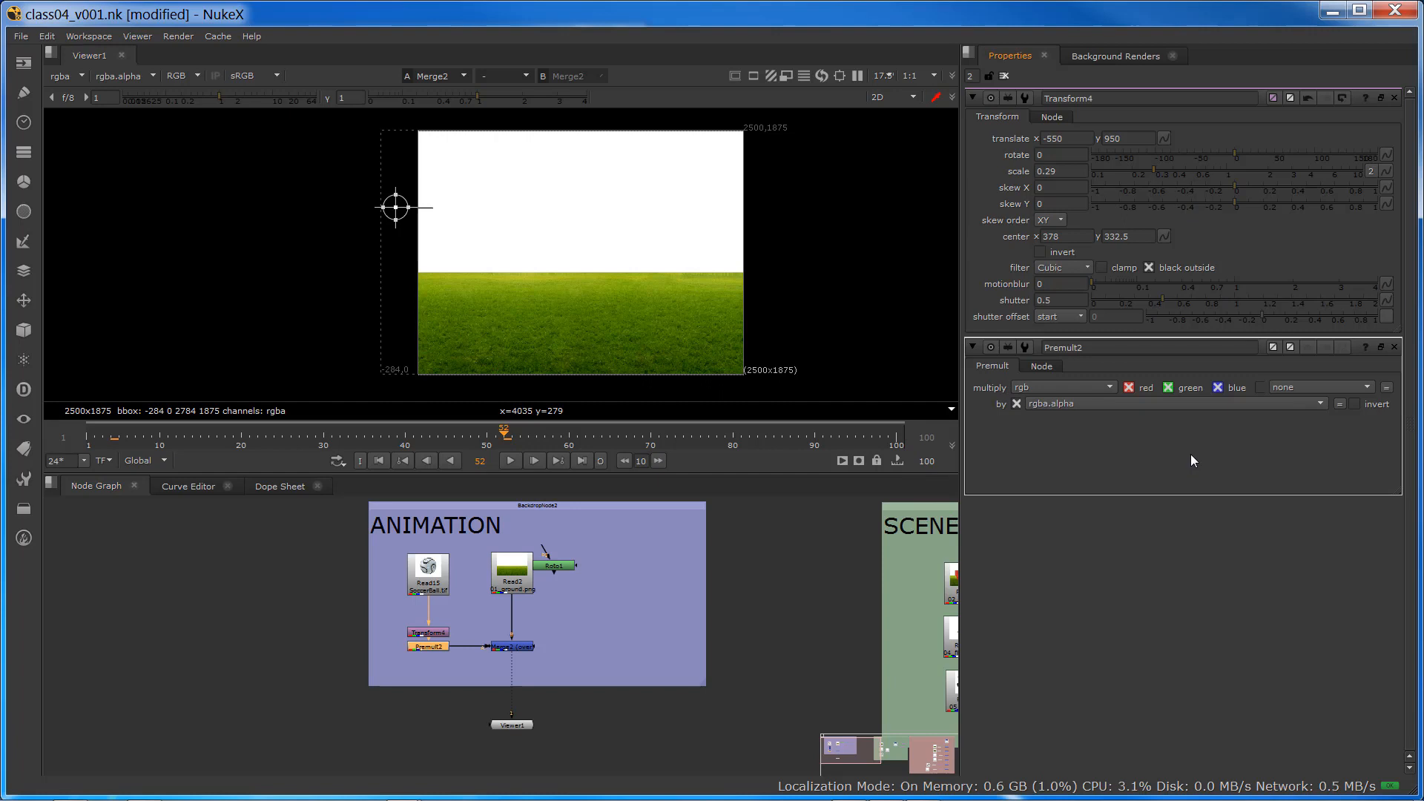
key("s")
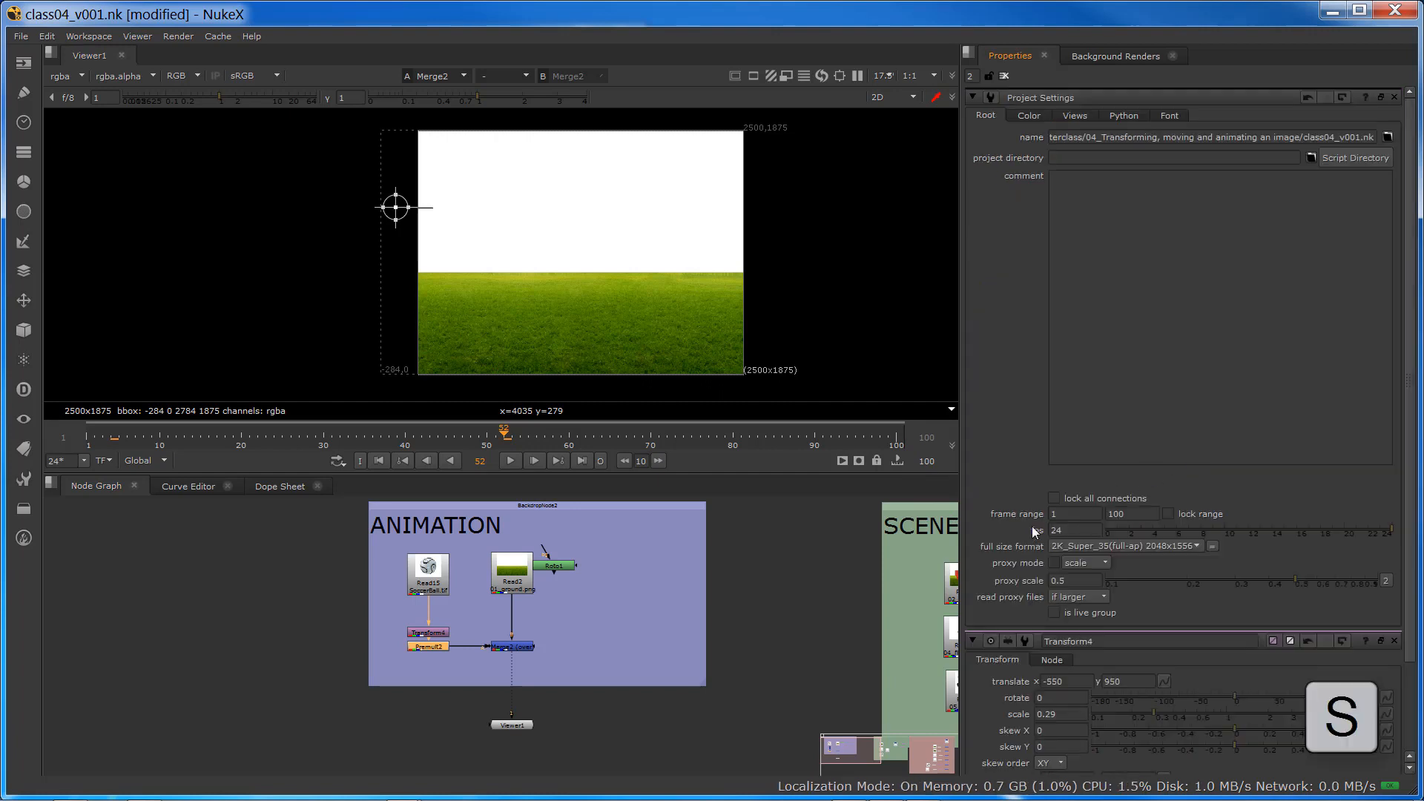
left_click(1065, 513)
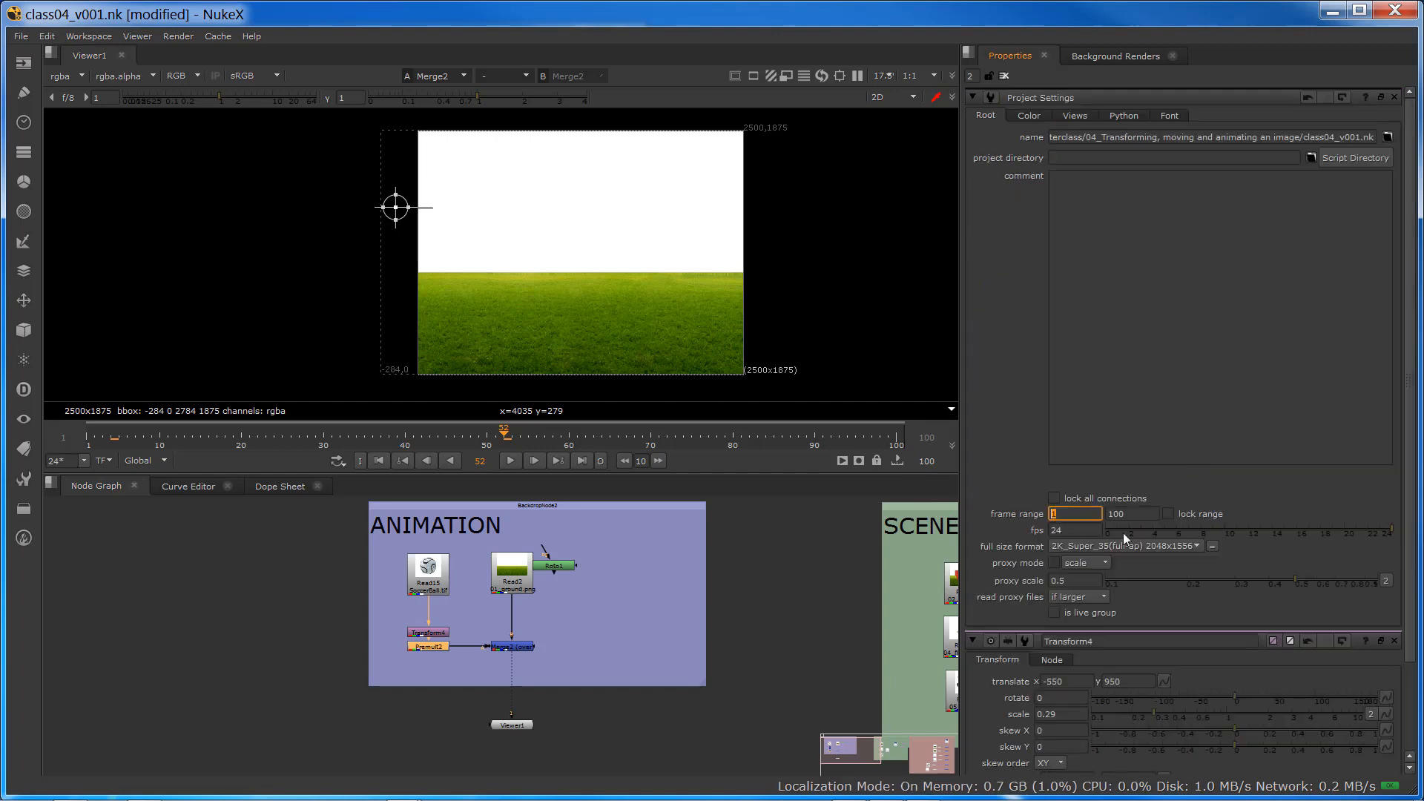
key("Tab")
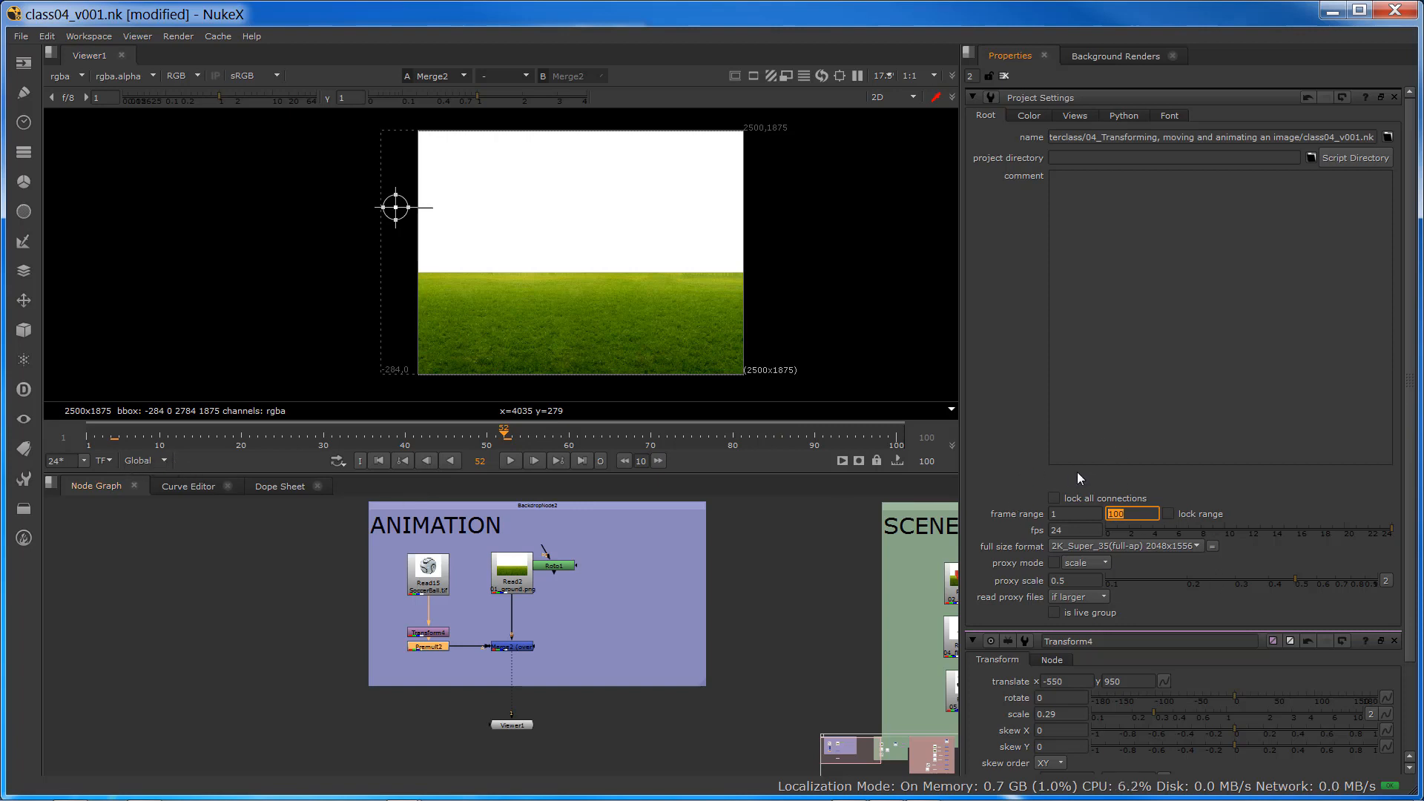
- Switch the timeline to an In/Out range of frames 1 to 20 and go to frame 1
left_click(154, 462)
left_click(900, 462)
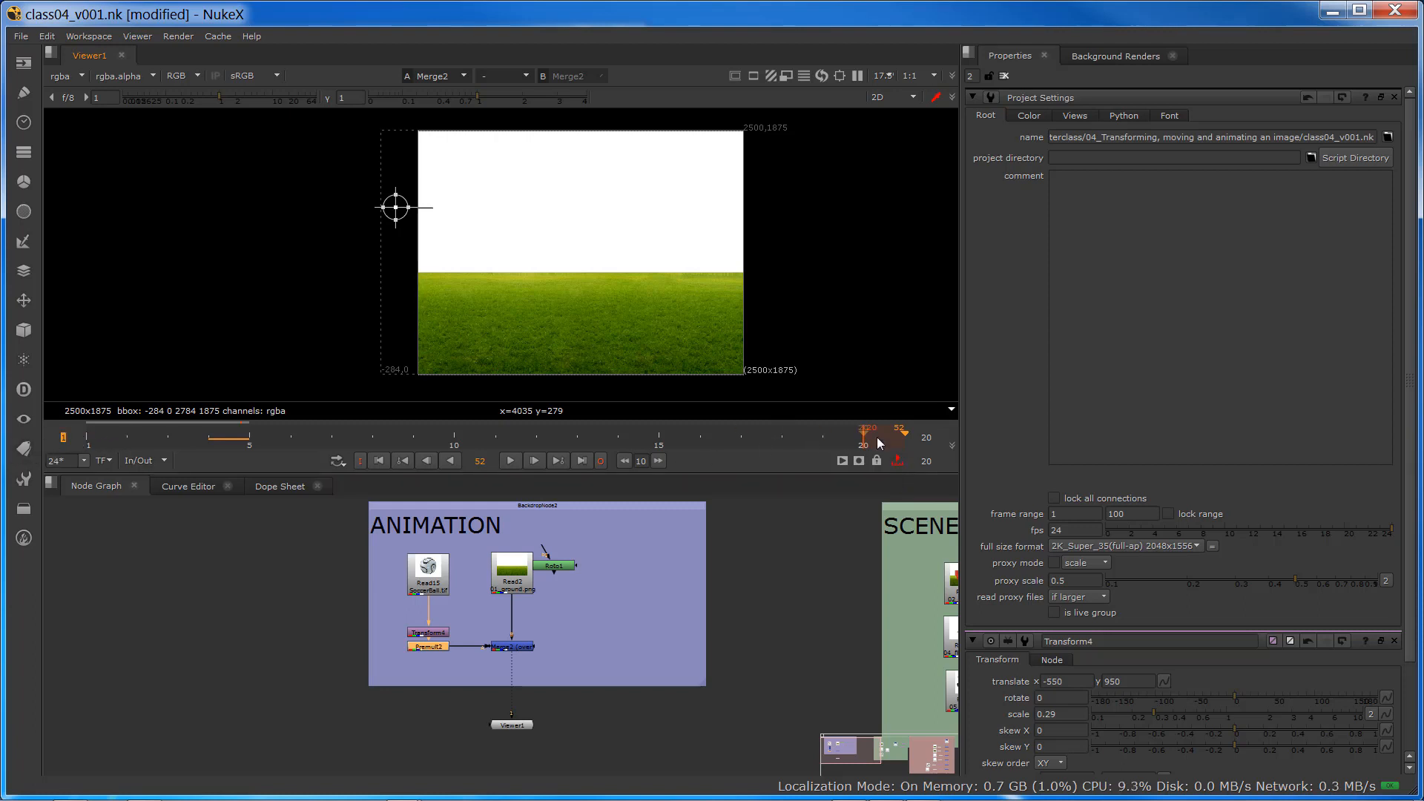
left_click_drag(934, 437, 916, 439)
key("Return")
- Bring up the ball's Transform properties again, move the ball into the image and set its scale to 0.76
double_click(428, 633)
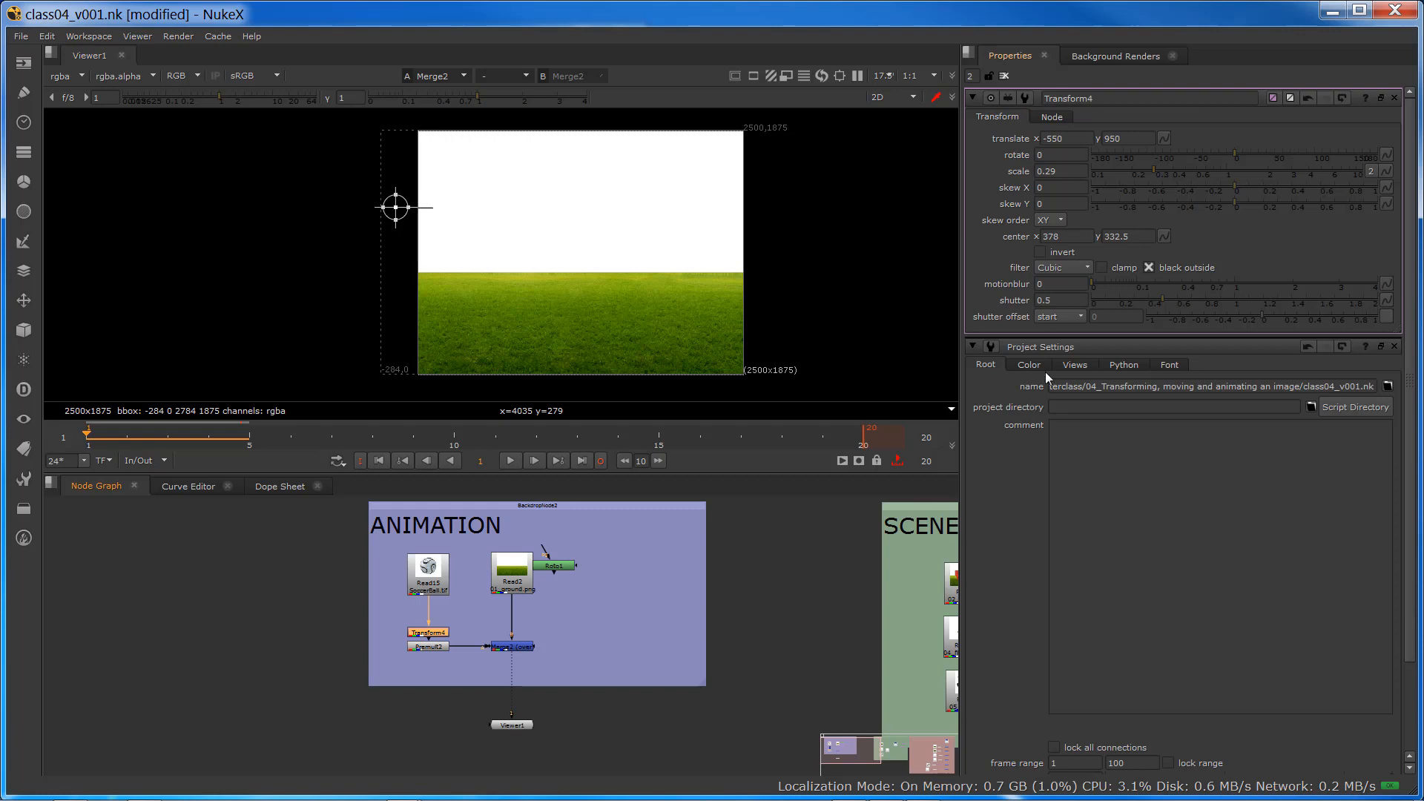
left_click_drag(1150, 171, 1172, 170)
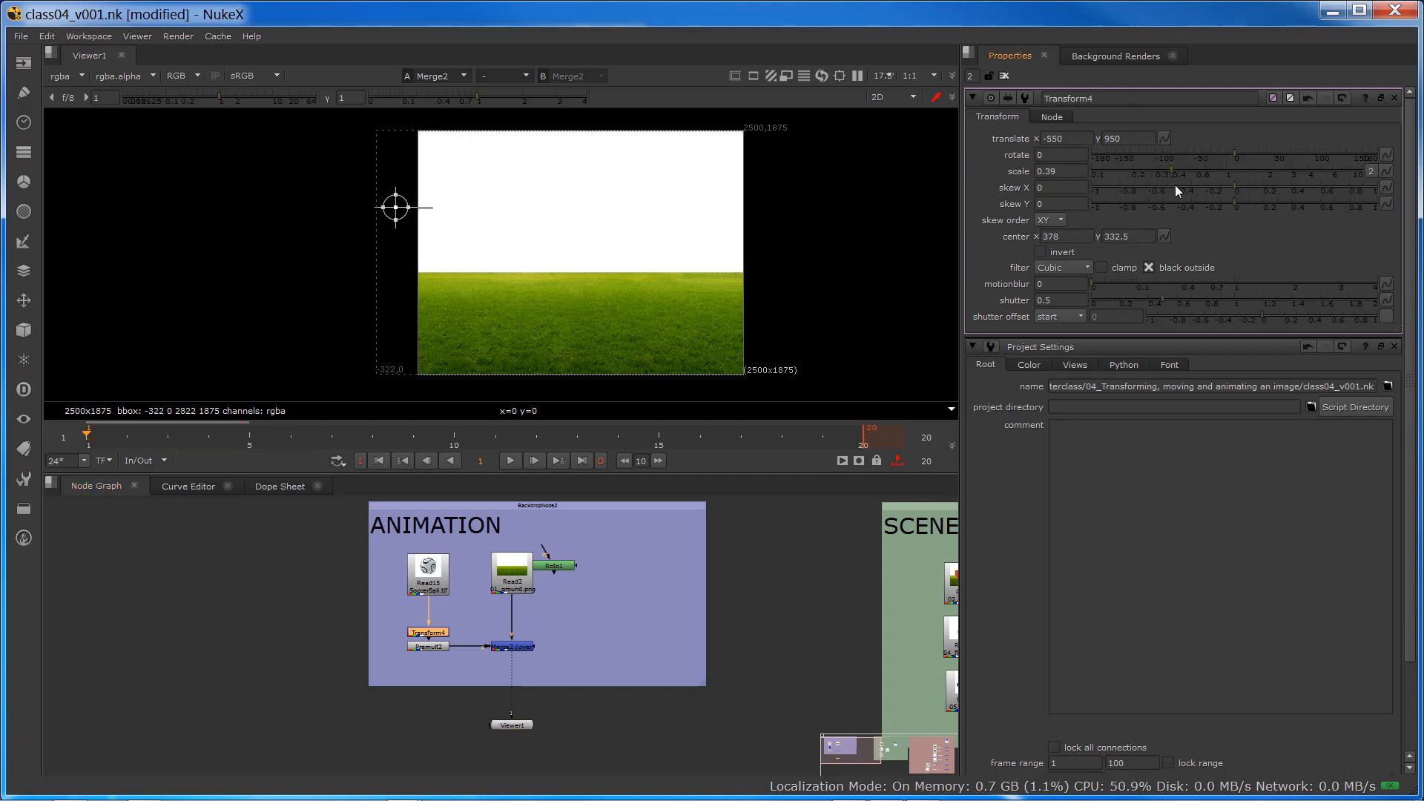
left_click_drag(396, 207, 464, 224)
left_click_drag(1168, 171, 1211, 173)
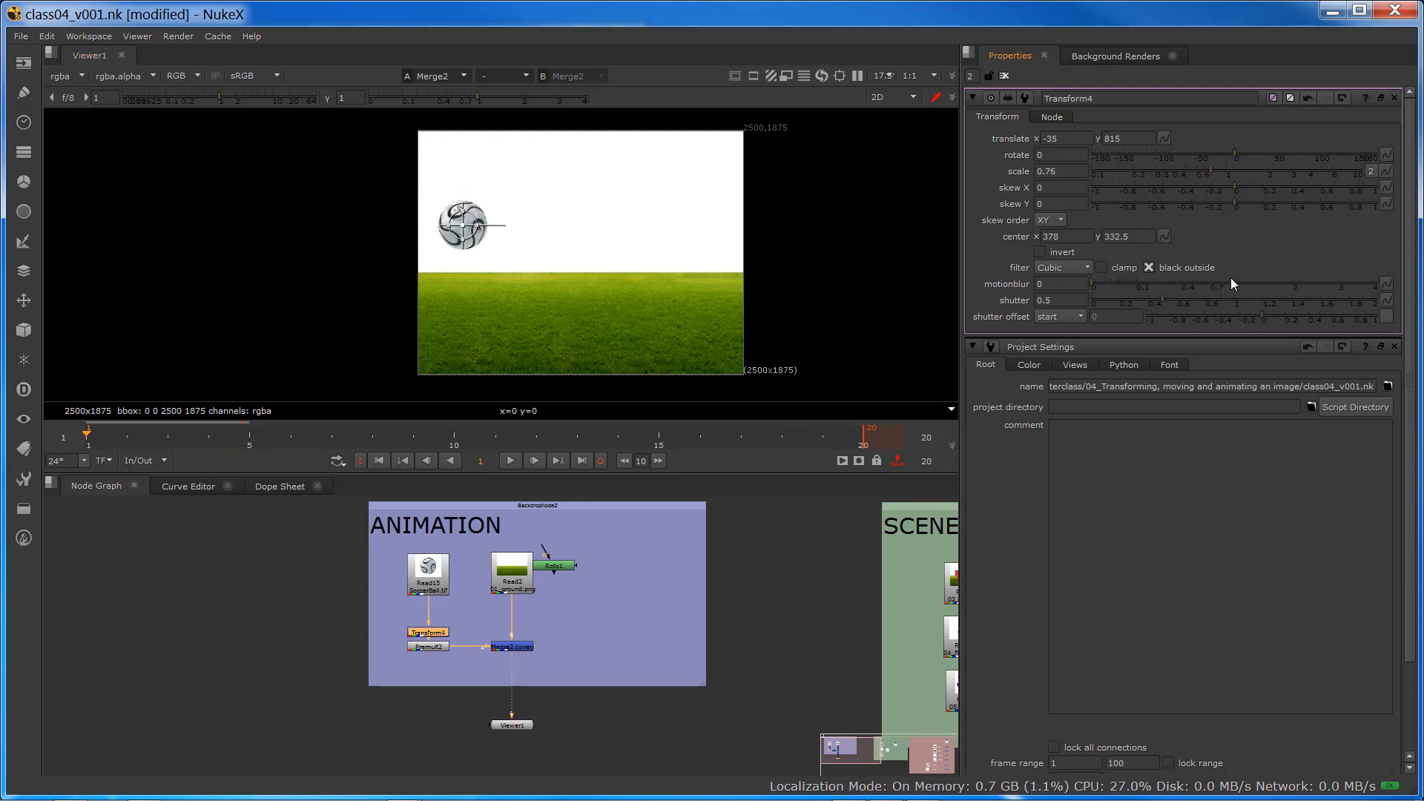
- Move the ball beyond the image's left edge, at about translate x -690, y 855, and set a translate key at frame 1
left_click_drag(462, 225, 377, 219)
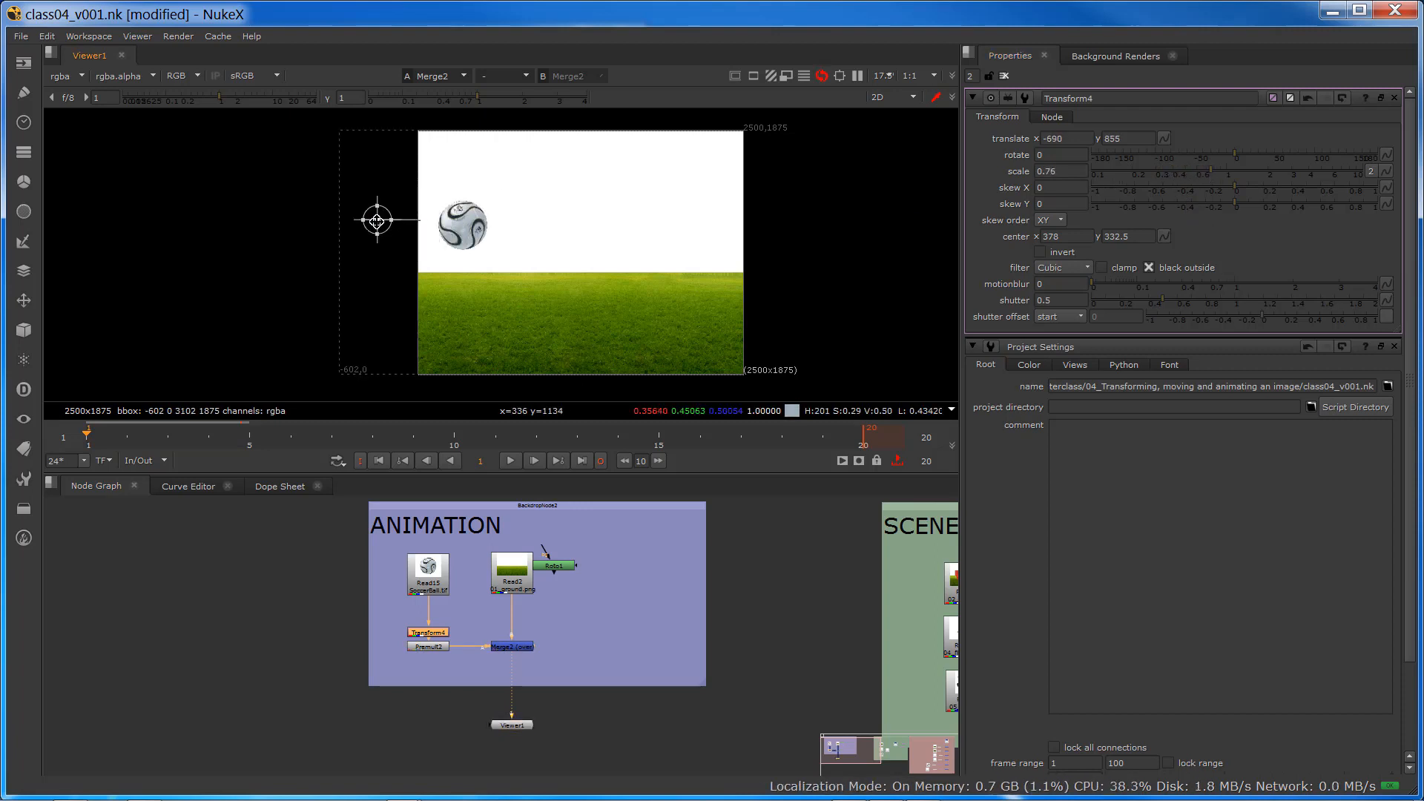
left_click(1162, 138)
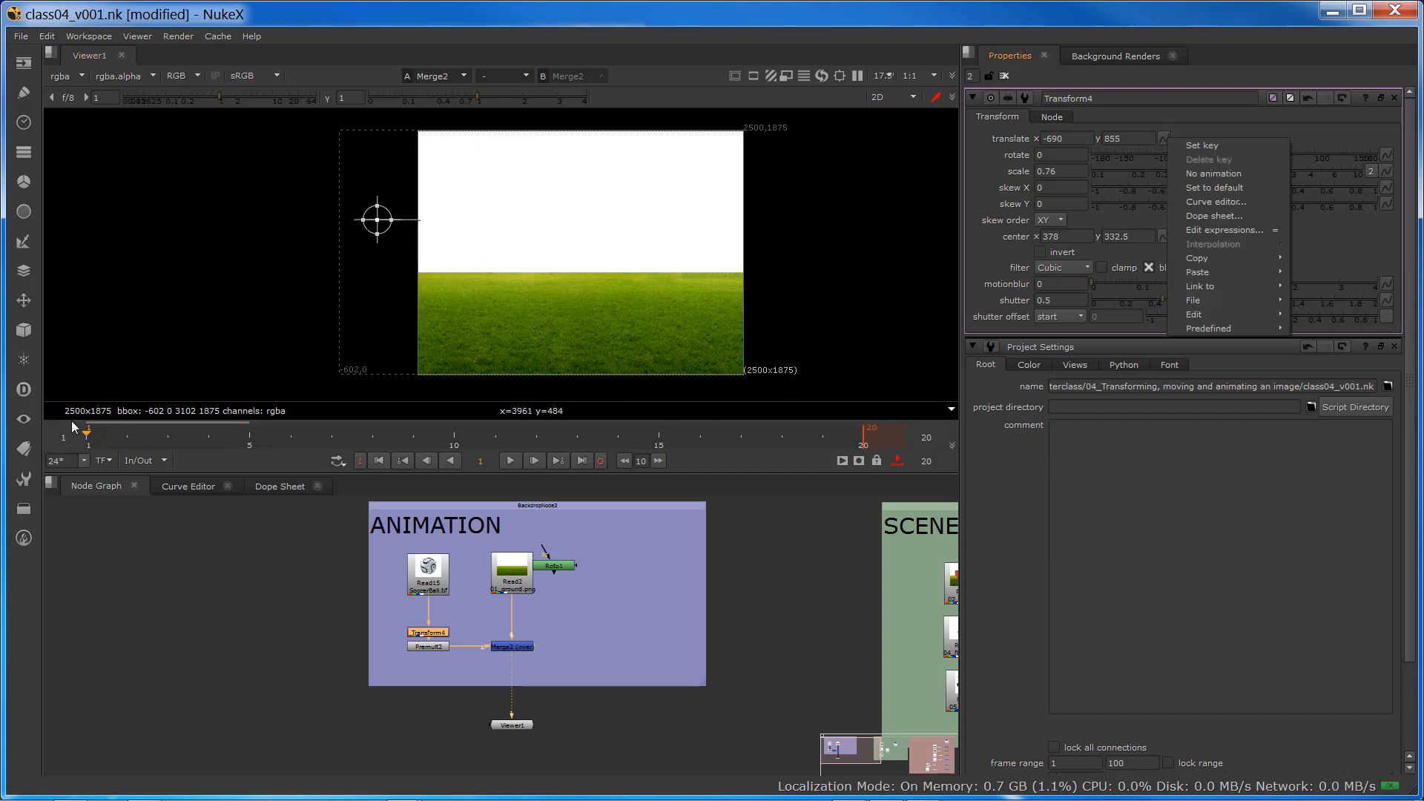
left_click(1205, 146)
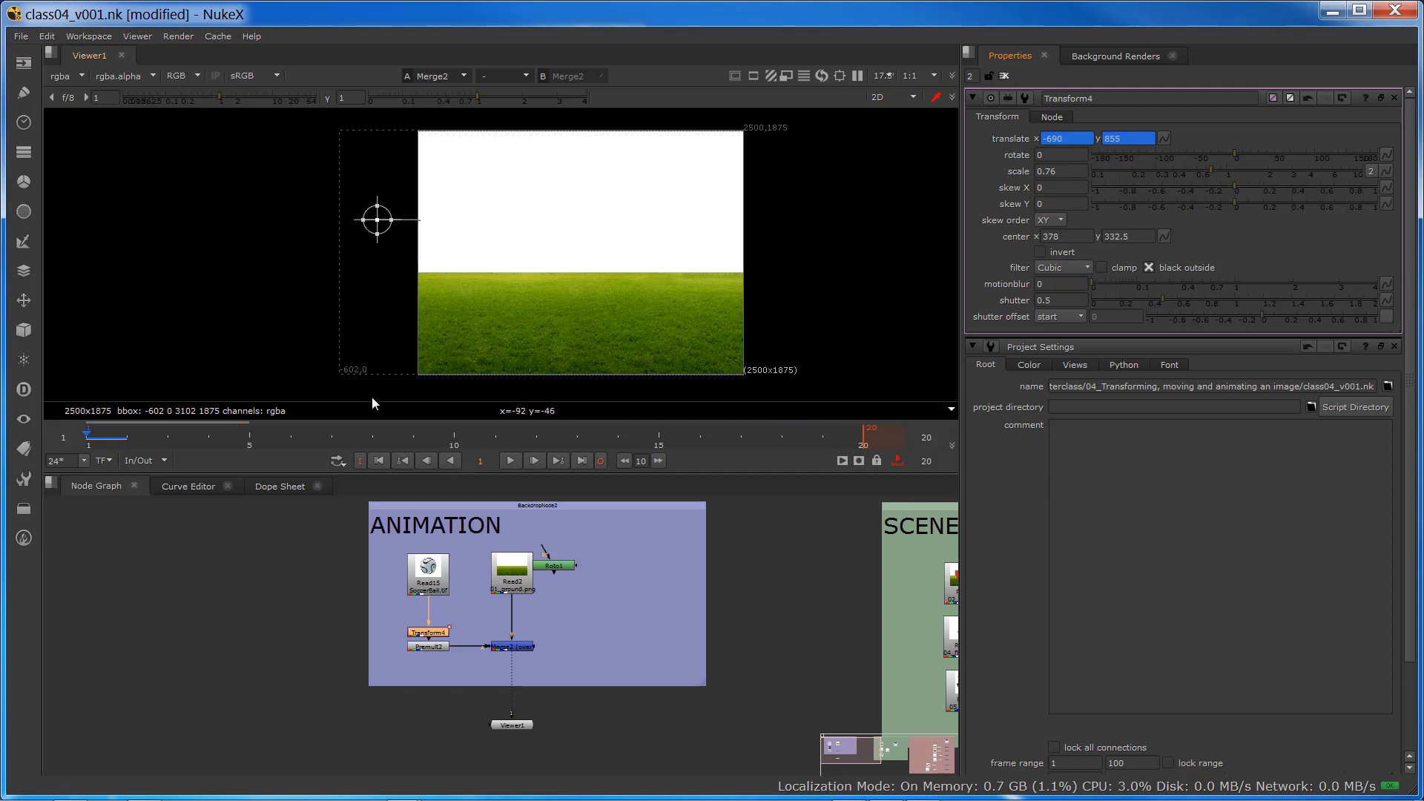
- Key the ball on the grass at frame 10, about x 495, y -25, and near the image's right edge at frame 20, about x 1840, y 880
left_click(455, 446)
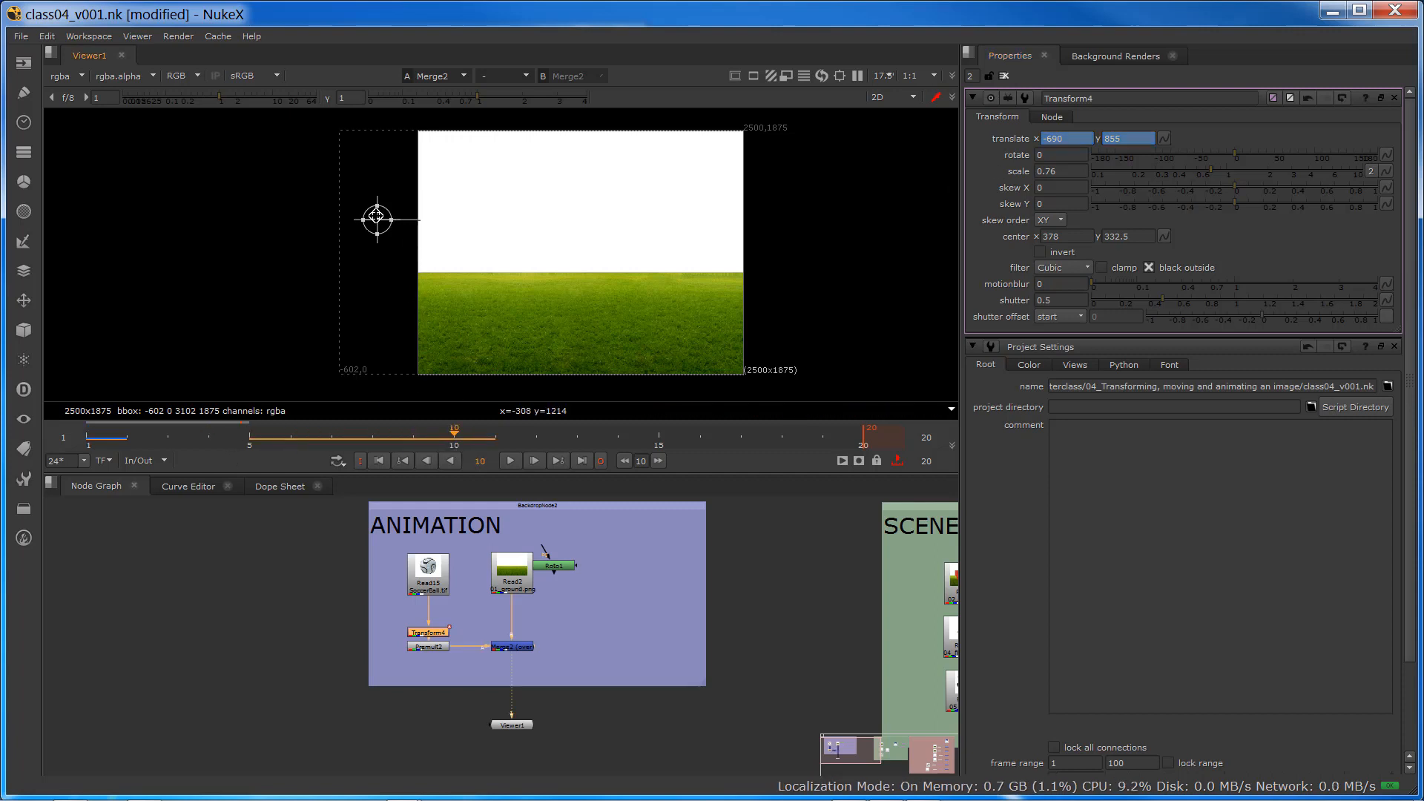
left_click_drag(378, 220, 525, 324)
left_click_drag(530, 333, 530, 331)
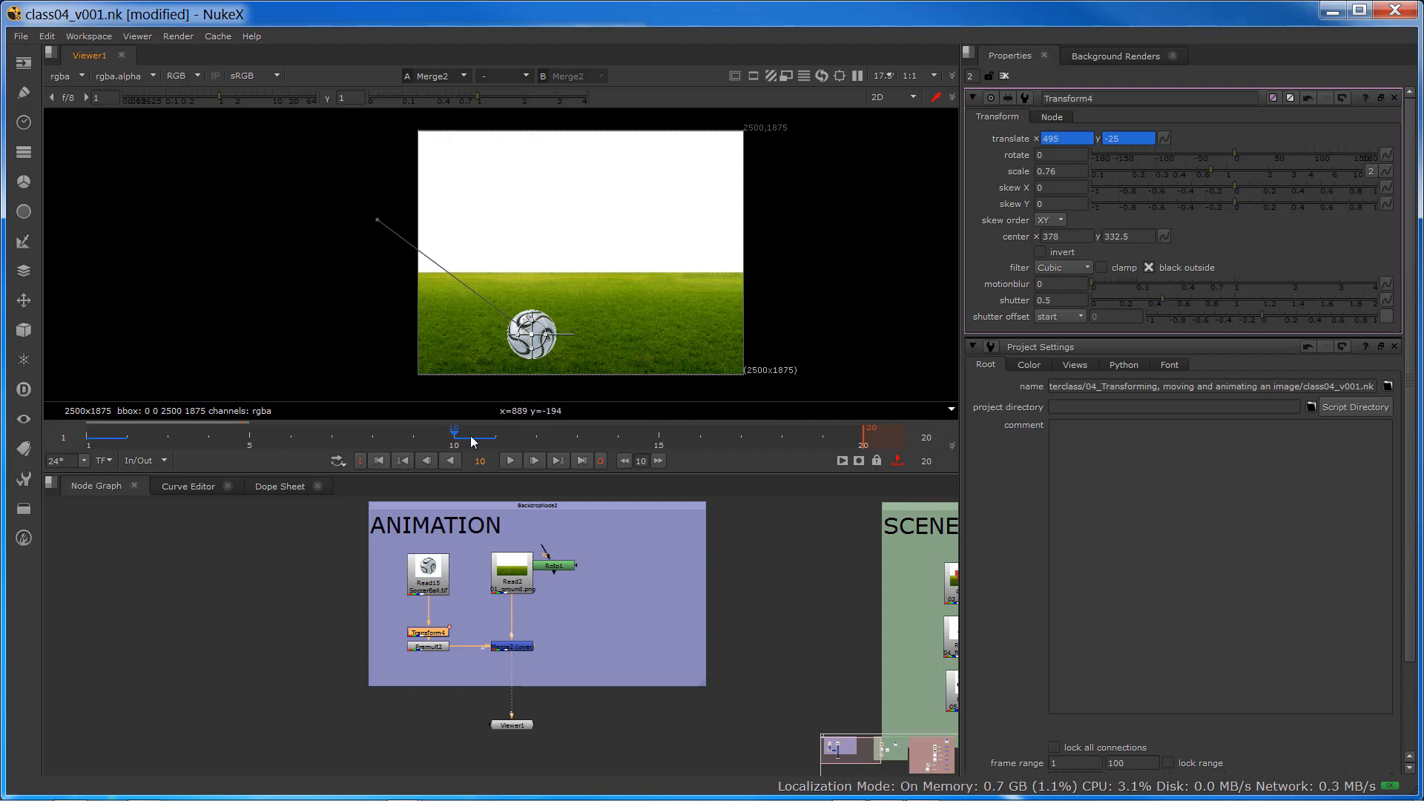
left_click(822, 436)
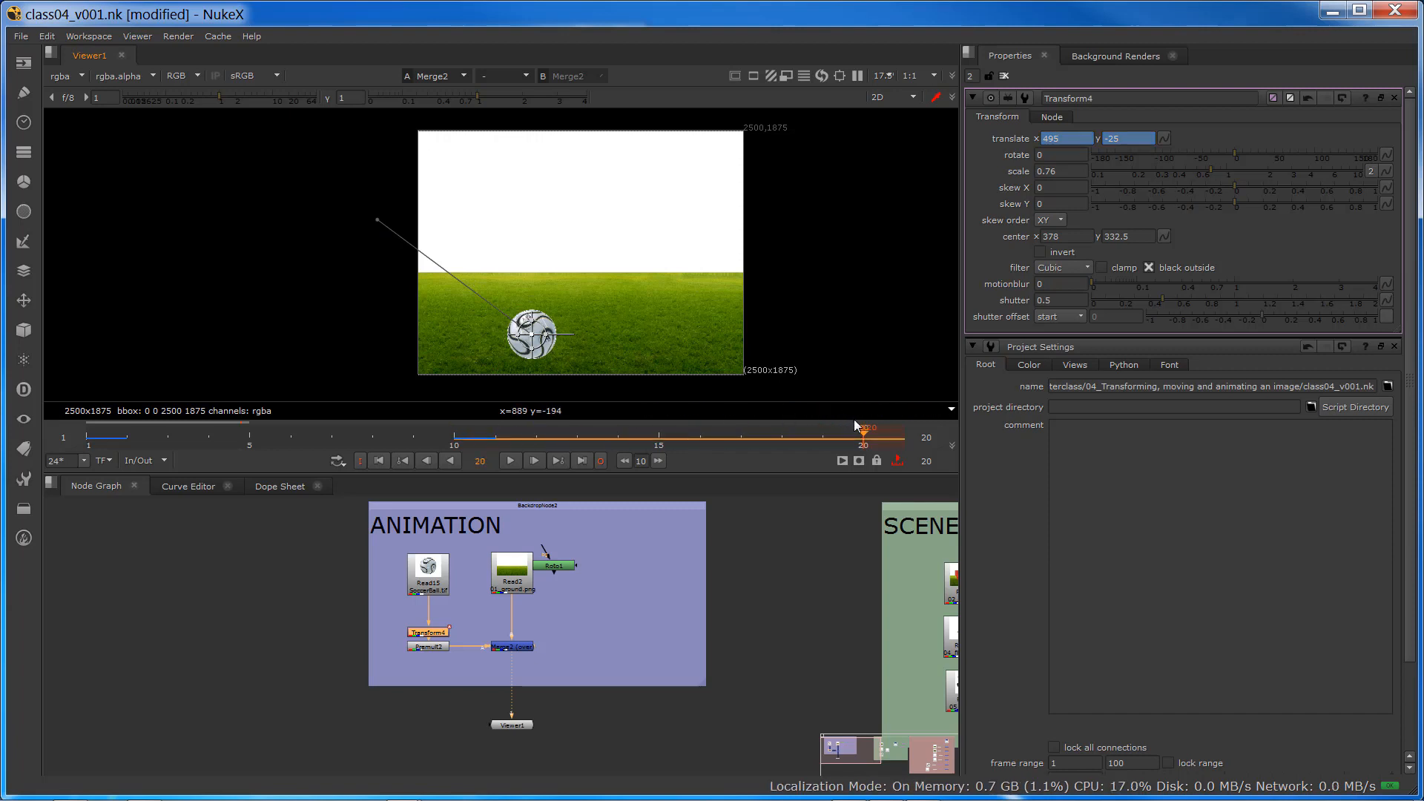
left_click_drag(532, 335, 707, 216)
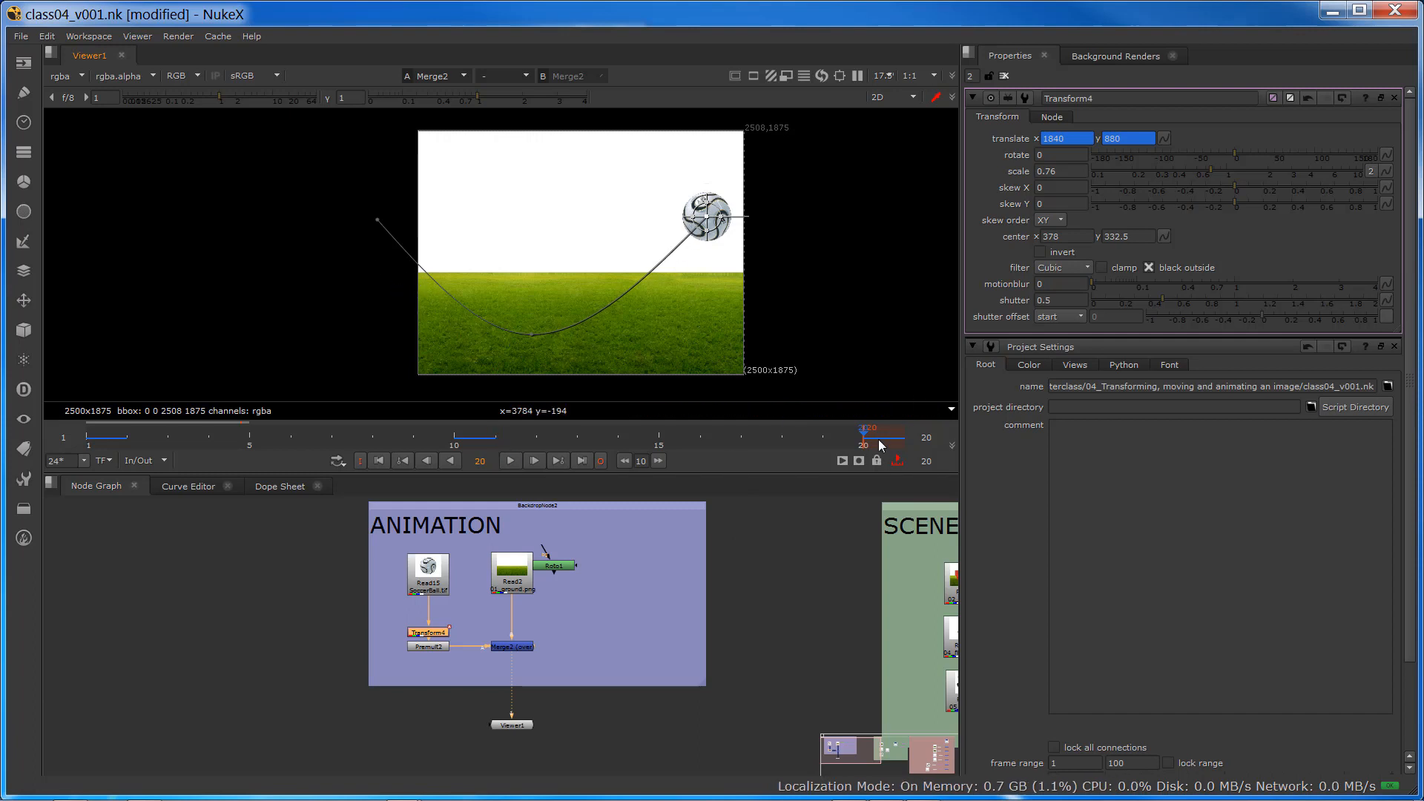
- Review the ball's positions at frames 10 and 1, play back the animation, and return to the first frame
left_click(455, 437)
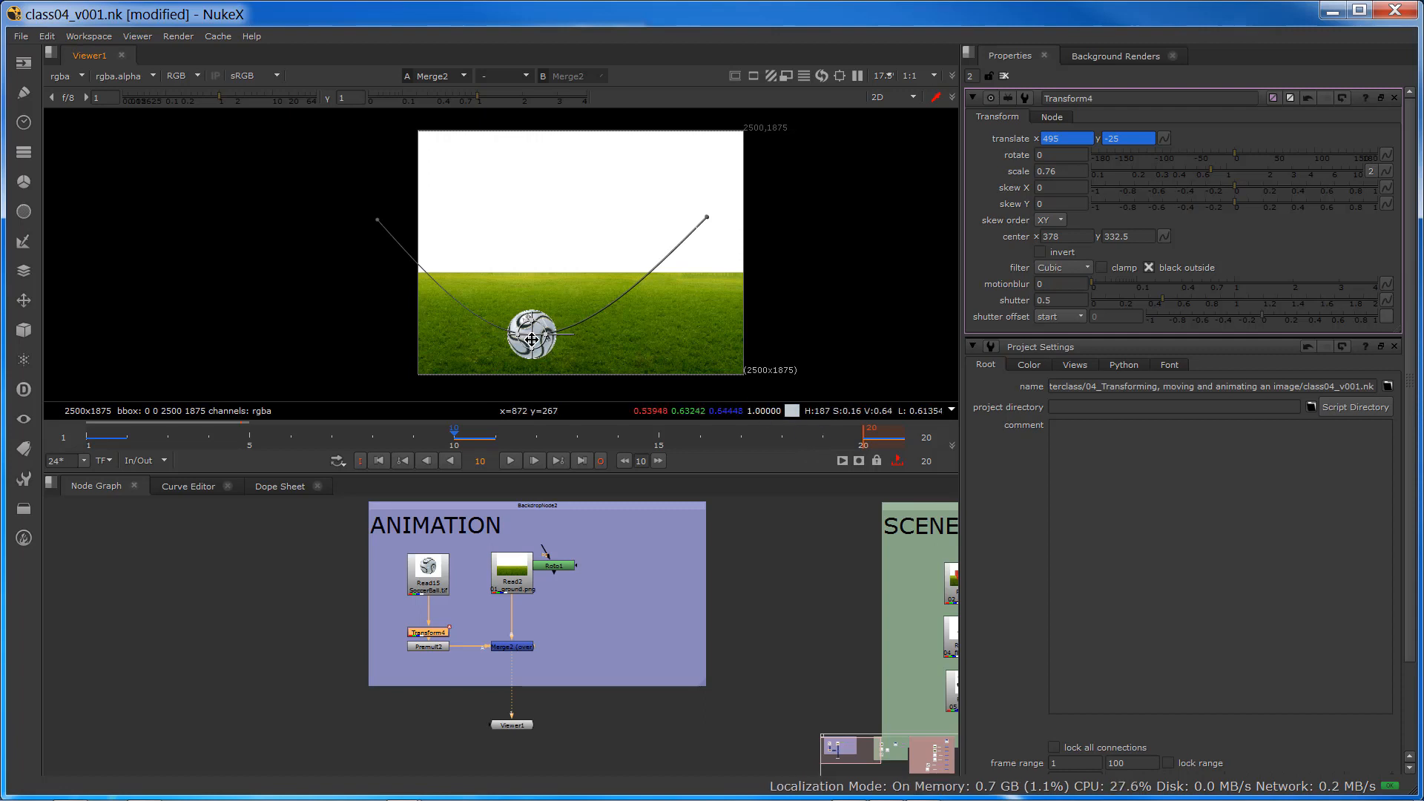
left_click(89, 431)
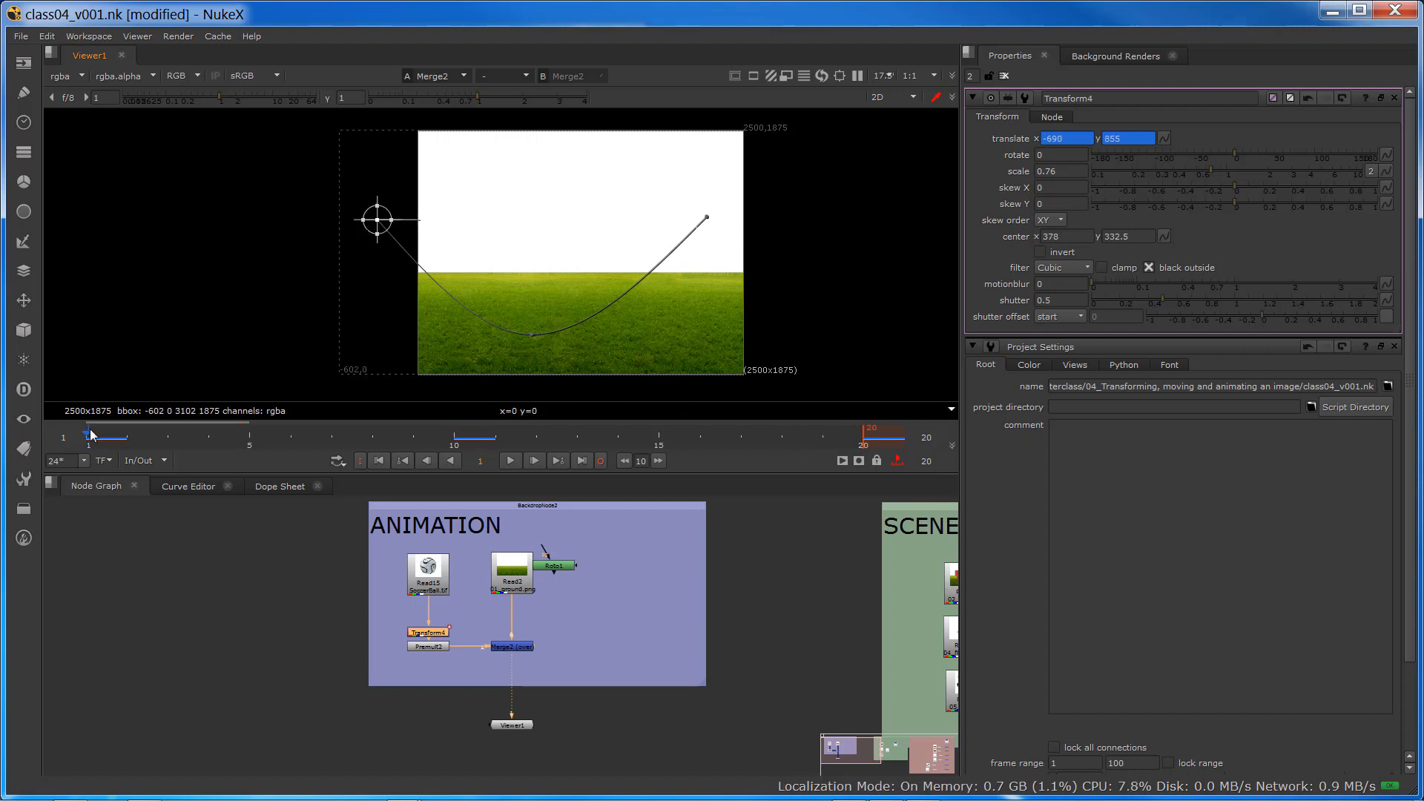
left_click(510, 461)
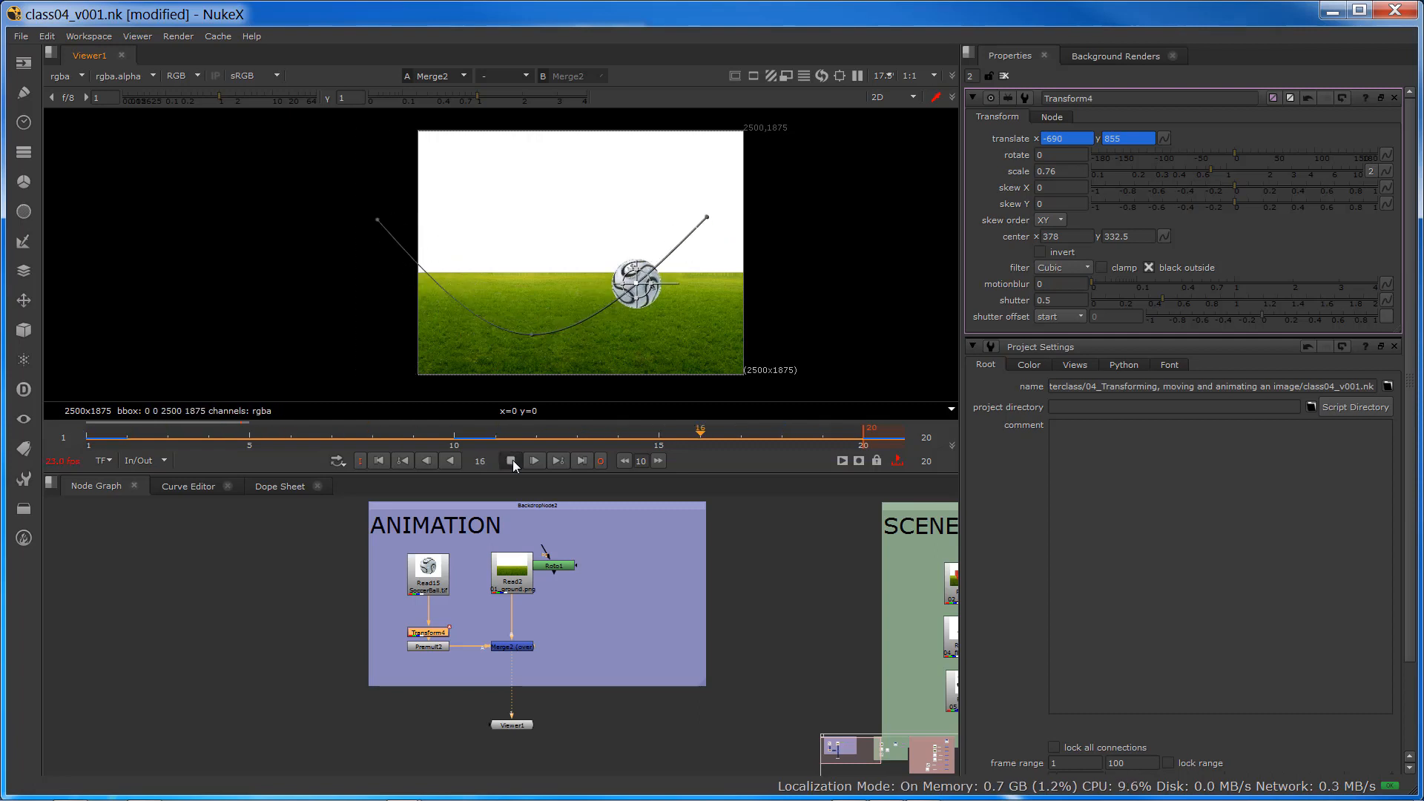
left_click(512, 460)
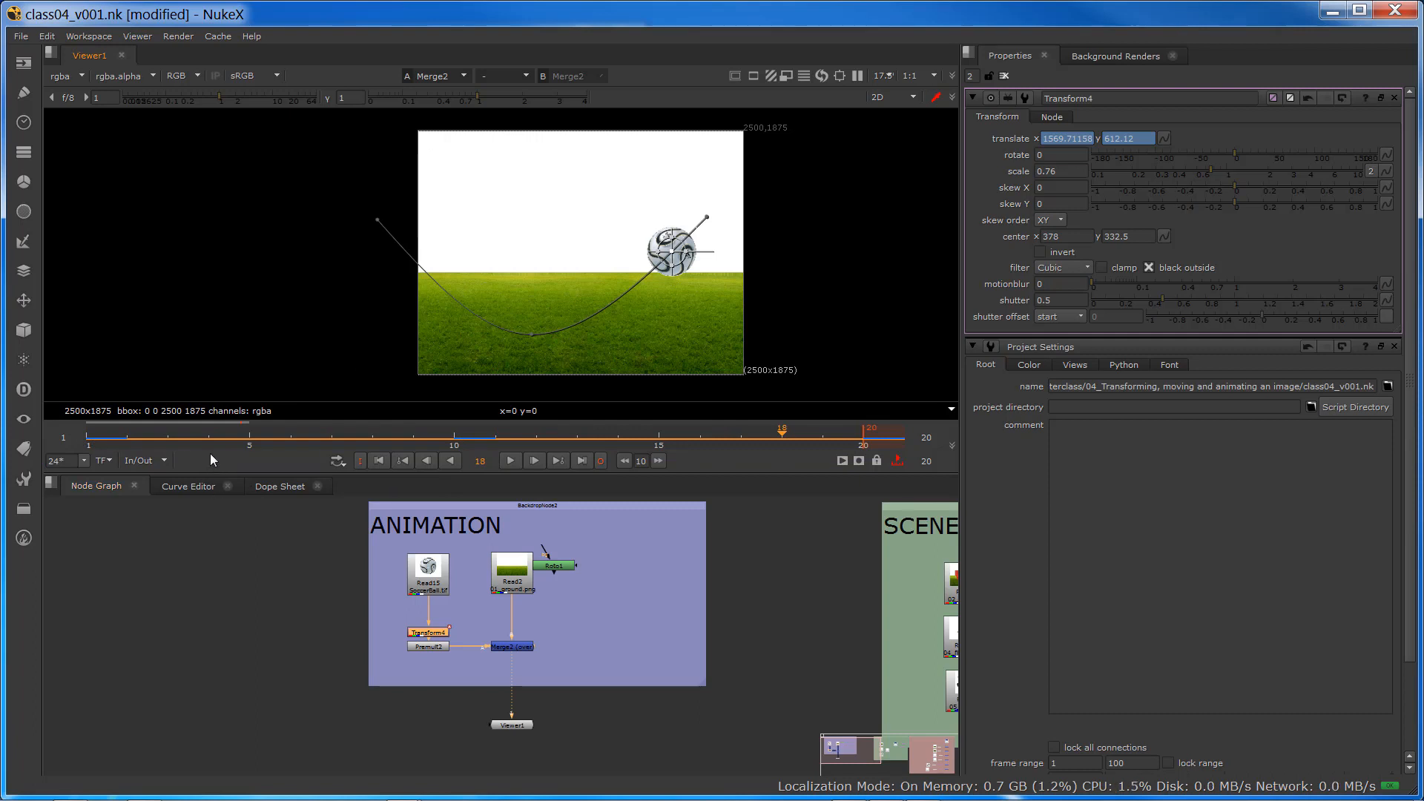
left_click(378, 460)
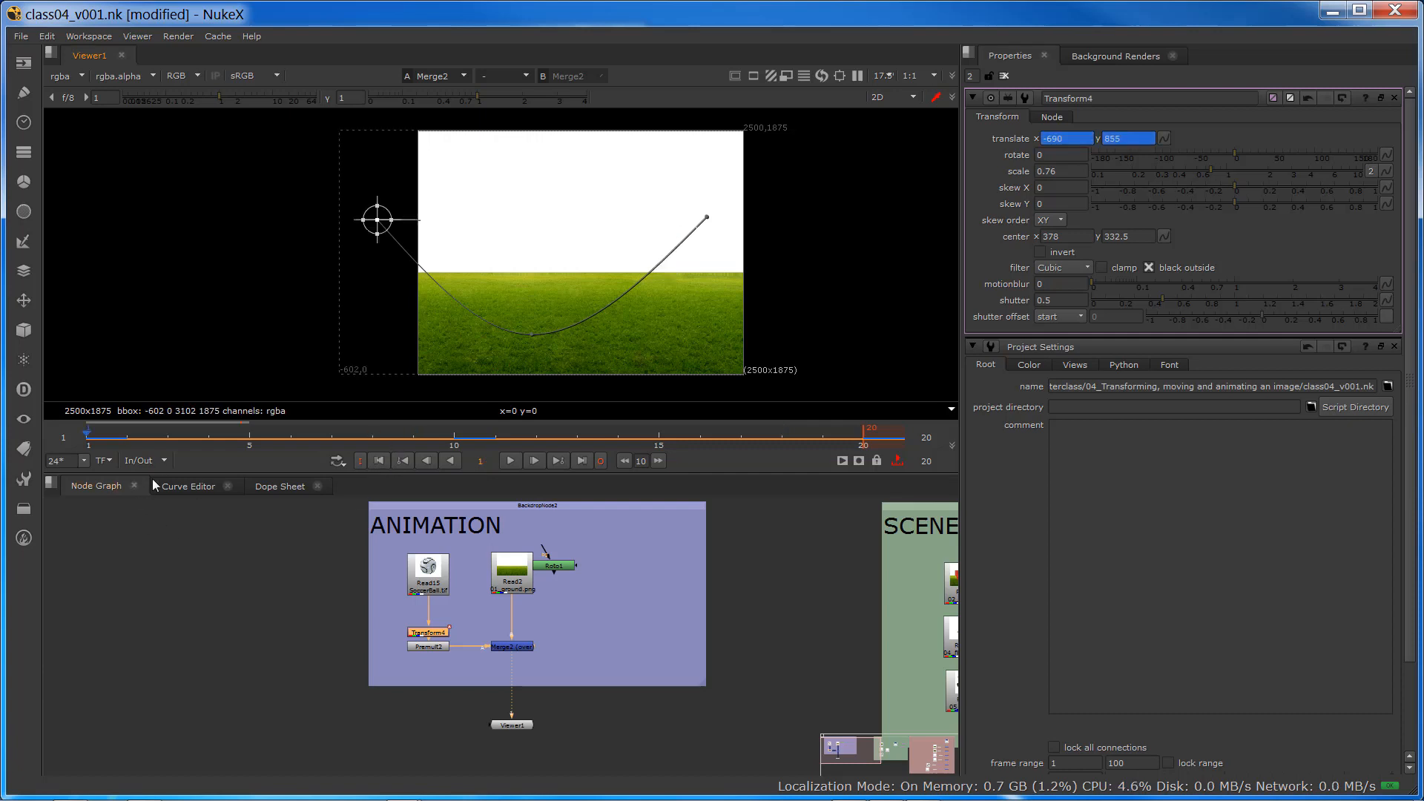
- Open the Curve Editor and examine the Transform's translate x and y curves together and individually
left_click(195, 487)
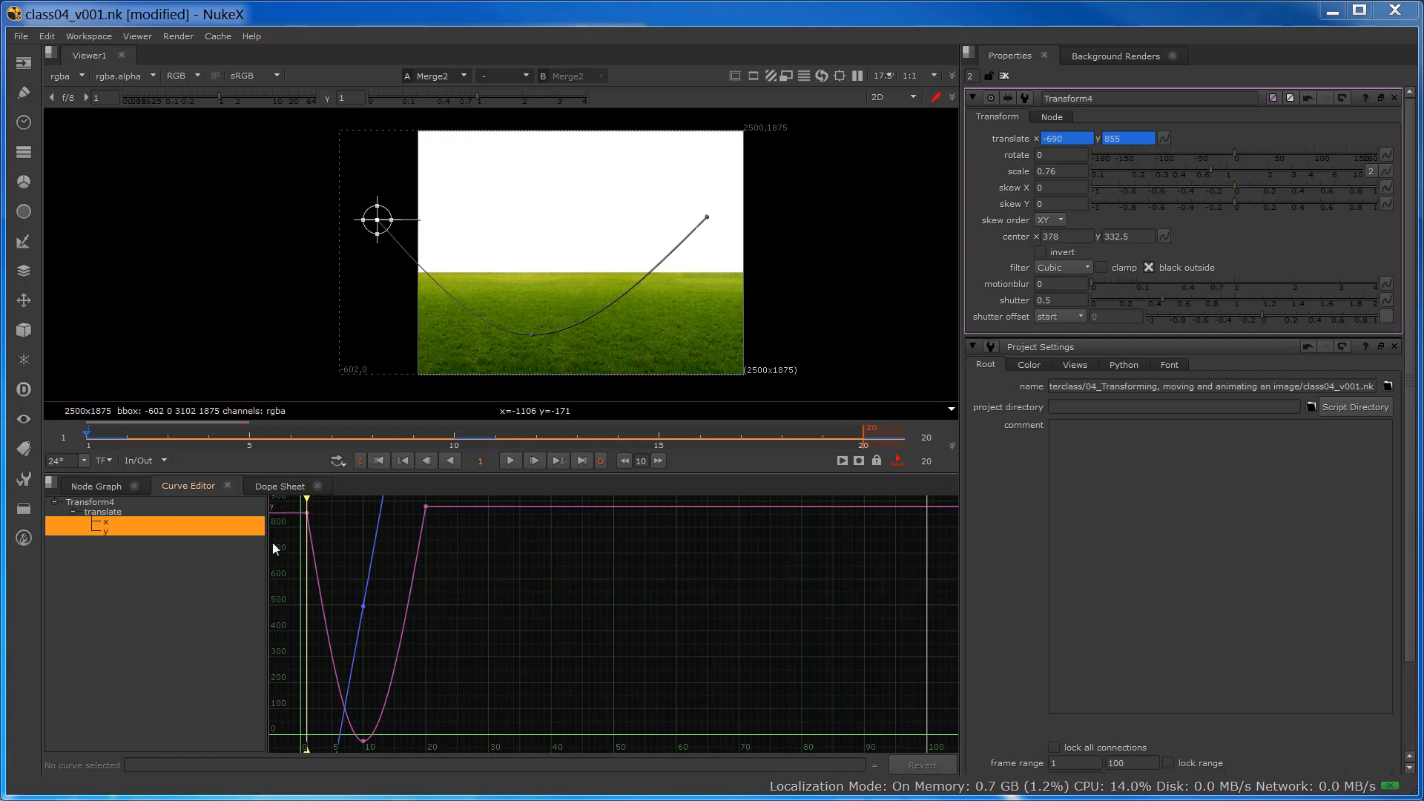
left_click(78, 503)
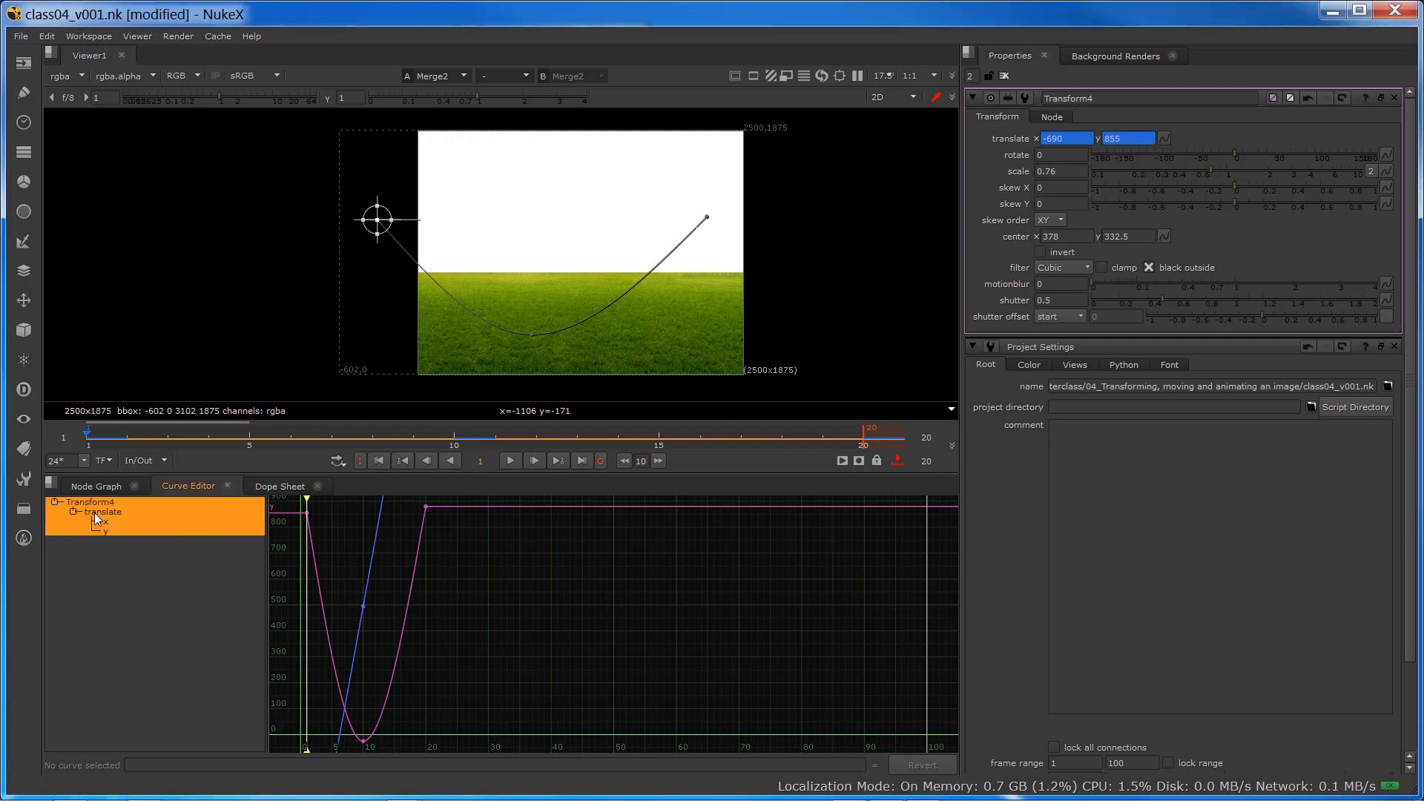
left_click(96, 515)
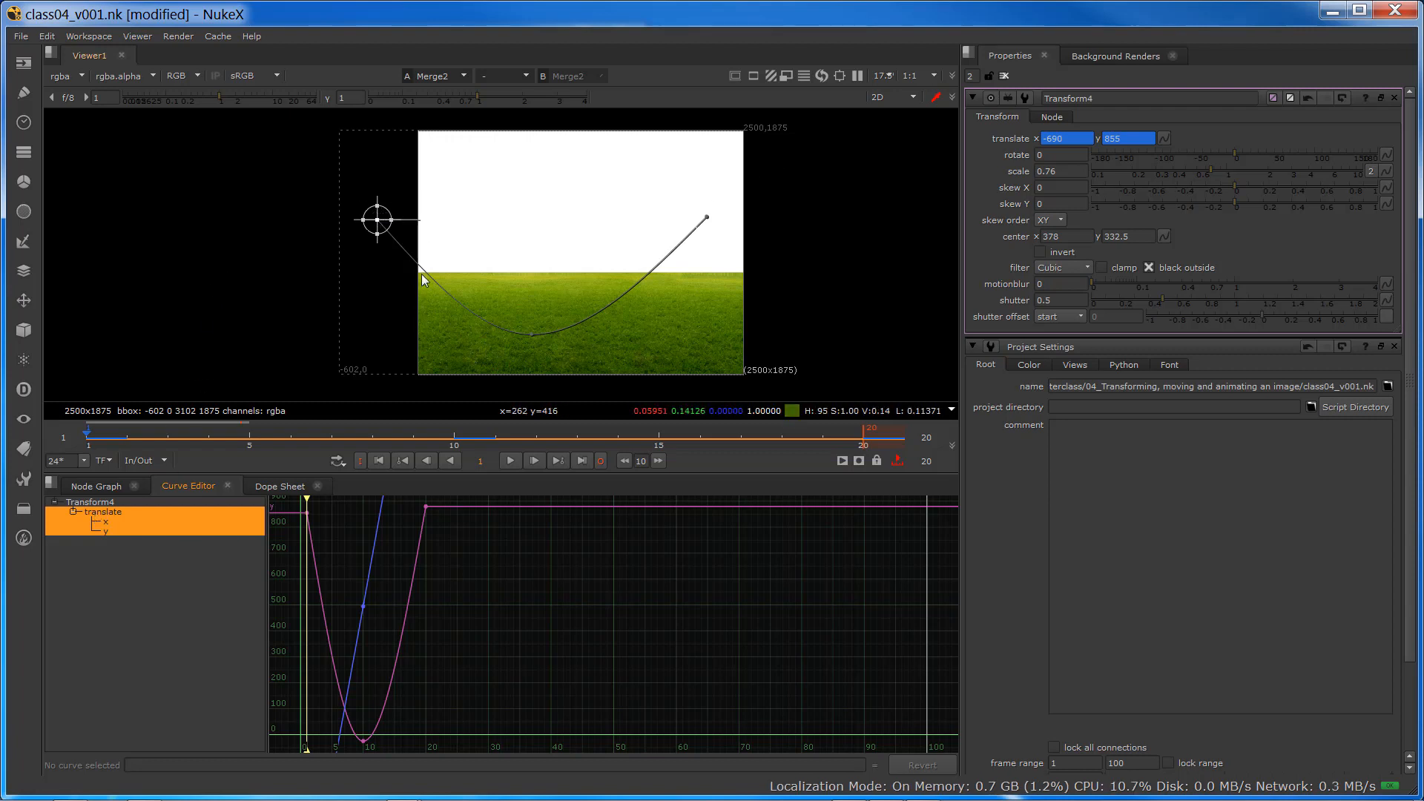
left_click(105, 523)
left_click(105, 530)
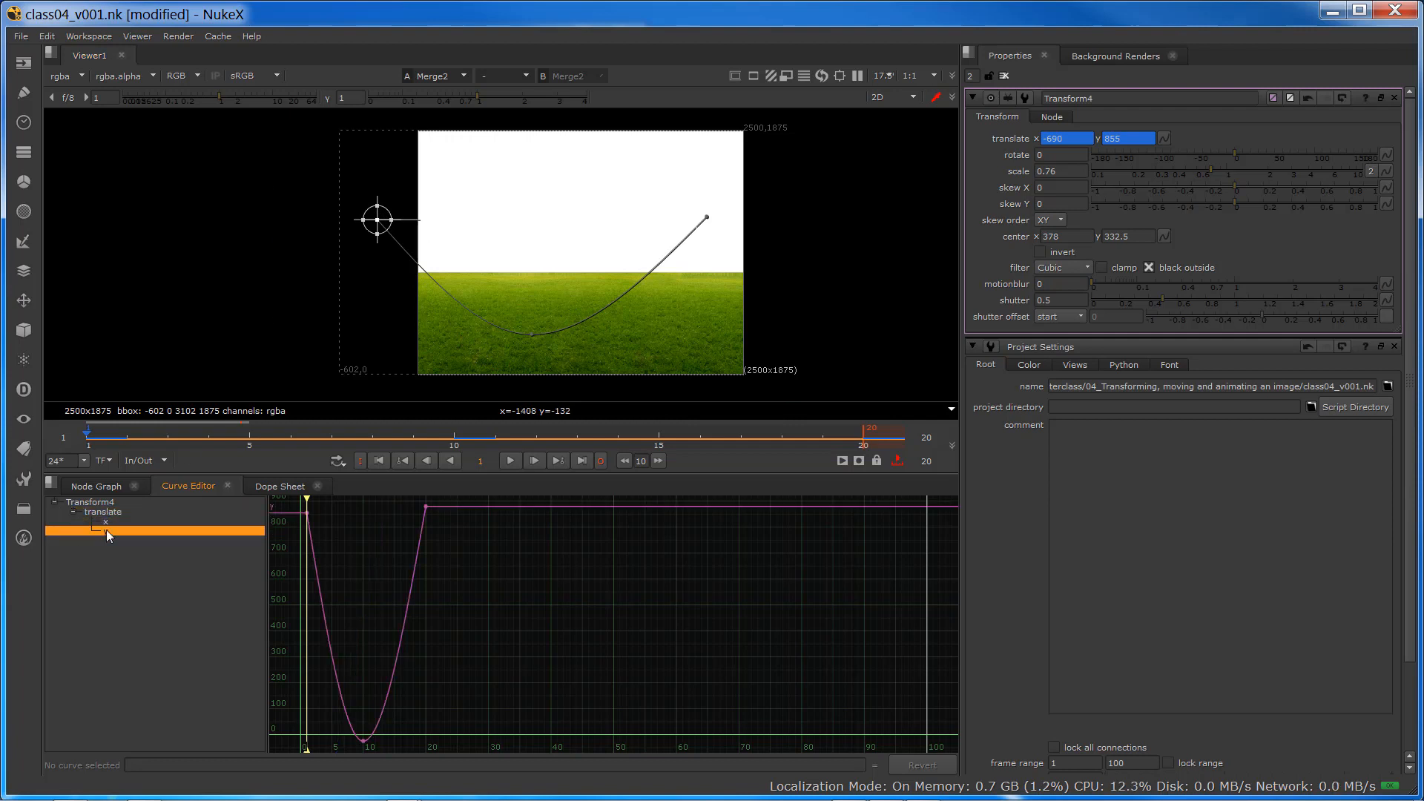
left_click(105, 521)
left_click(105, 532)
left_click(104, 522)
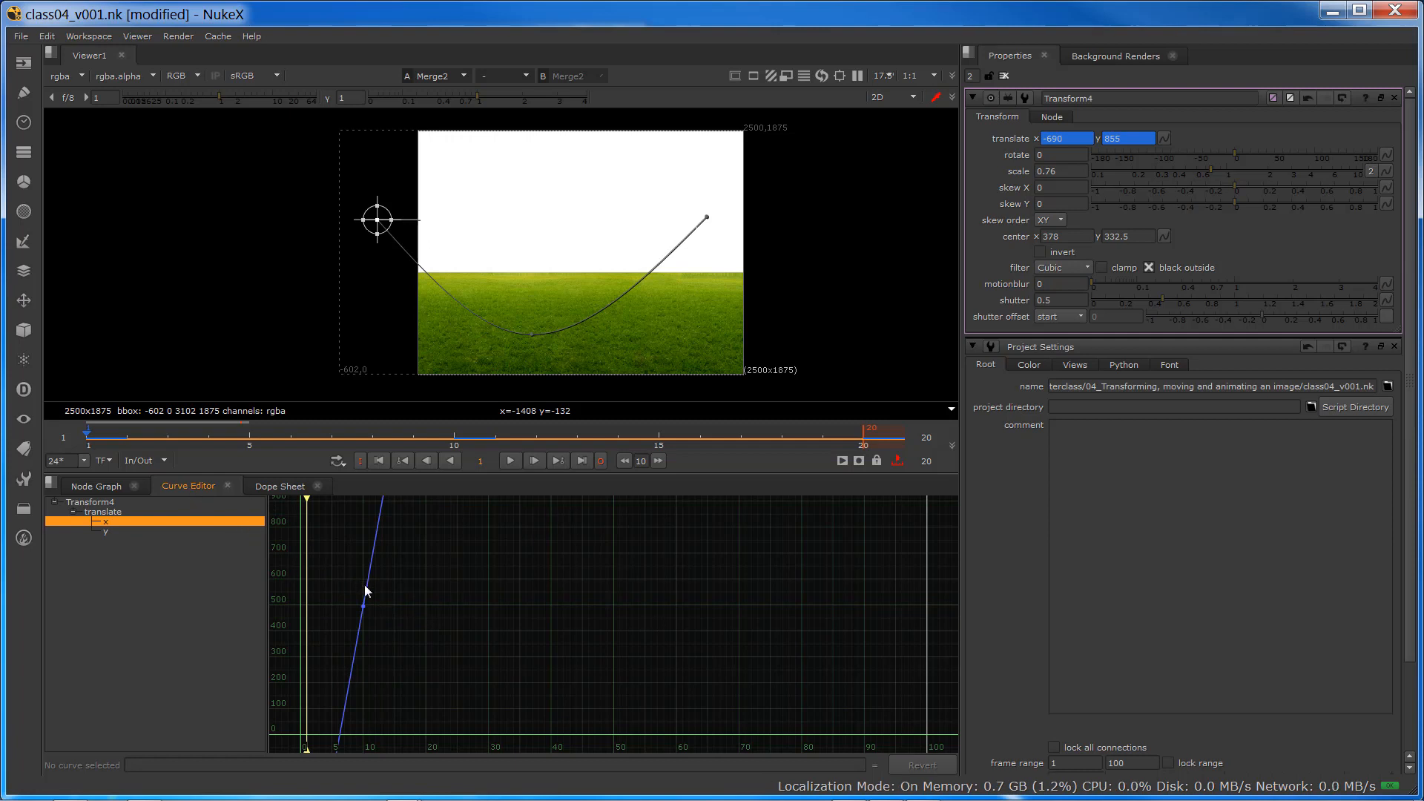
- Examine the translate x and y curves one at a time across frames 1 to 20, fitting each to the Curve Editor
key("f")
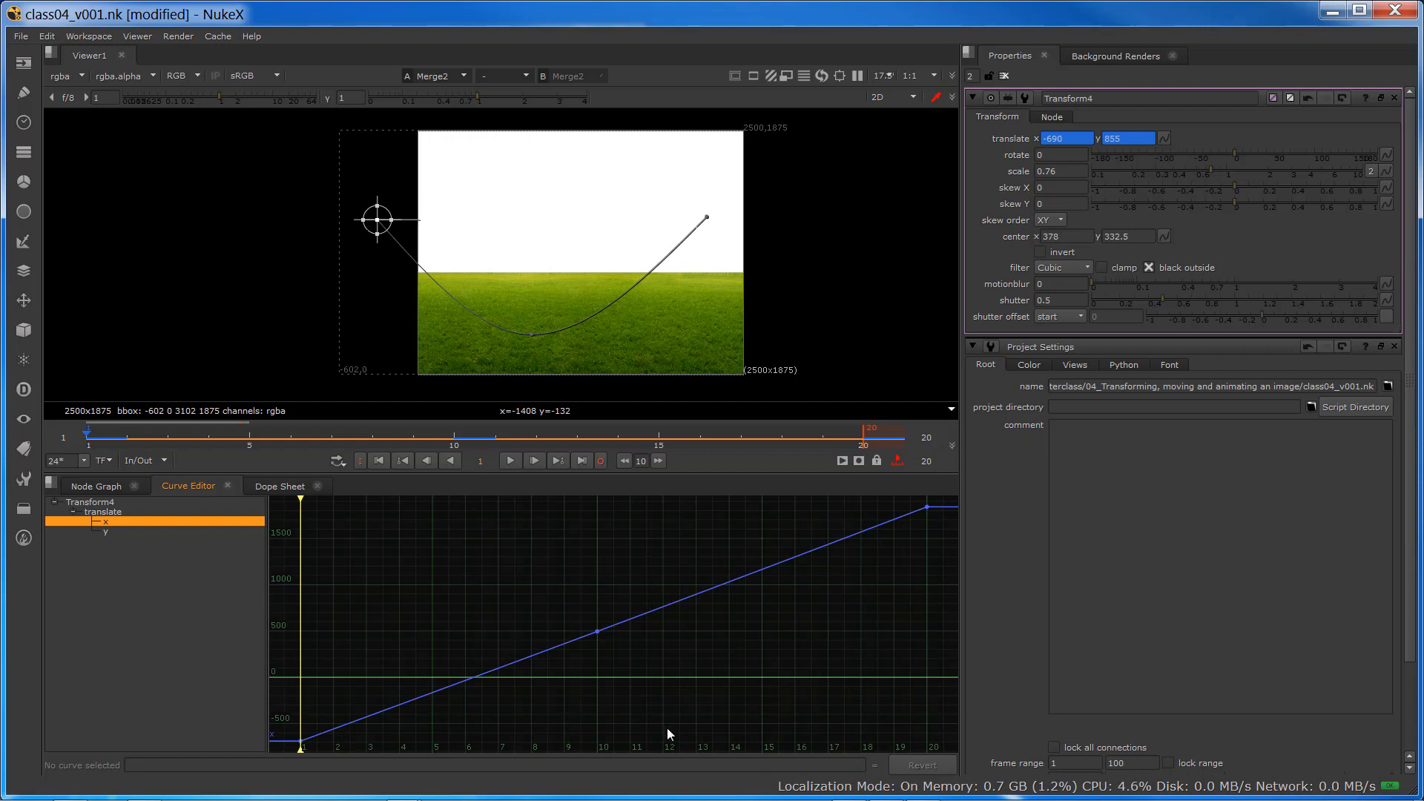
left_click(104, 532)
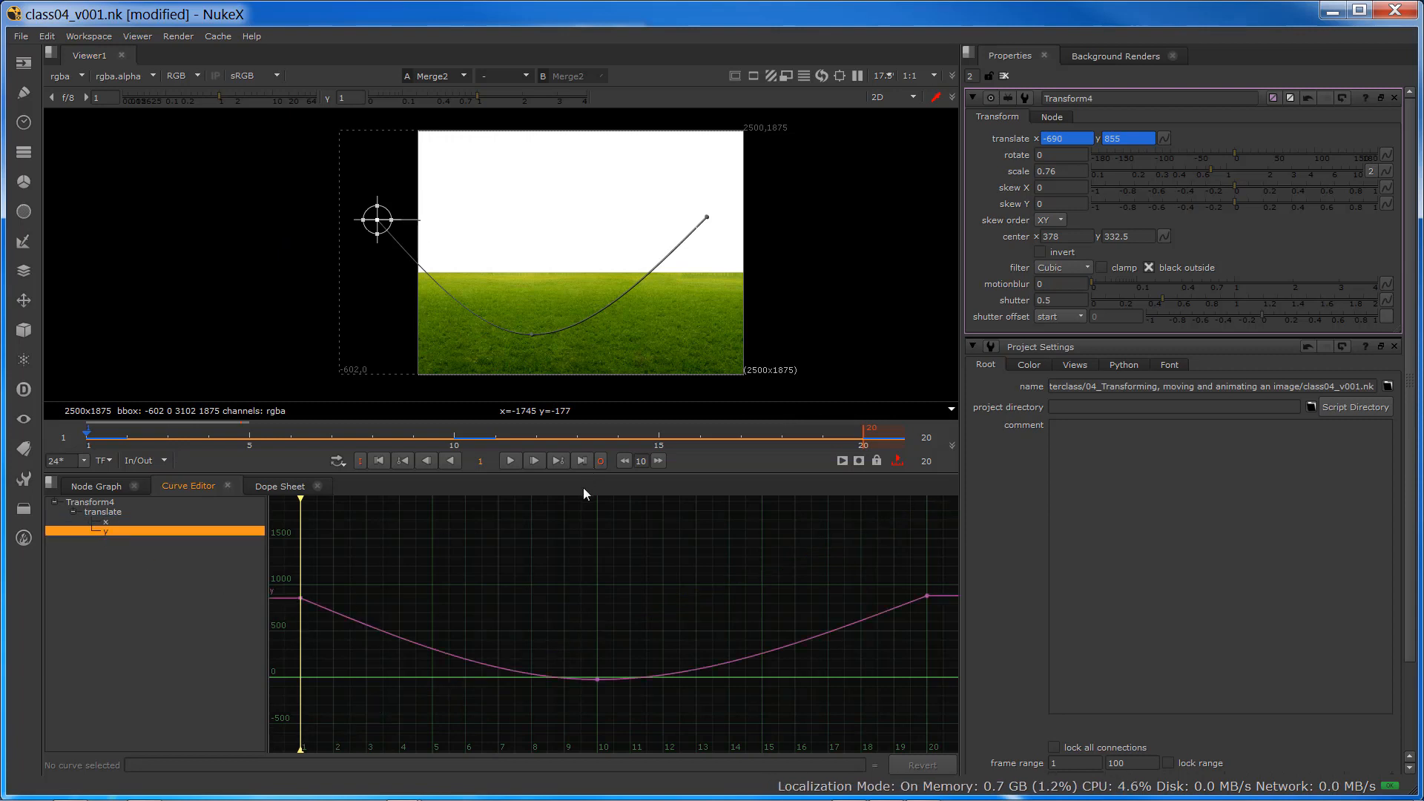
key("f")
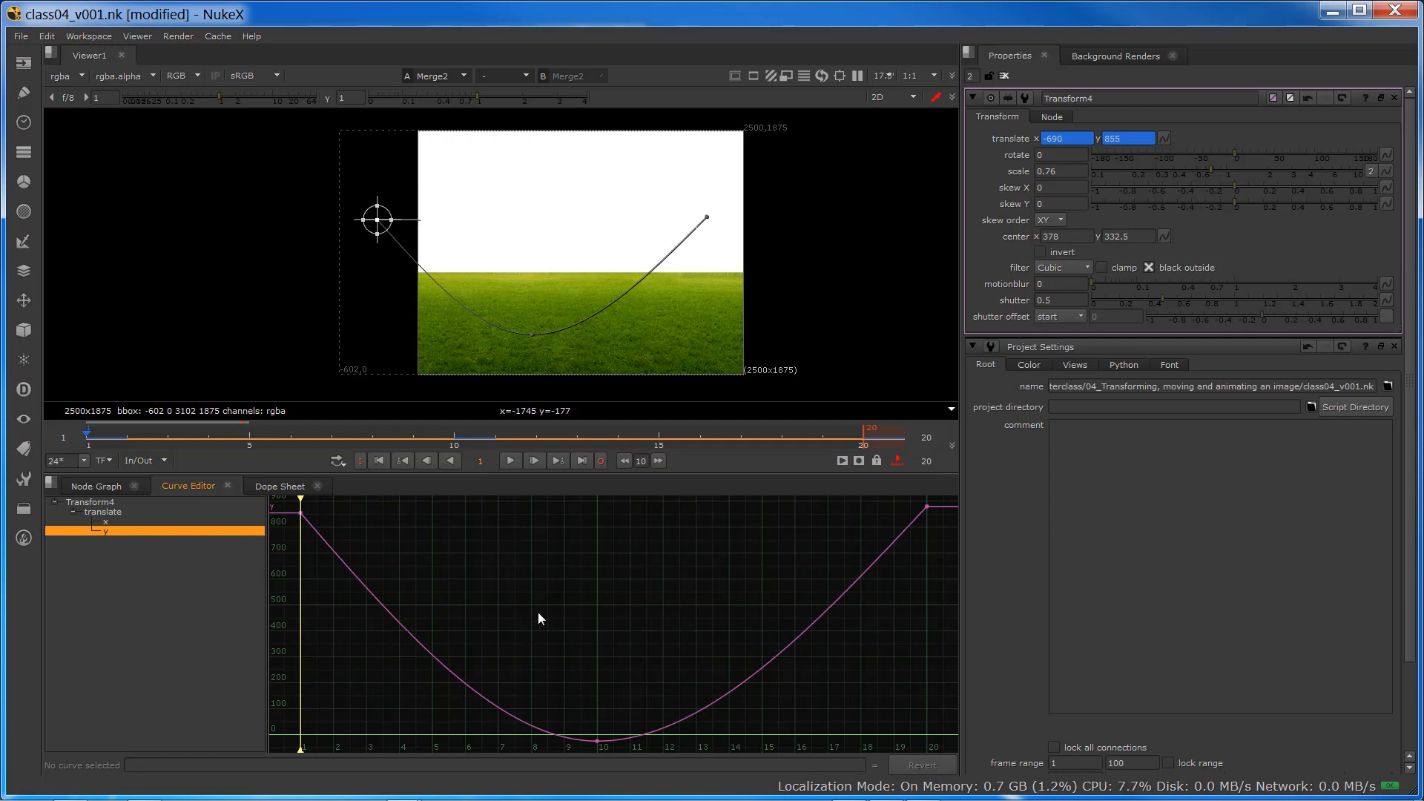
mouse_move(531, 598)
middle_mouse_down()
mouse_move(563, 648)
mouse_move(484, 628)
mouse_move(534, 602)
middle_mouse_up()
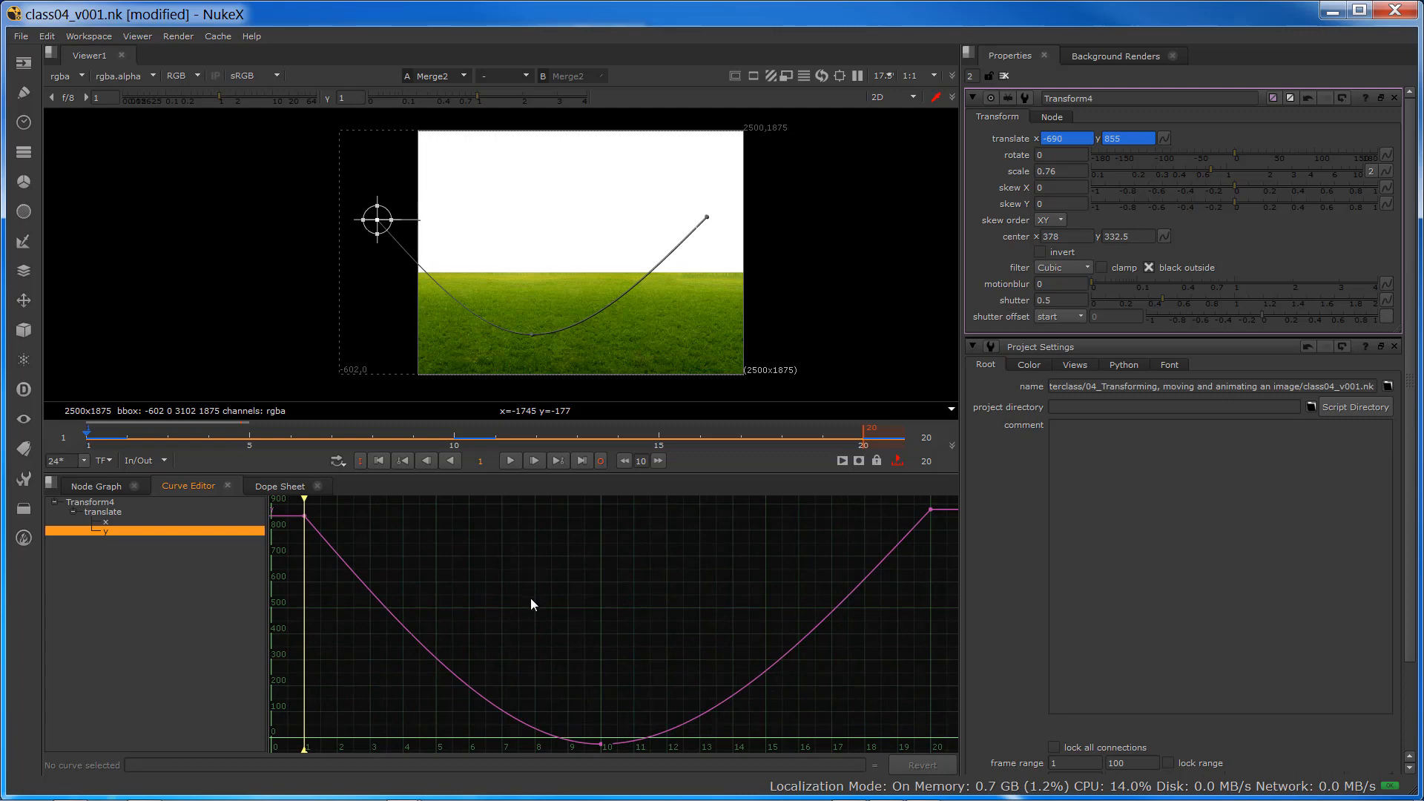
scroll(532, 606, "down", 3)
scroll(532, 608, "up", 3)
scroll(551, 605, "down", 1)
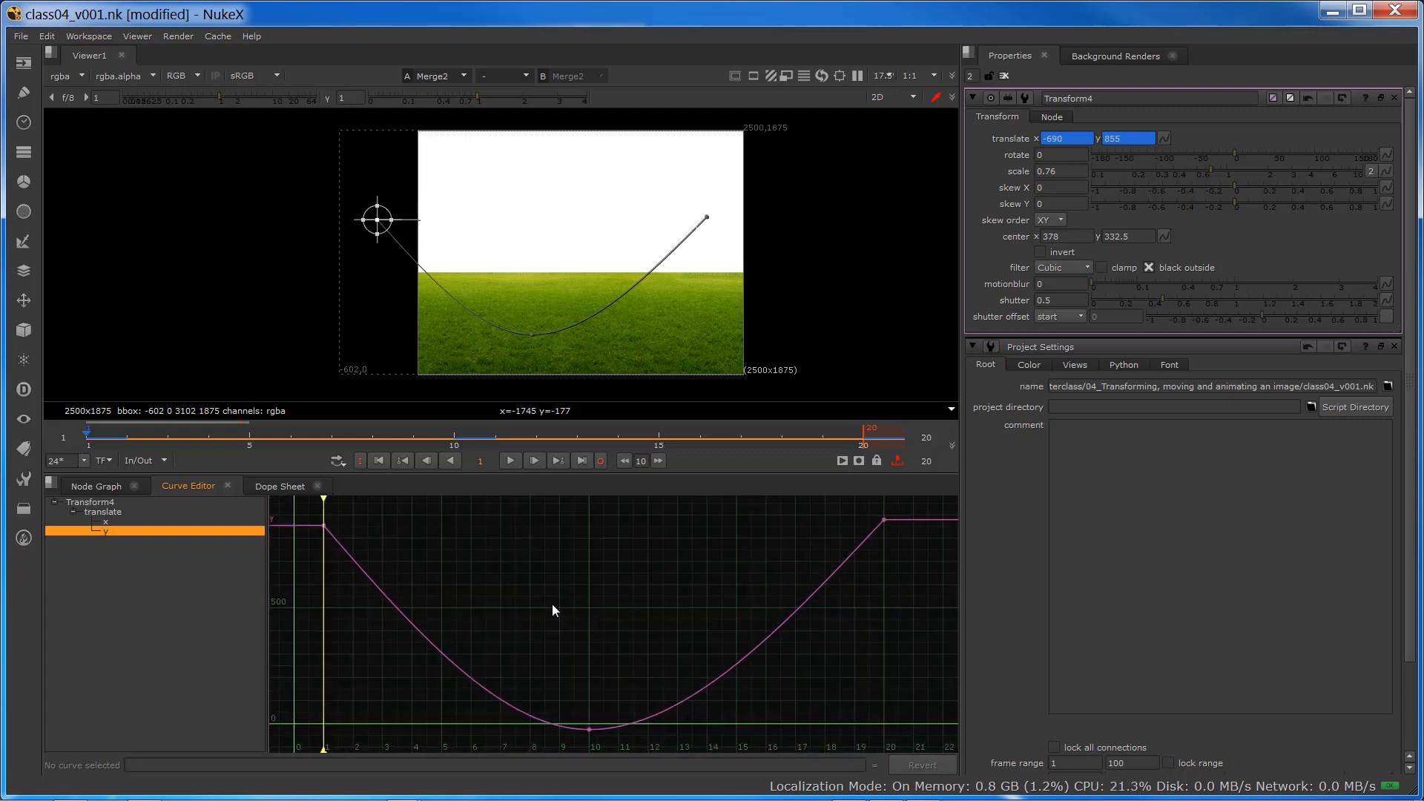
scroll(552, 604, "down", 2)
scroll(552, 604, "up", 2)
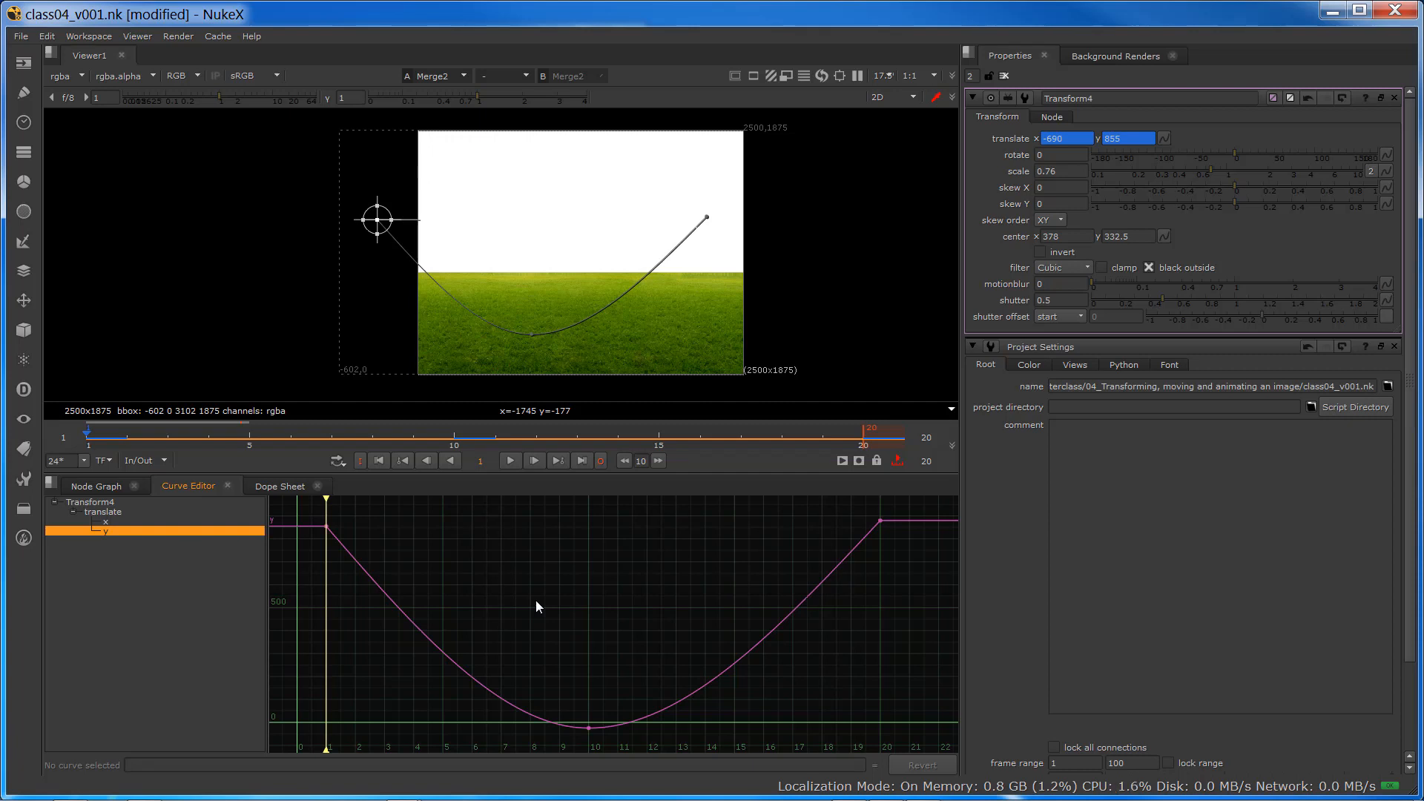
- Close all open node properties and compare the Curve Editor with the Node Graph while no node's properties are loaded
left_click(114, 488)
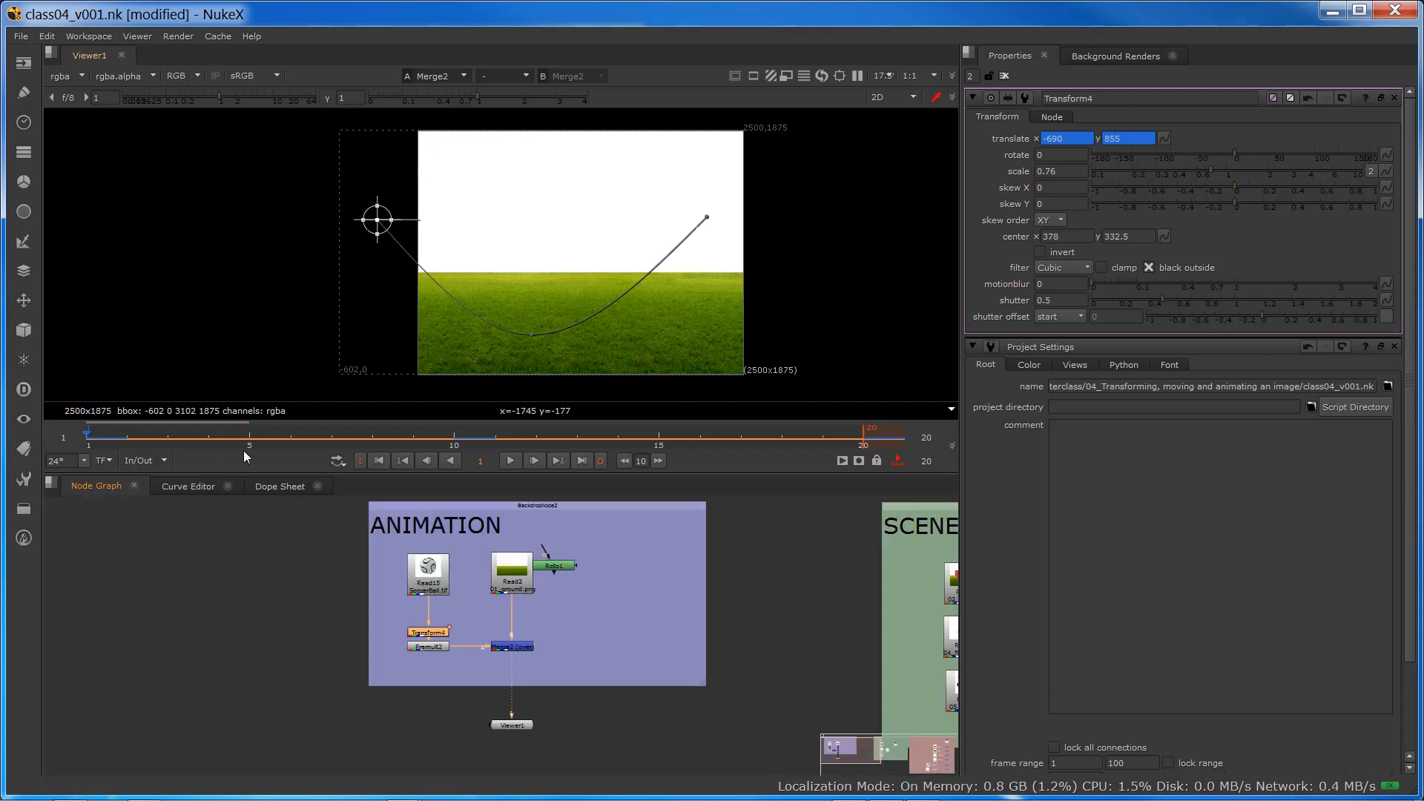
left_click(187, 487)
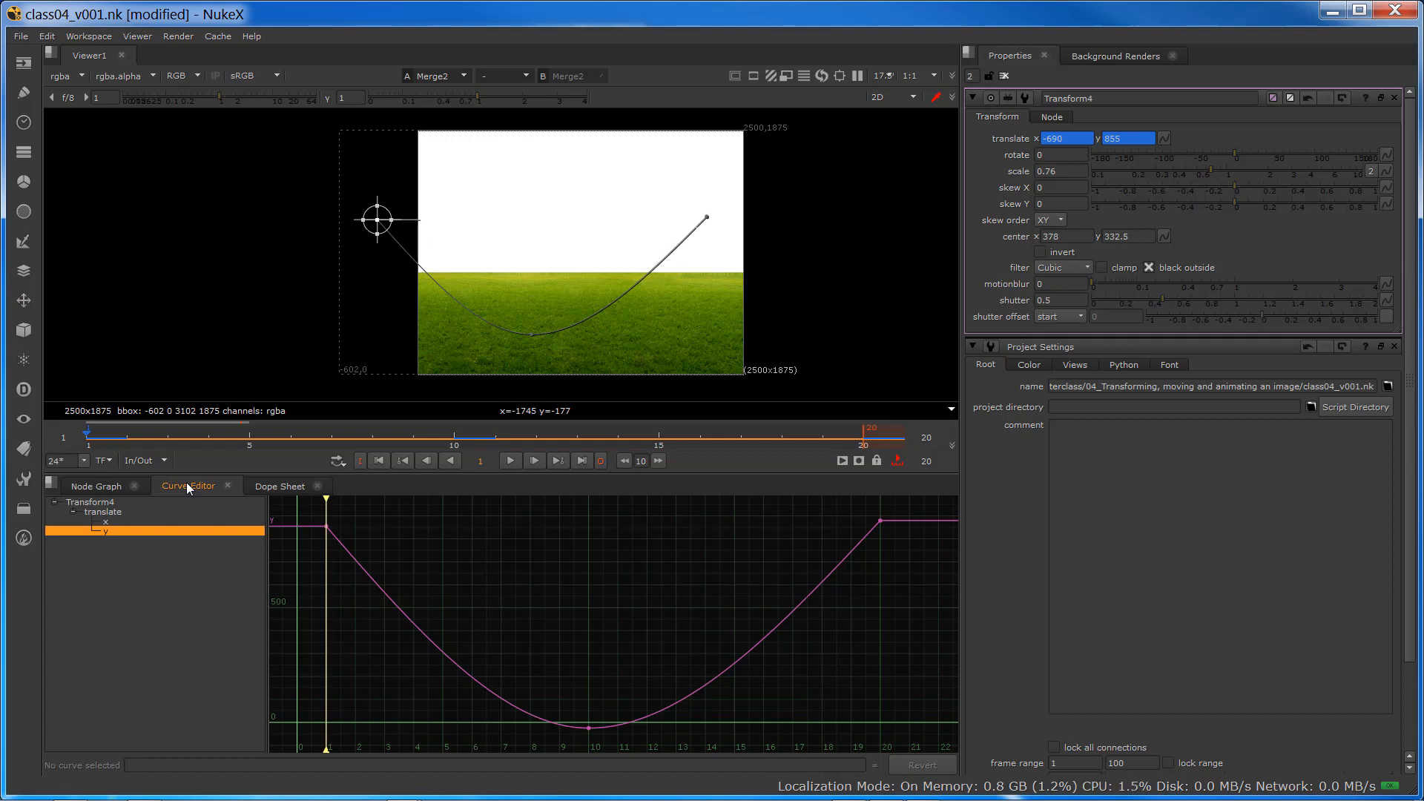
left_click(97, 486)
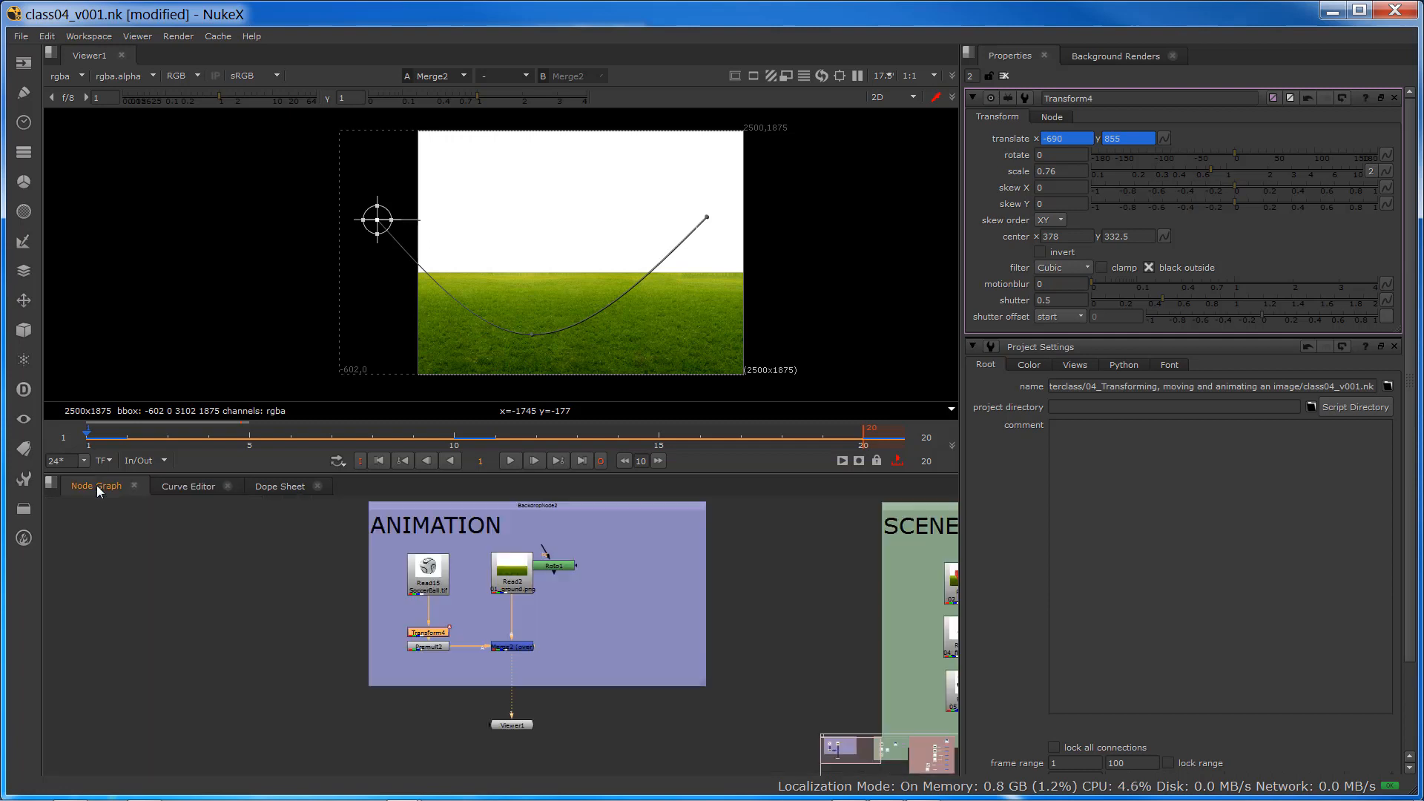
left_click(1004, 76)
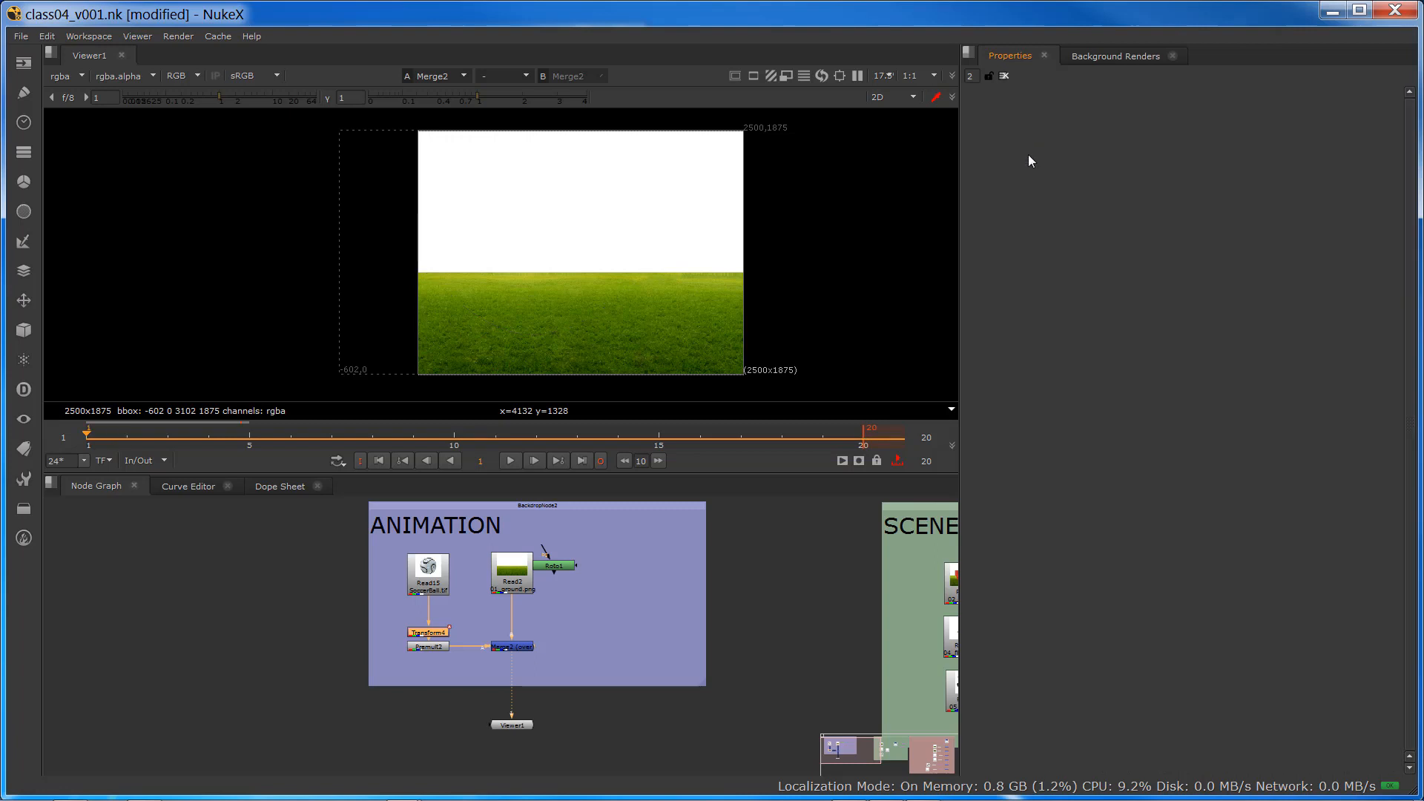
left_click(176, 485)
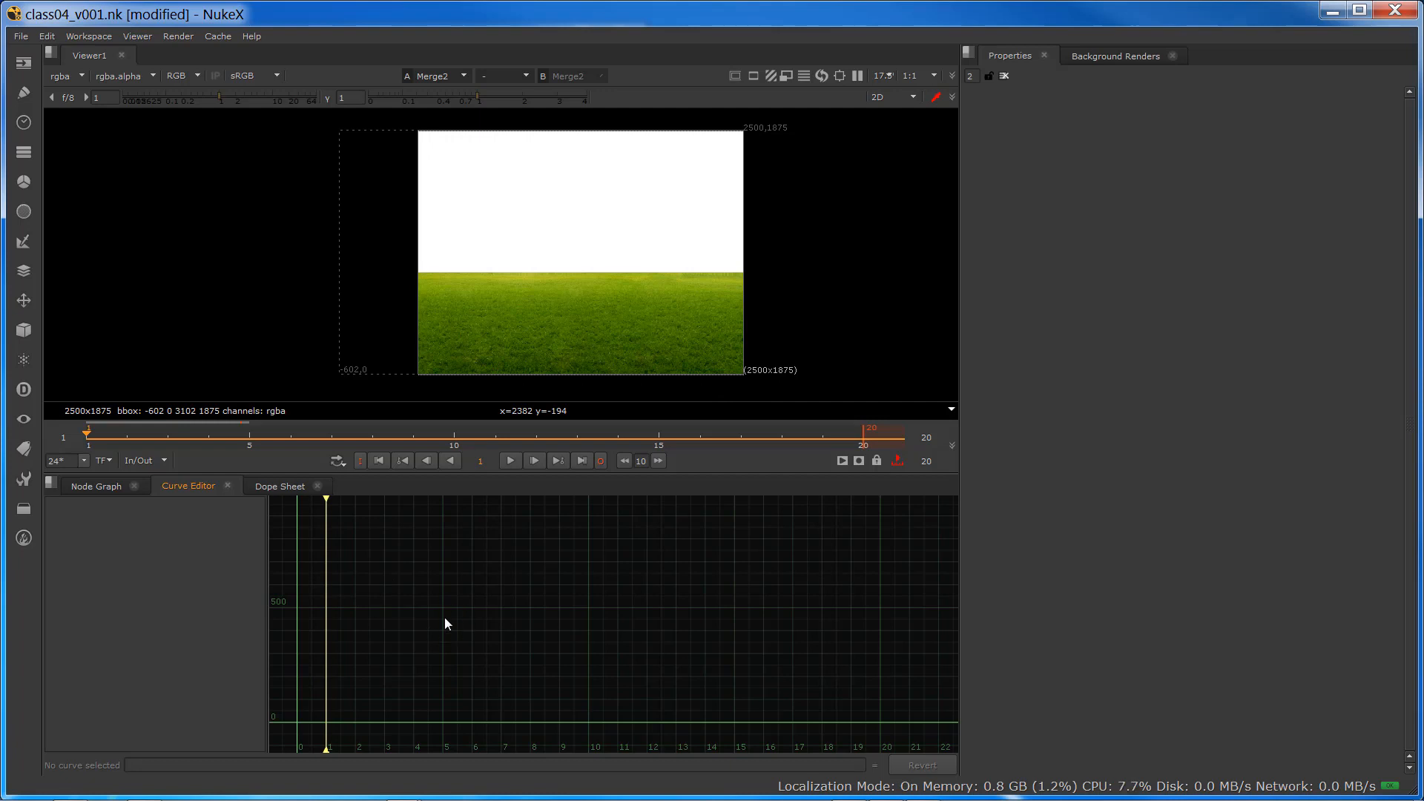
left_click(98, 485)
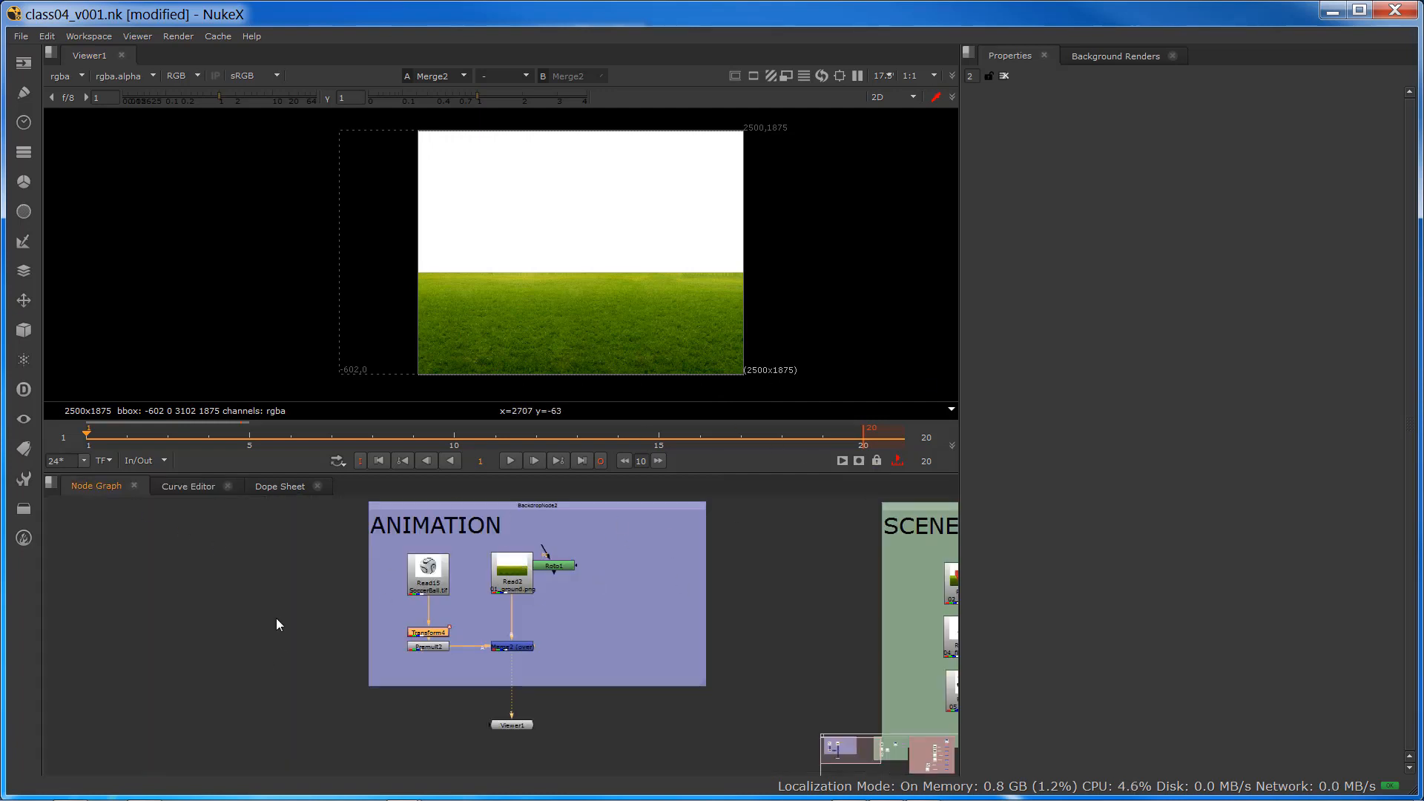
left_click(187, 489)
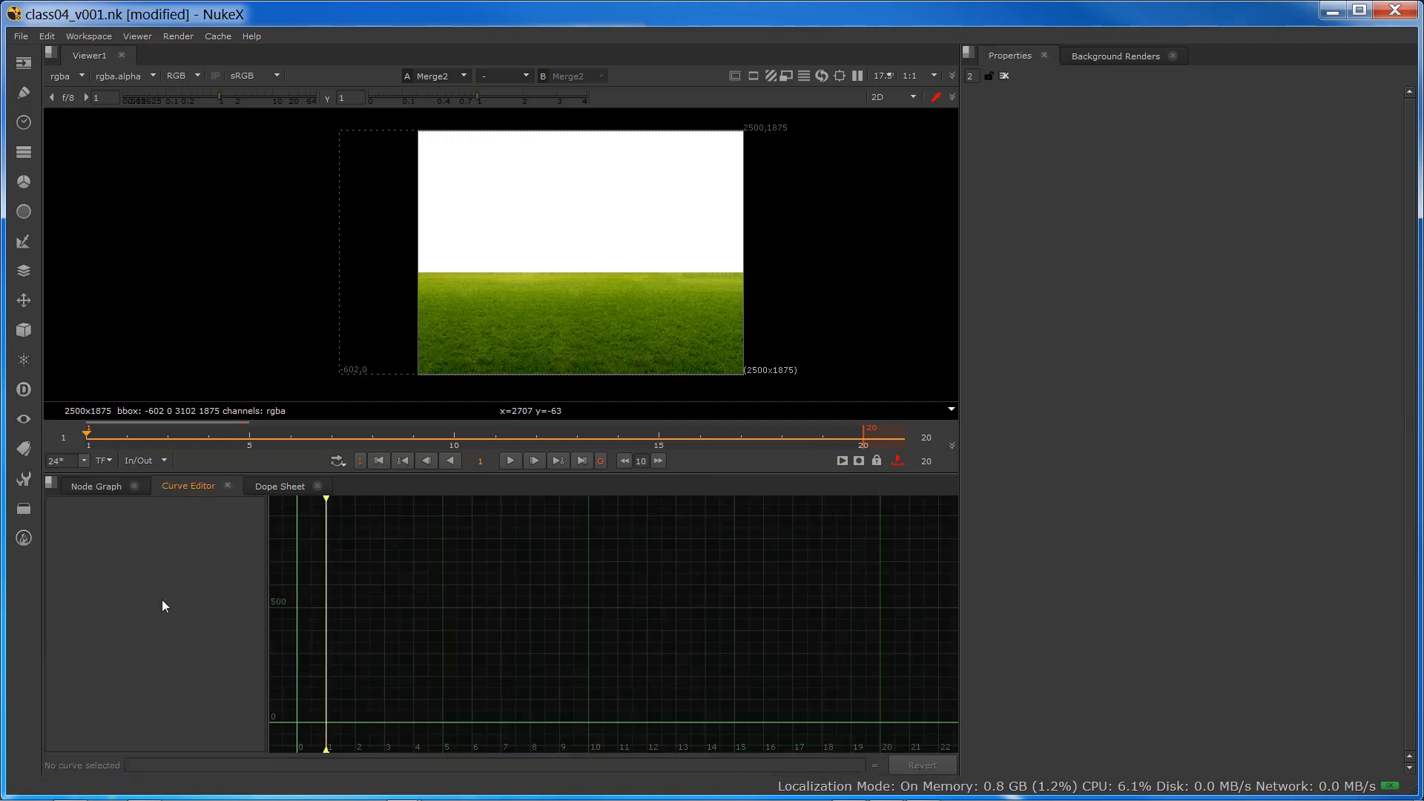
- Reopen the properties of Transform4 and show its translate x and y curves together in the Curve Editor
left_click(96, 487)
double_click(434, 634)
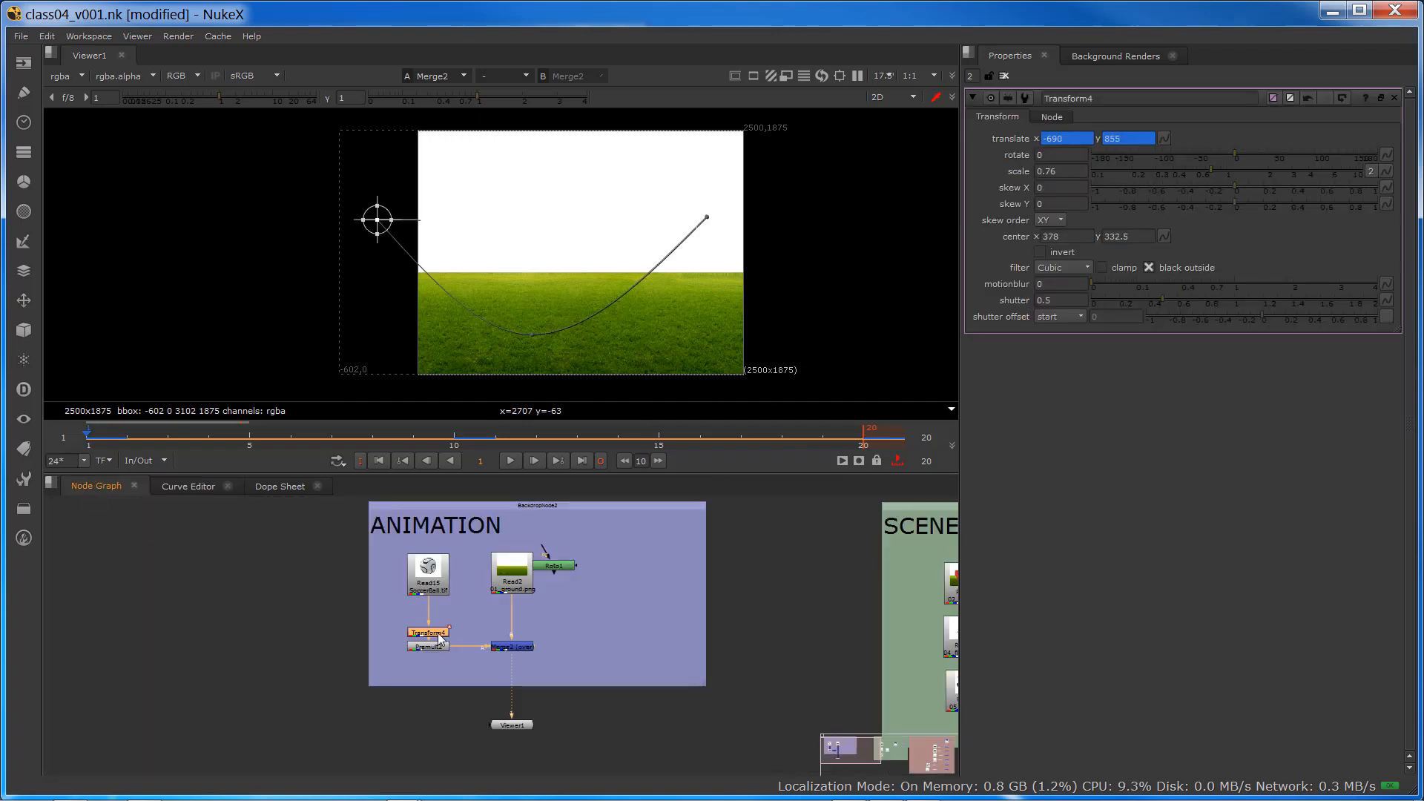
scroll(440, 640, "up", 4)
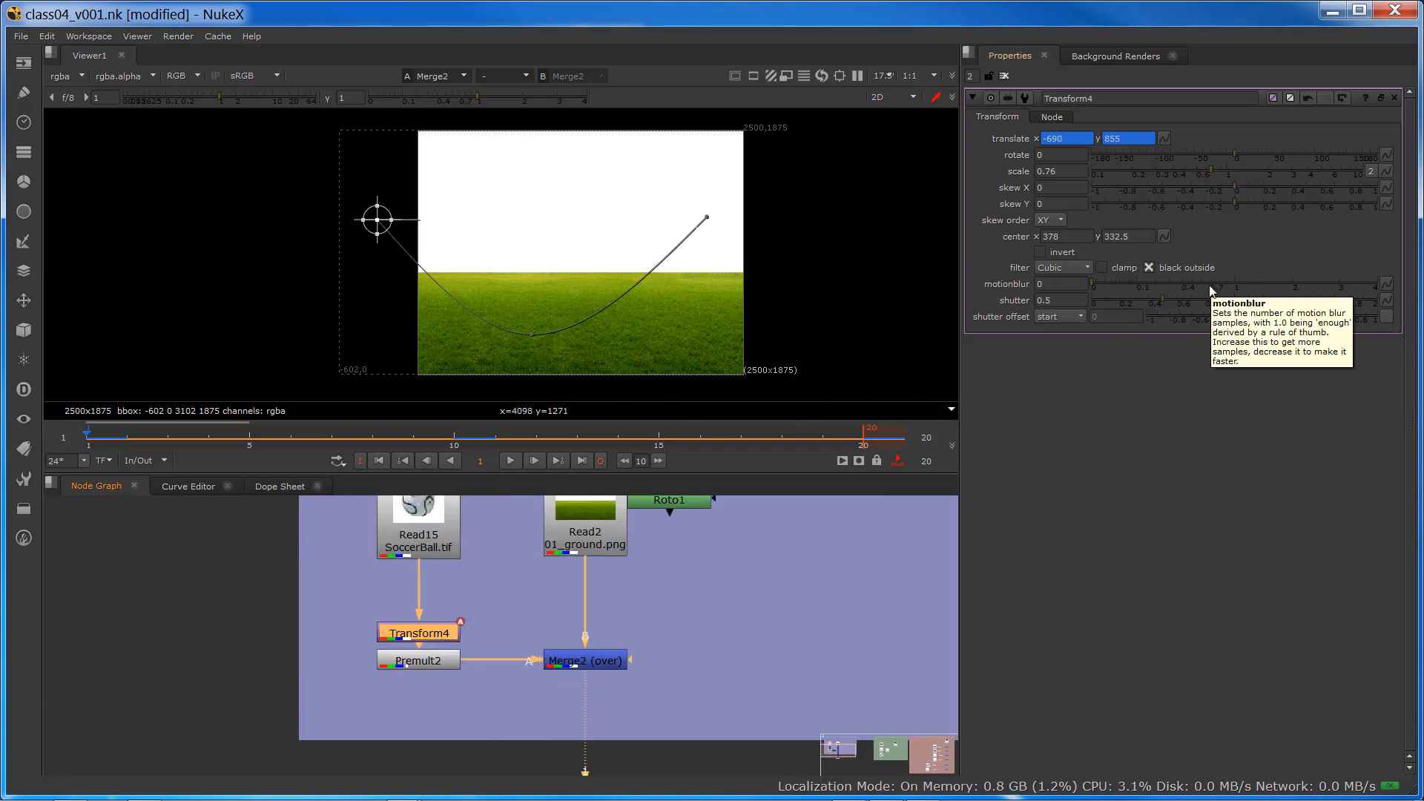
left_click(178, 492)
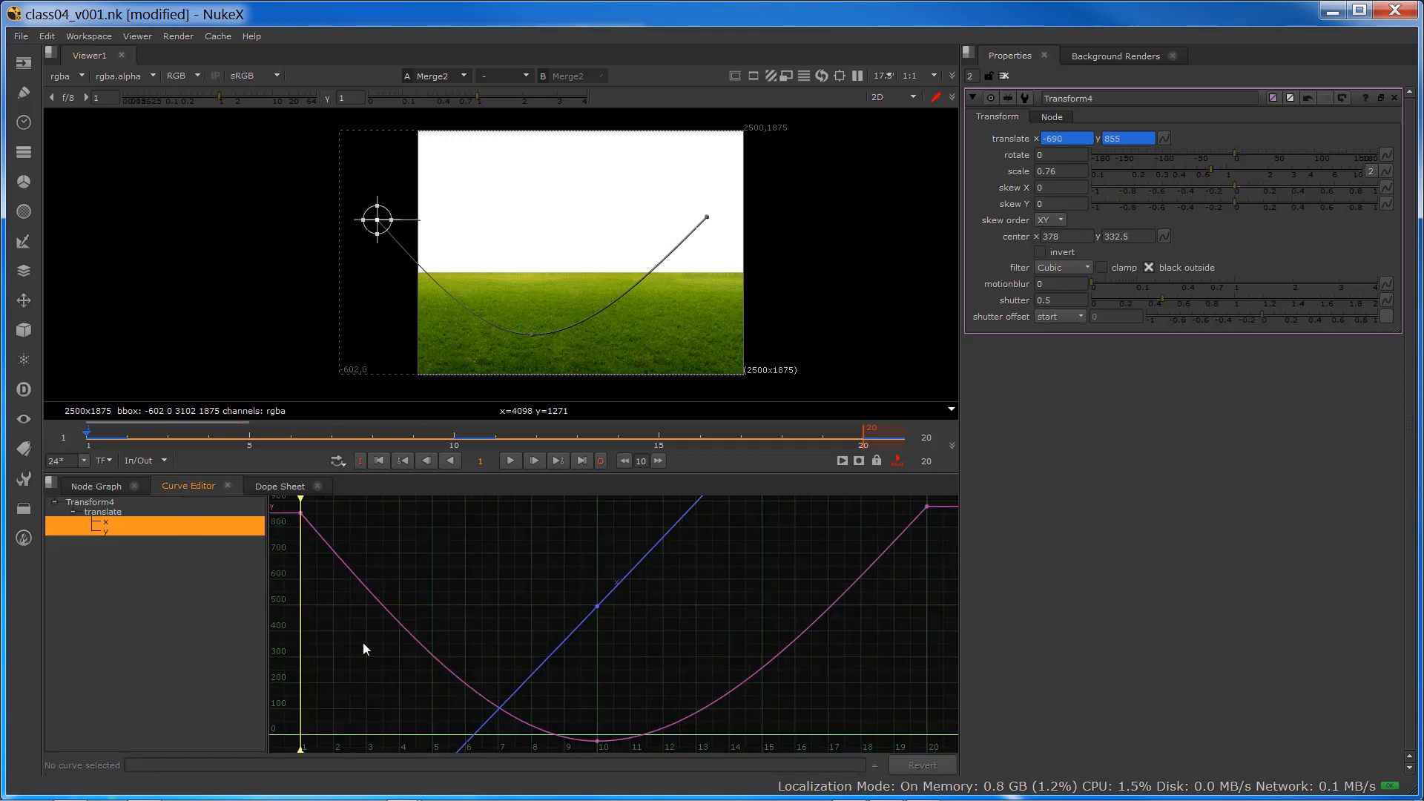
scroll(371, 651, "down", 3)
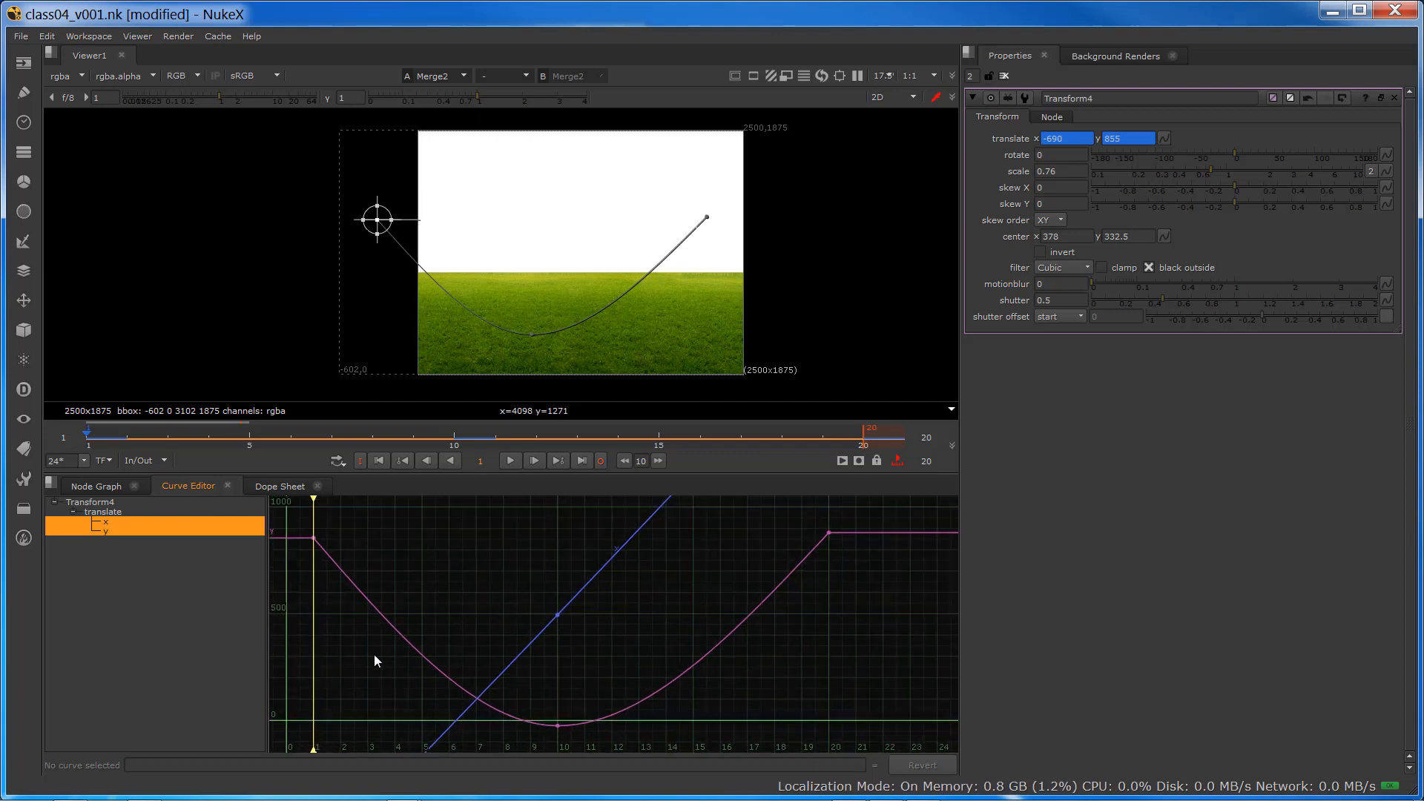
scroll(374, 656, "down", 1)
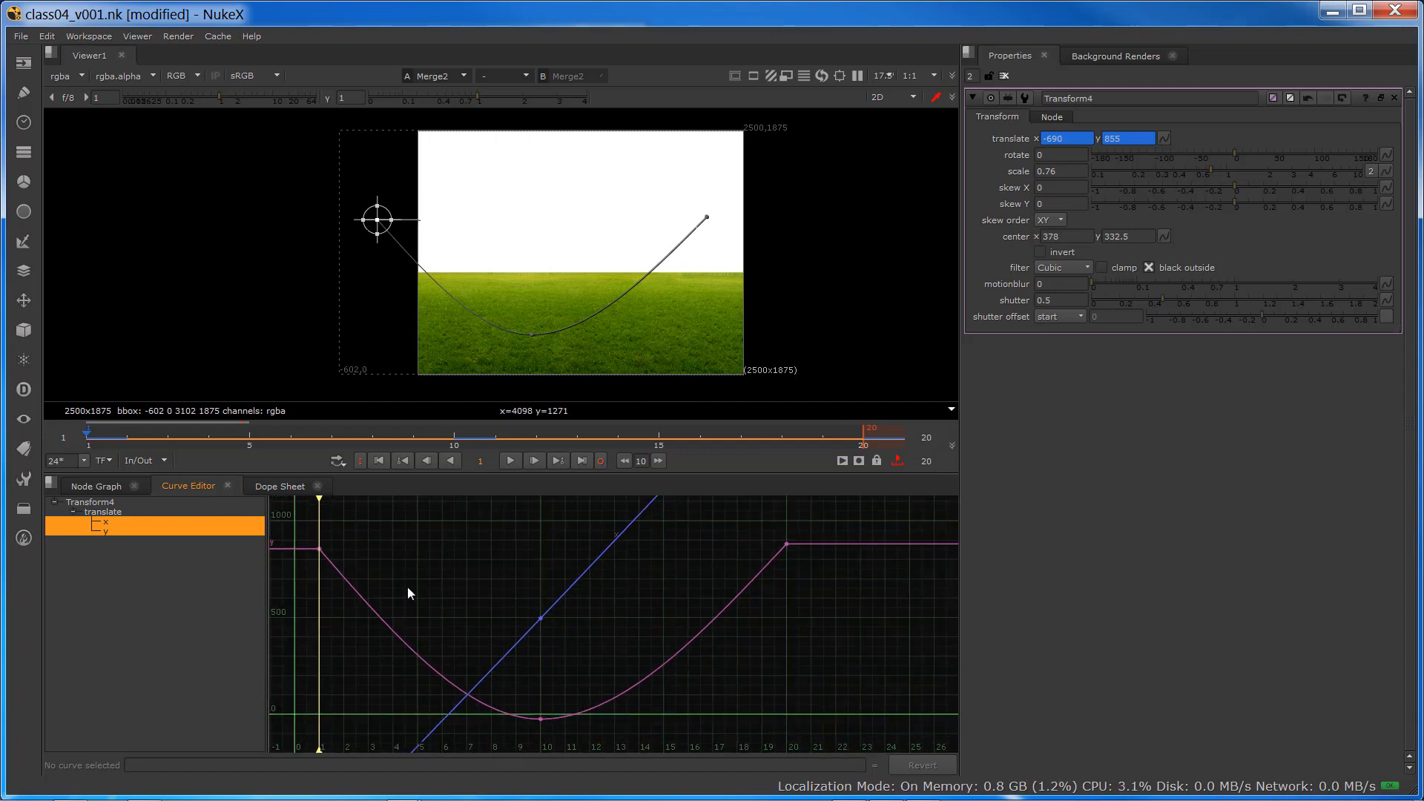
- Try selecting curve keys individually and as a group, clear the selection, and select the translate y keys at frames 1 and 20 in turn
left_click(318, 548)
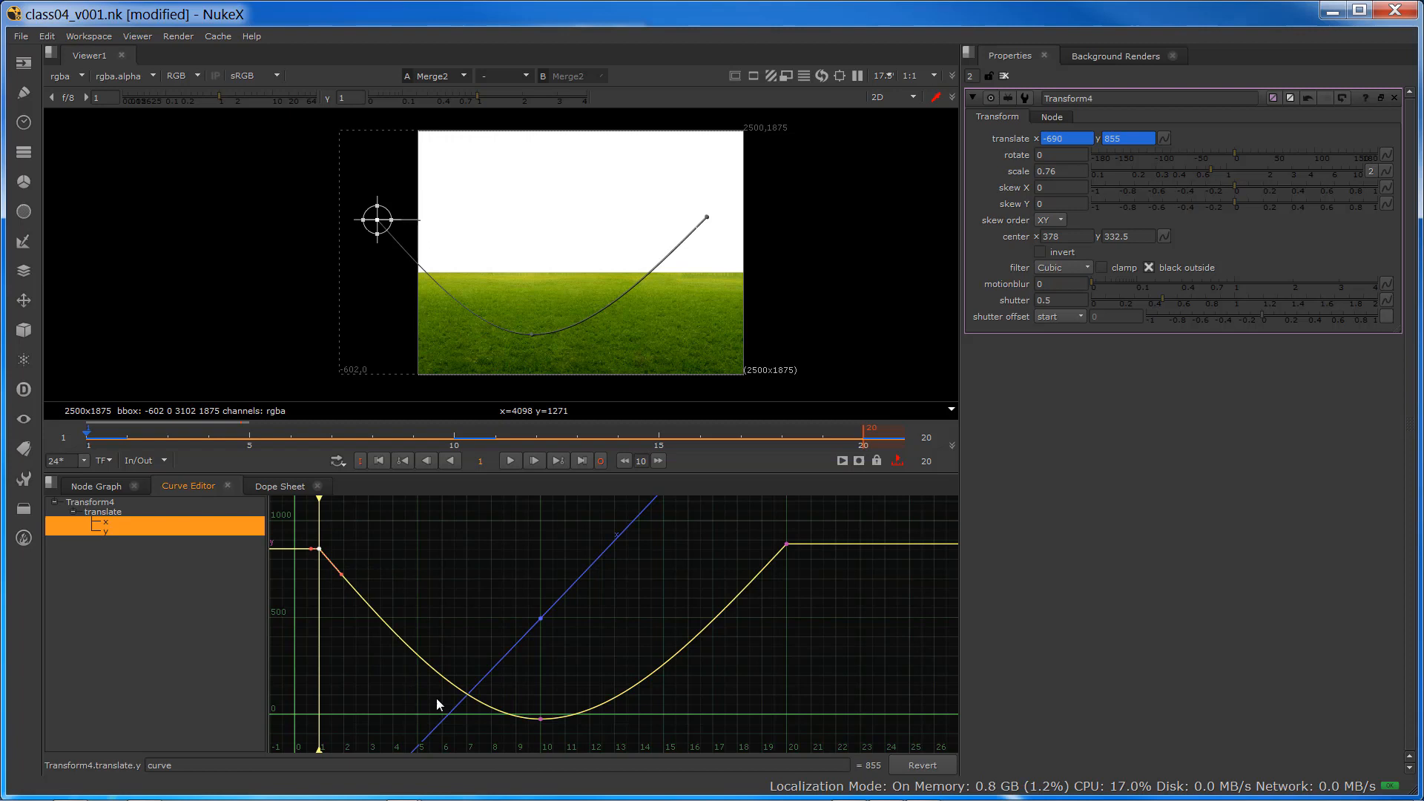
left_click(539, 719, "ctrl+alt")
left_click_drag(764, 516, 932, 719)
left_click_drag(789, 713, 314, 519)
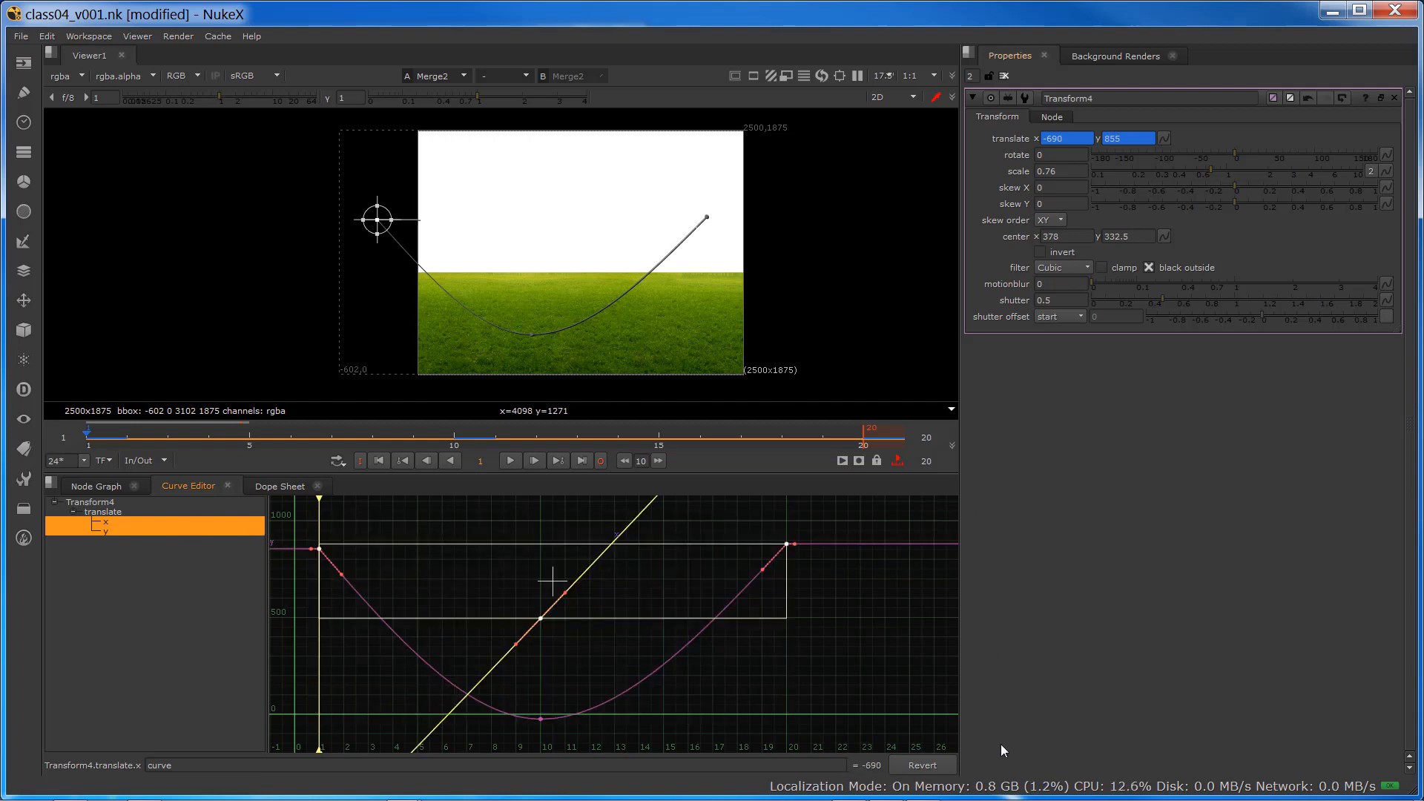
left_click(838, 627)
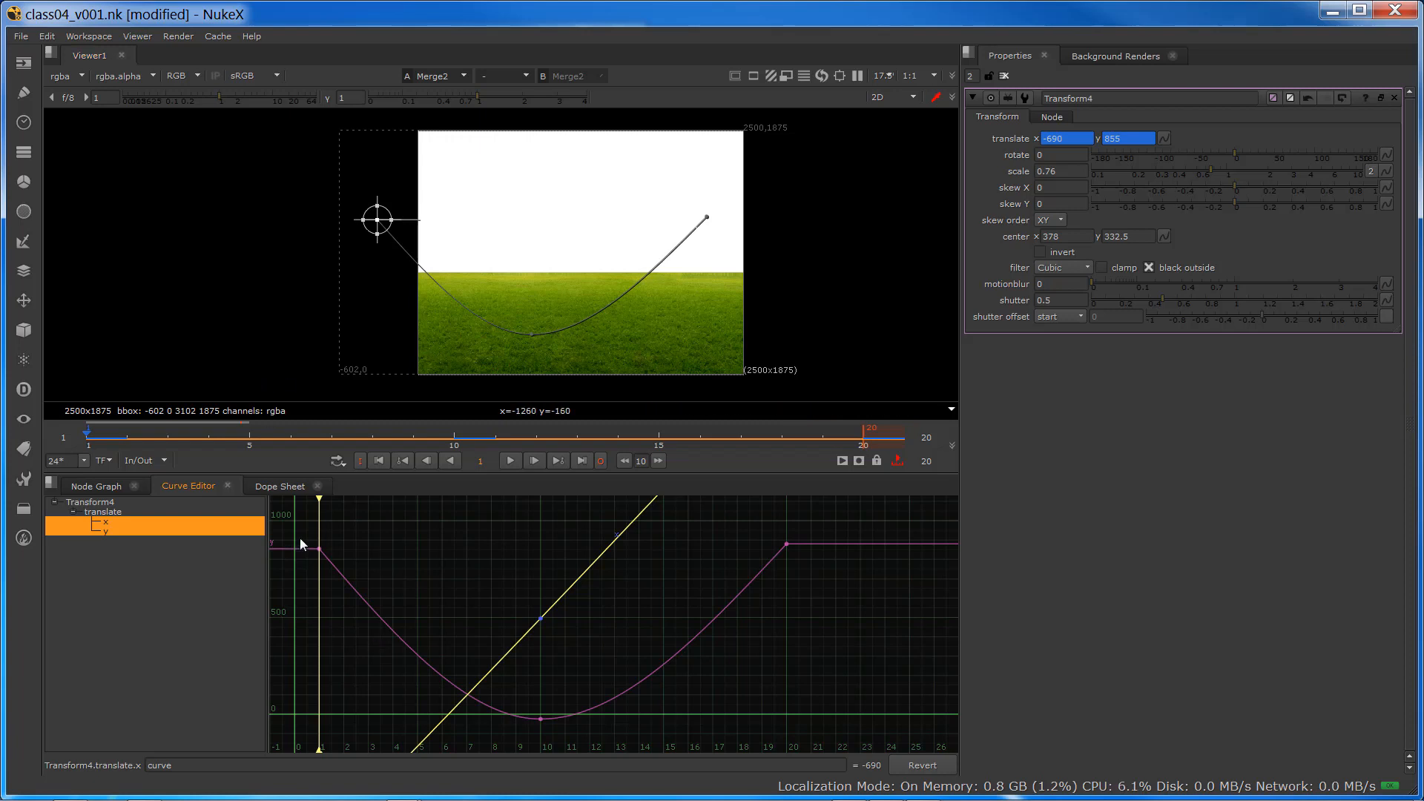
left_click_drag(300, 537, 326, 577)
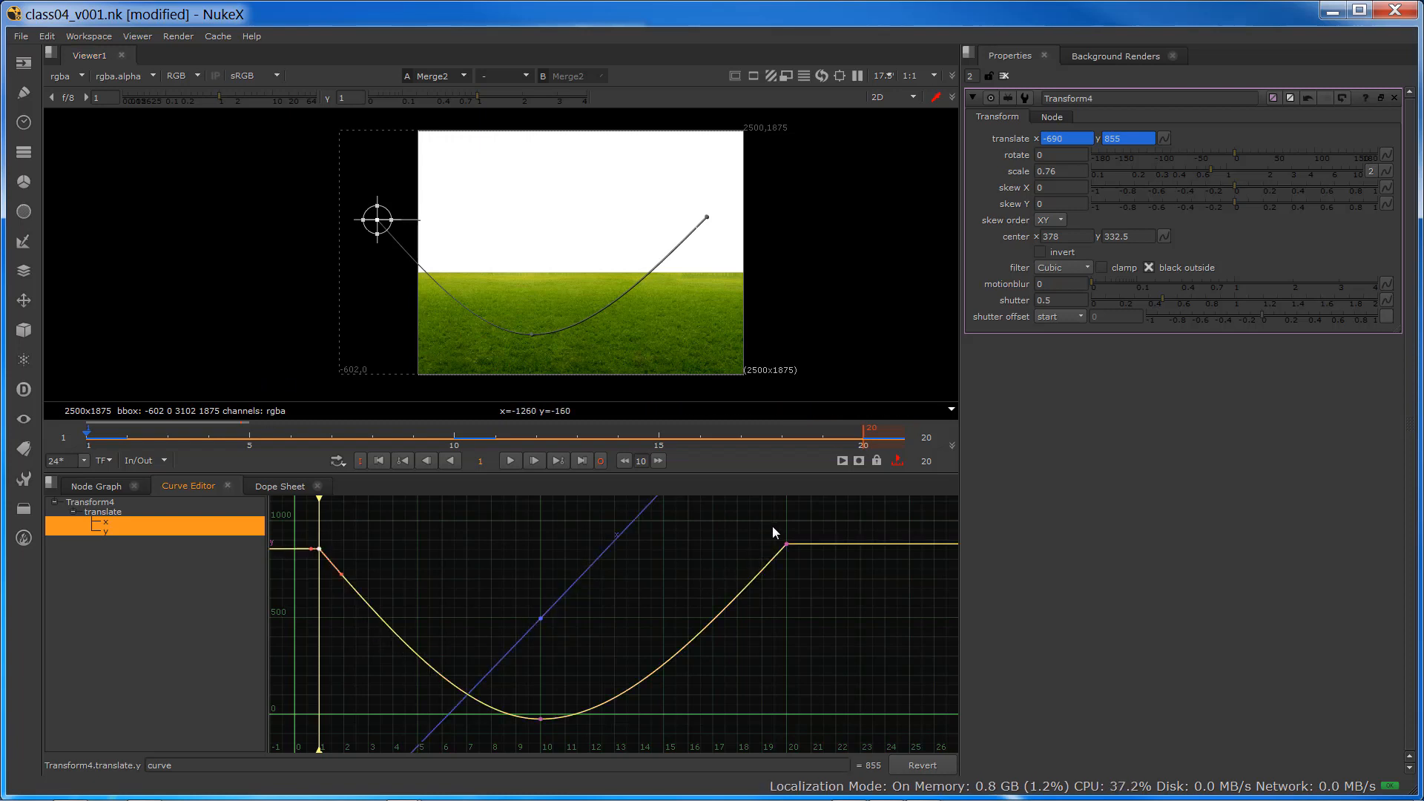
left_click_drag(772, 527, 838, 616)
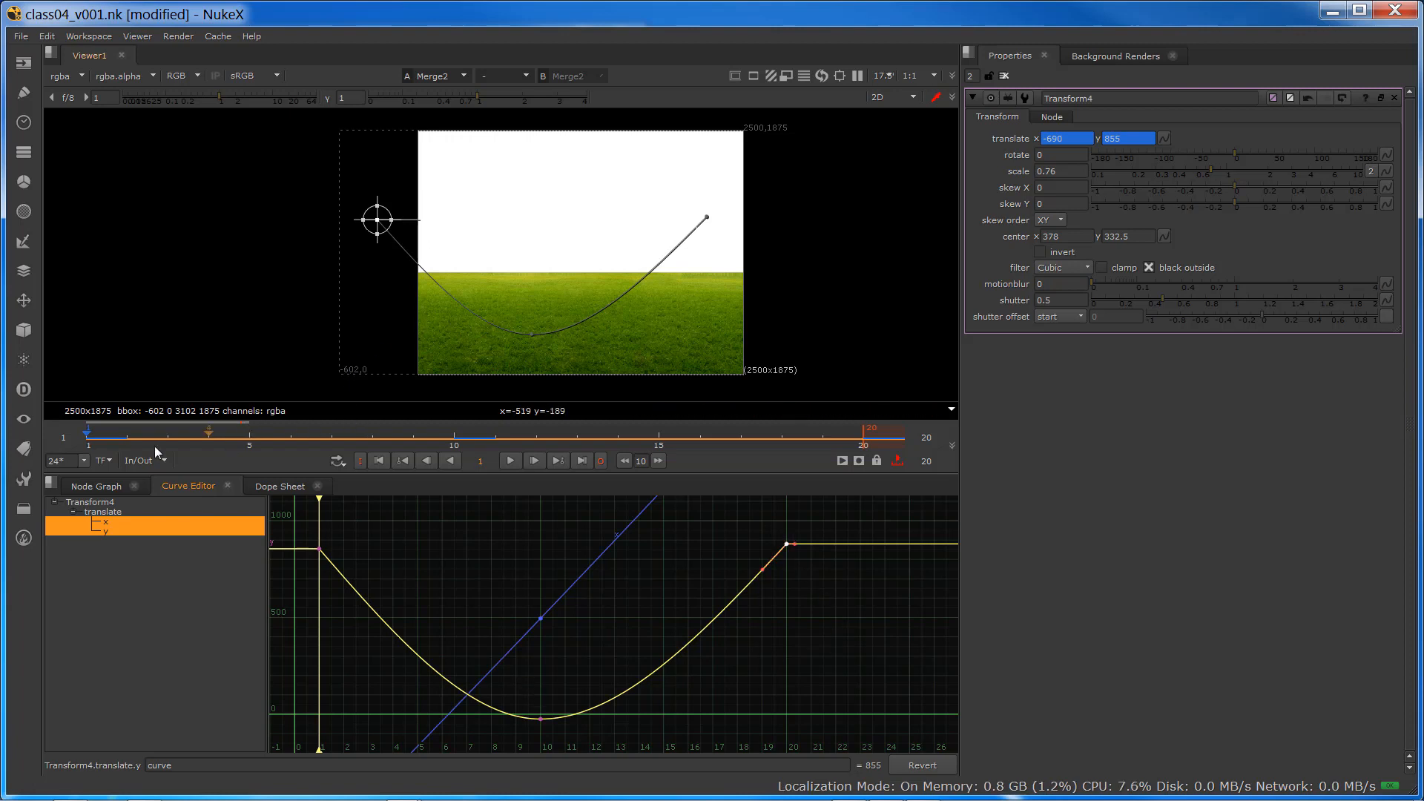
- Try Constant interpolation on the translate y key at frame 10 and scrub through the resulting motion
mouse_move(144, 437)
left_mouse_down()
mouse_move(522, 445)
mouse_move(729, 407)
mouse_move(482, 437)
mouse_move(236, 443)
mouse_move(465, 448)
mouse_move(630, 401)
mouse_move(429, 451)
mouse_move(822, 358)
mouse_move(518, 386)
mouse_move(454, 408)
left_mouse_up()
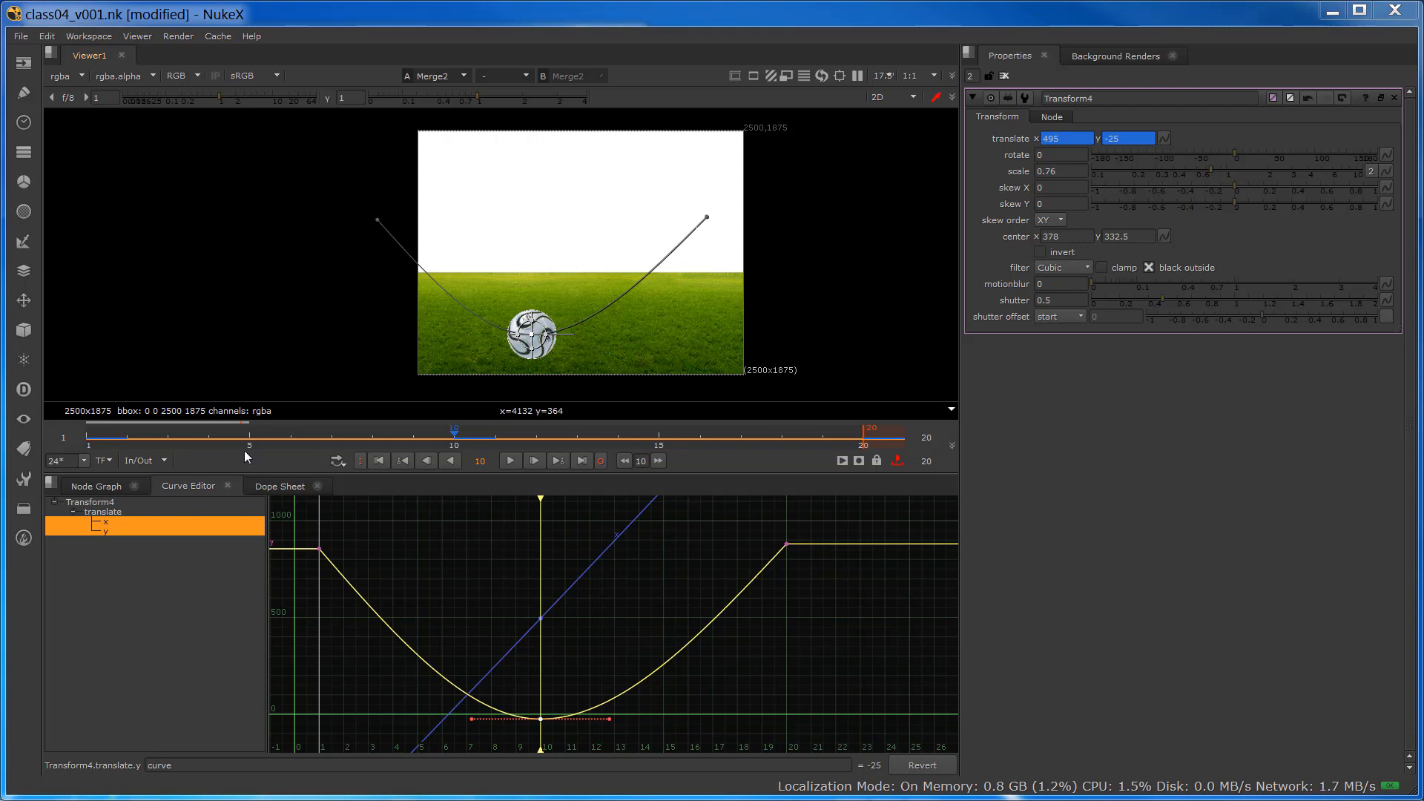
right_click(543, 722)
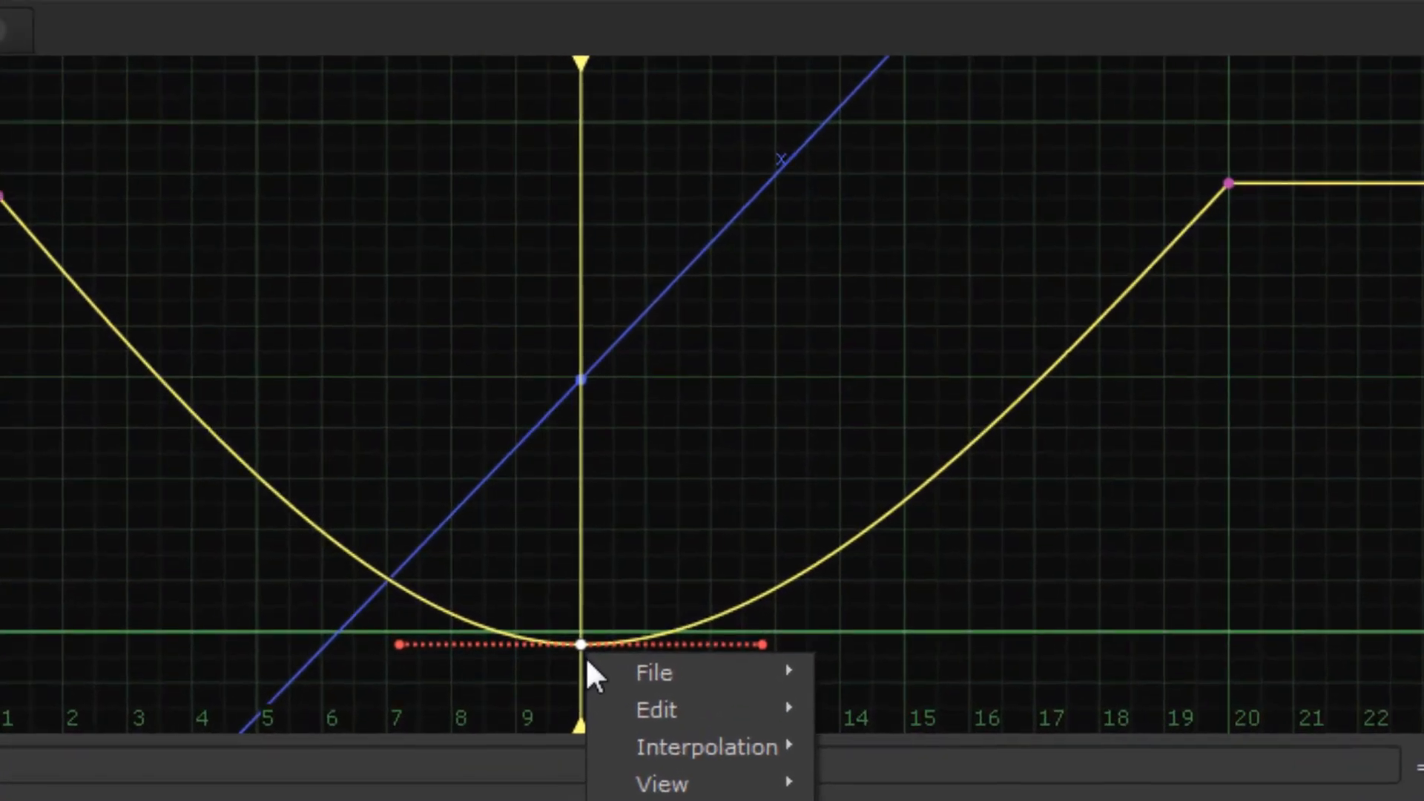
mouse_move(558, 748)
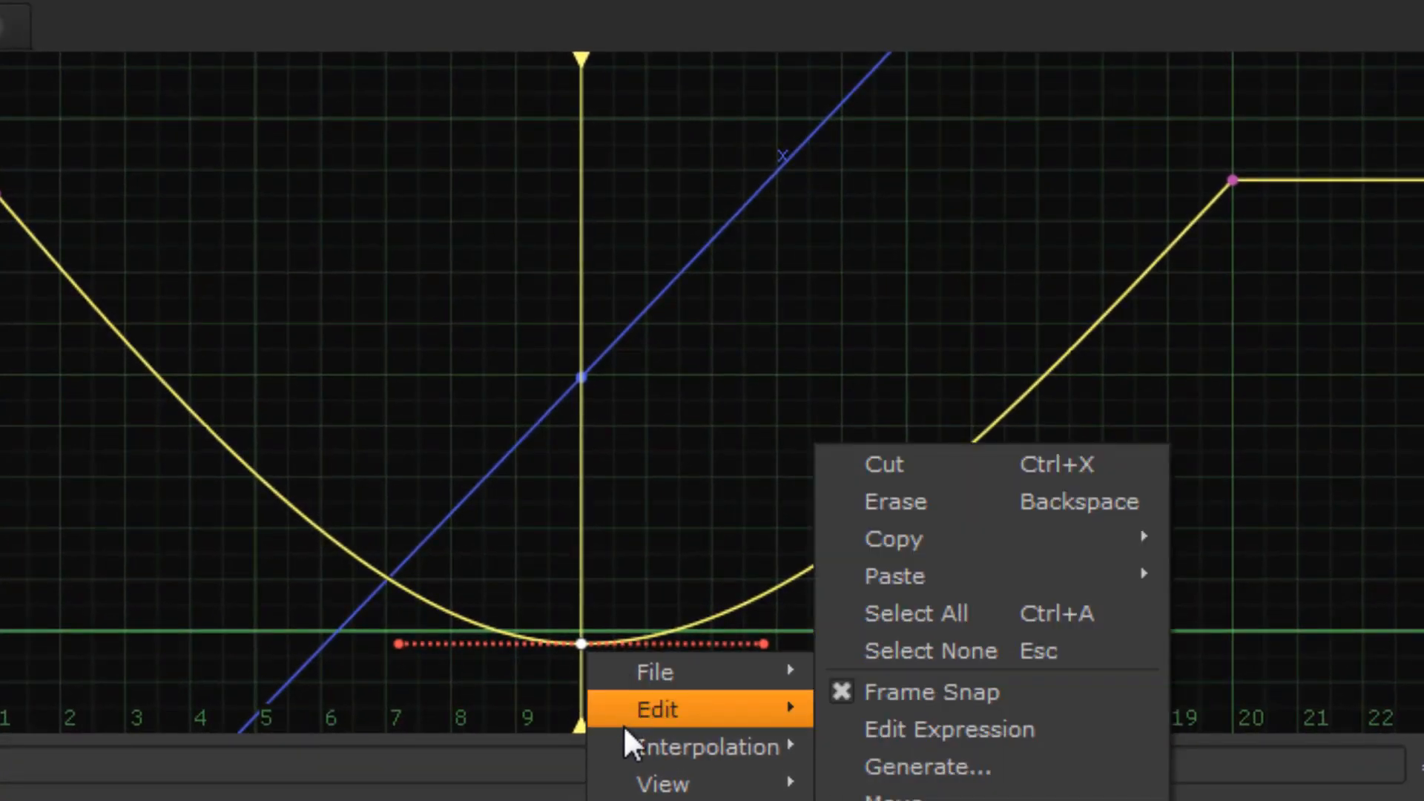
mouse_move(631, 748)
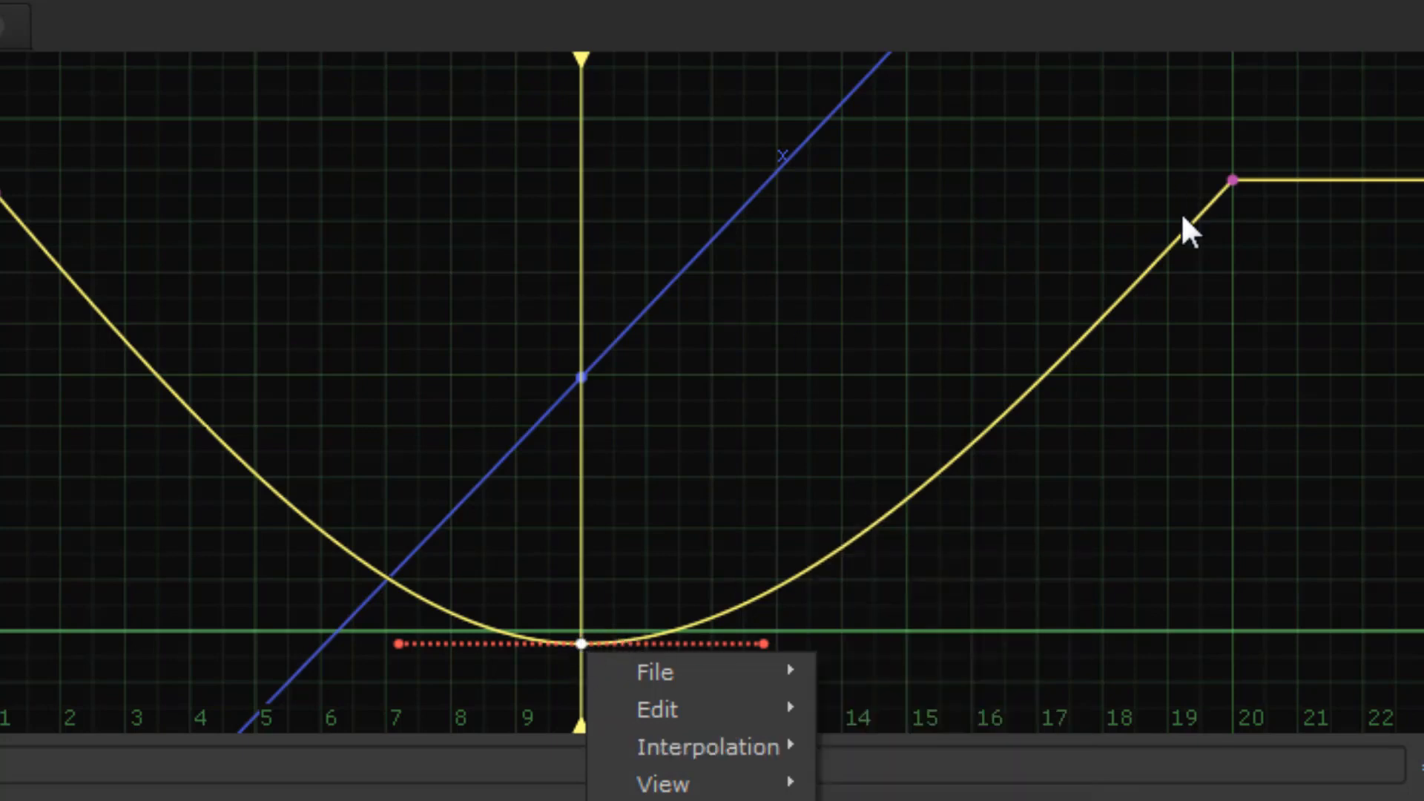
mouse_move(764, 748)
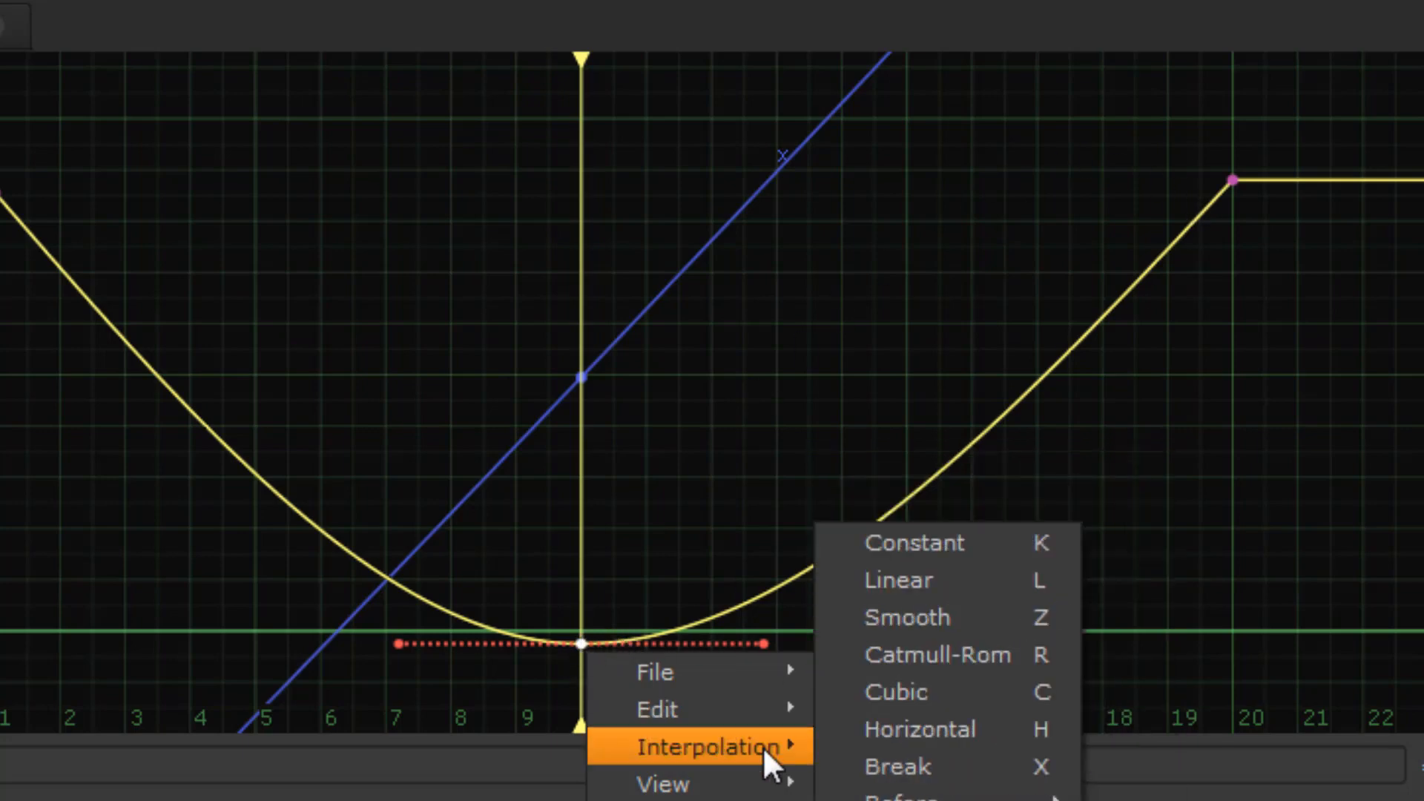
left_click(943, 542)
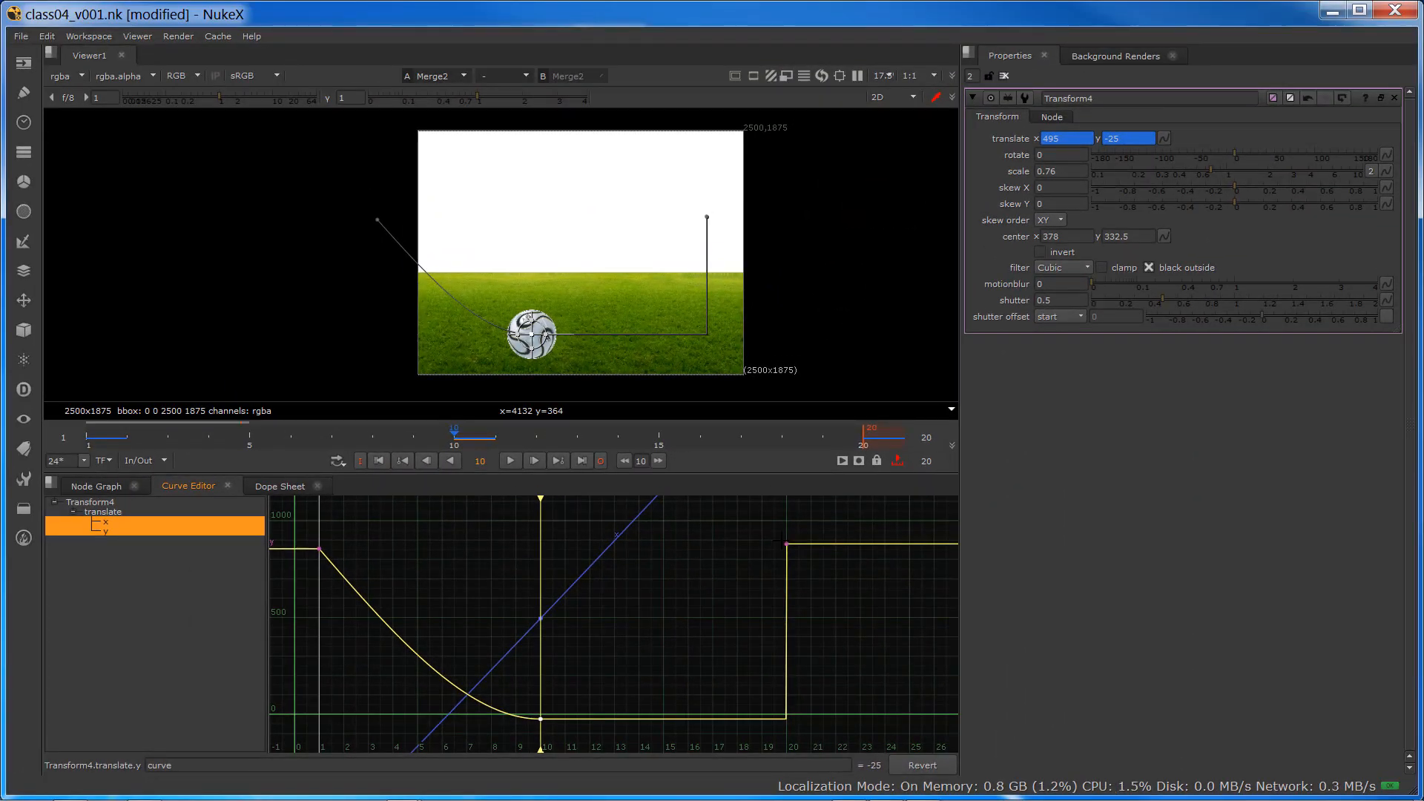
left_click_drag(287, 422, 452, 479)
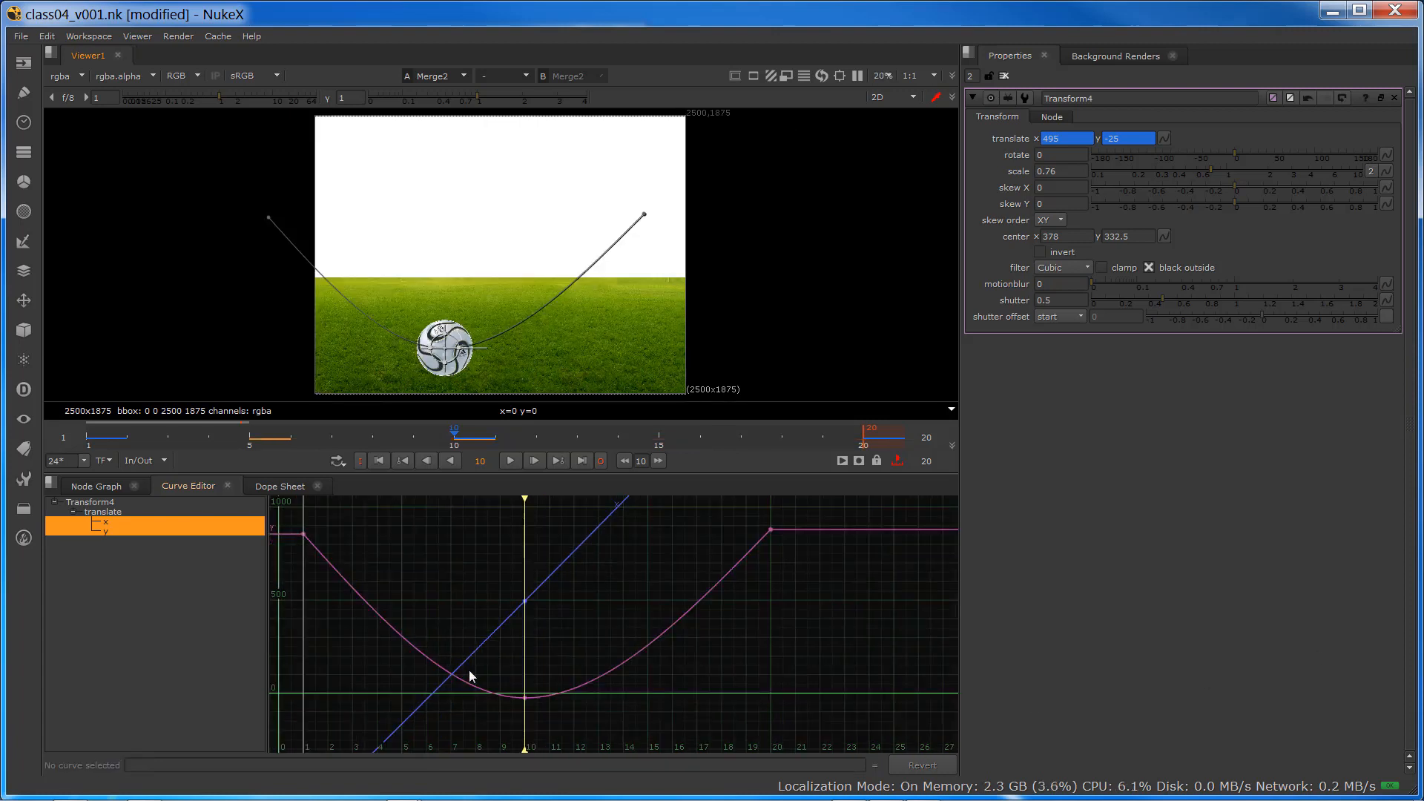
- Set the translate y key at frame 10 to Linear interpolation and play the animation from frame 1
left_click_drag(498, 675, 549, 730)
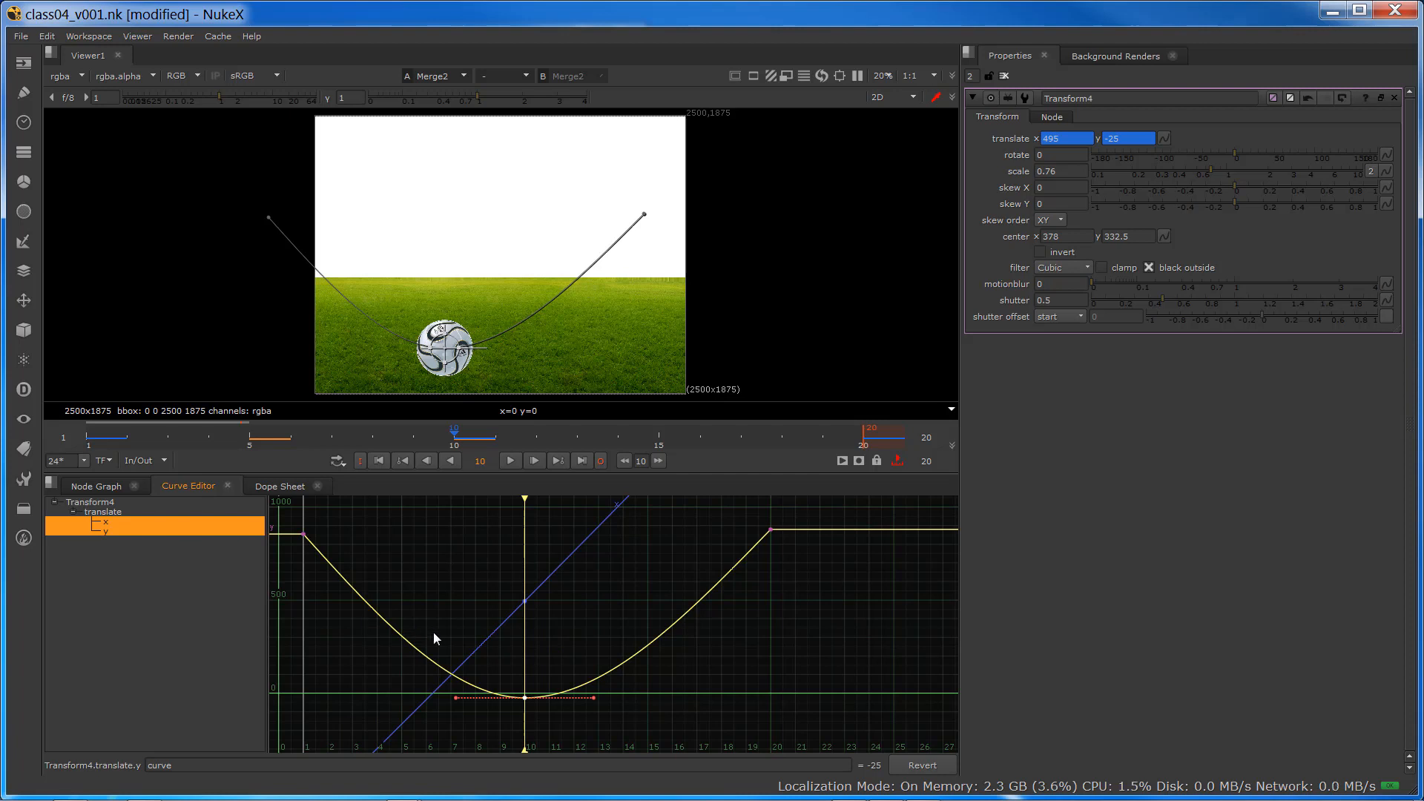
right_click(525, 704)
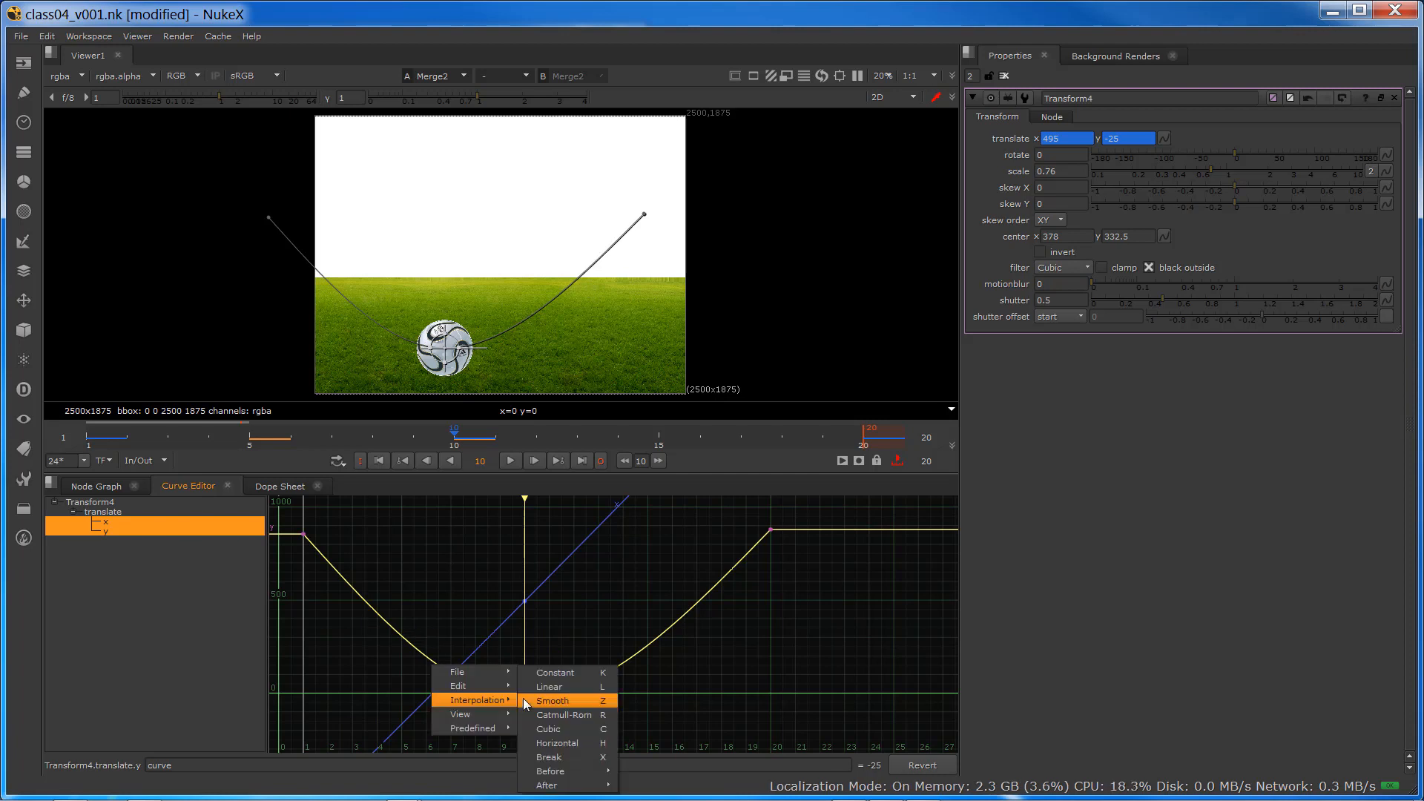
left_click(532, 688)
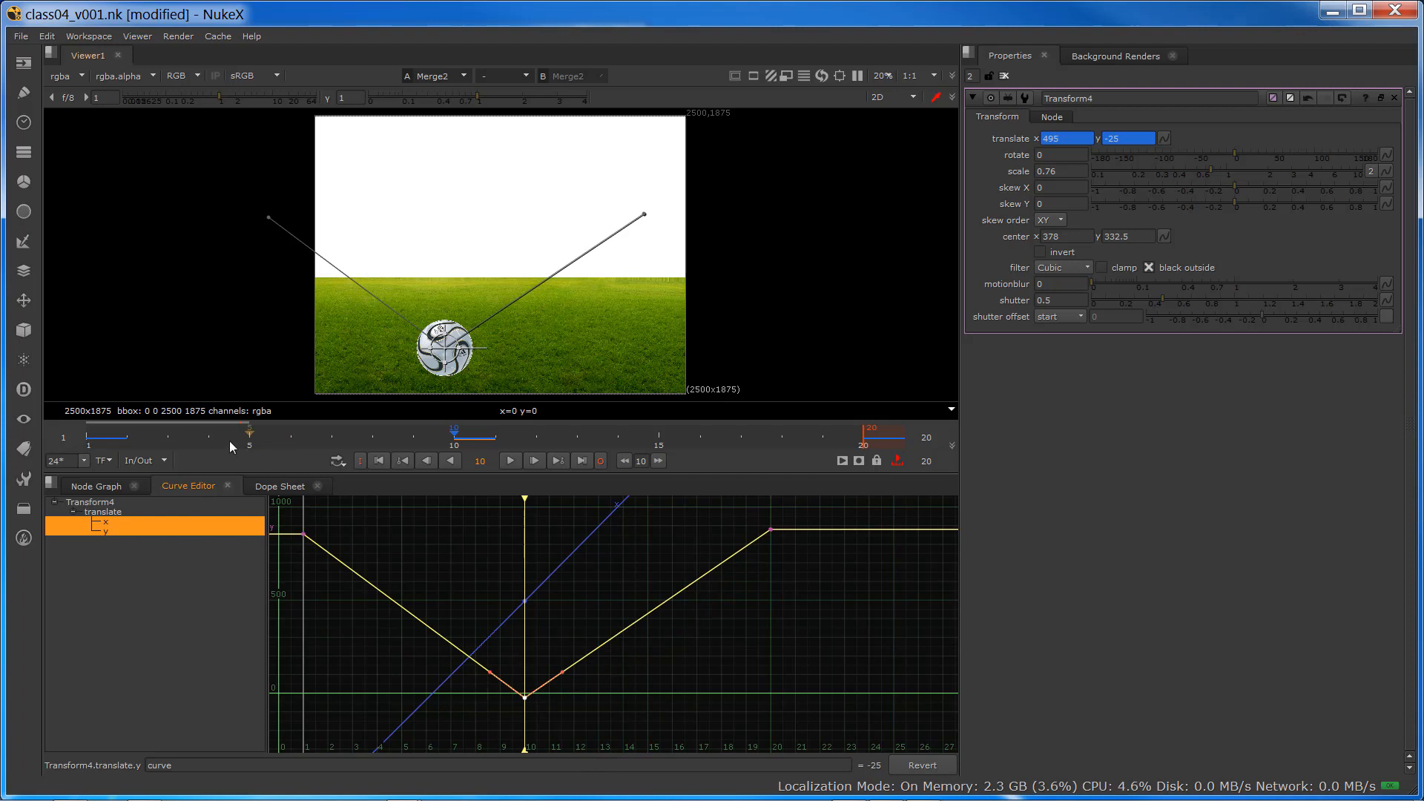
left_click_drag(230, 446, 89, 443)
left_click(511, 460)
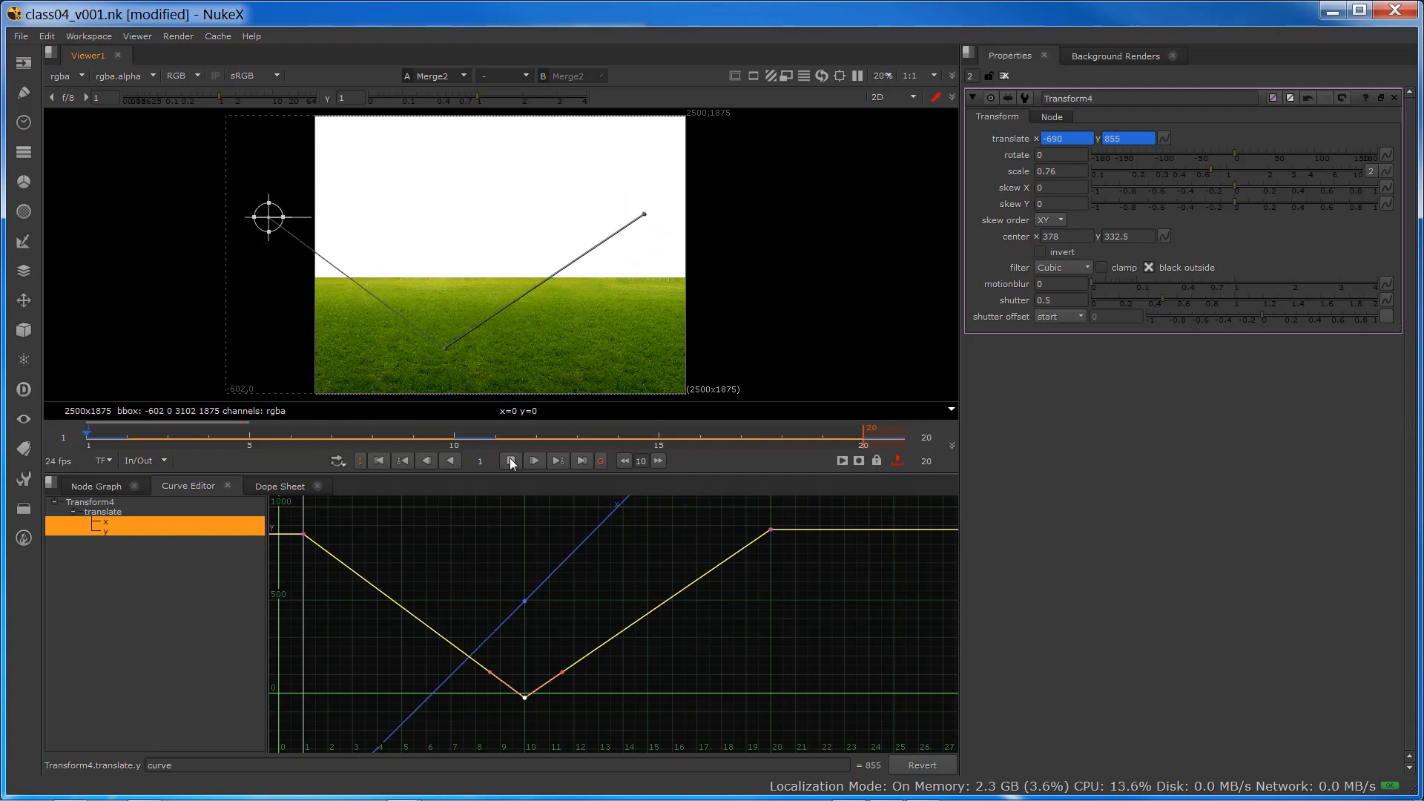
left_click(510, 460)
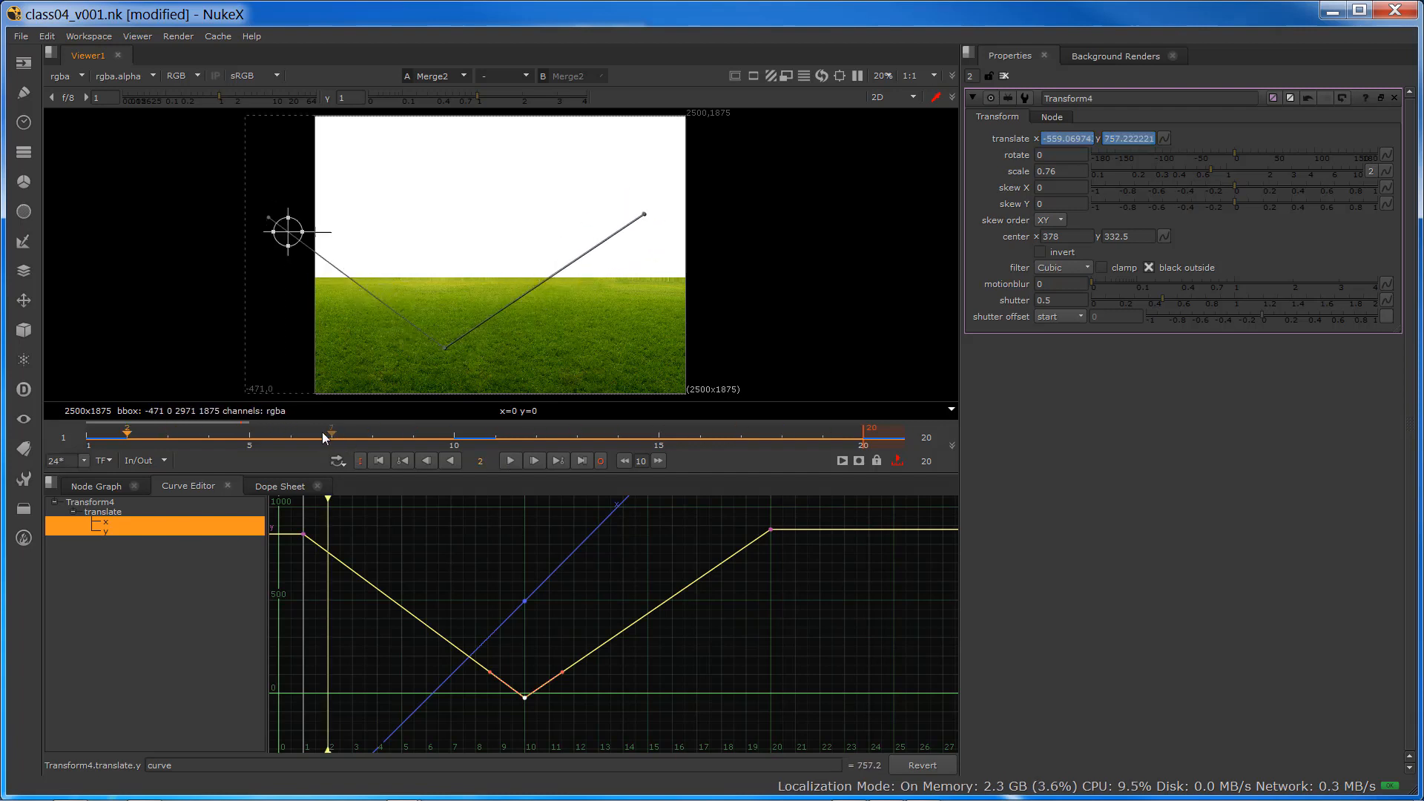
- Try Smooth interpolation on the translate y key at frame 10 and play the animation from frame 1
key("Left")
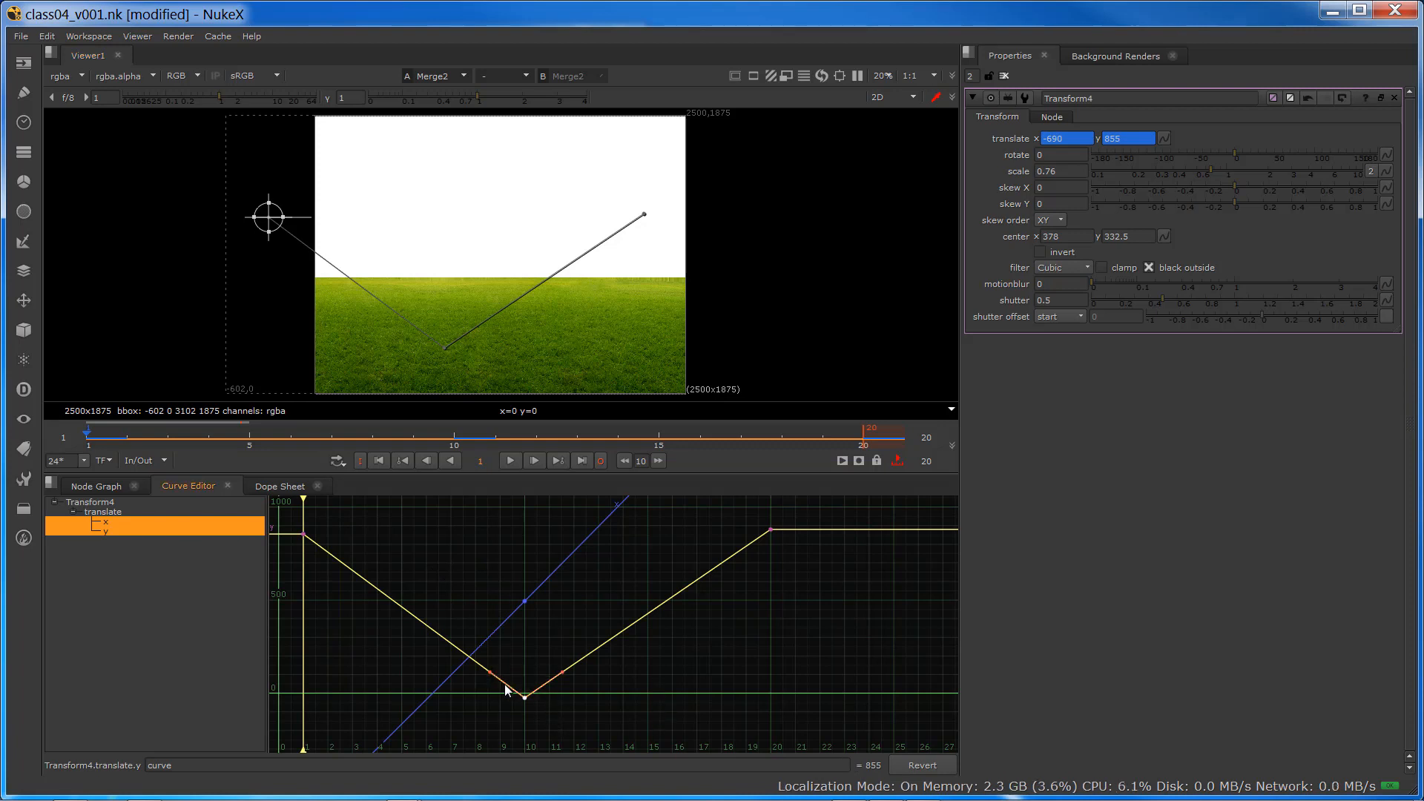
right_click(523, 700)
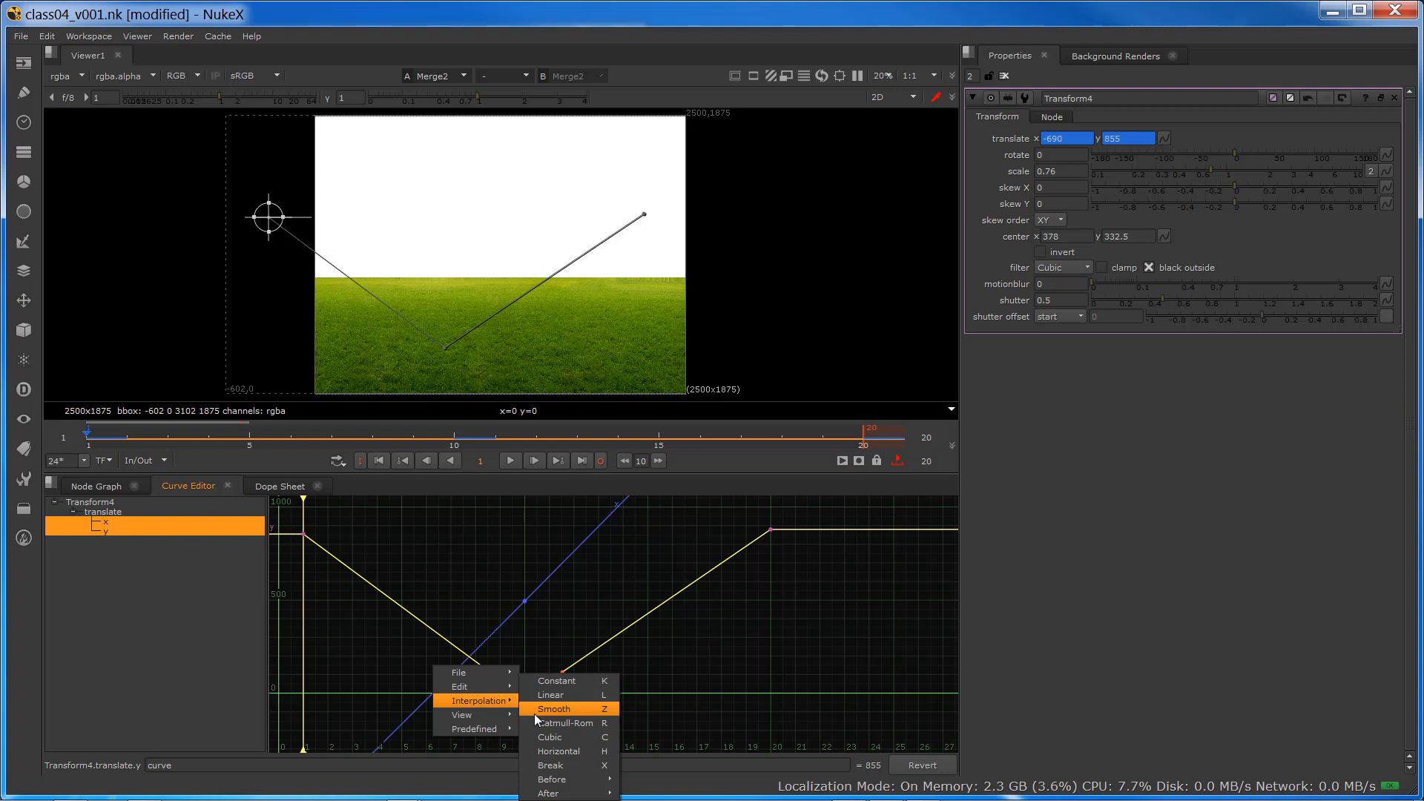
left_click(535, 713)
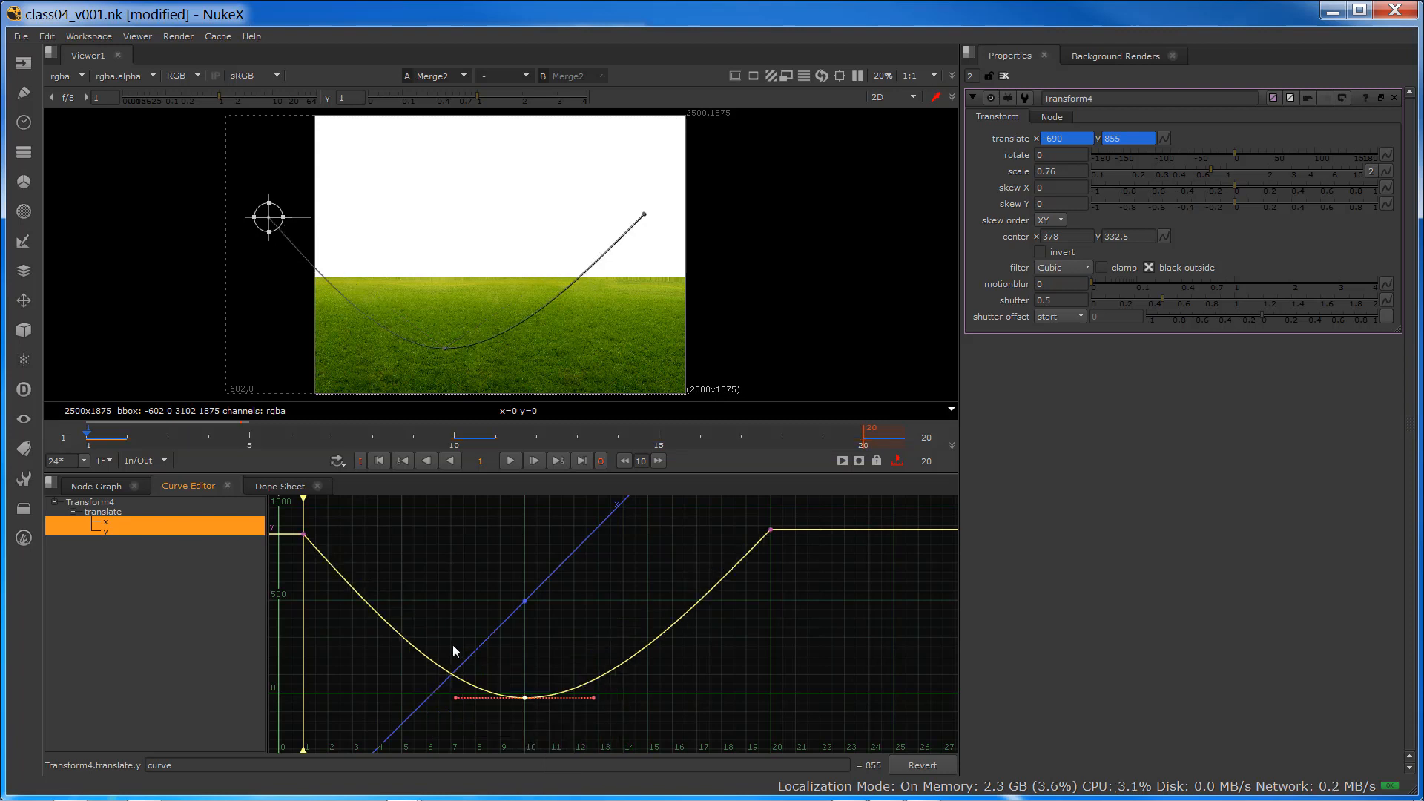
left_click(511, 461)
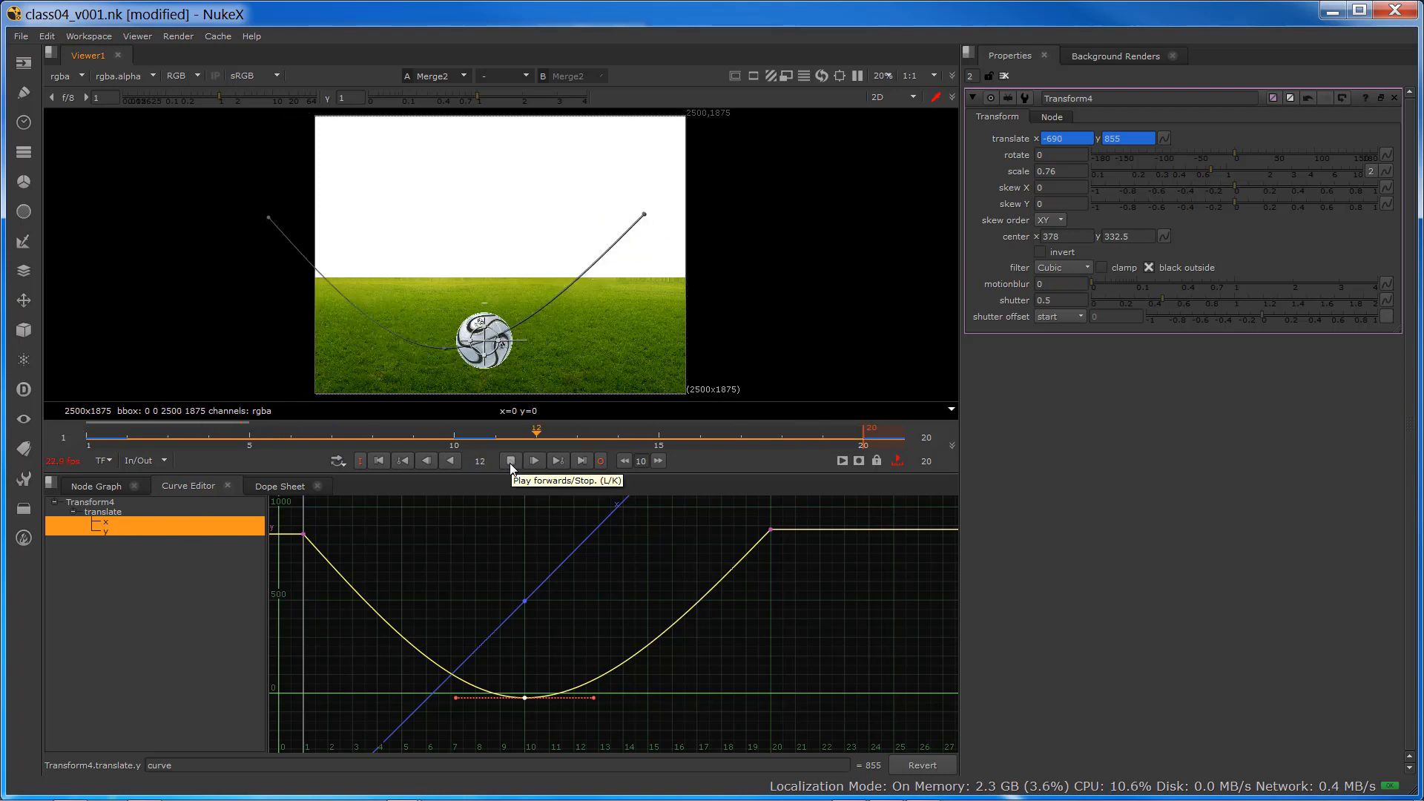
left_click(510, 460)
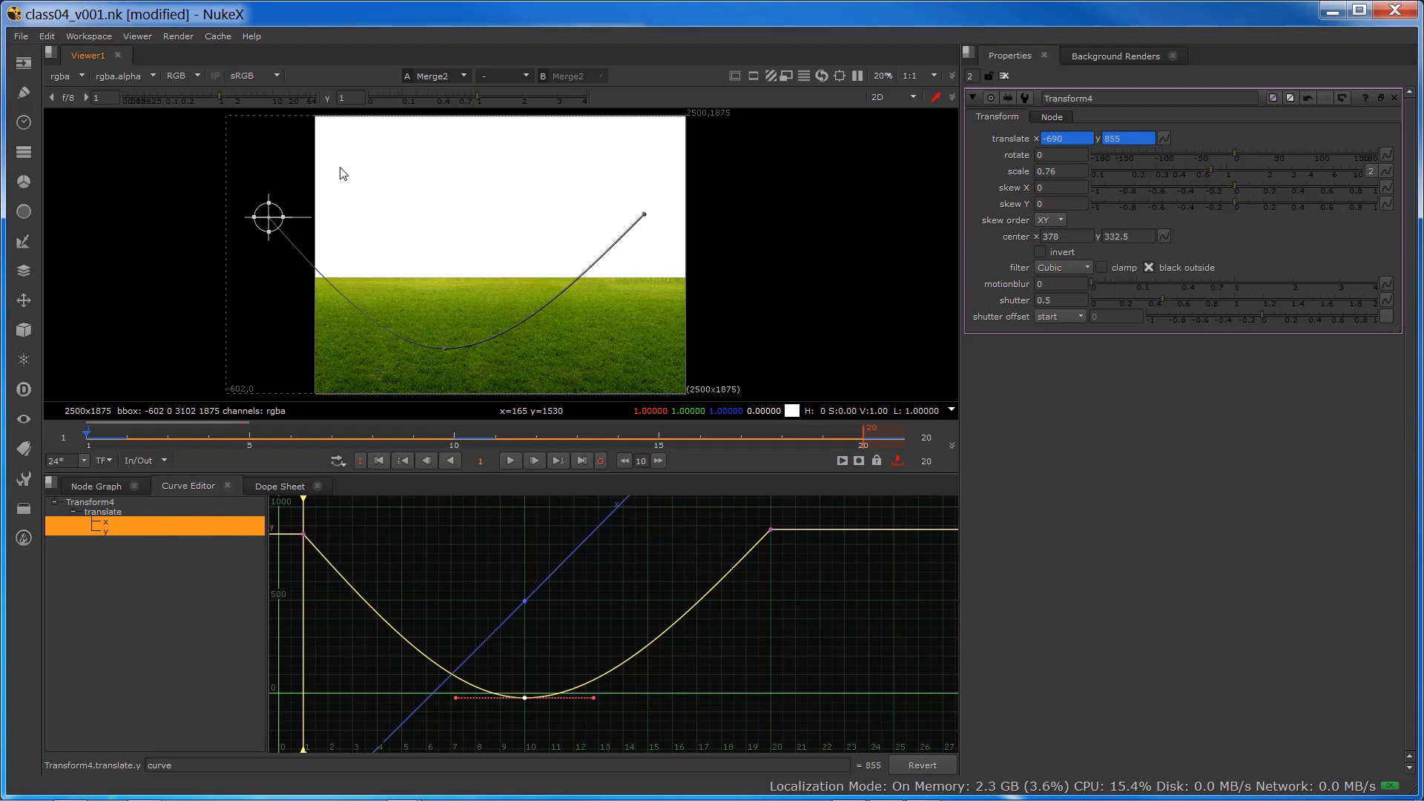
- Set the translate y key at frame 10 to Cubic interpolation, and isolate the translate y curve with its frame 20 key selected
left_click_drag(506, 666, 548, 718)
right_click(530, 699)
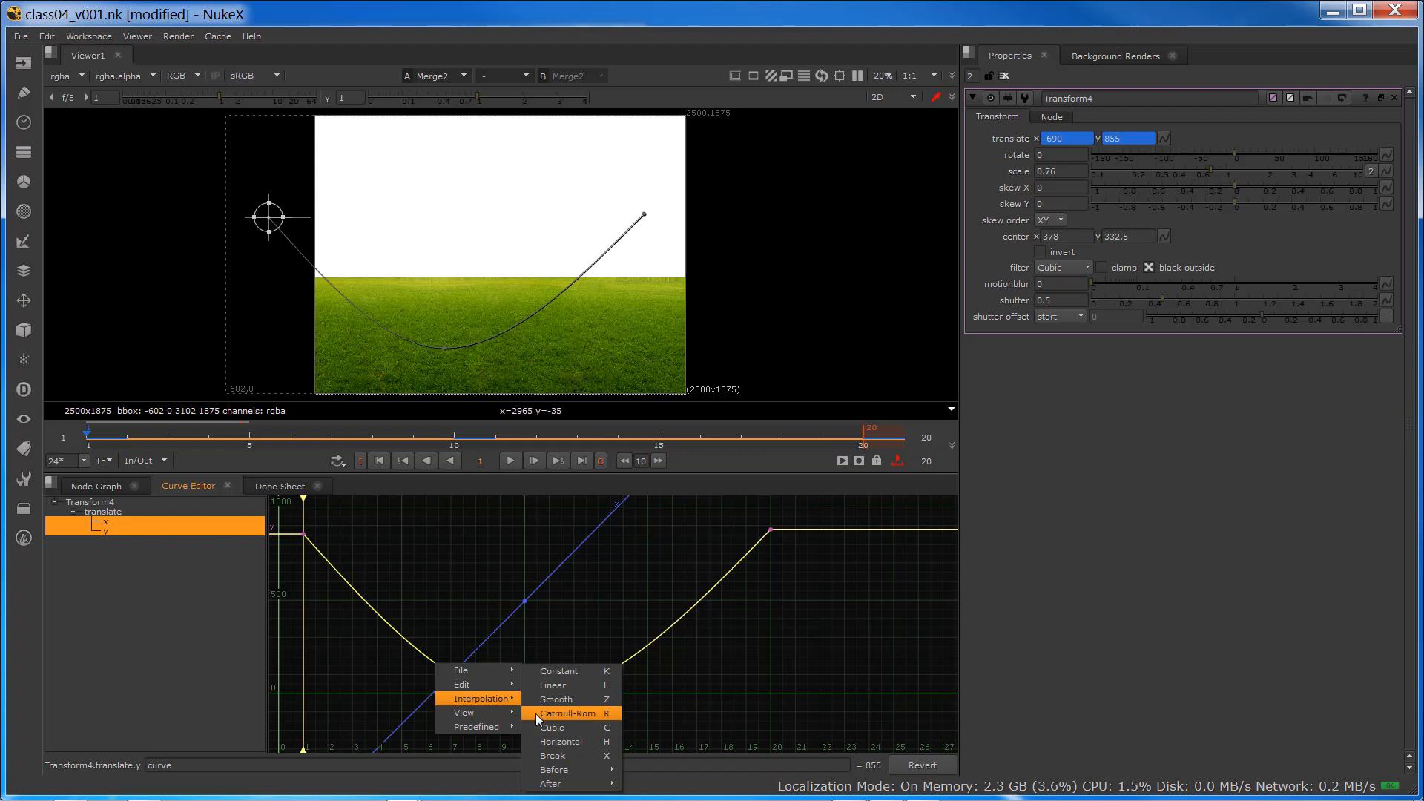
left_click(535, 729)
left_click_drag(749, 518, 800, 570)
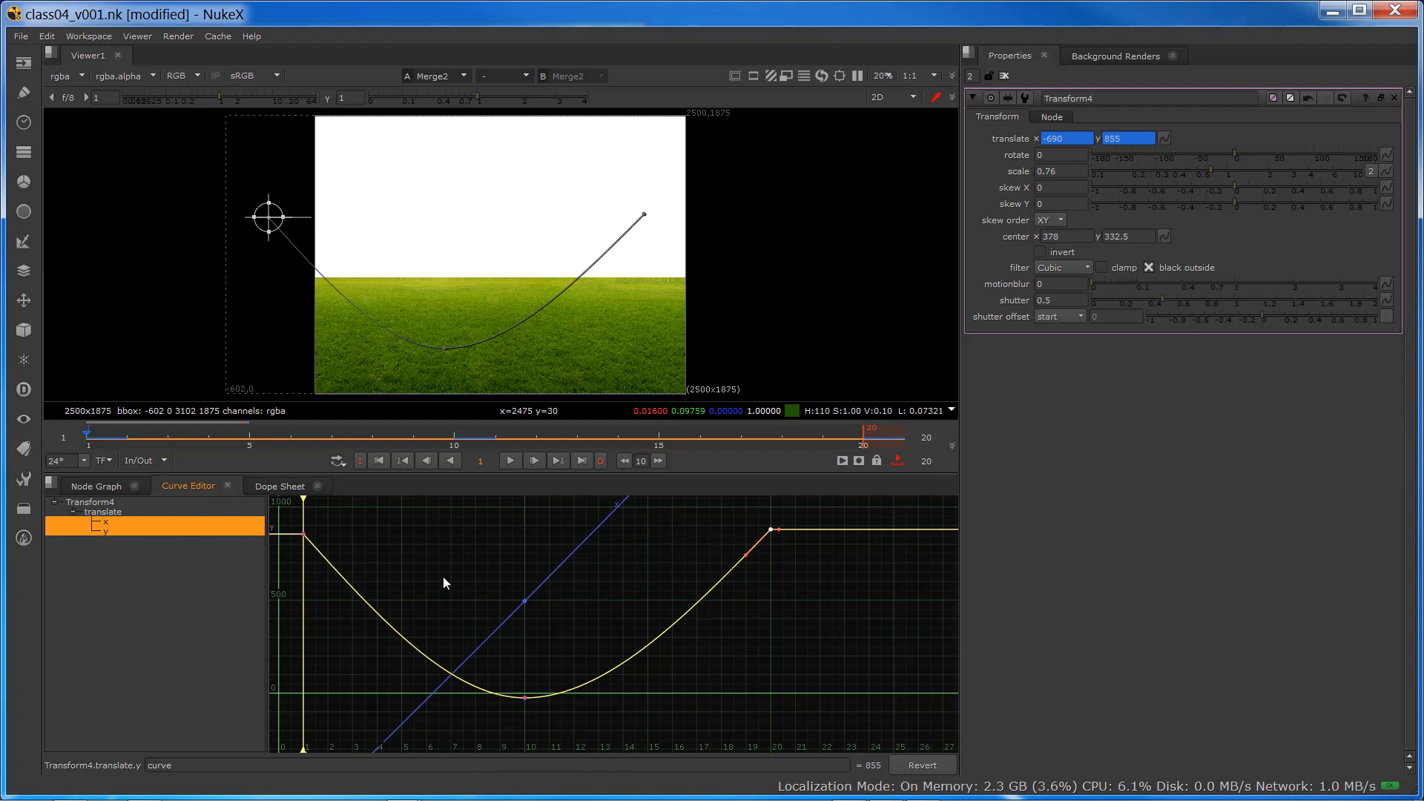
left_click(110, 531)
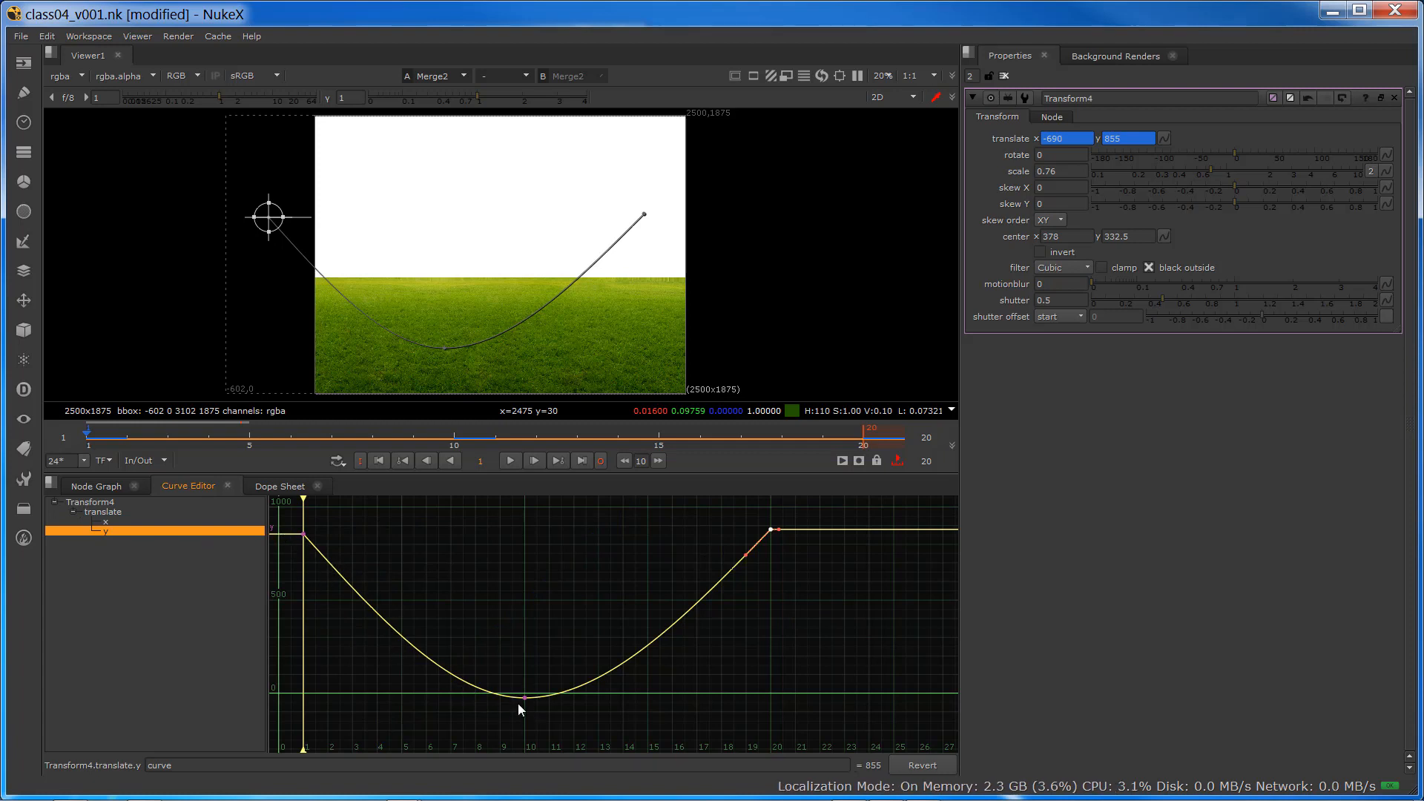
- Try extending the translate y curve with Linear interpolation after its frame 20 key, and undo the change each time
right_click(770, 523)
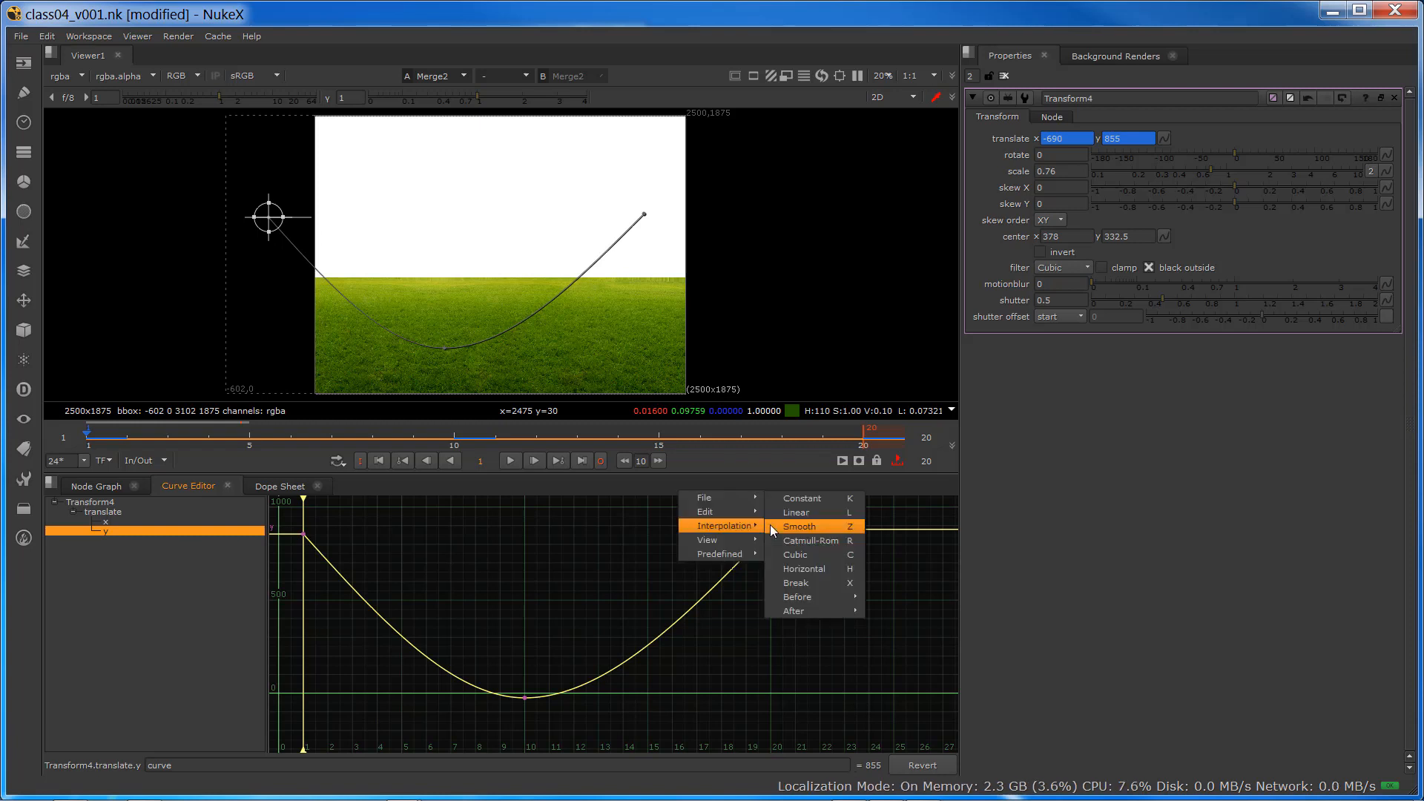
left_click(781, 542)
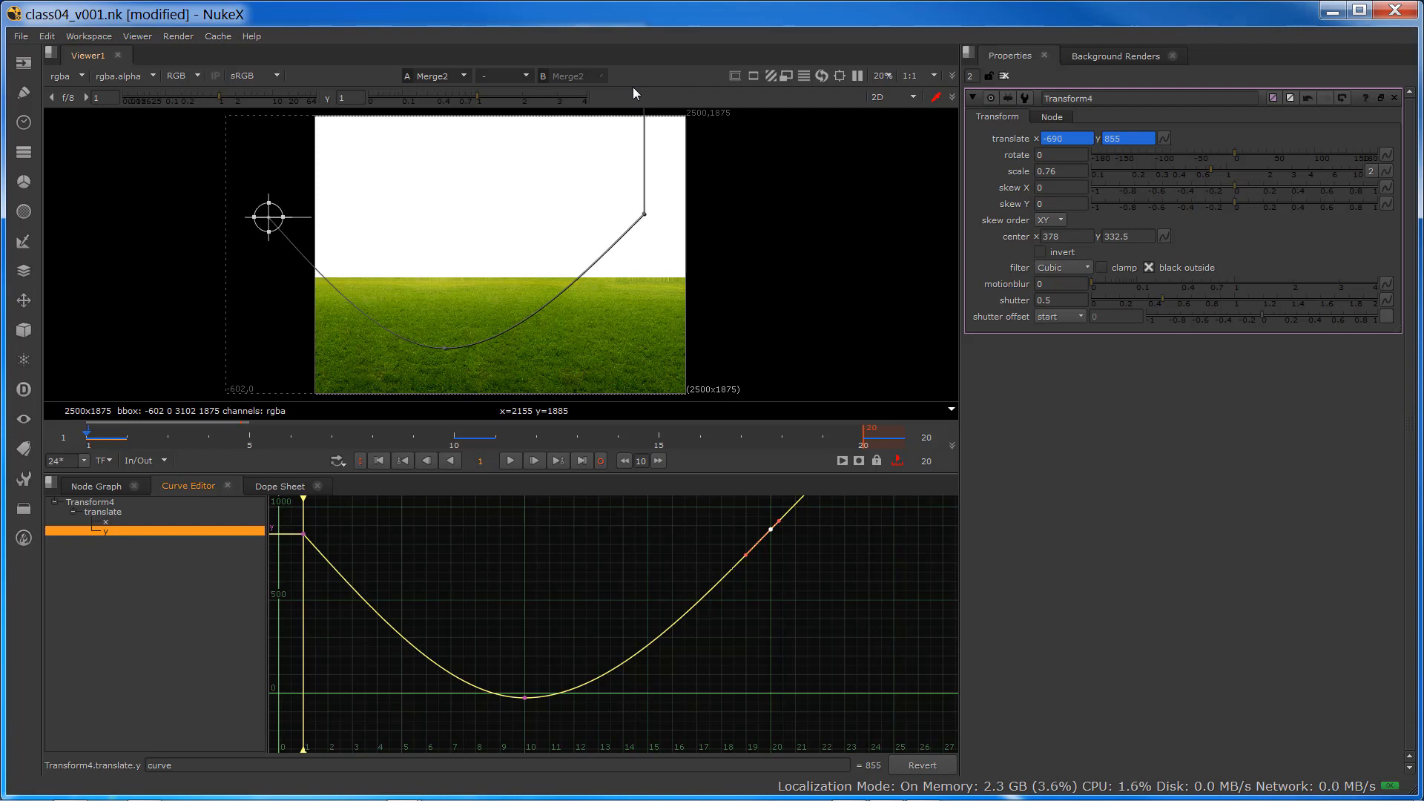
key("ctrl+z")
left_click_drag(710, 503, 790, 572)
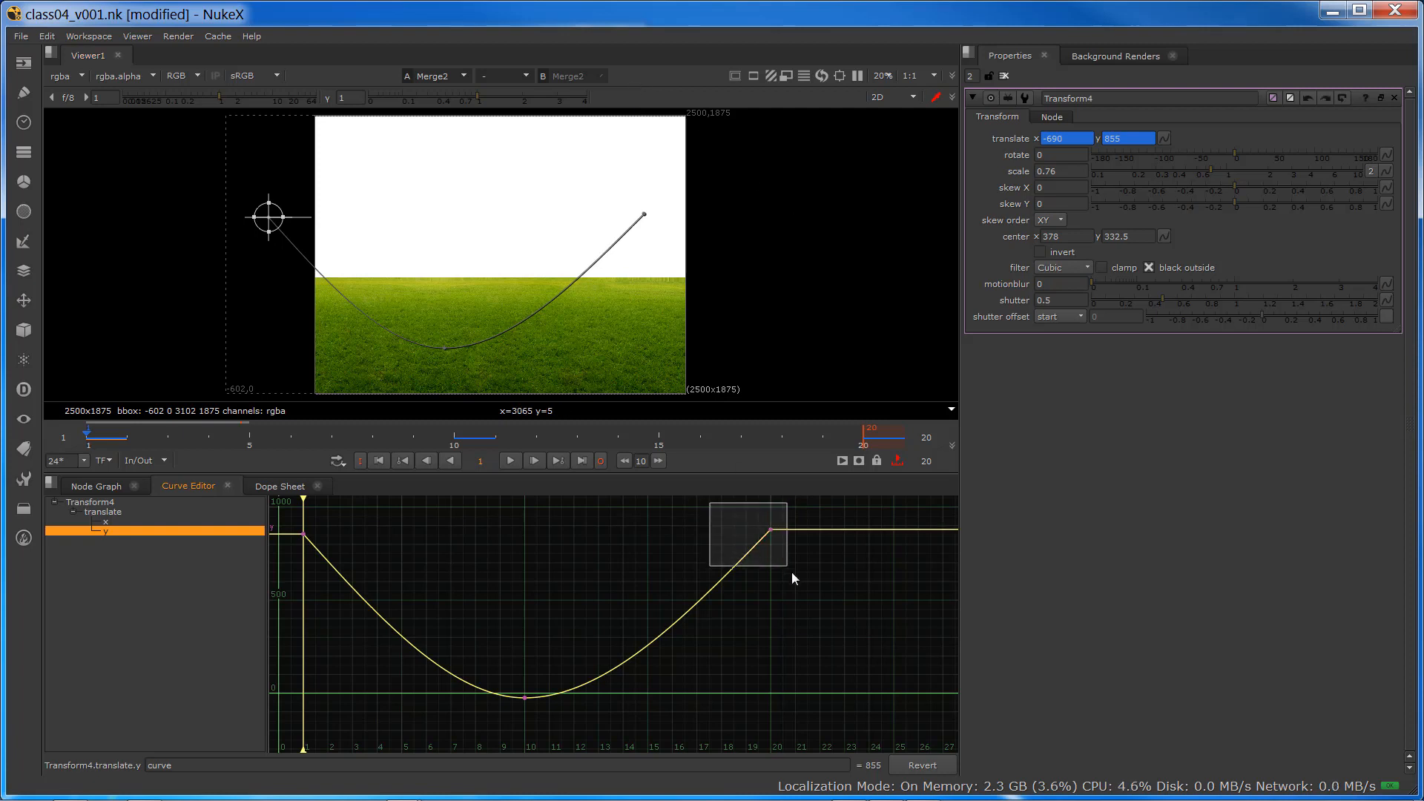
right_click(771, 529)
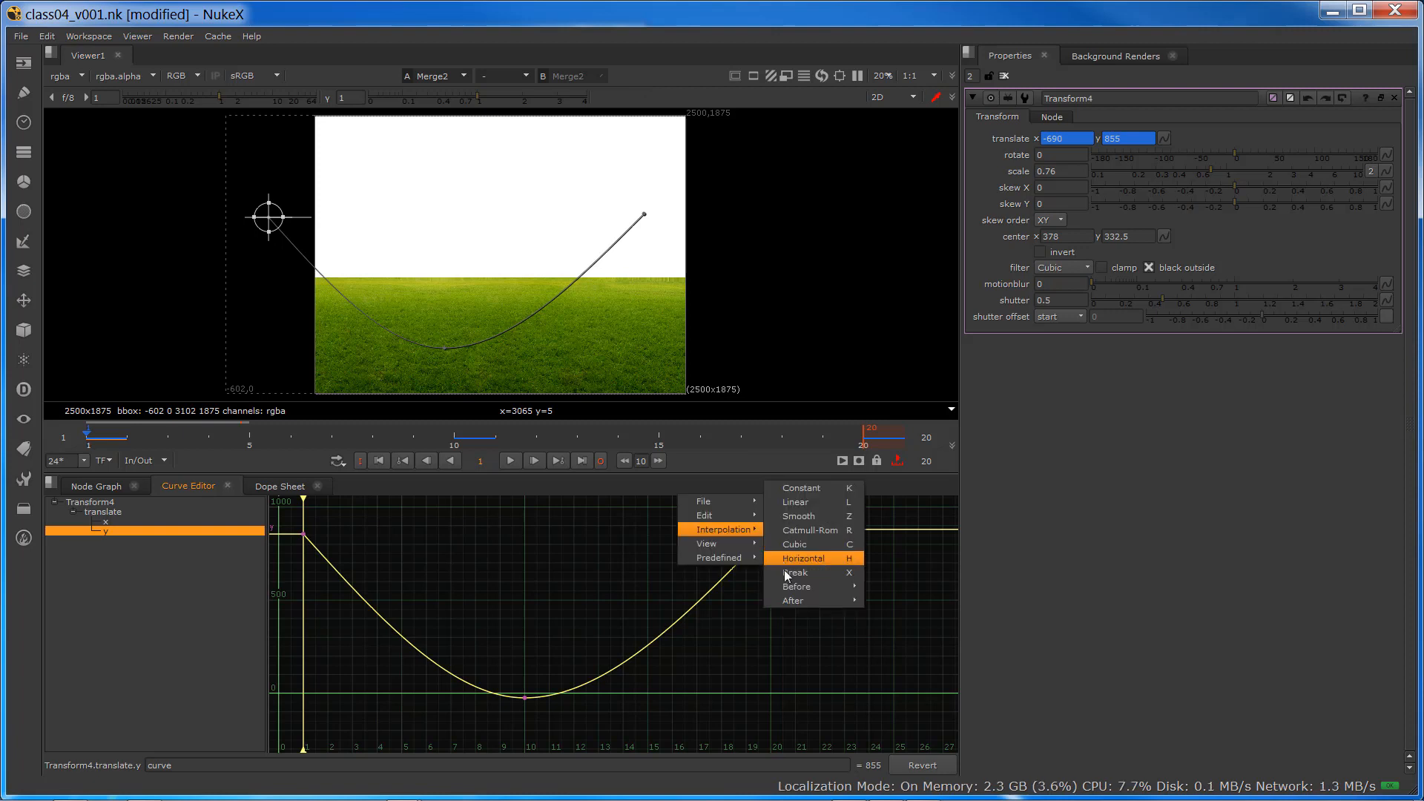
mouse_move(794, 597)
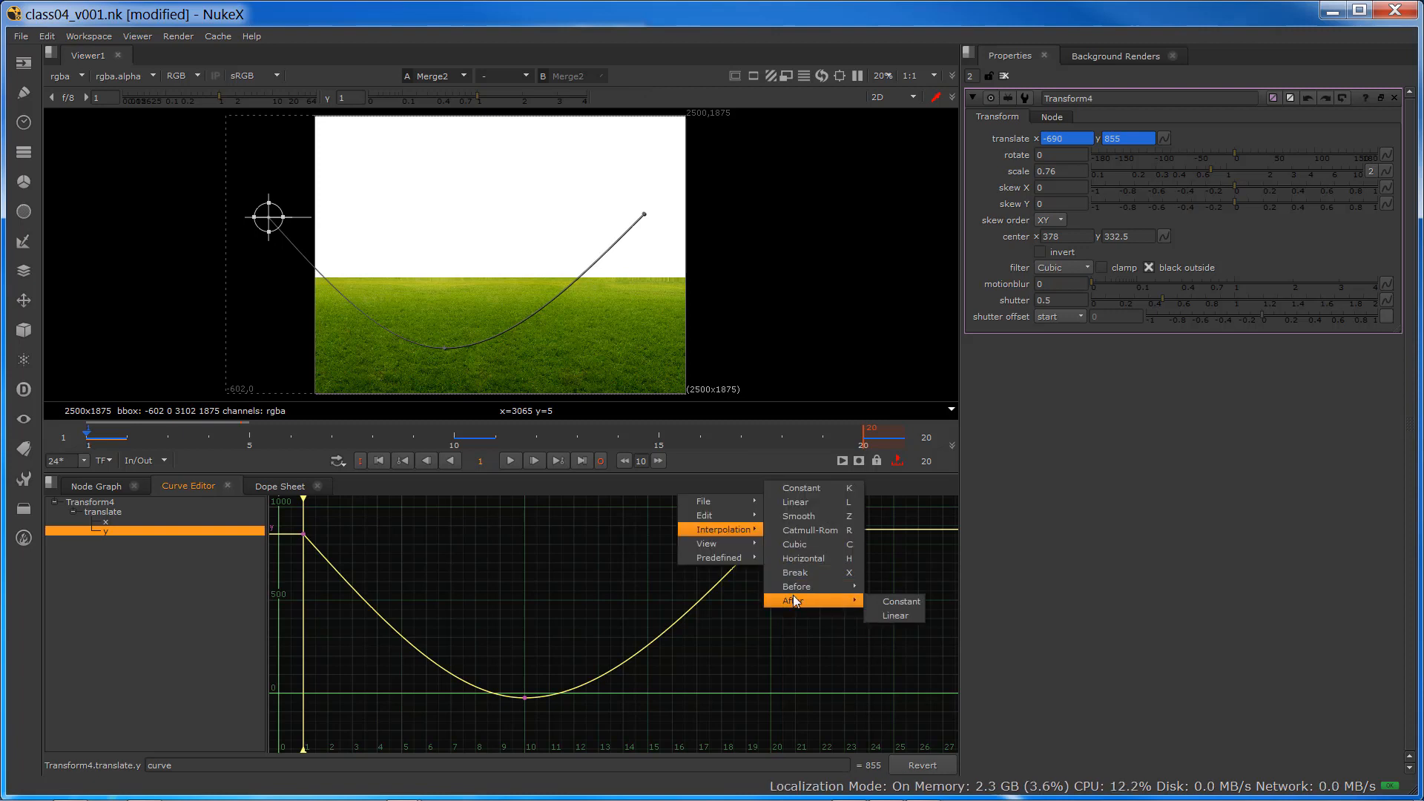
left_click(894, 616)
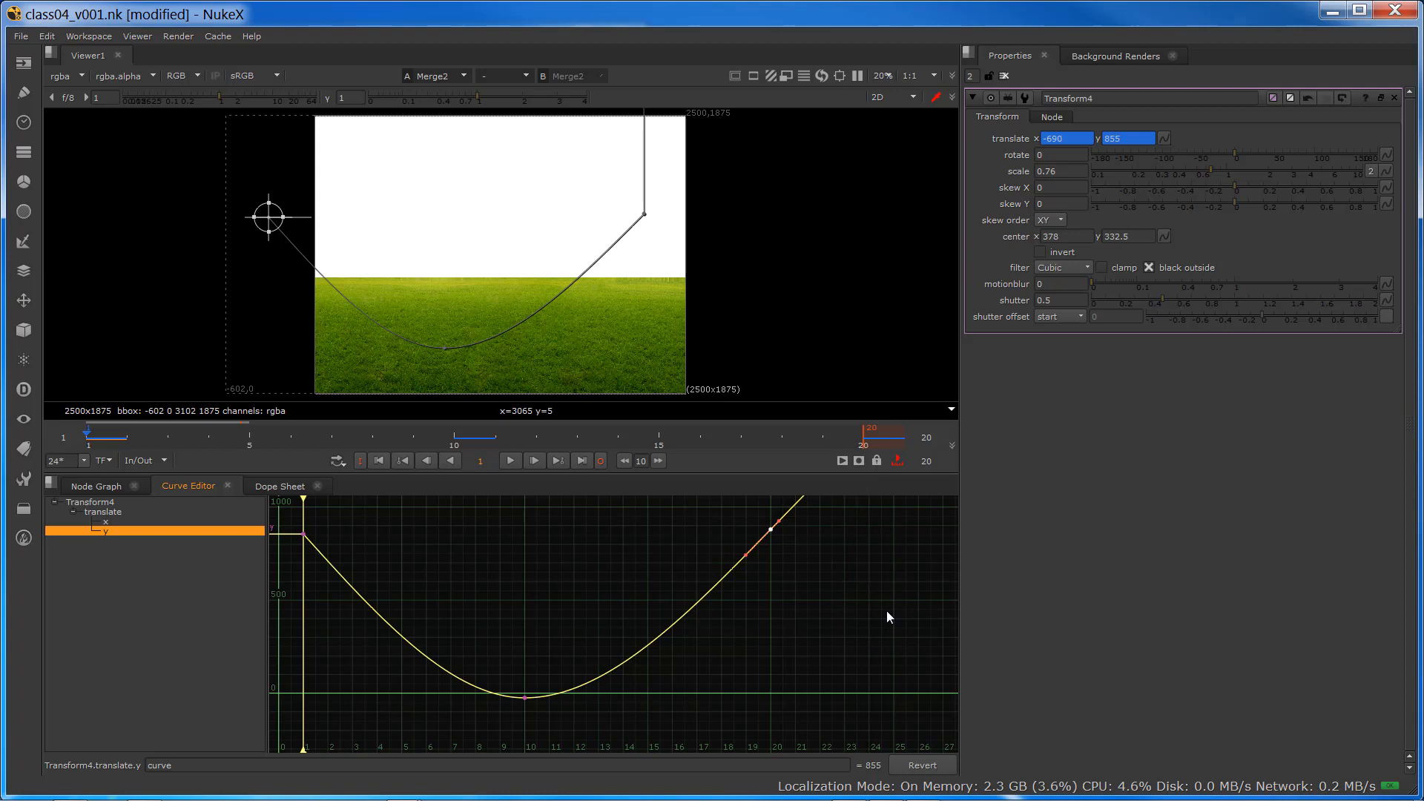
key("ctrl+z")
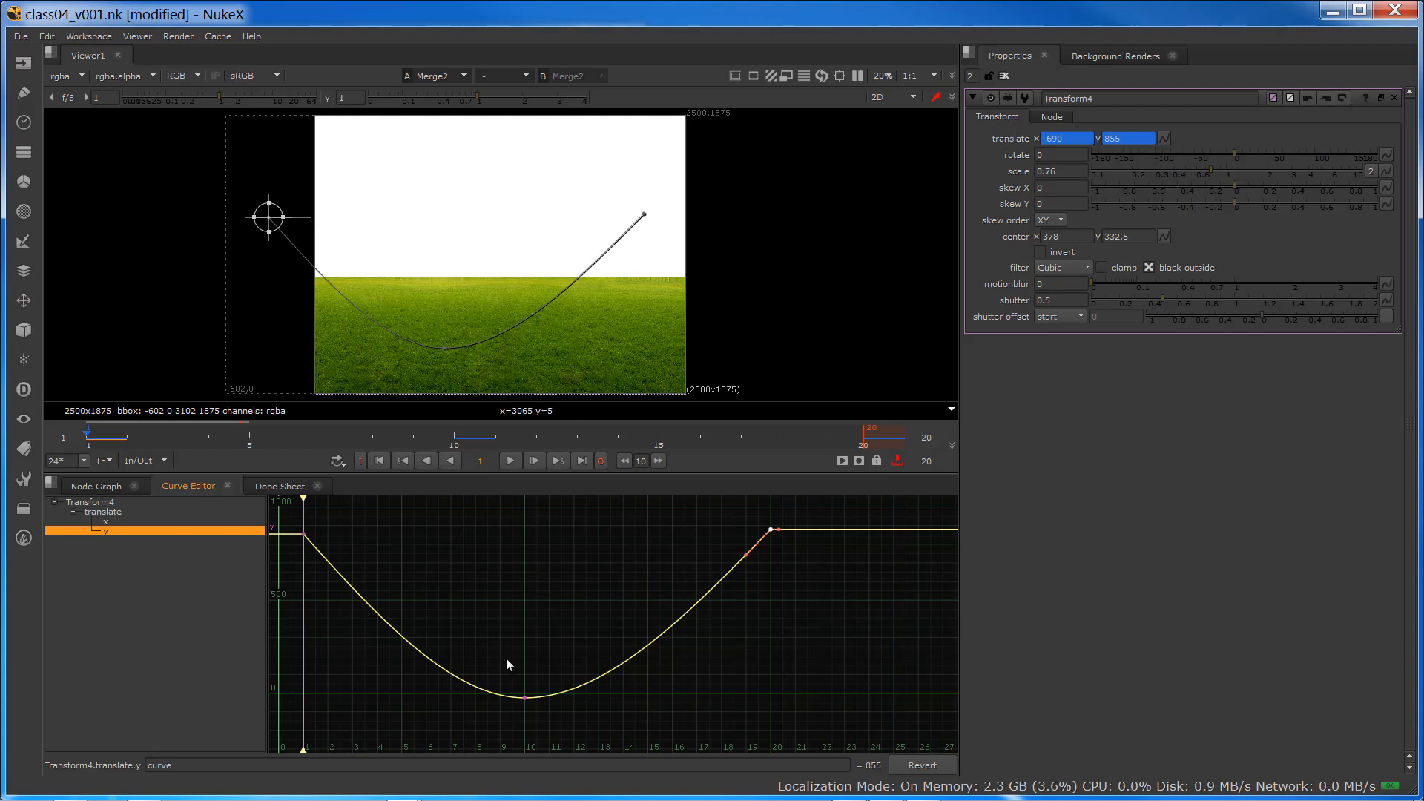
- Break the tangent handles of the translate y key at frame 10 and angle the incoming handle to about -285
left_click_drag(486, 667, 546, 702)
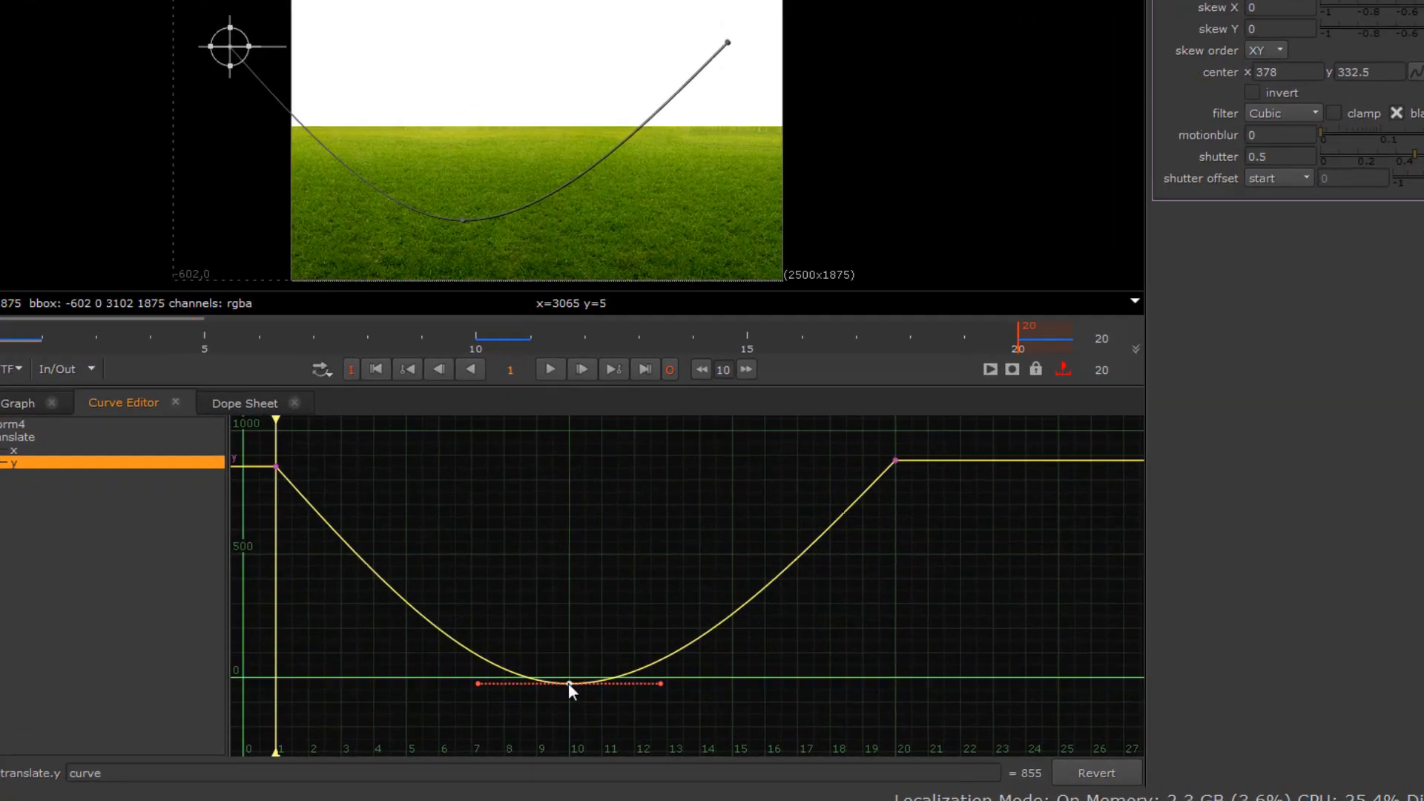
right_click(569, 682)
left_click(511, 653)
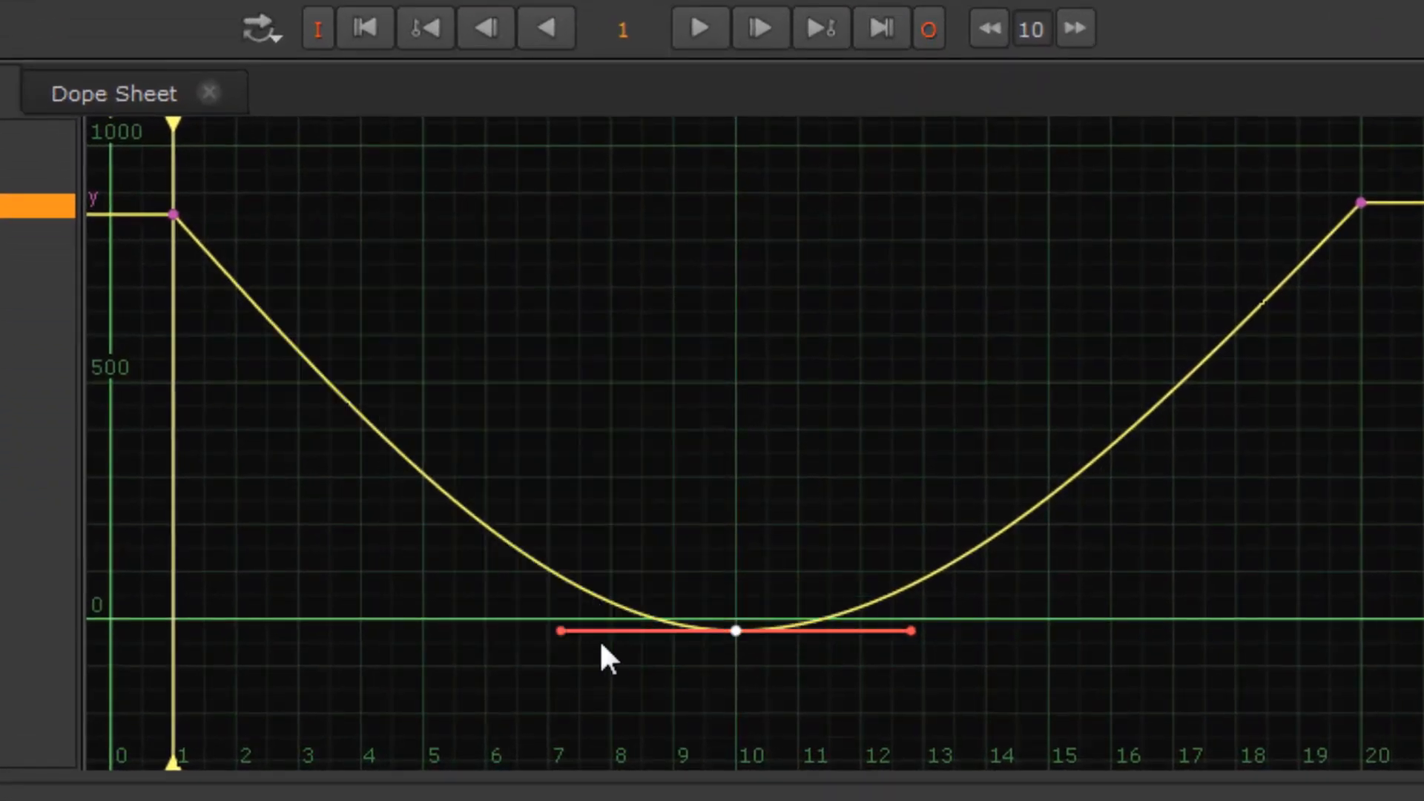
left_click_drag(561, 630, 646, 472)
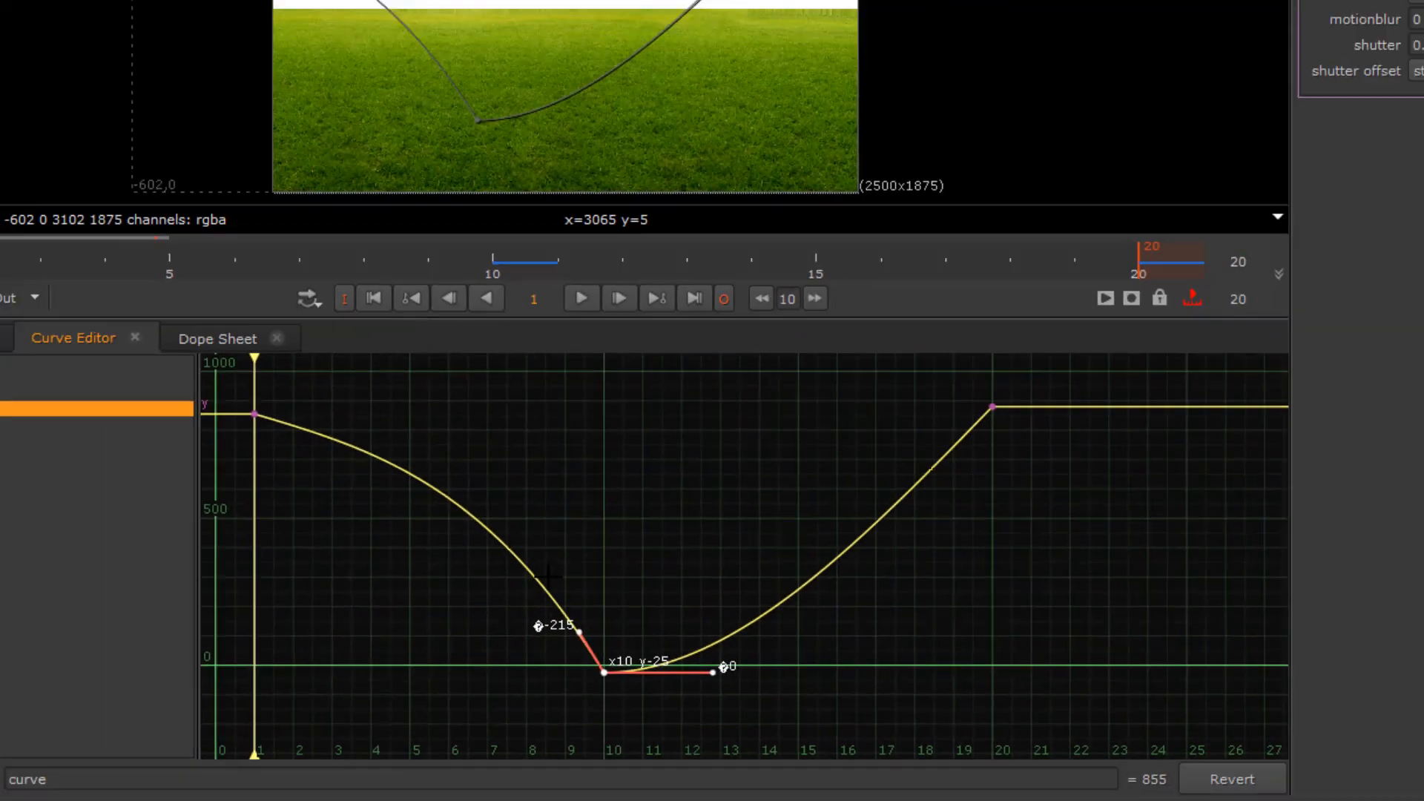
left_click_drag(547, 574, 545, 554)
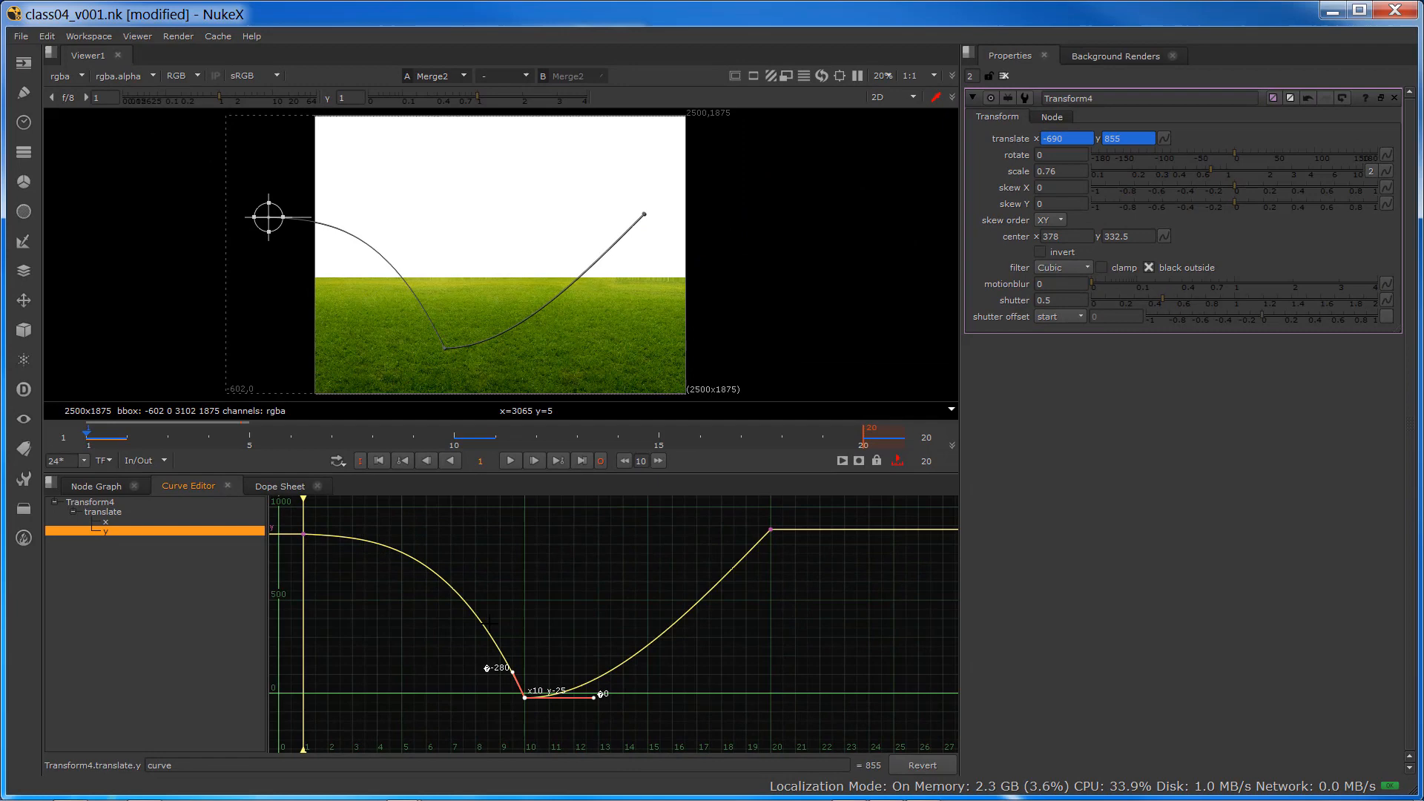
left_click_drag(490, 622, 488, 619)
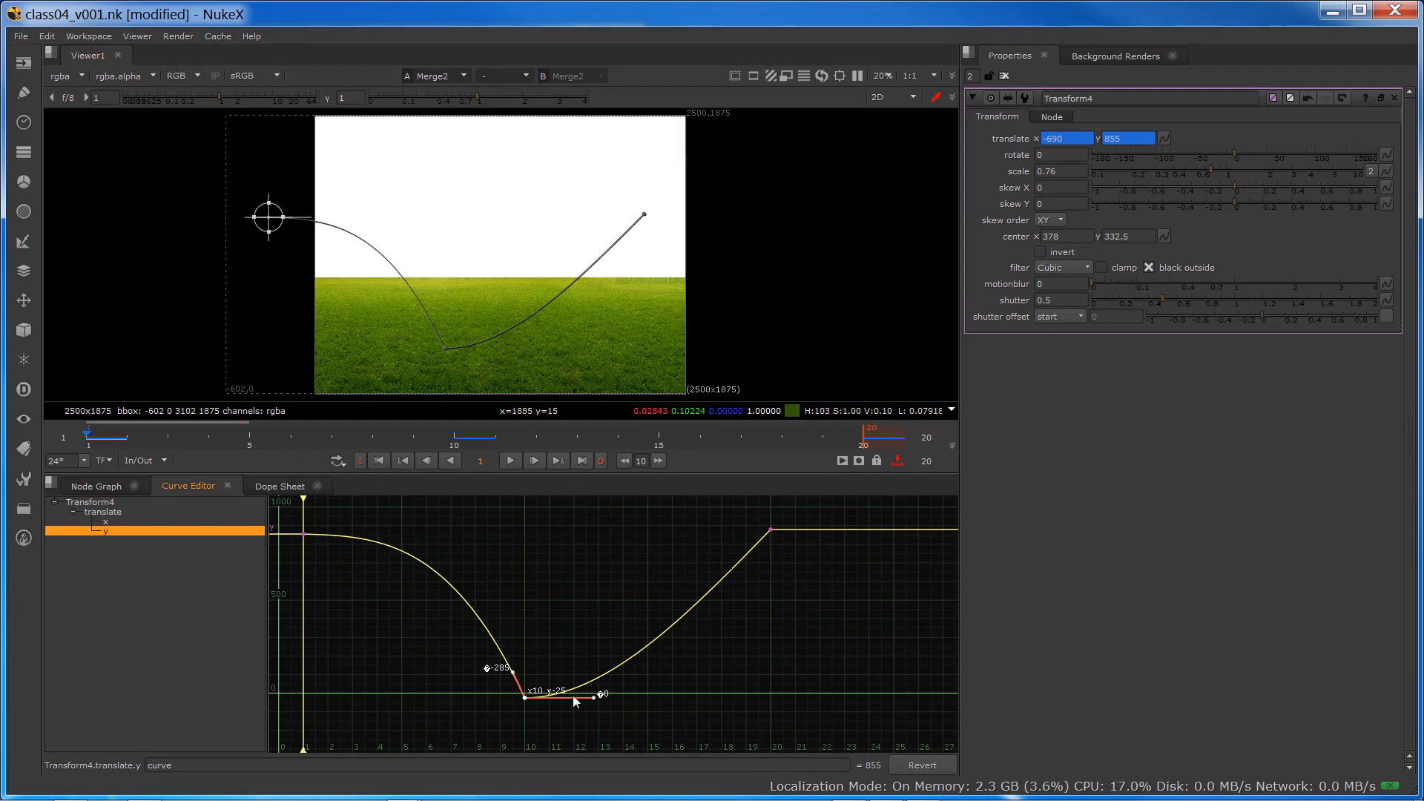
- Angle the outgoing handle of the frame 10 translate y key to about 275 and play the resulting bounce
left_click_drag(596, 696, 544, 667)
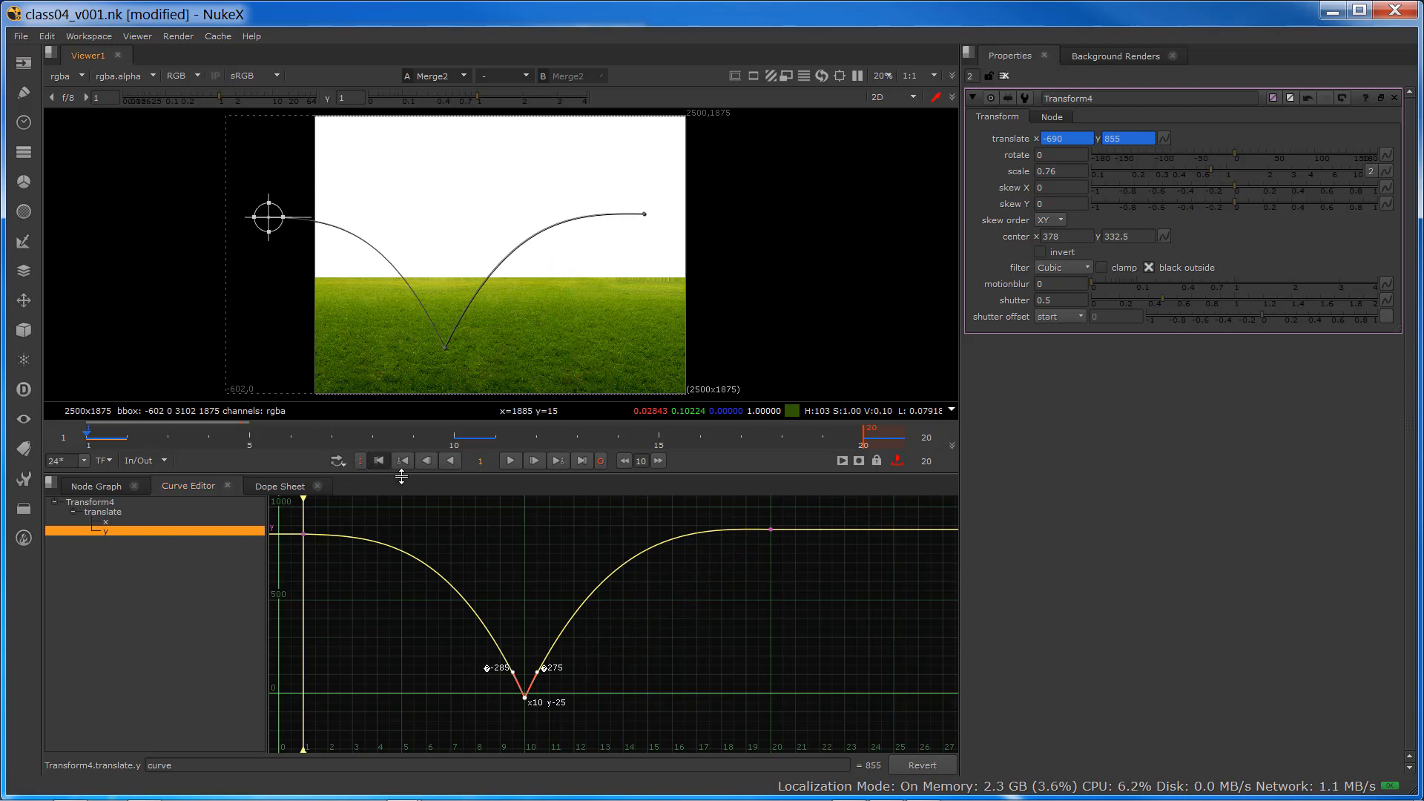
left_click(510, 461)
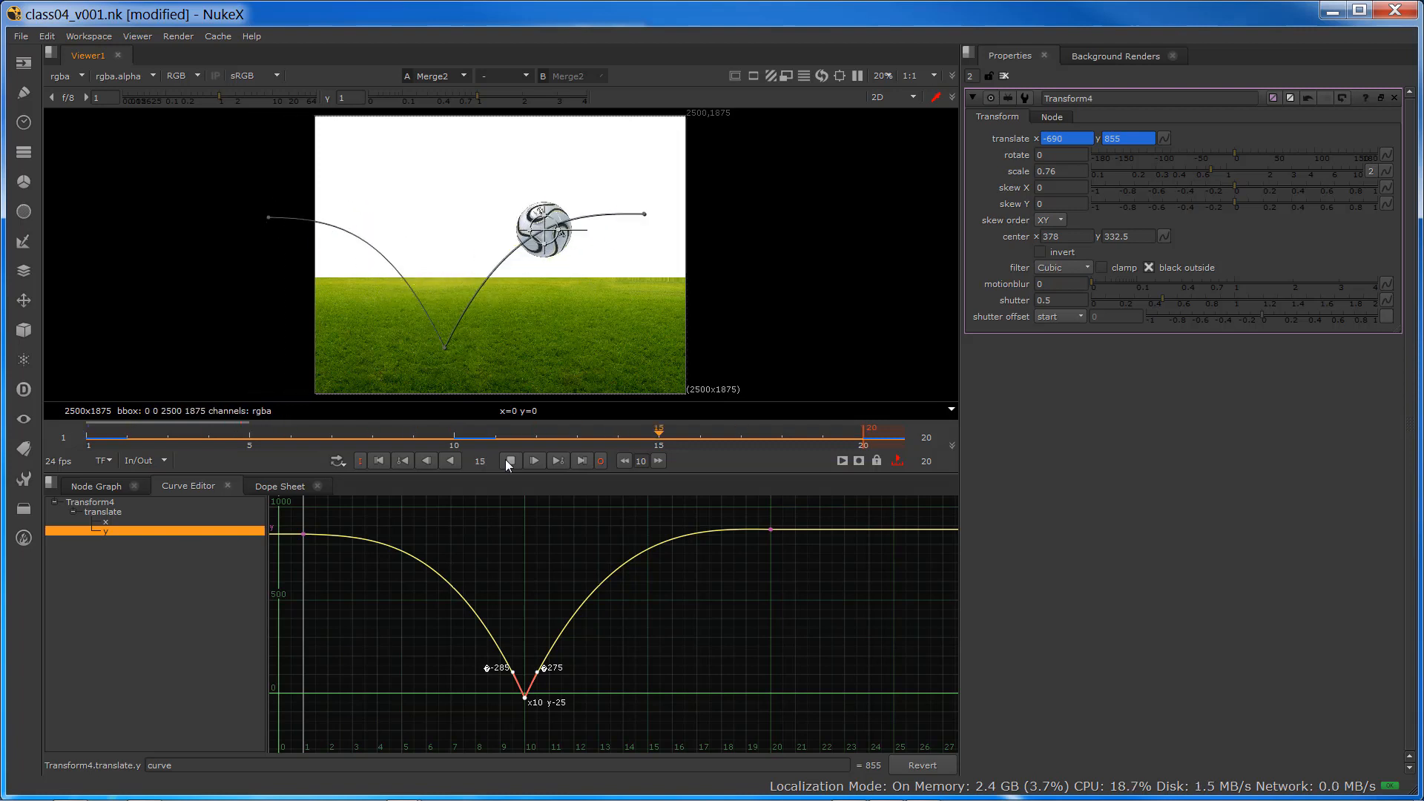
left_click(507, 461)
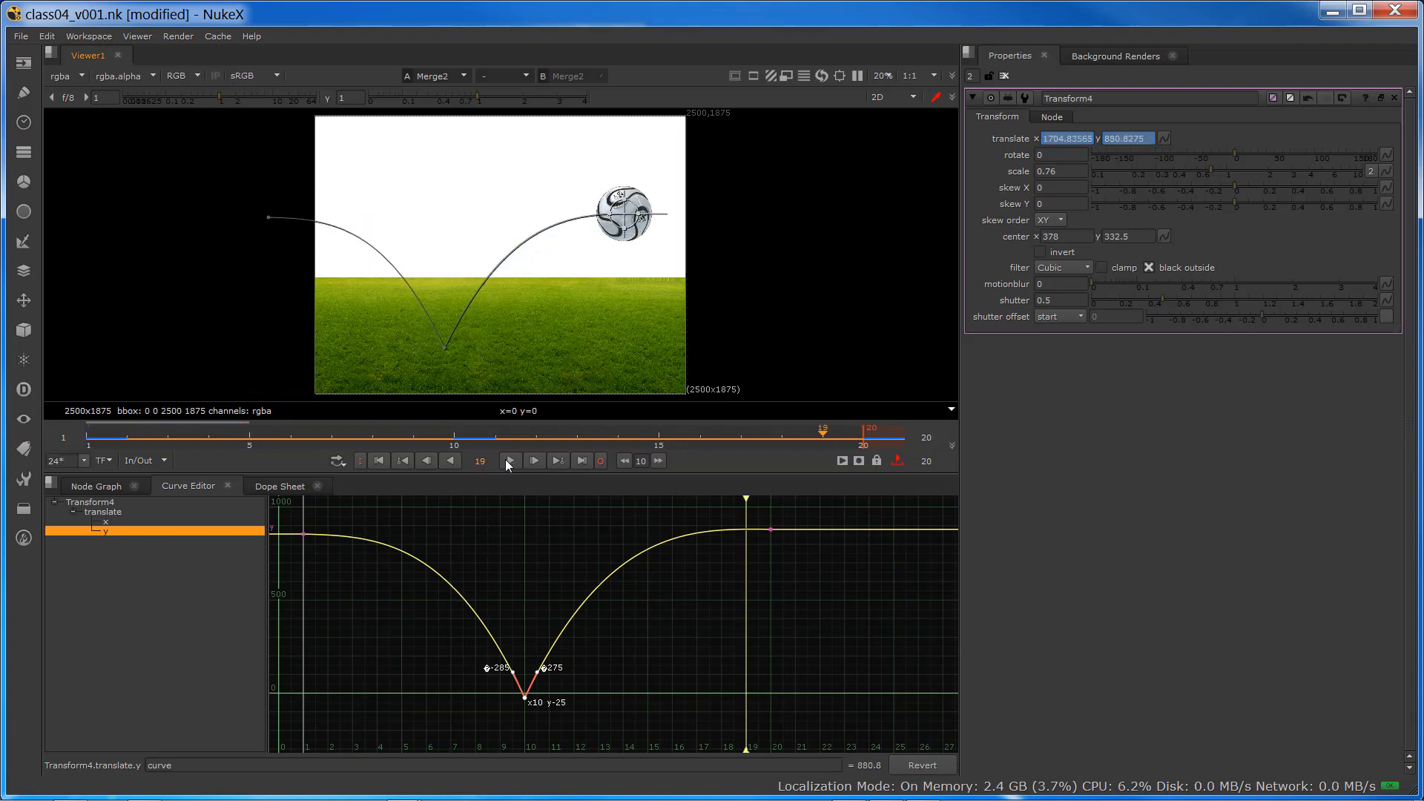
- Return to the Node Graph and set the motionblur of Transform4 to 1
left_click(85, 485)
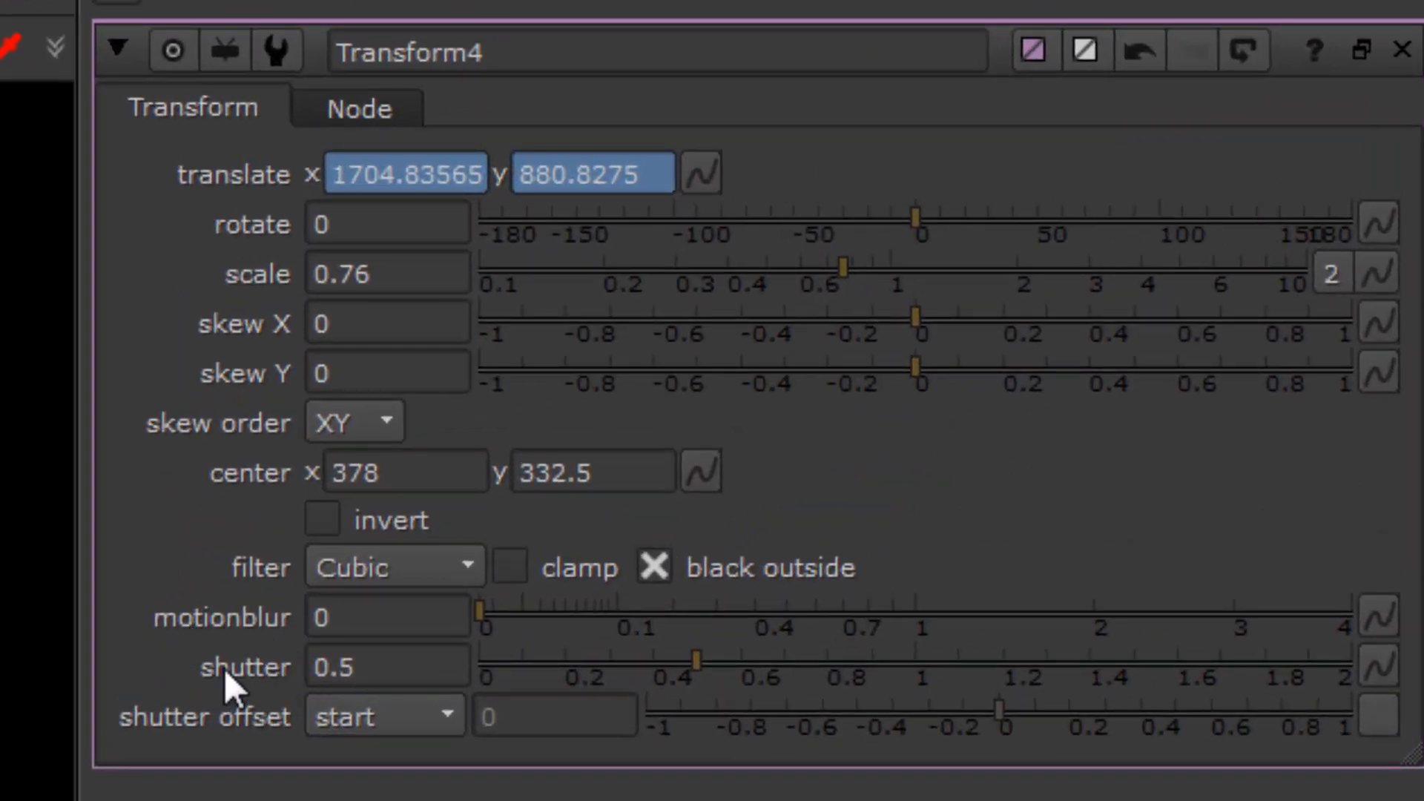
left_click(375, 616)
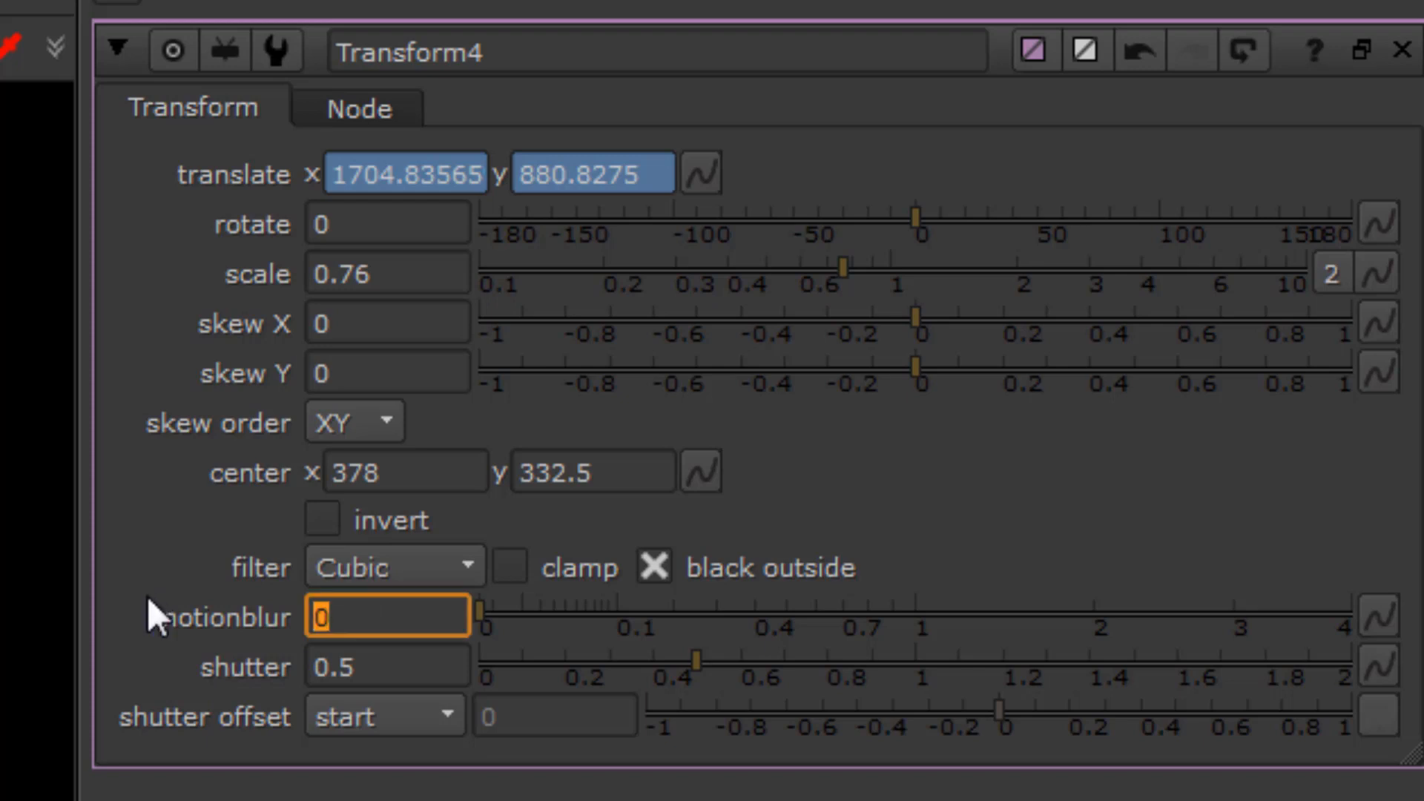
type("1")
key("Return")
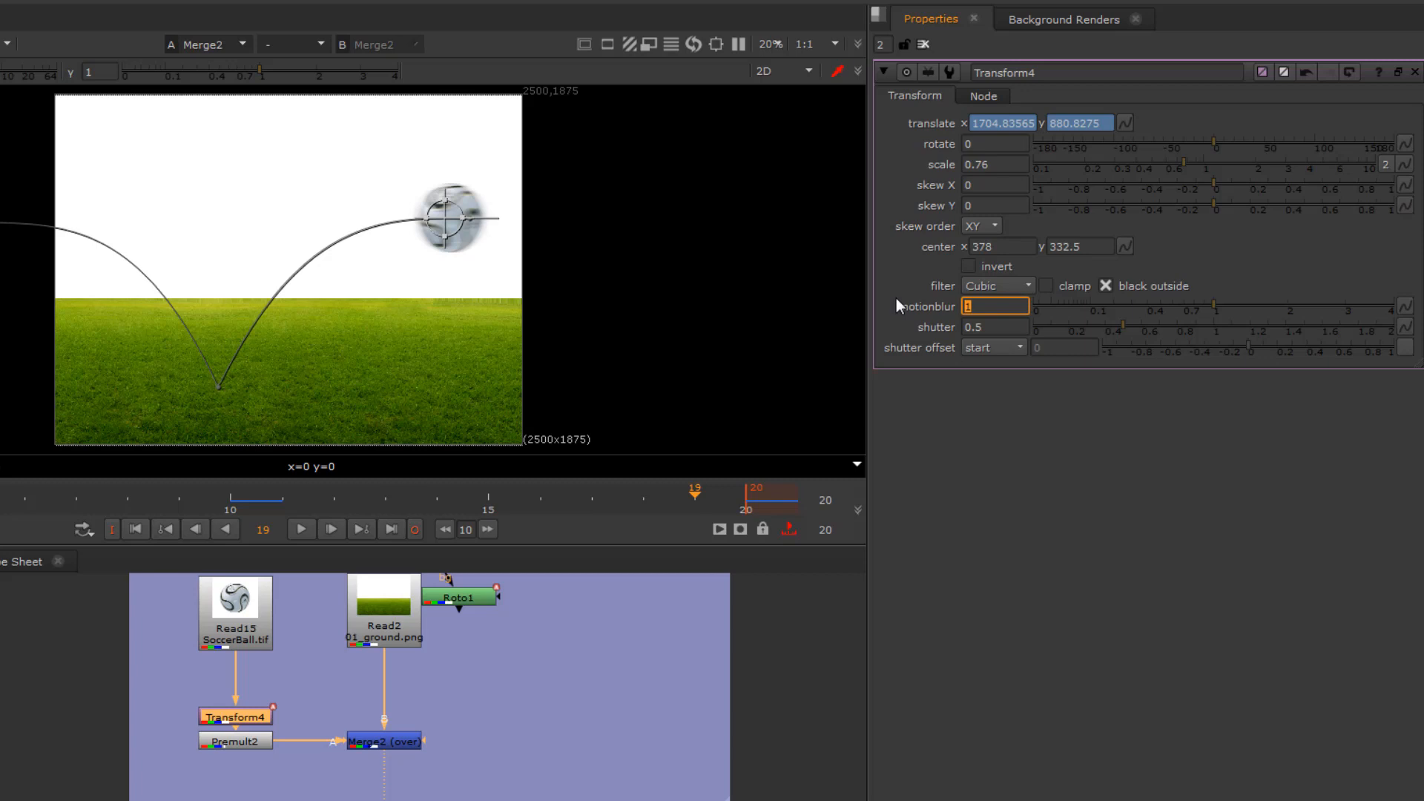
- Try a motionblur of 4 on Transform4, inspect the ball up close, and set the value back to 1
type("4")
key("Return")
scroll(490, 199, "up", 8)
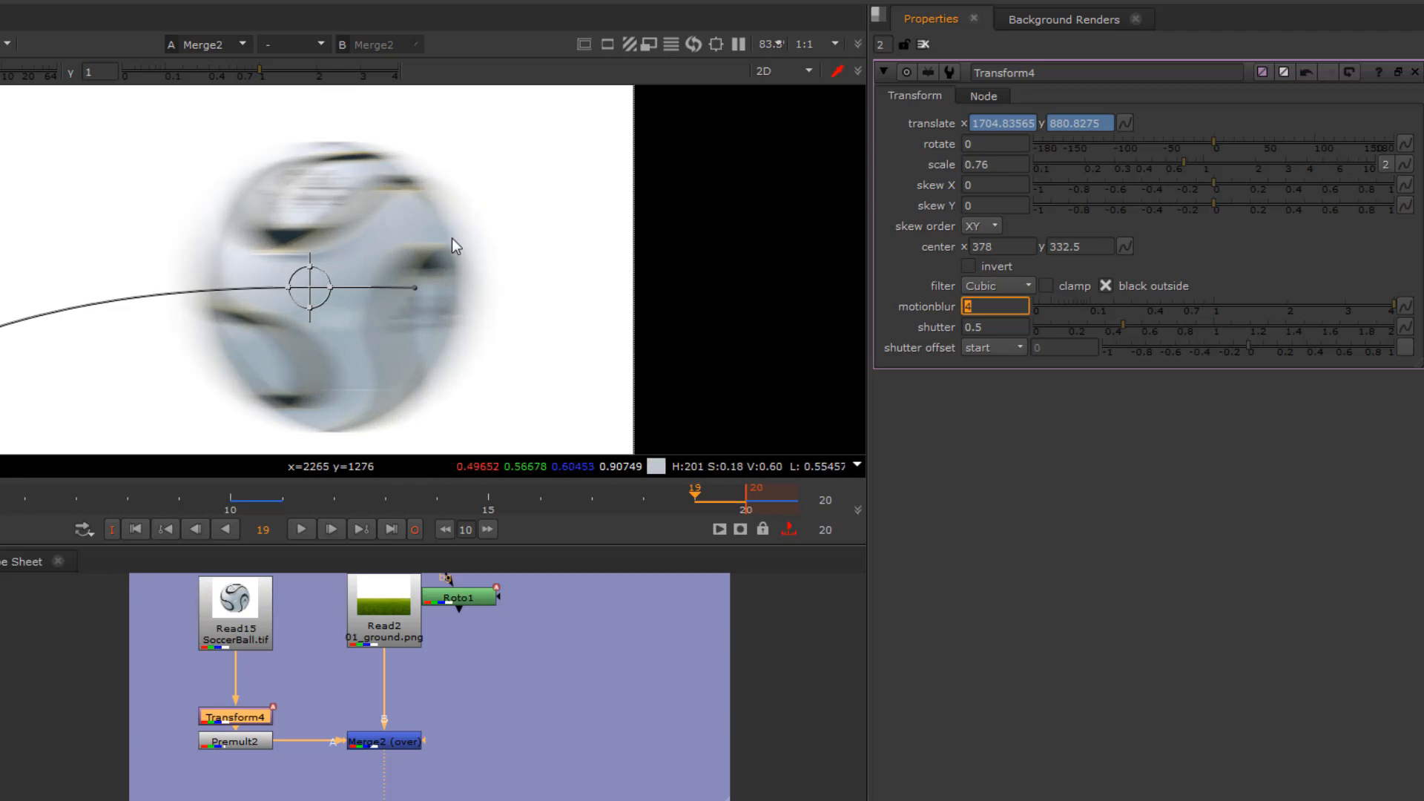
type("1")
key("Return")
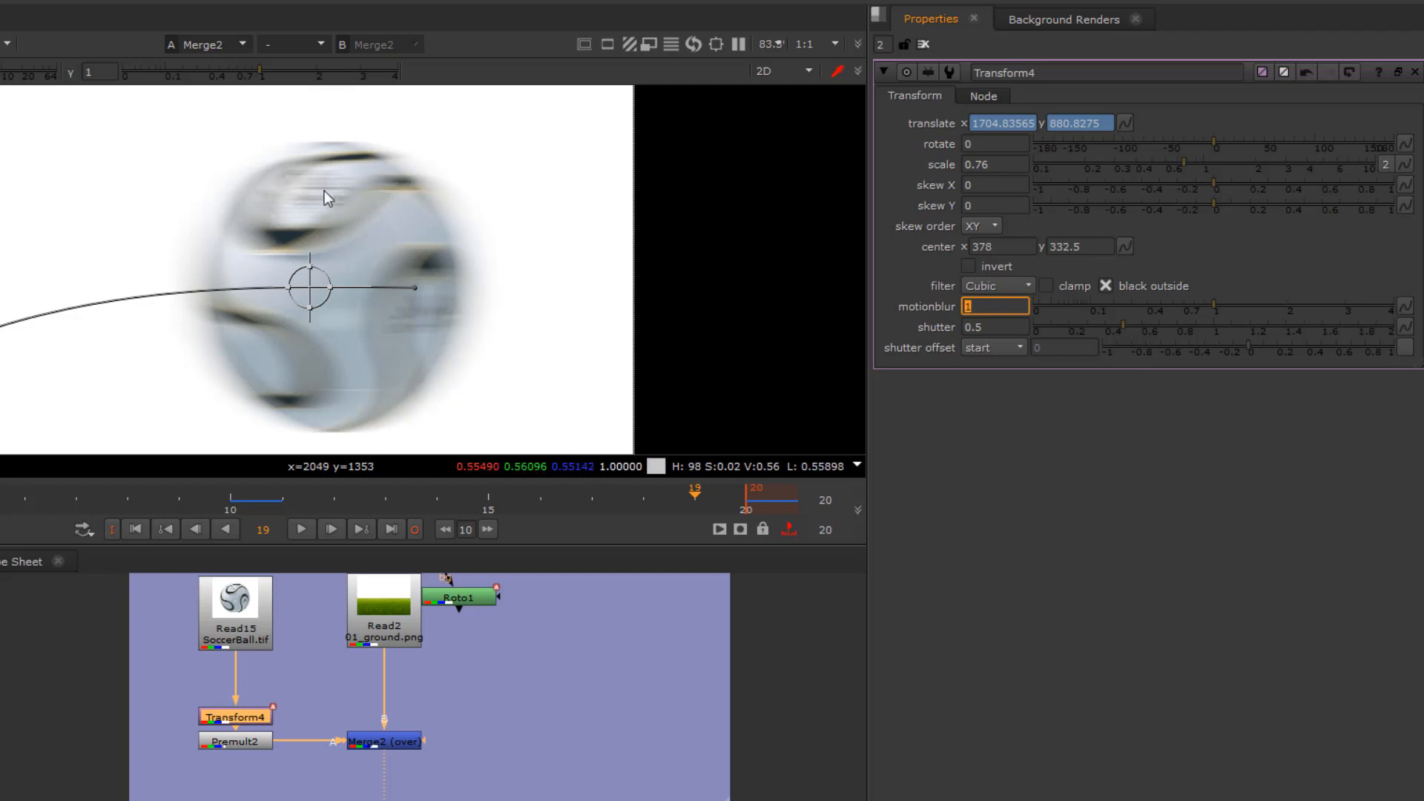
- Set the shutter of Transform4 to 1 and read the description of the motionblur setting
key("Tab")
type("1")
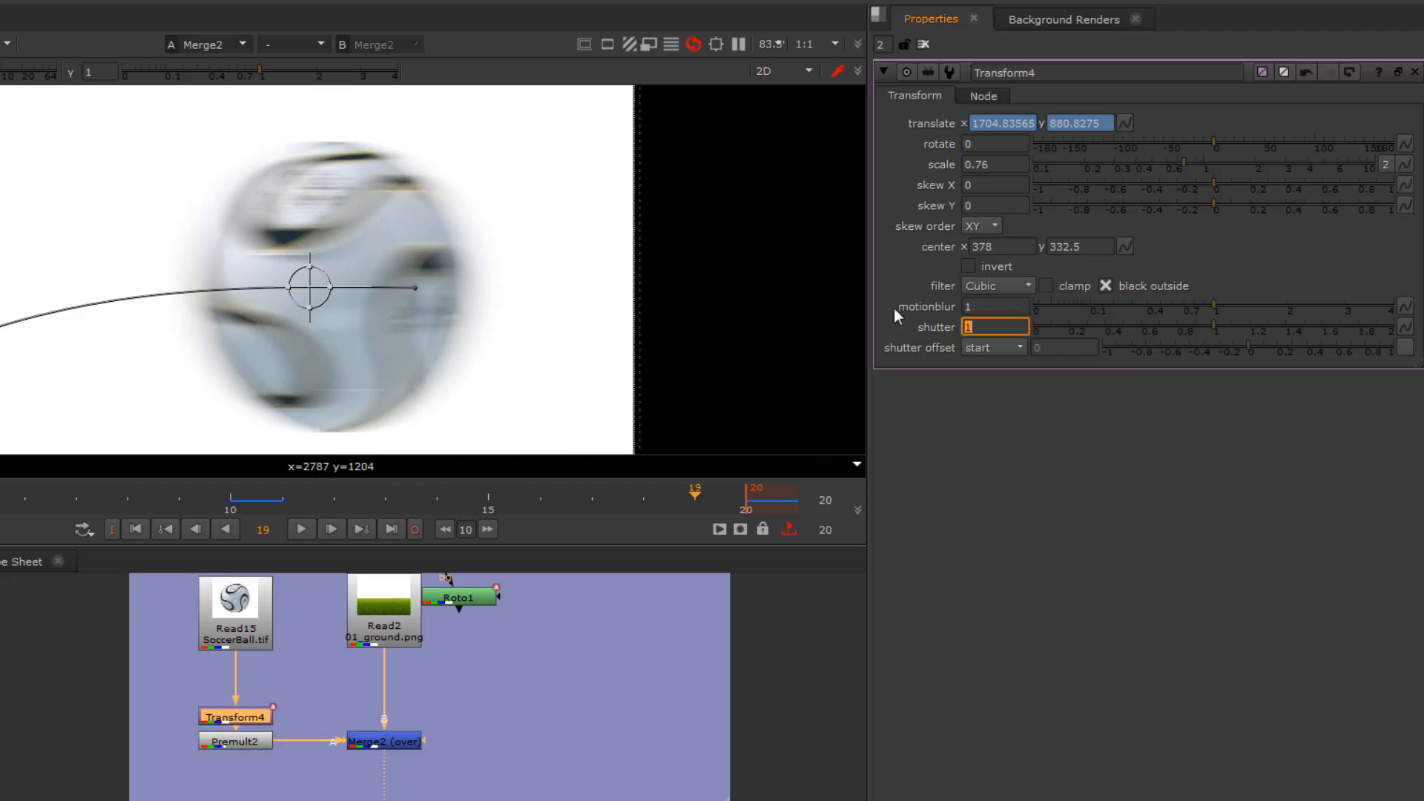
key("Return")
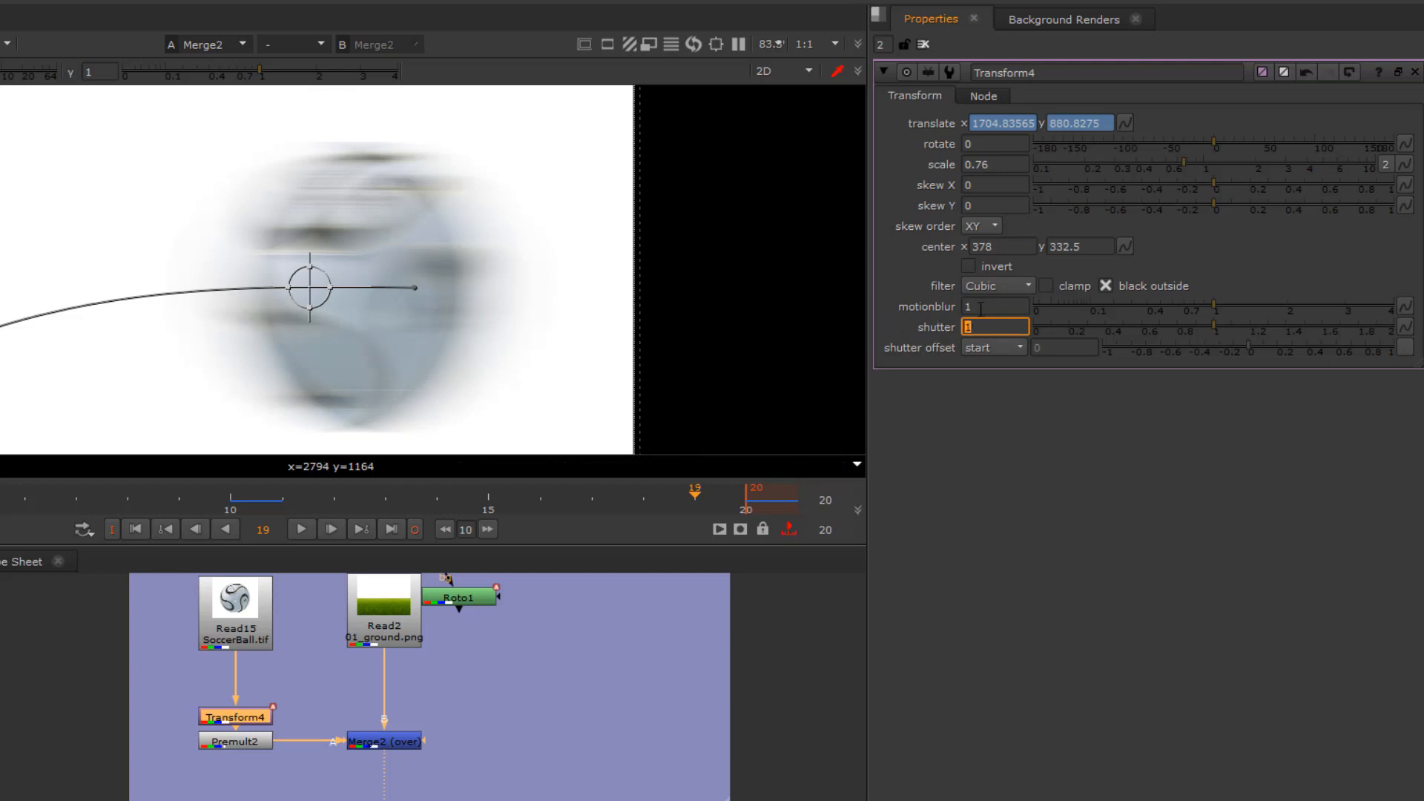
mouse_move(981, 308)
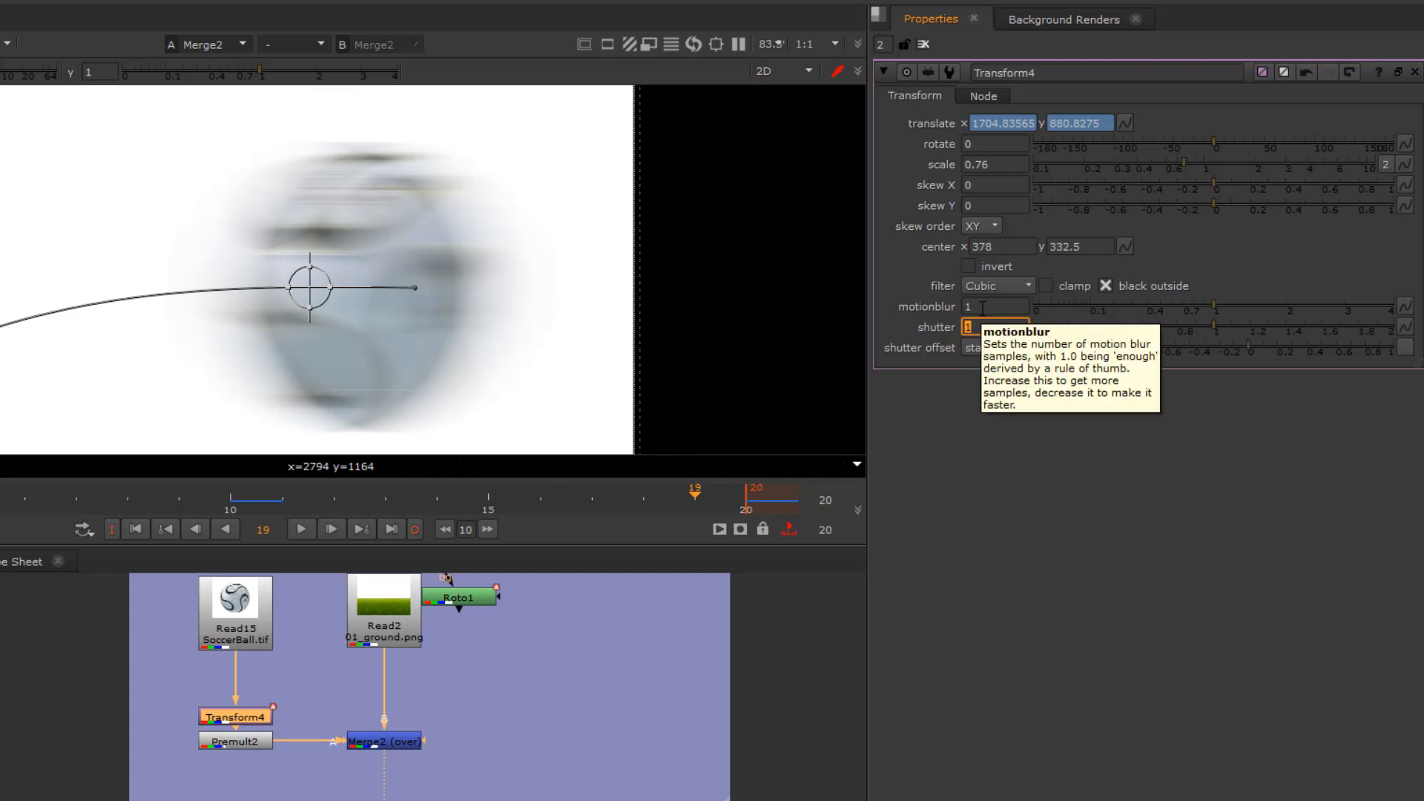
- Play the motion-blurred animation from frame 1 and examine the ball at frame 10
scroll(214, 309, "down", 5)
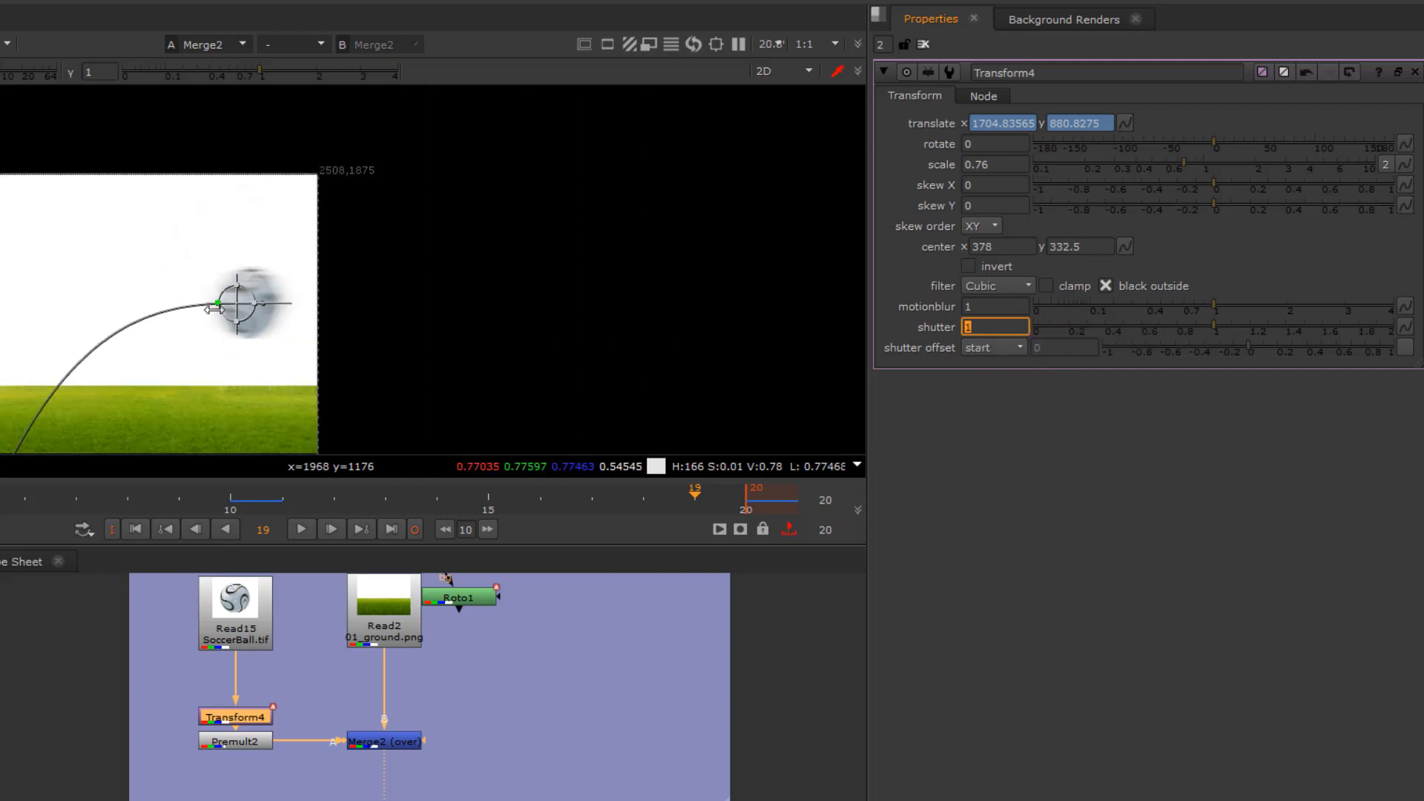
middle_click_drag(141, 343, 223, 270)
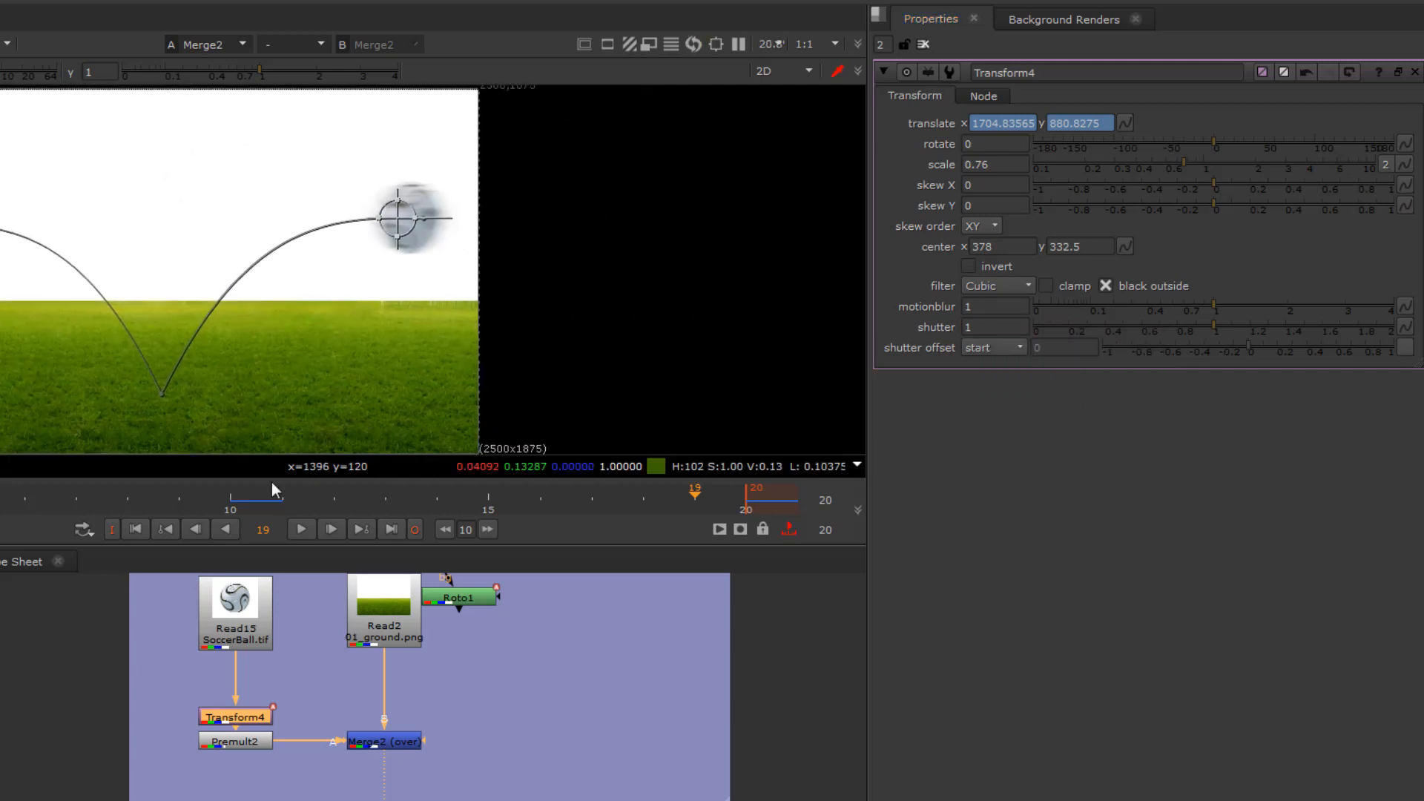
left_click(137, 531)
left_click(334, 513)
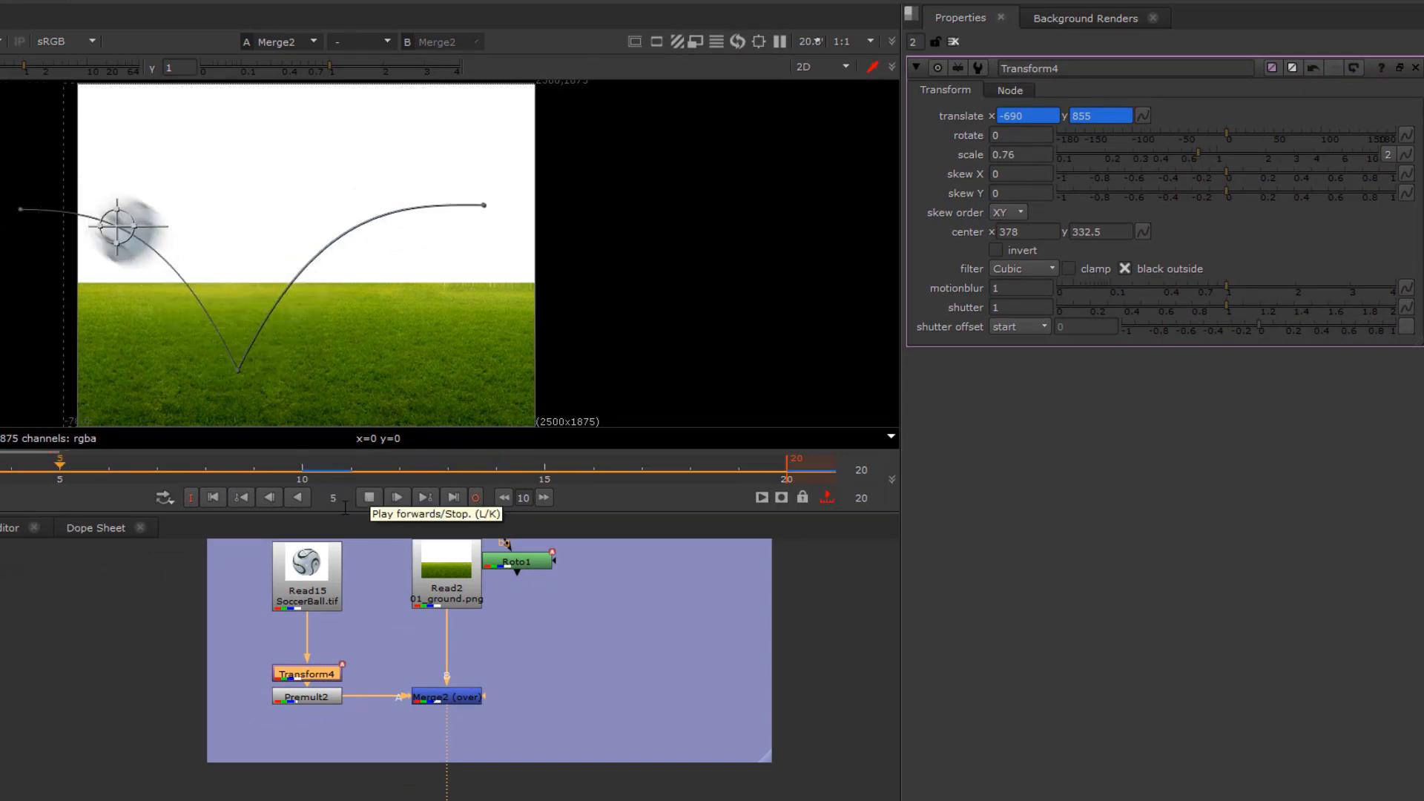
left_click(302, 473)
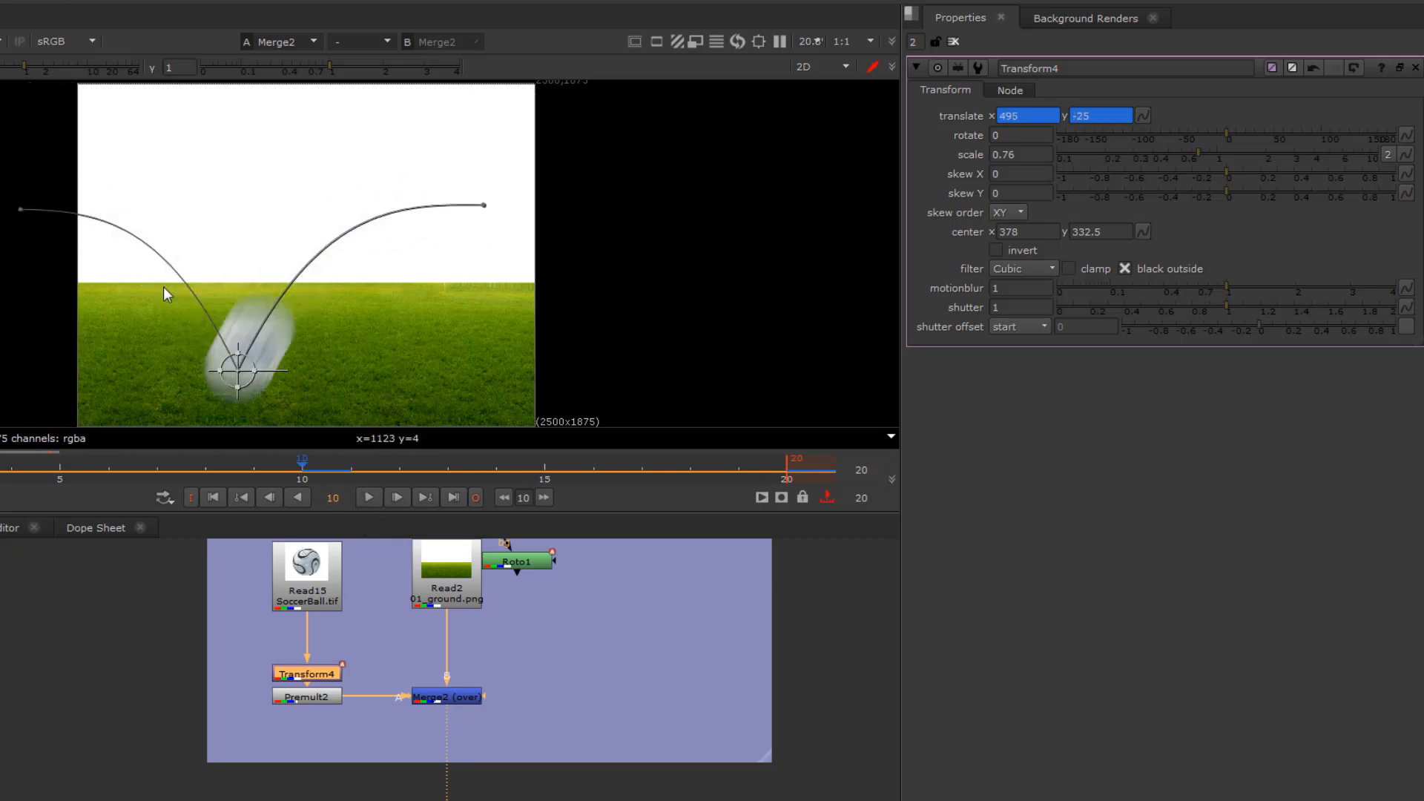
- Close all open node properties to hide the motion path and play the ball animation from frame 1
left_click(916, 68)
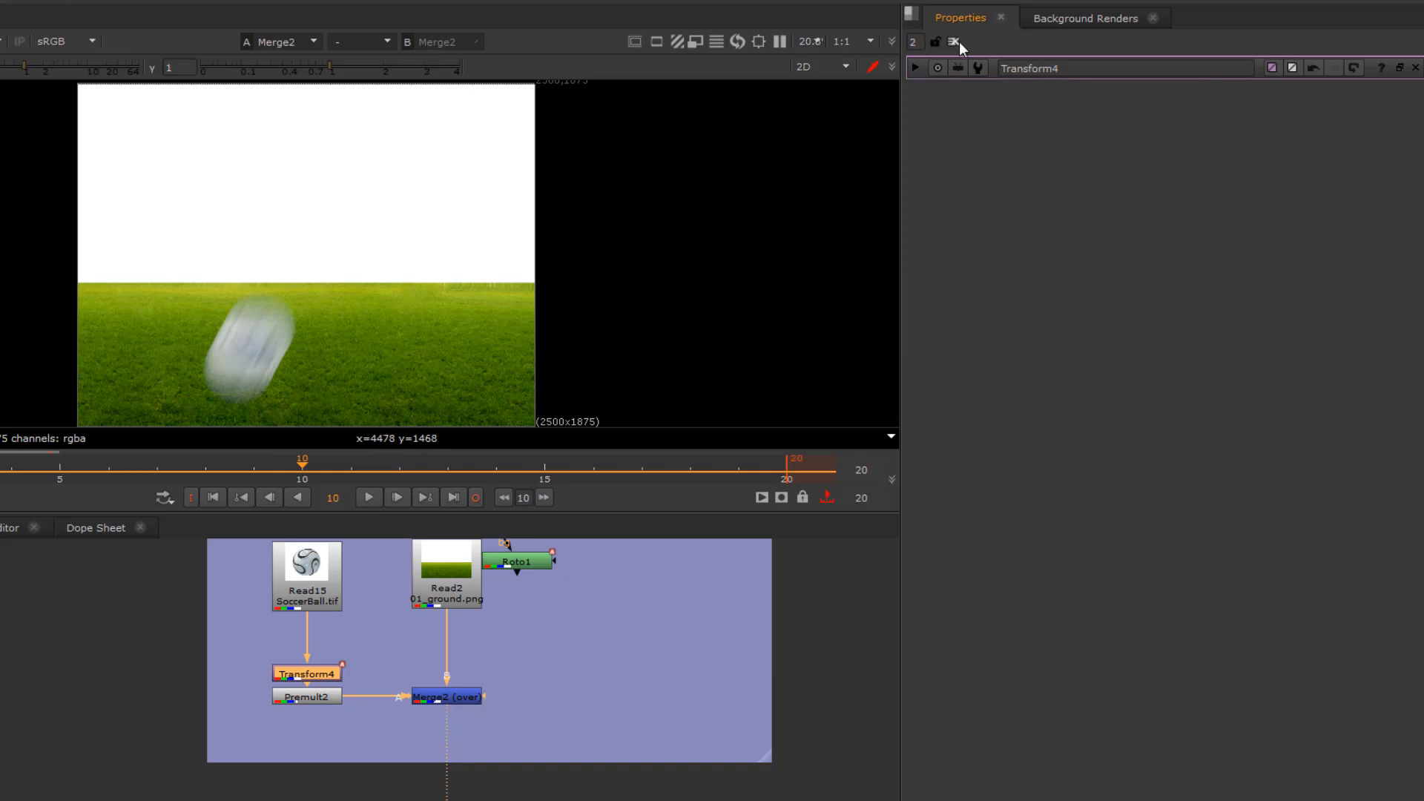
left_click(916, 69)
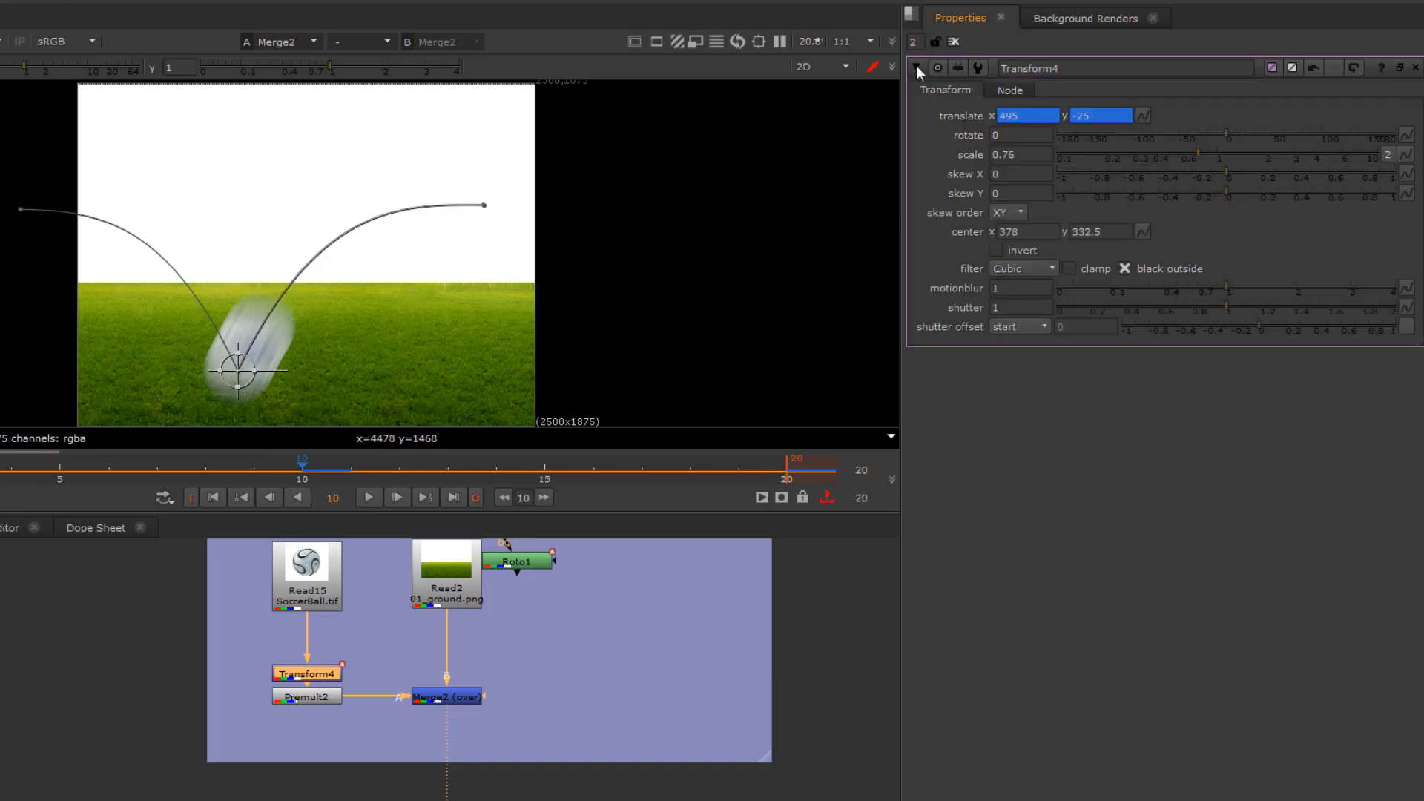
left_click(952, 43)
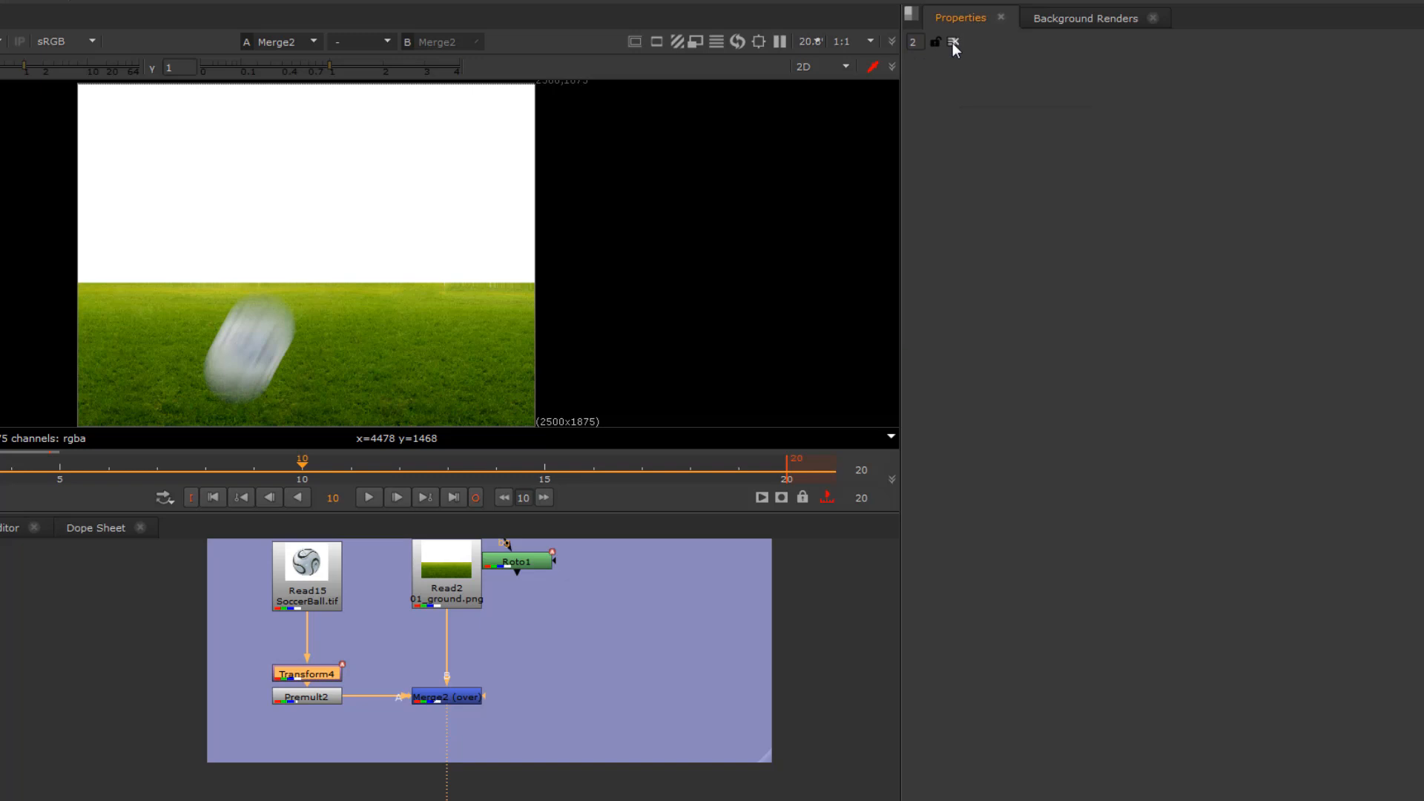
left_click(0, 475)
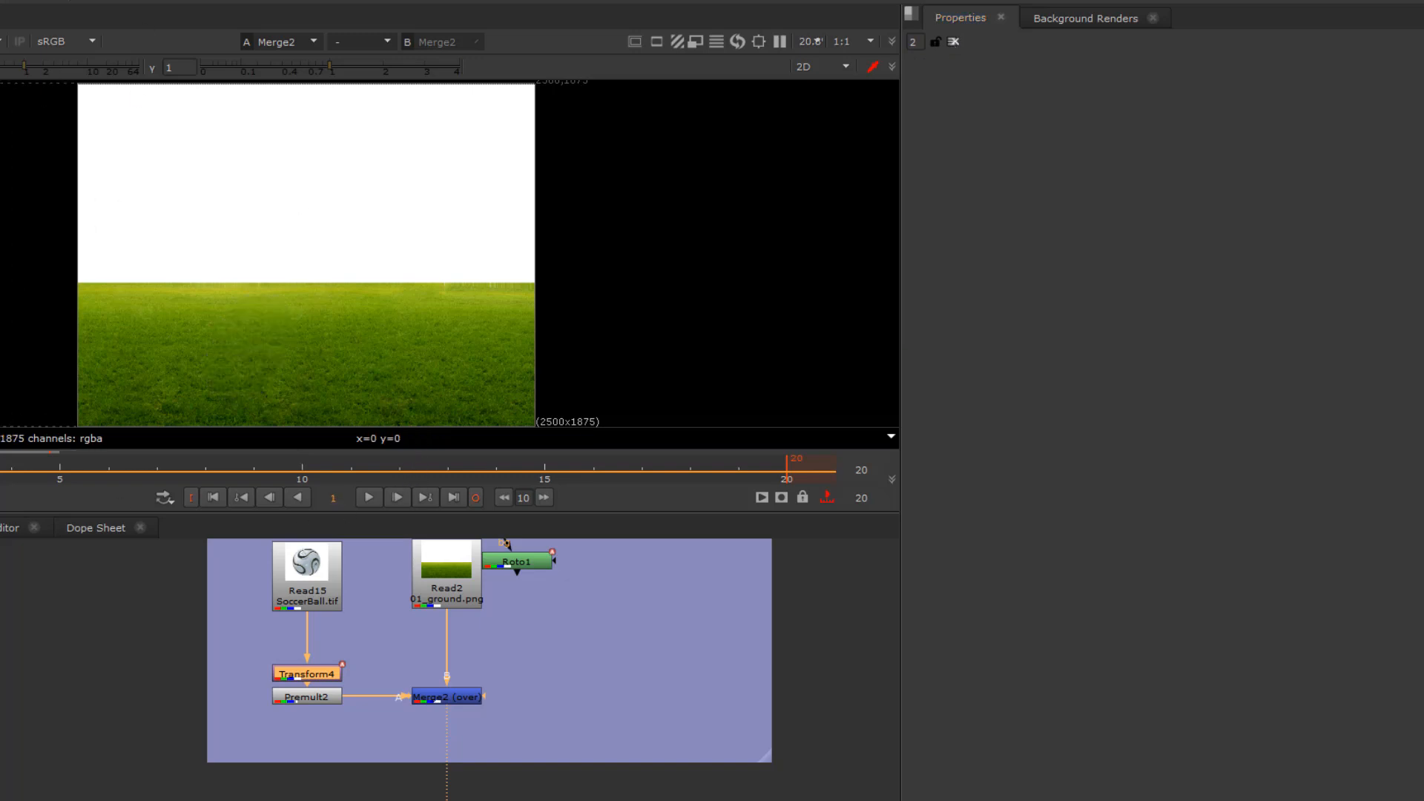
left_click(373, 496)
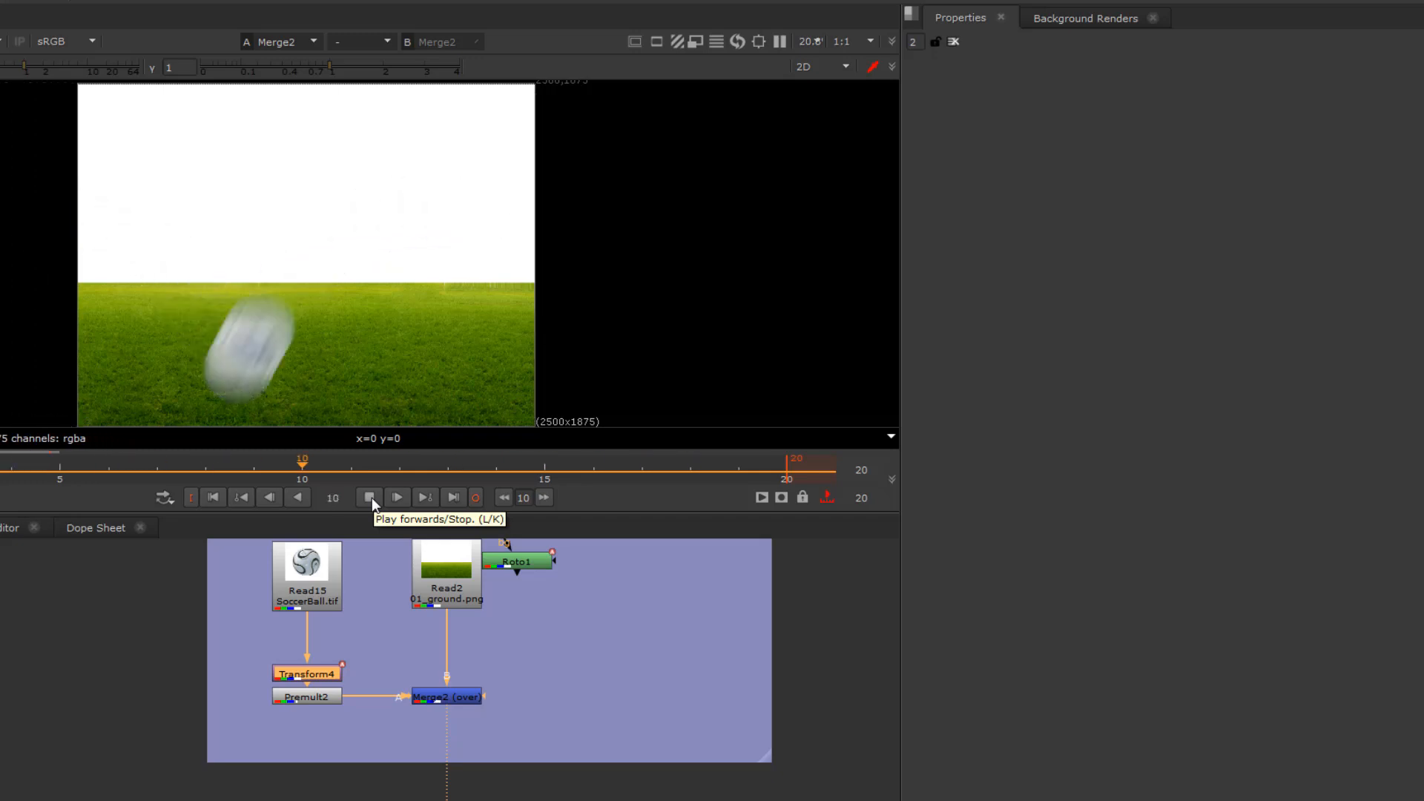
left_click(371, 497)
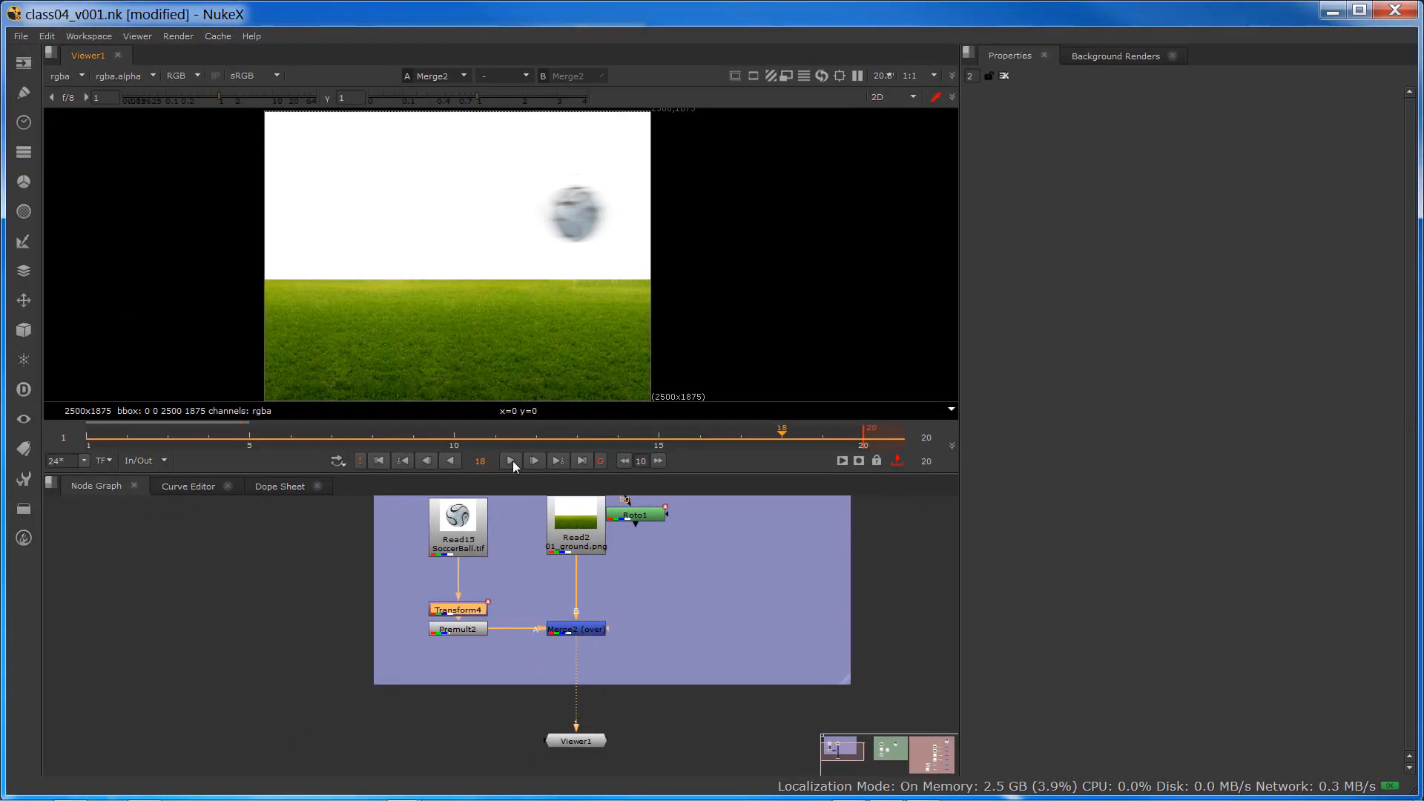
- Check the Dope Sheet and Curve Editor while no node properties are open, and return to the Node Graph
left_click(263, 487)
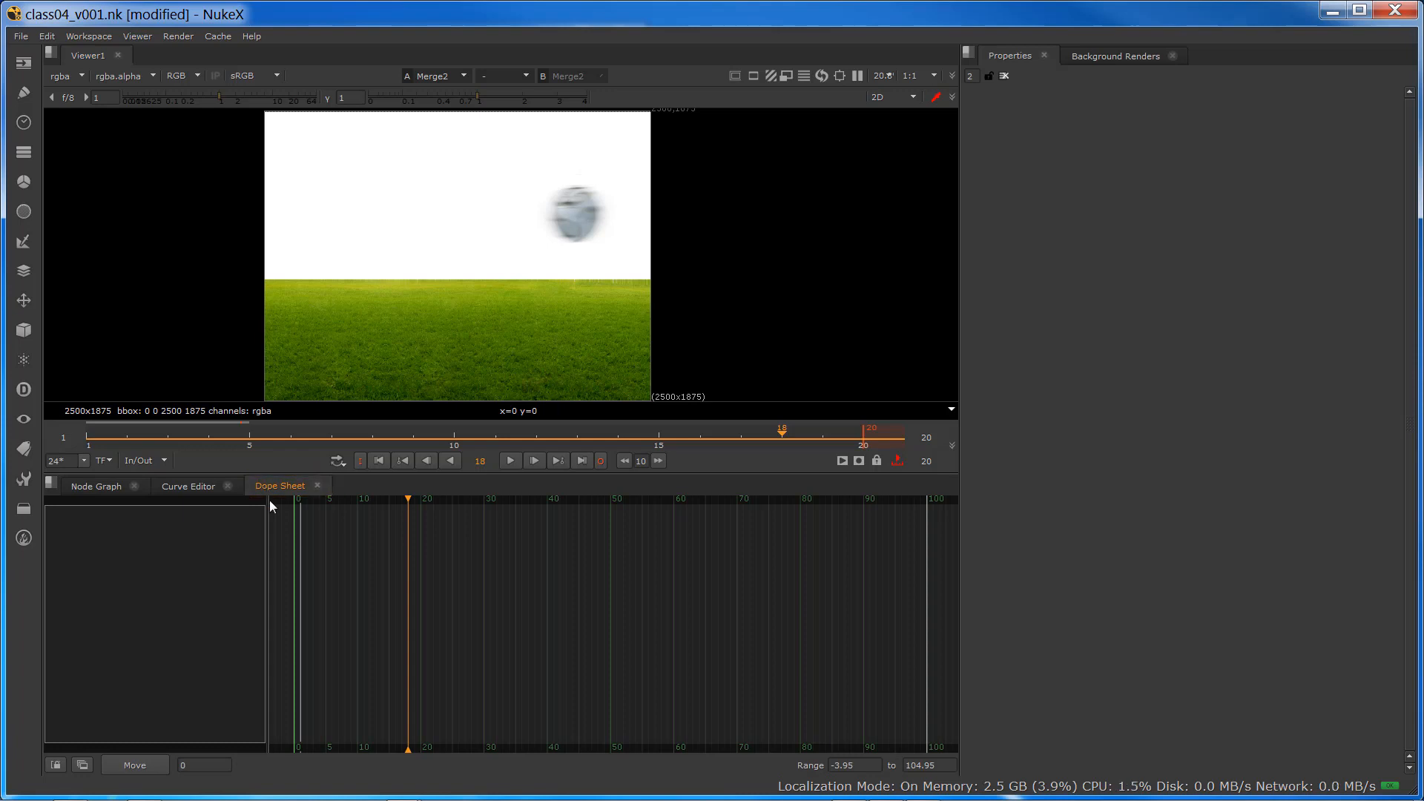
left_click(181, 486)
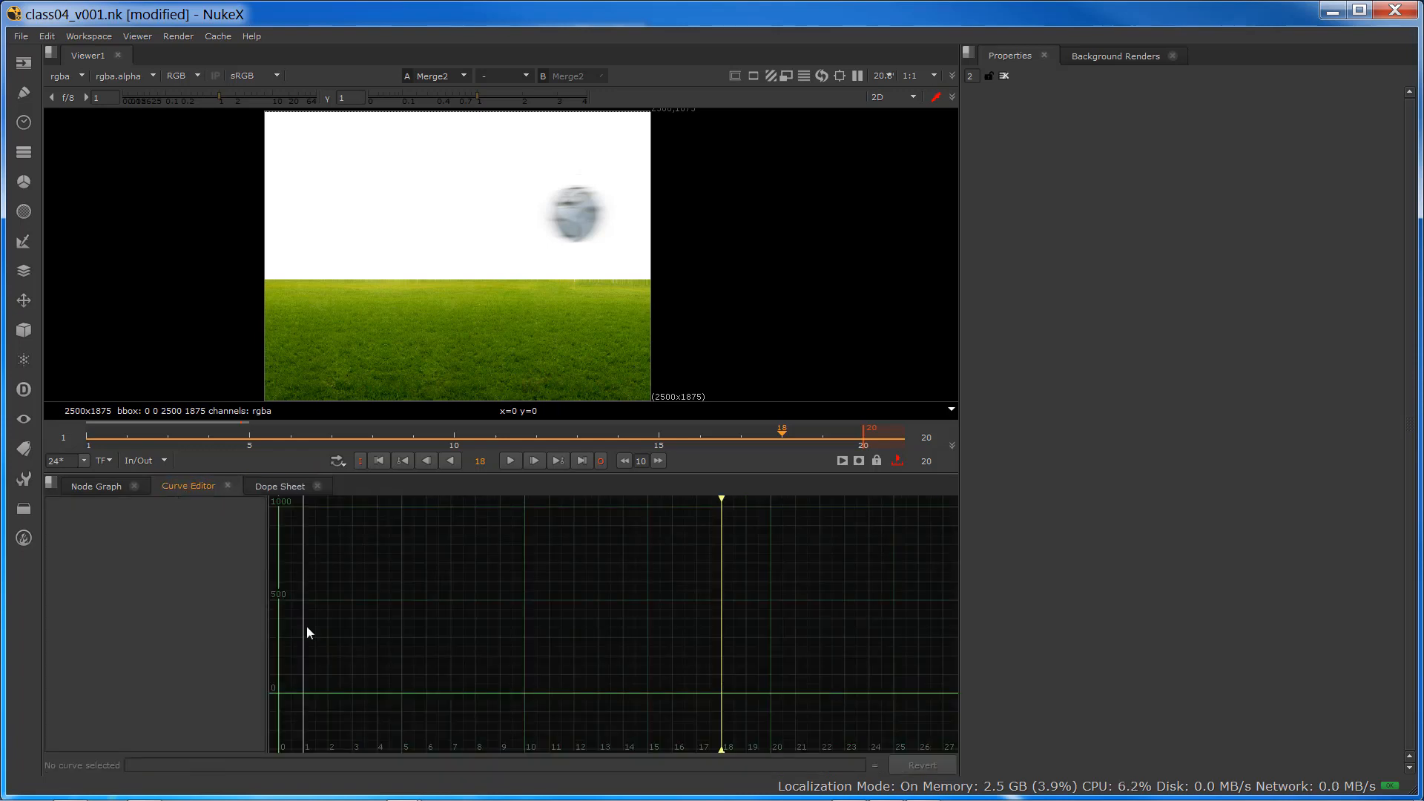
left_click(287, 487)
left_click(97, 486)
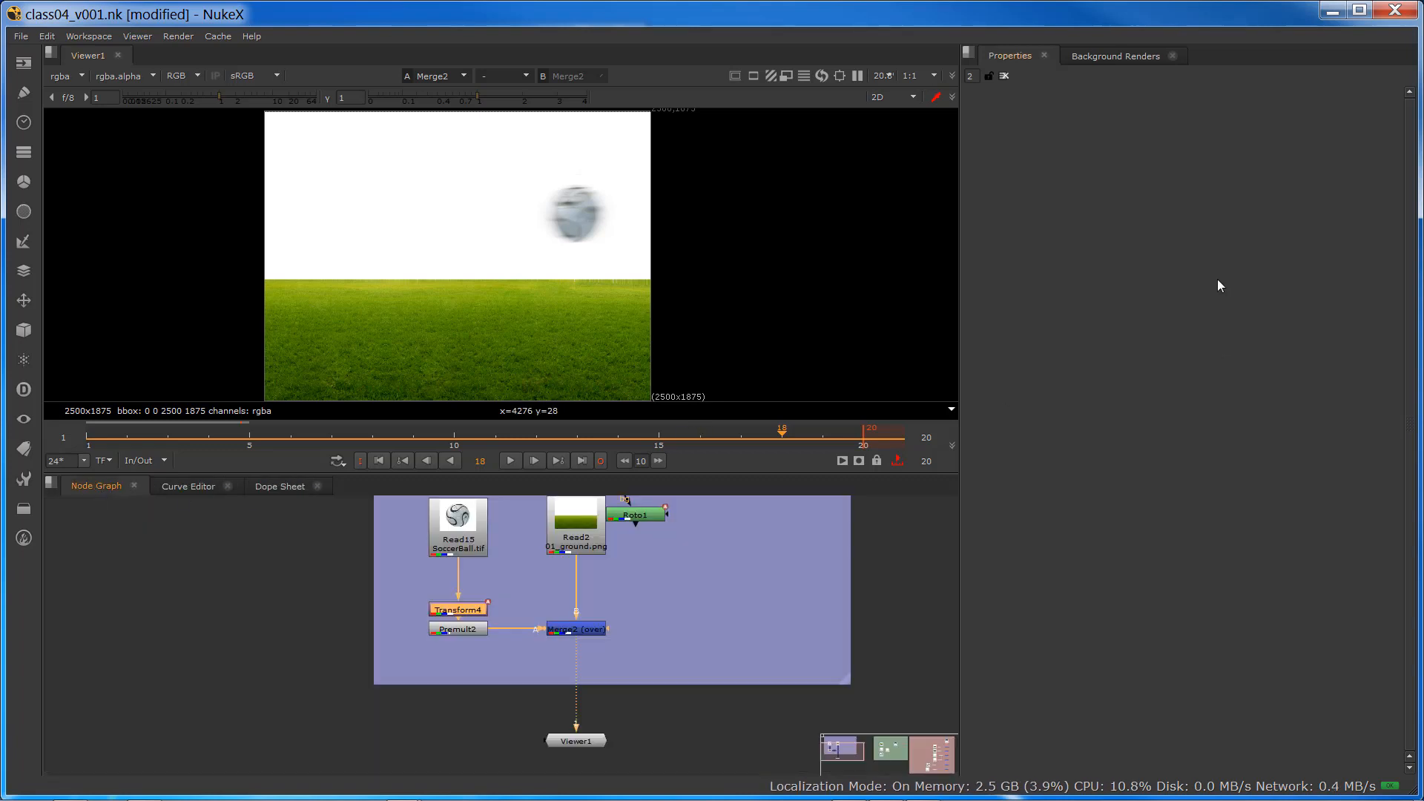
- Open the Transform4 properties and examine its translate keyframes at frames 10 and 20 in the Dope Sheet
double_click(458, 609)
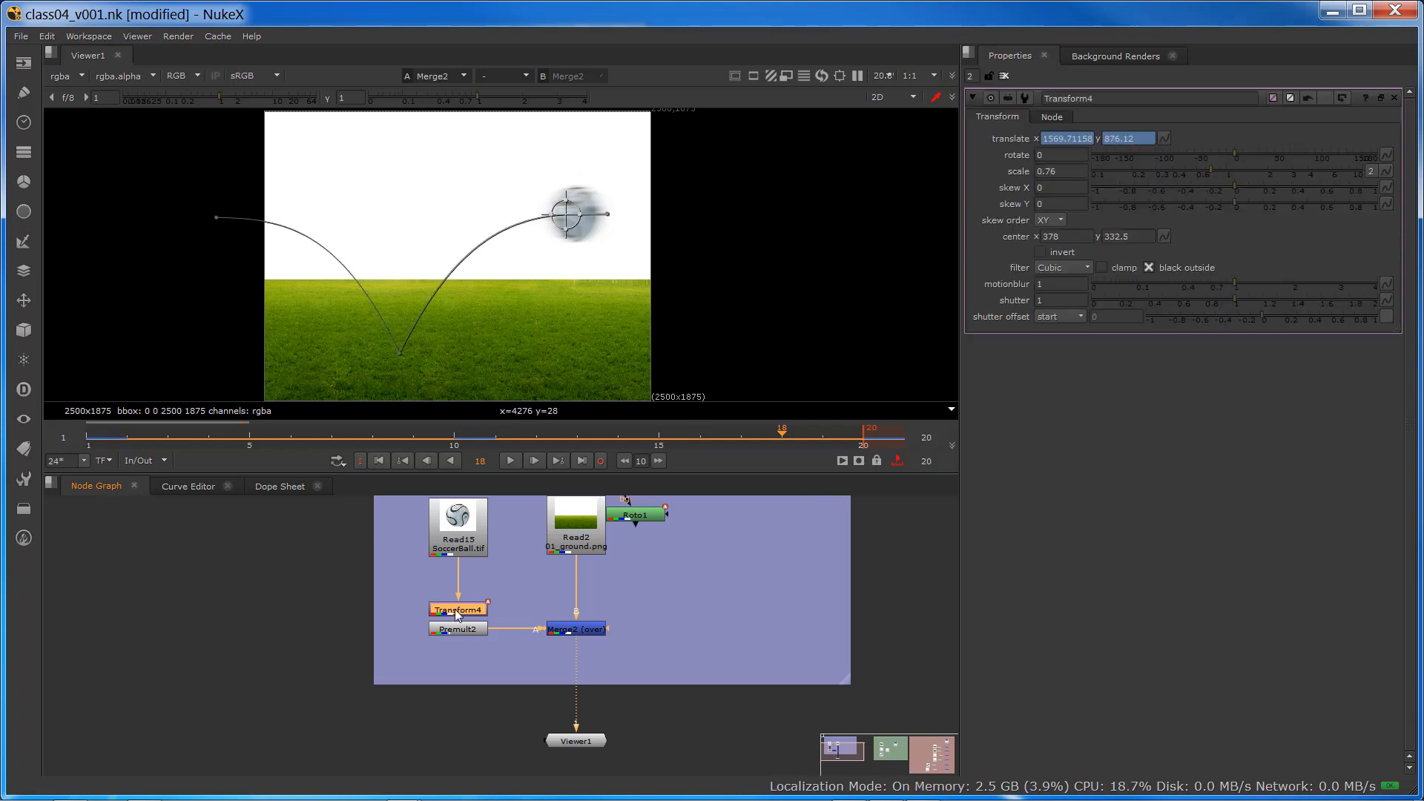
left_click(176, 486)
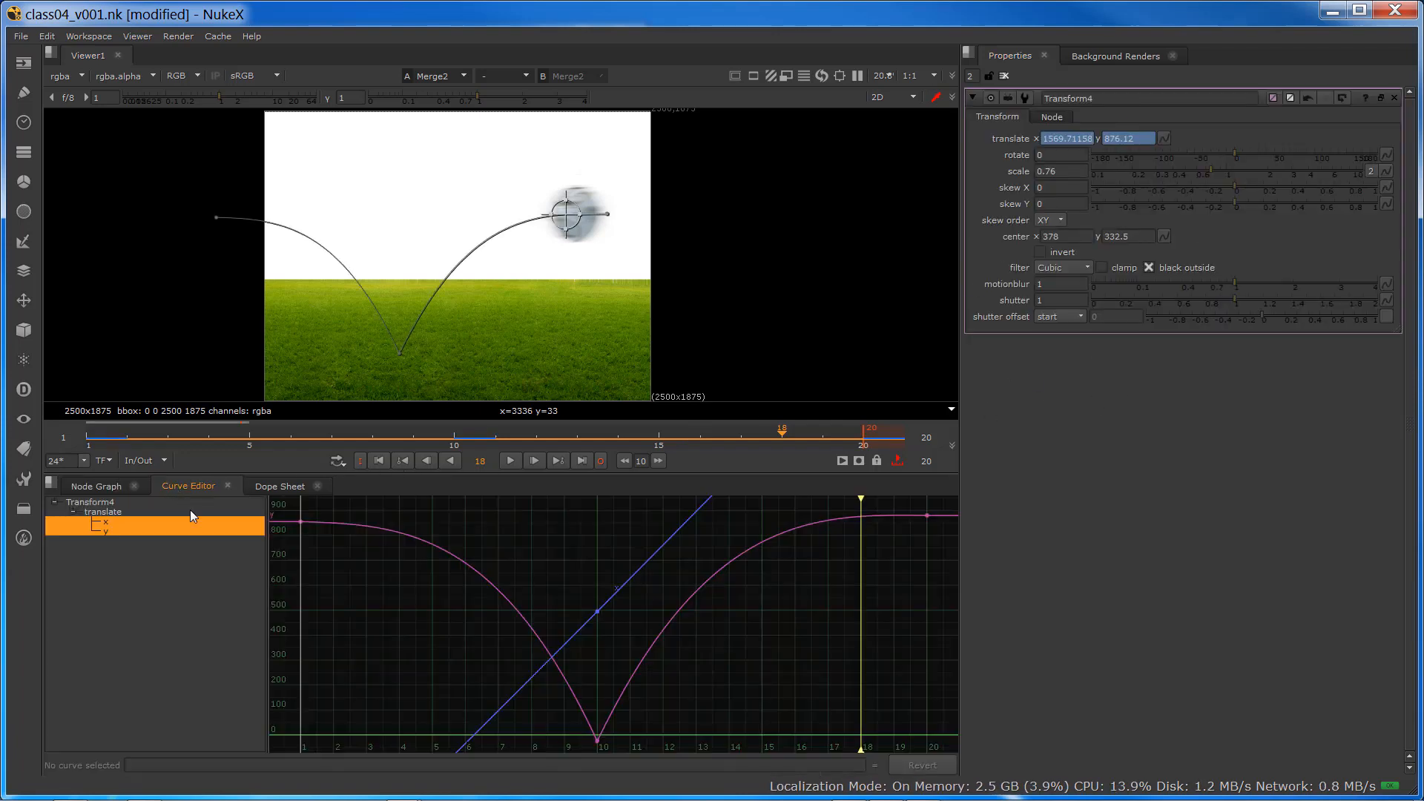
left_click(280, 487)
scroll(310, 528, "up", 3)
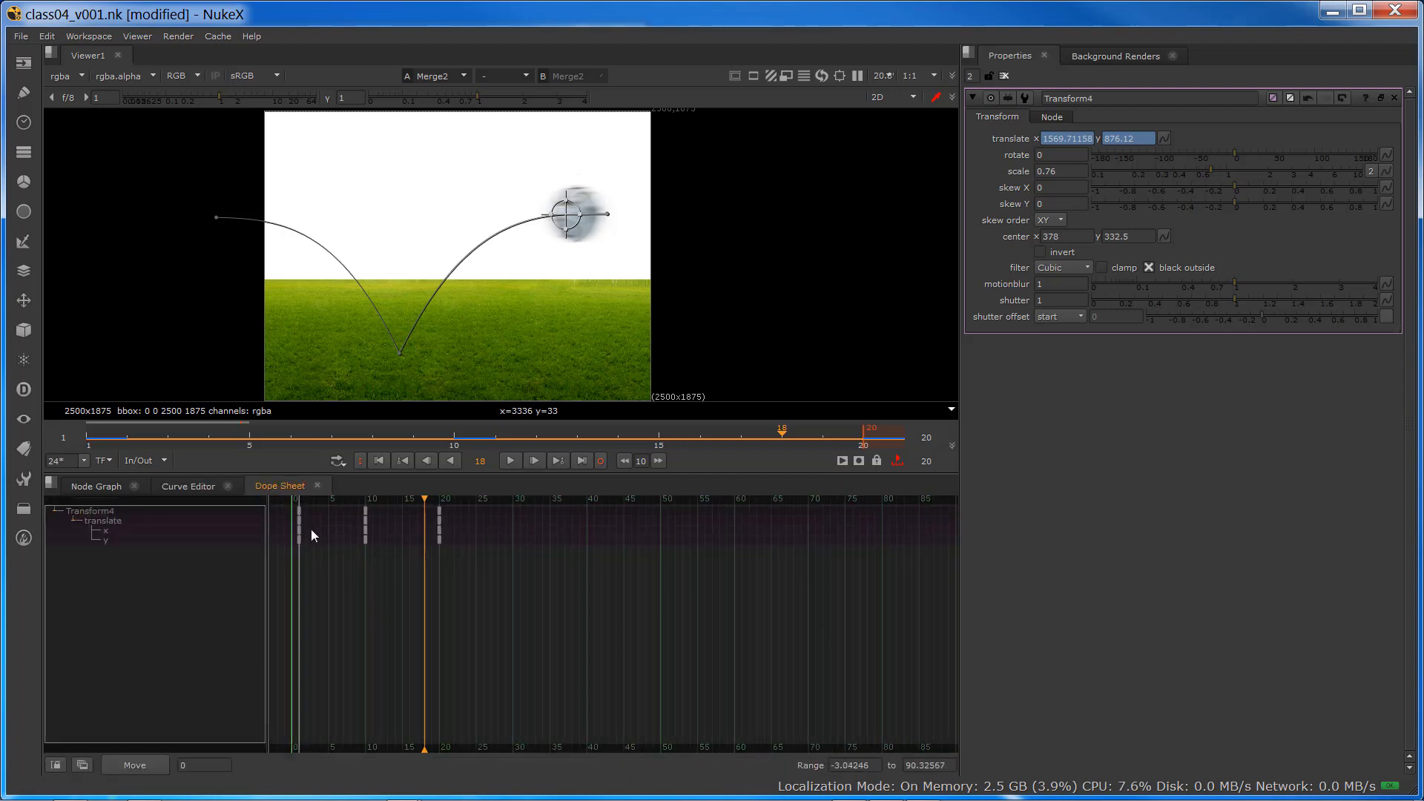
middle_click_drag(360, 565, 451, 579)
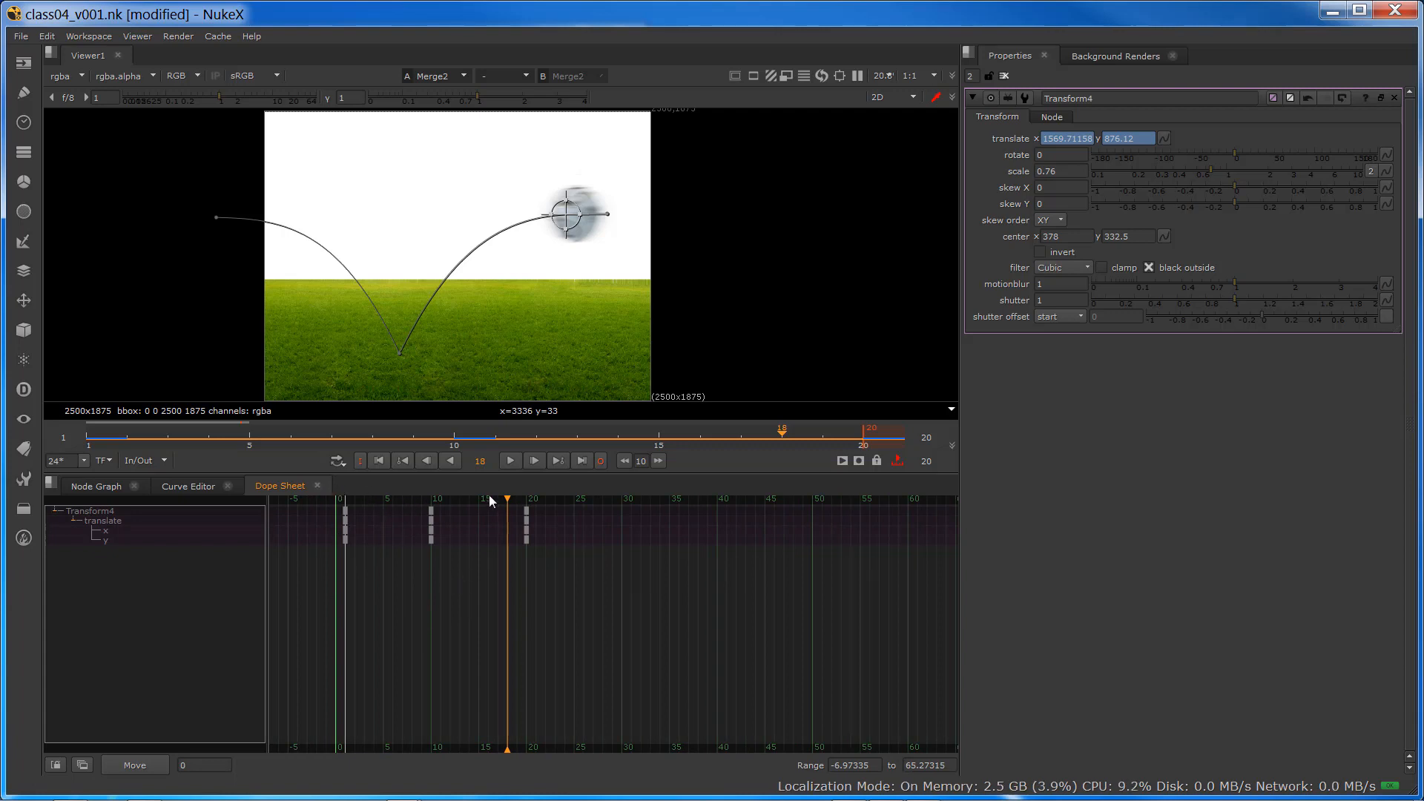
left_click_drag(561, 579, 507, 535)
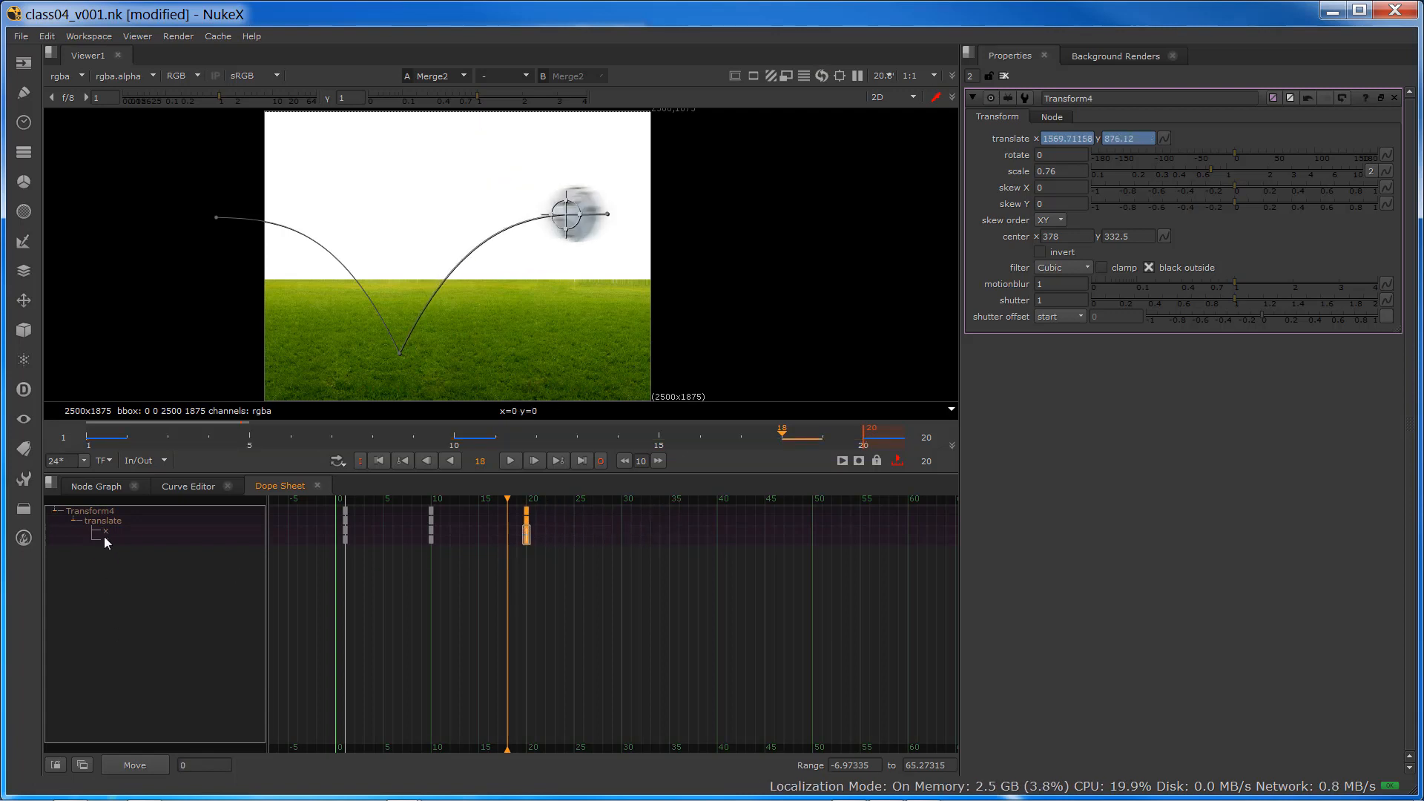
left_click_drag(459, 552, 430, 541)
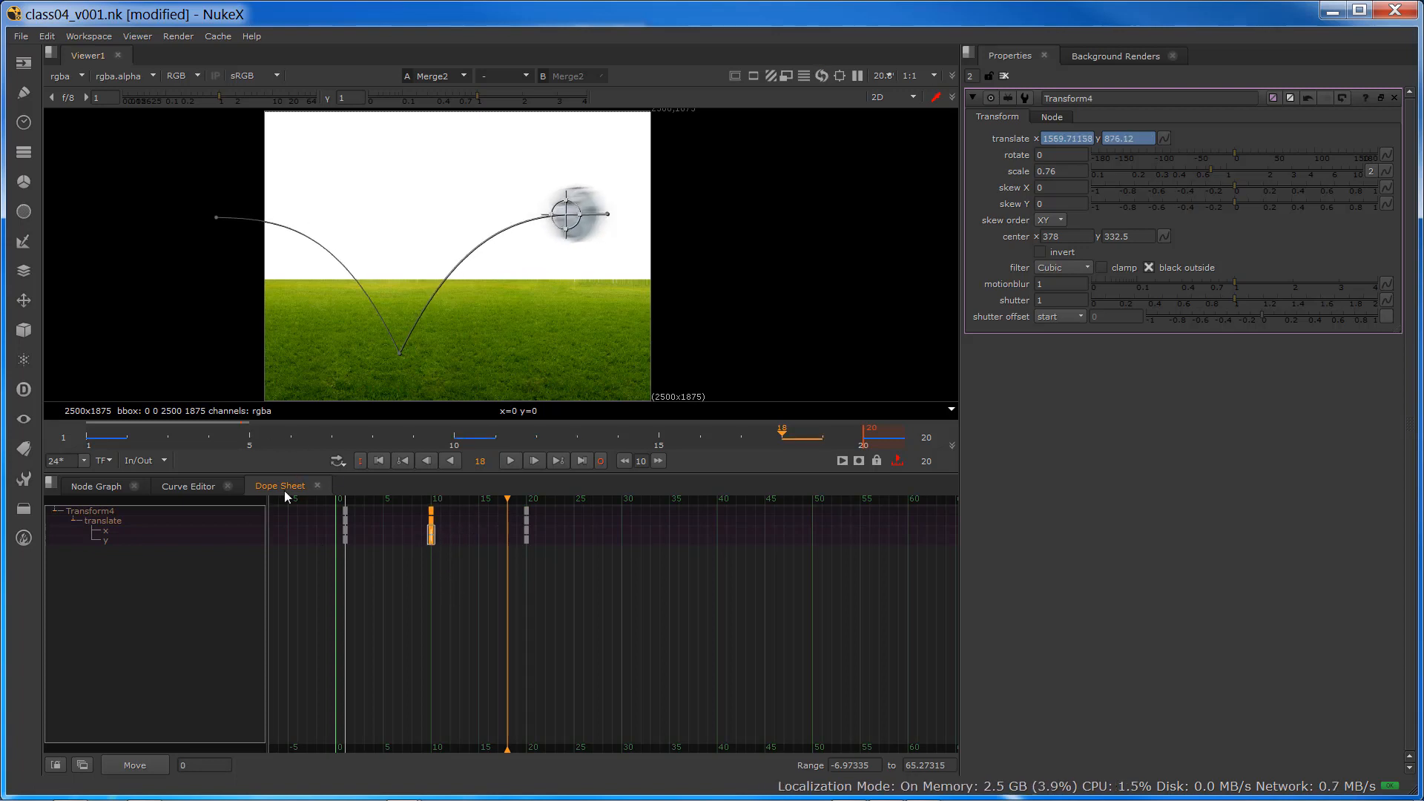
right_click(433, 522)
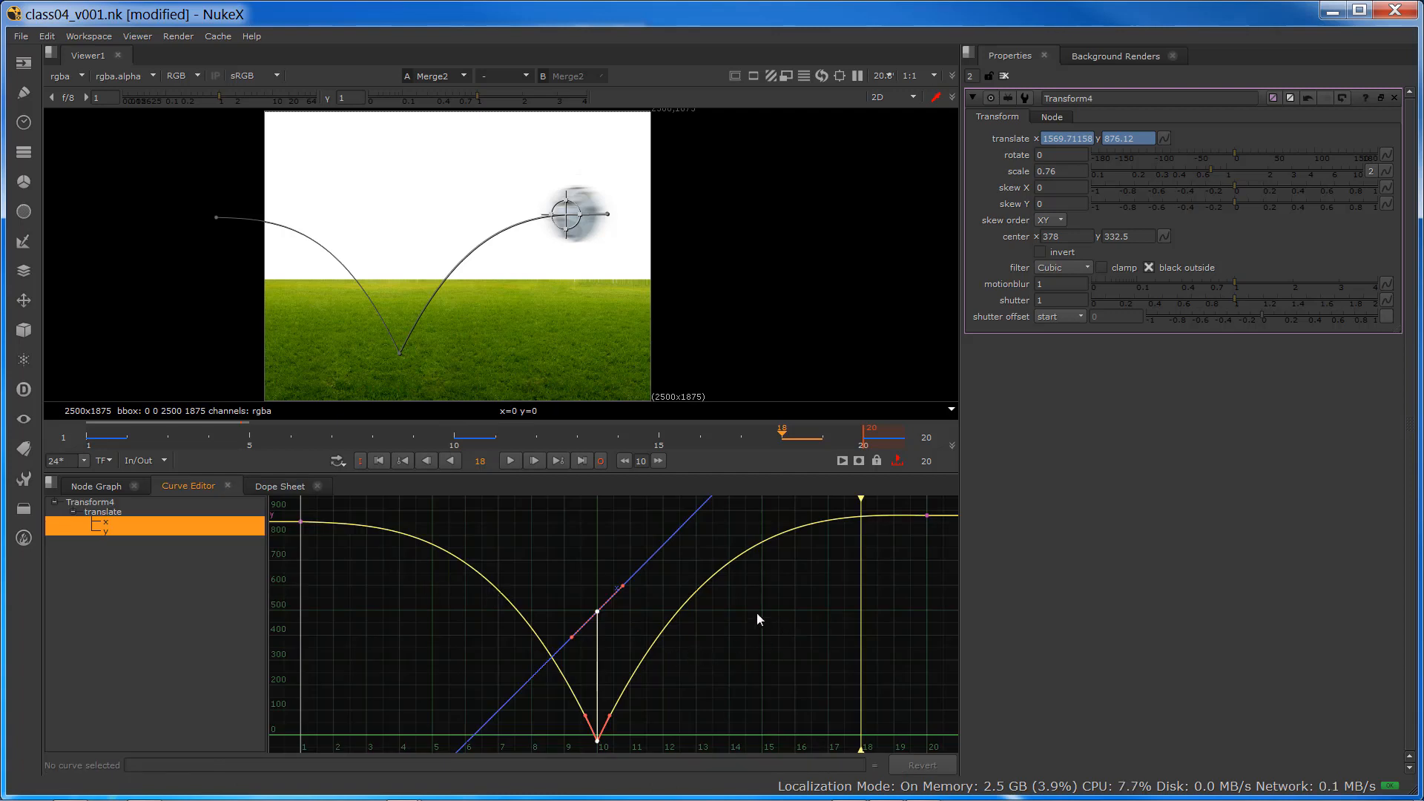
- In the Curve Editor, try lowering Transform4's translate y key at frame 20 and raise it back to about 900
left_click_drag(904, 509, 928, 606)
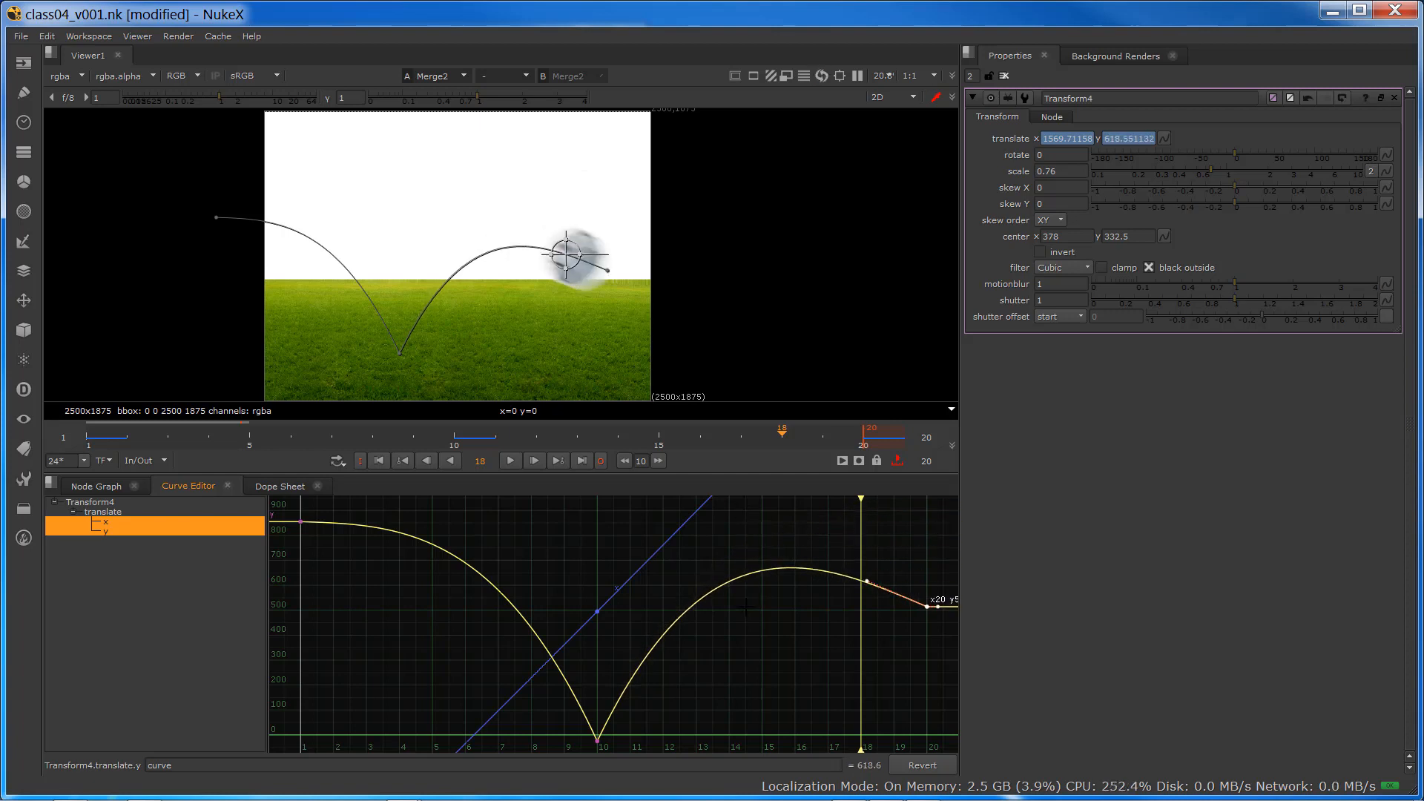
left_click_drag(745, 606, 747, 605)
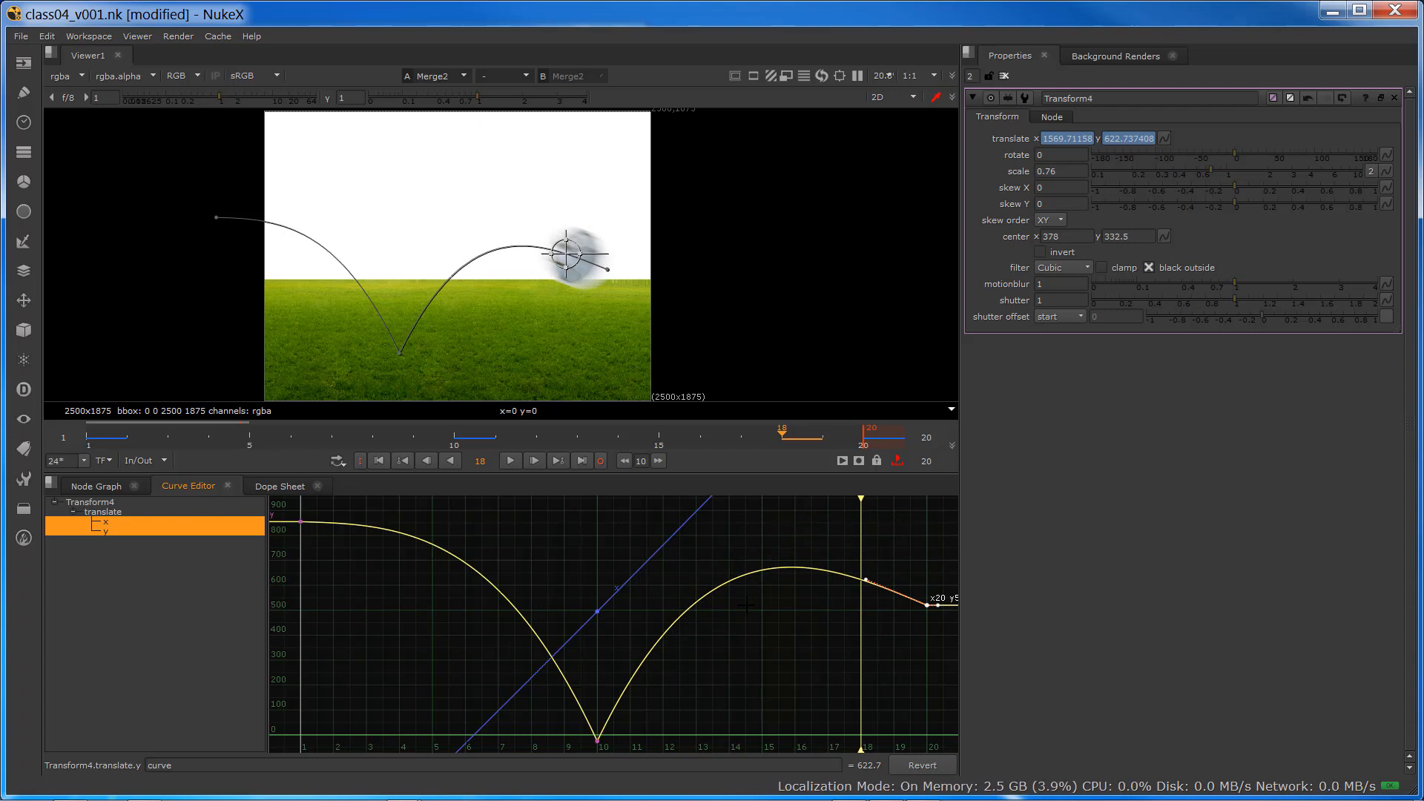
left_click_drag(746, 606, 723, 506)
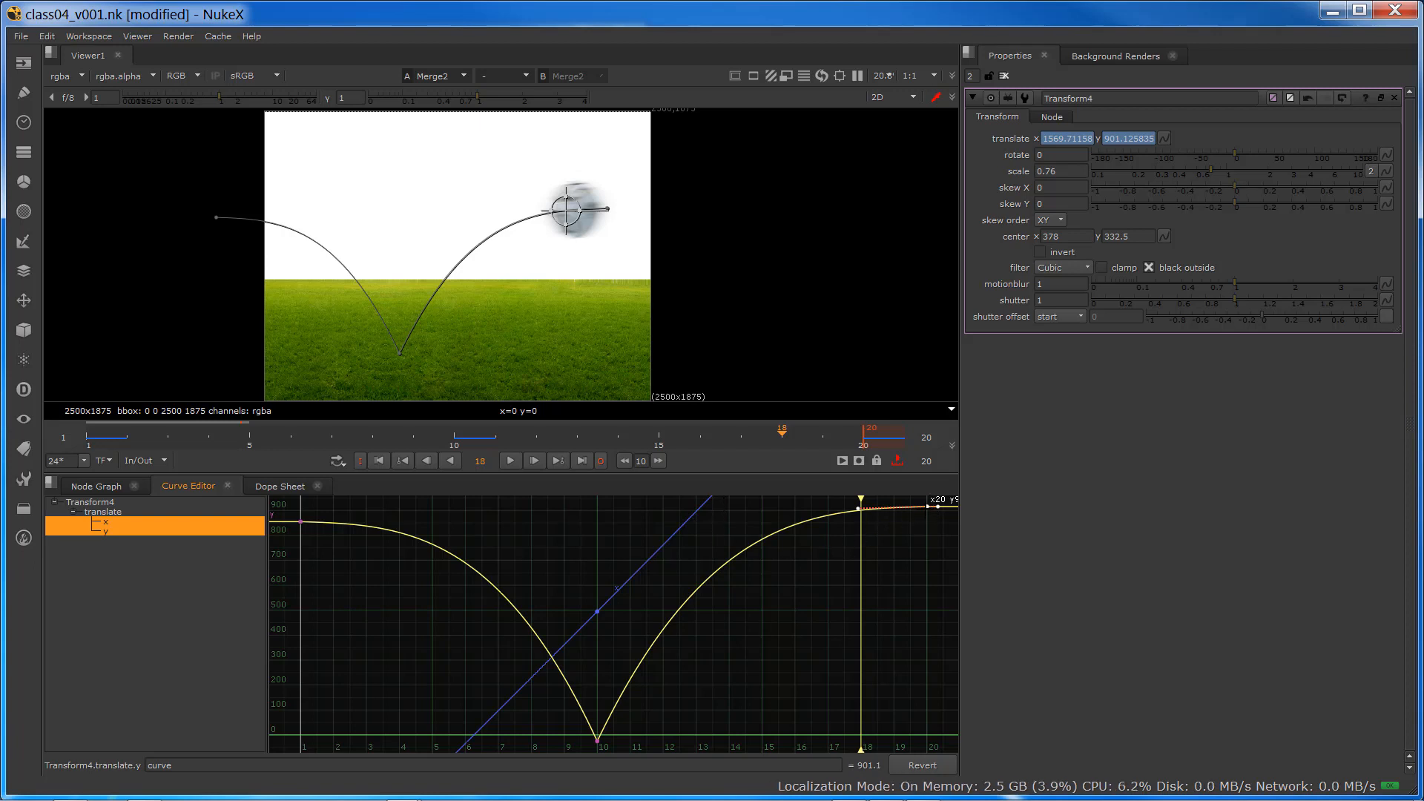
mouse_move(931, 507)
left_mouse_down()
mouse_move(761, 524)
mouse_move(926, 510)
left_mouse_up()
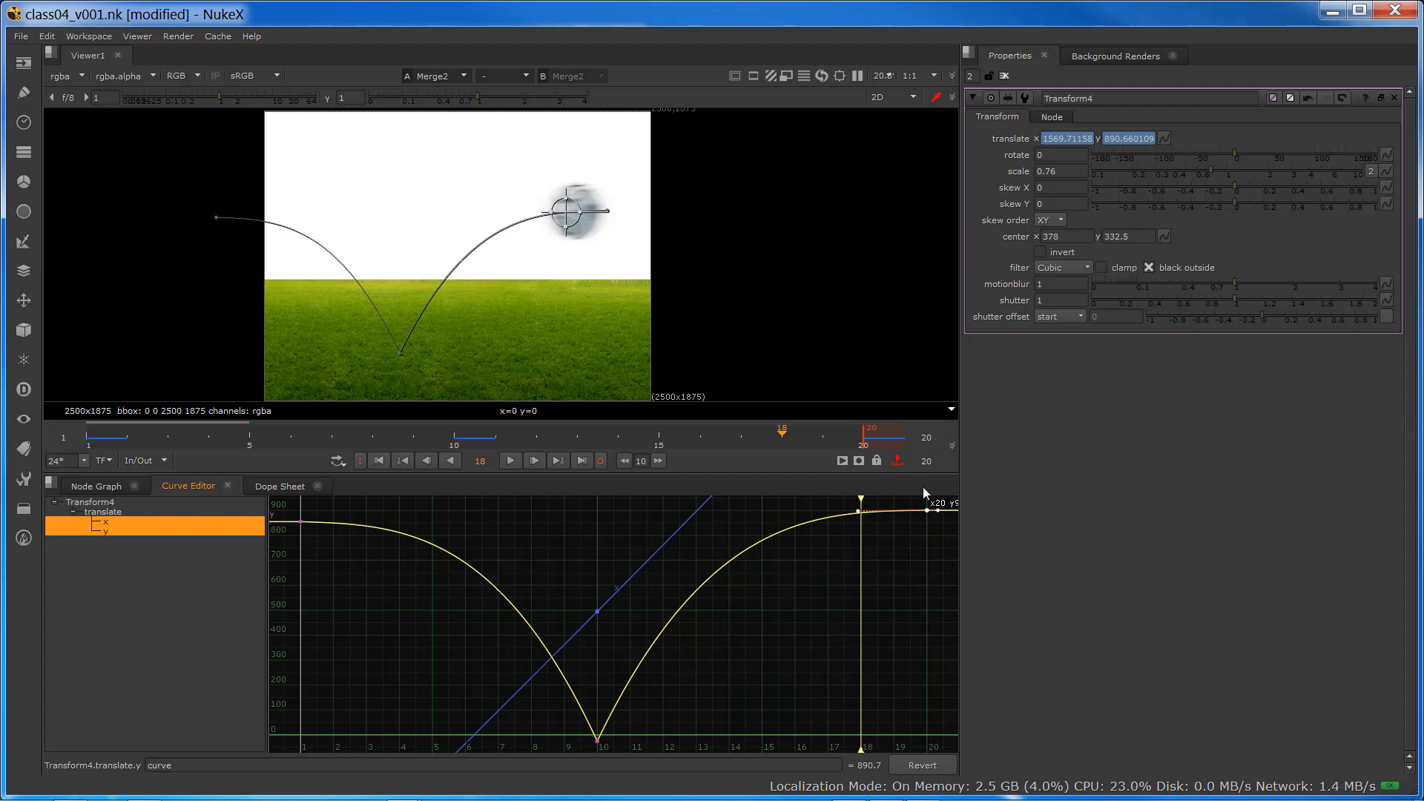
- Return to the Node Graph and move the Roto1 node away from Read2 to free up space
left_click(95, 486)
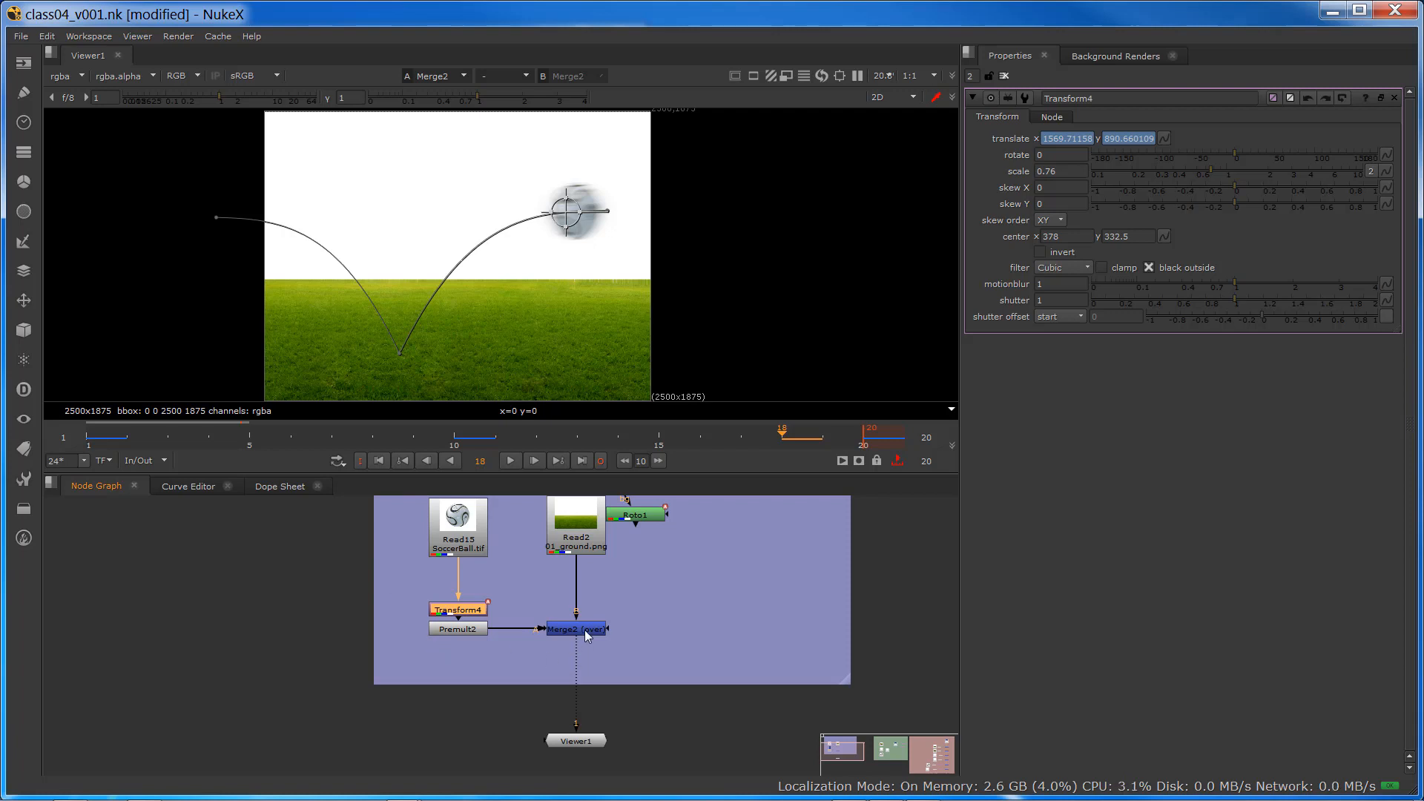
scroll(667, 626, "up", 5)
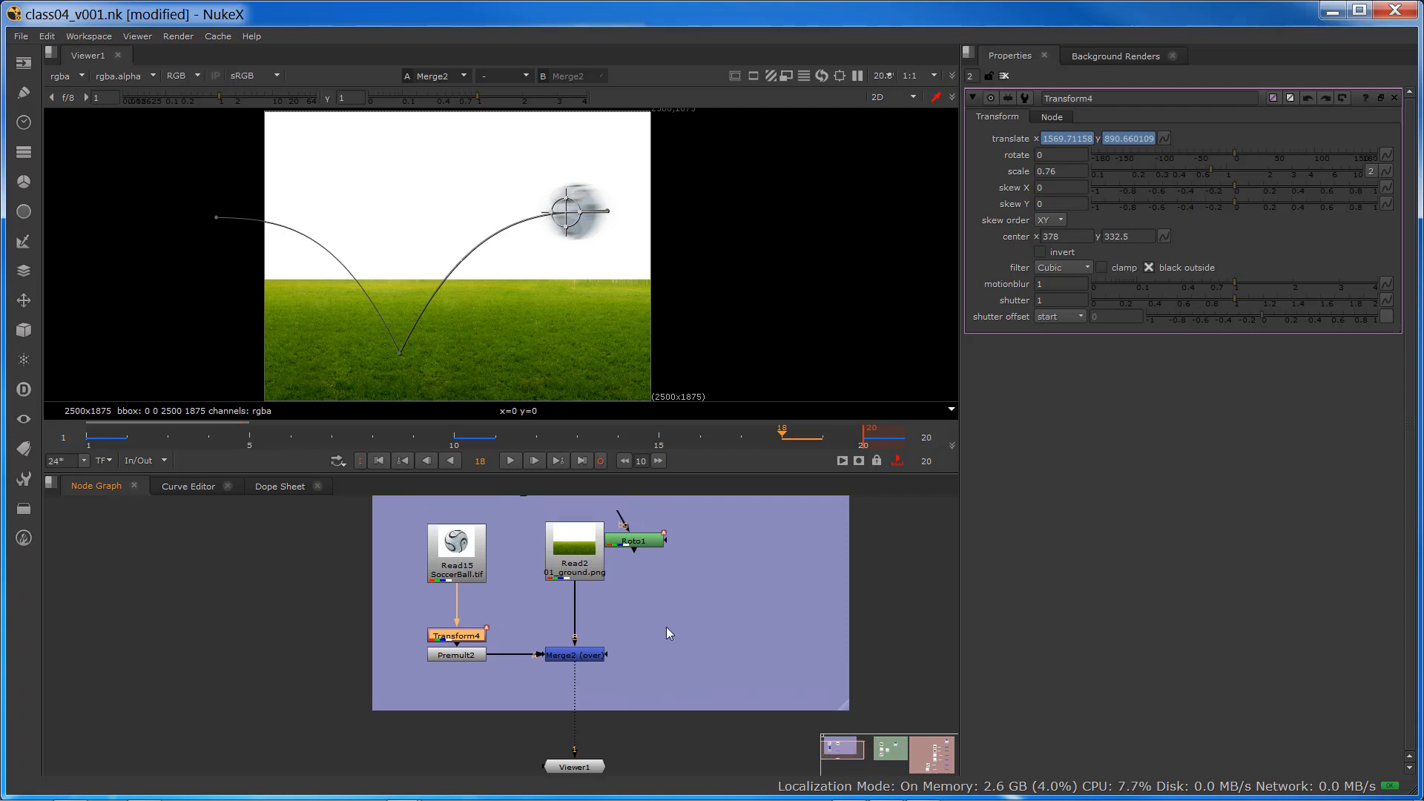
scroll(612, 621, "up", 2)
left_click_drag(512, 514, 678, 641)
left_click_drag(709, 491, 693, 635)
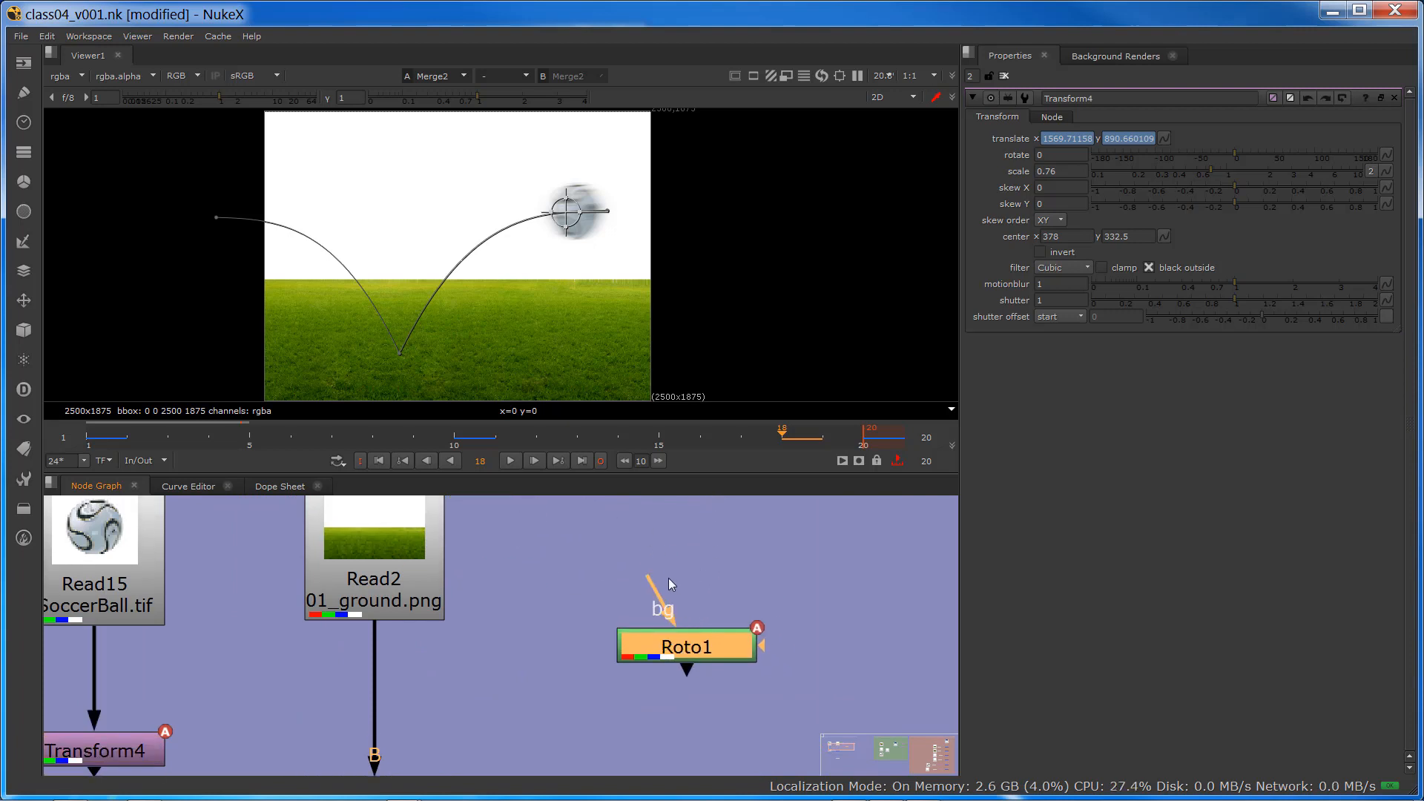
left_click_drag(679, 748, 930, 752)
middle_click_drag(365, 687, 643, 554)
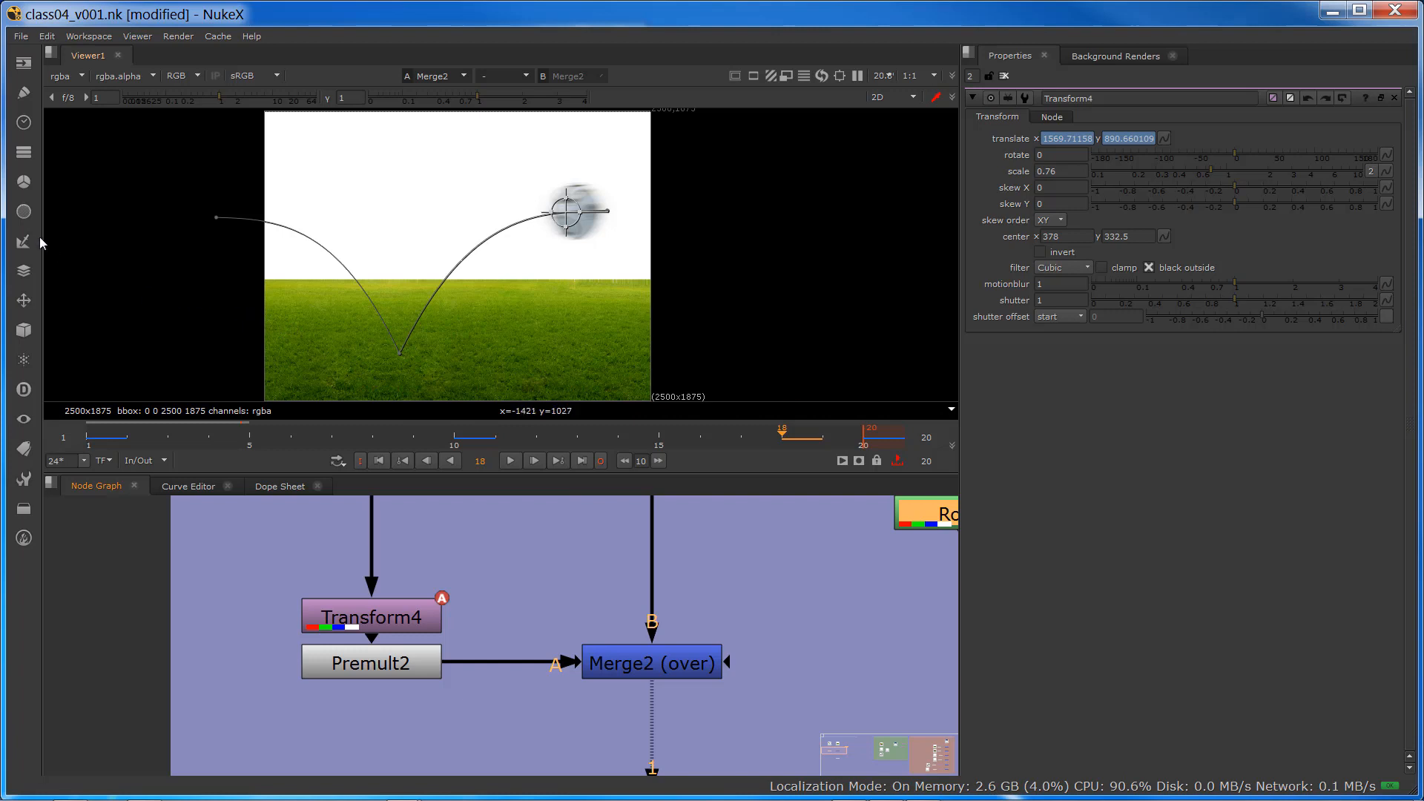
- Add a TransformMasked node and place it just below Premult2
left_click(24, 300)
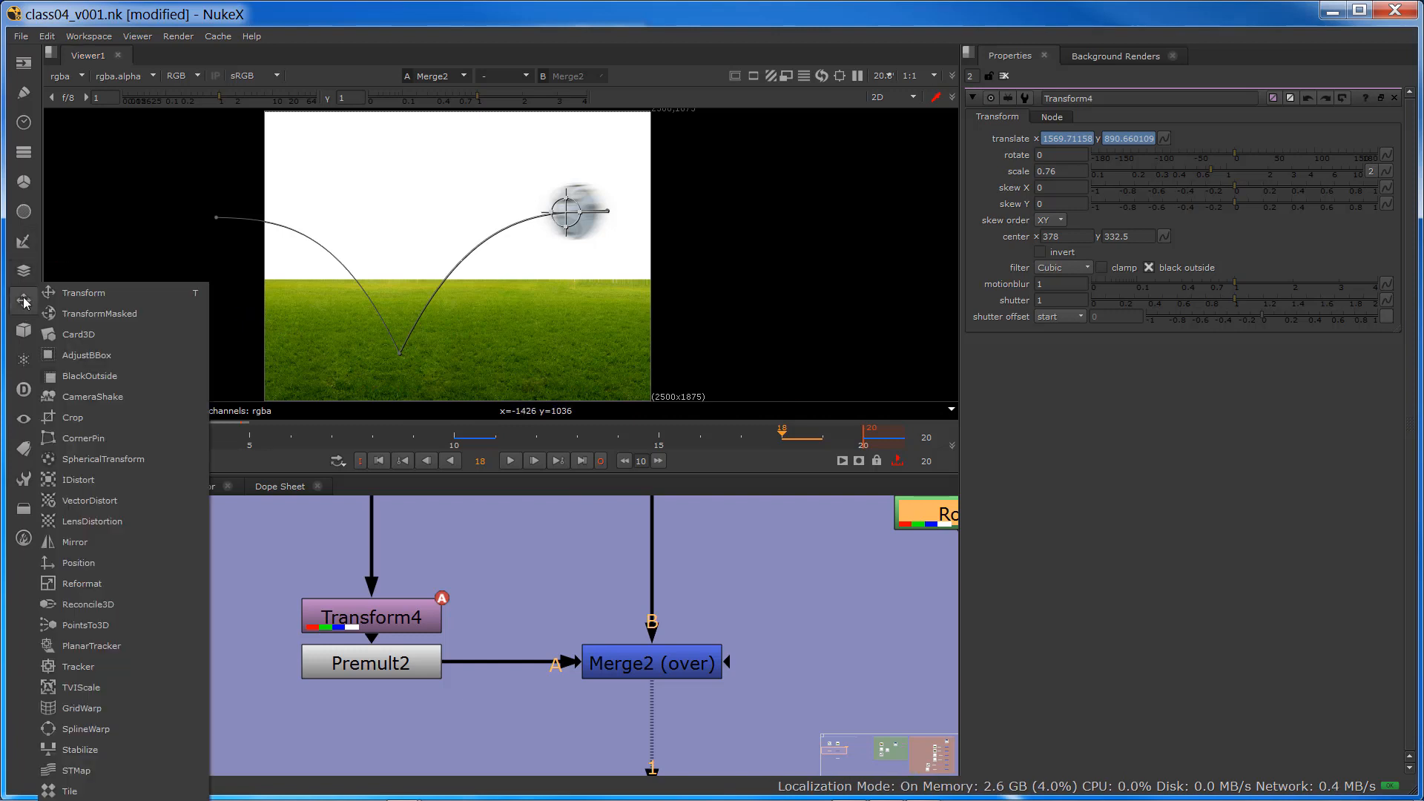
left_click(117, 314)
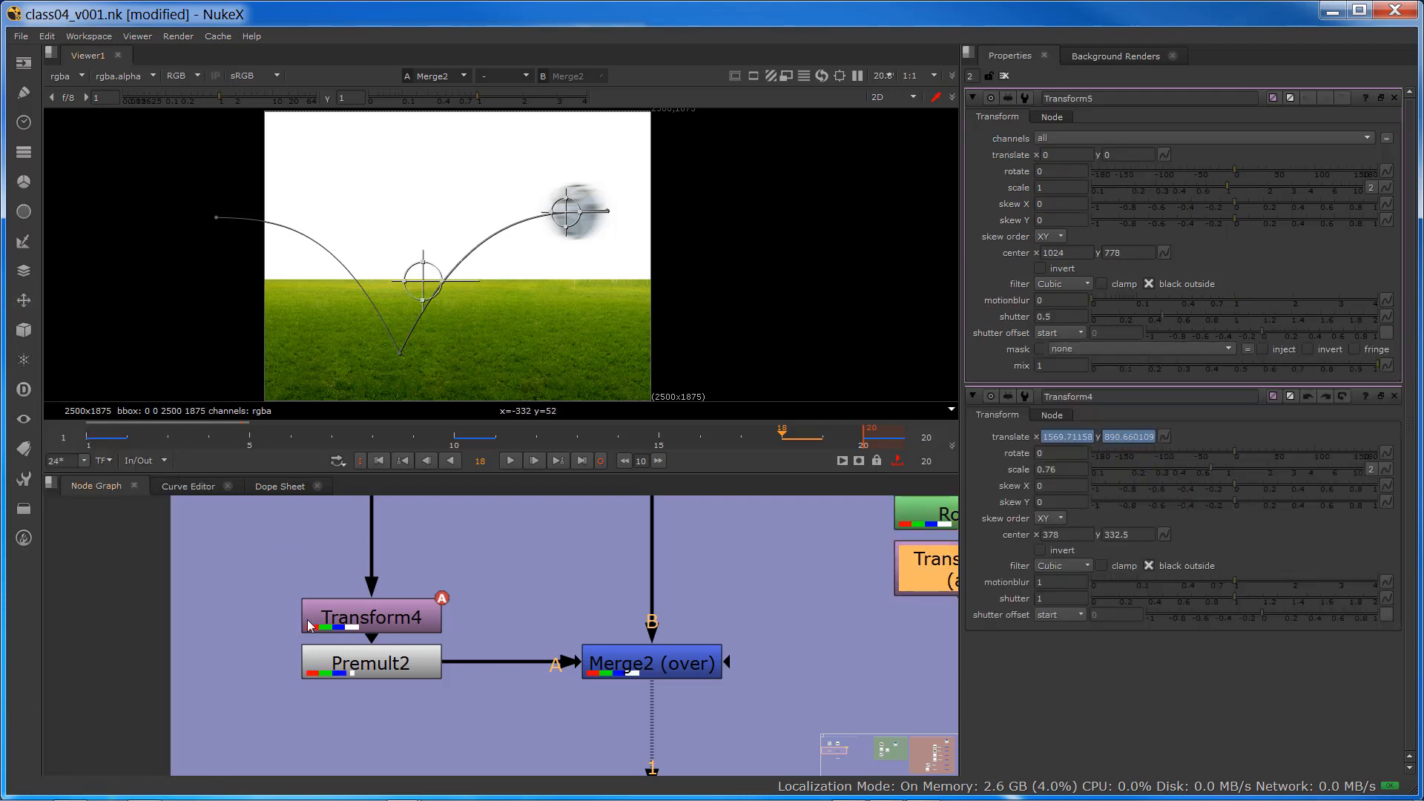
scroll(758, 634, "down", 2)
left_click_drag(886, 599, 471, 709)
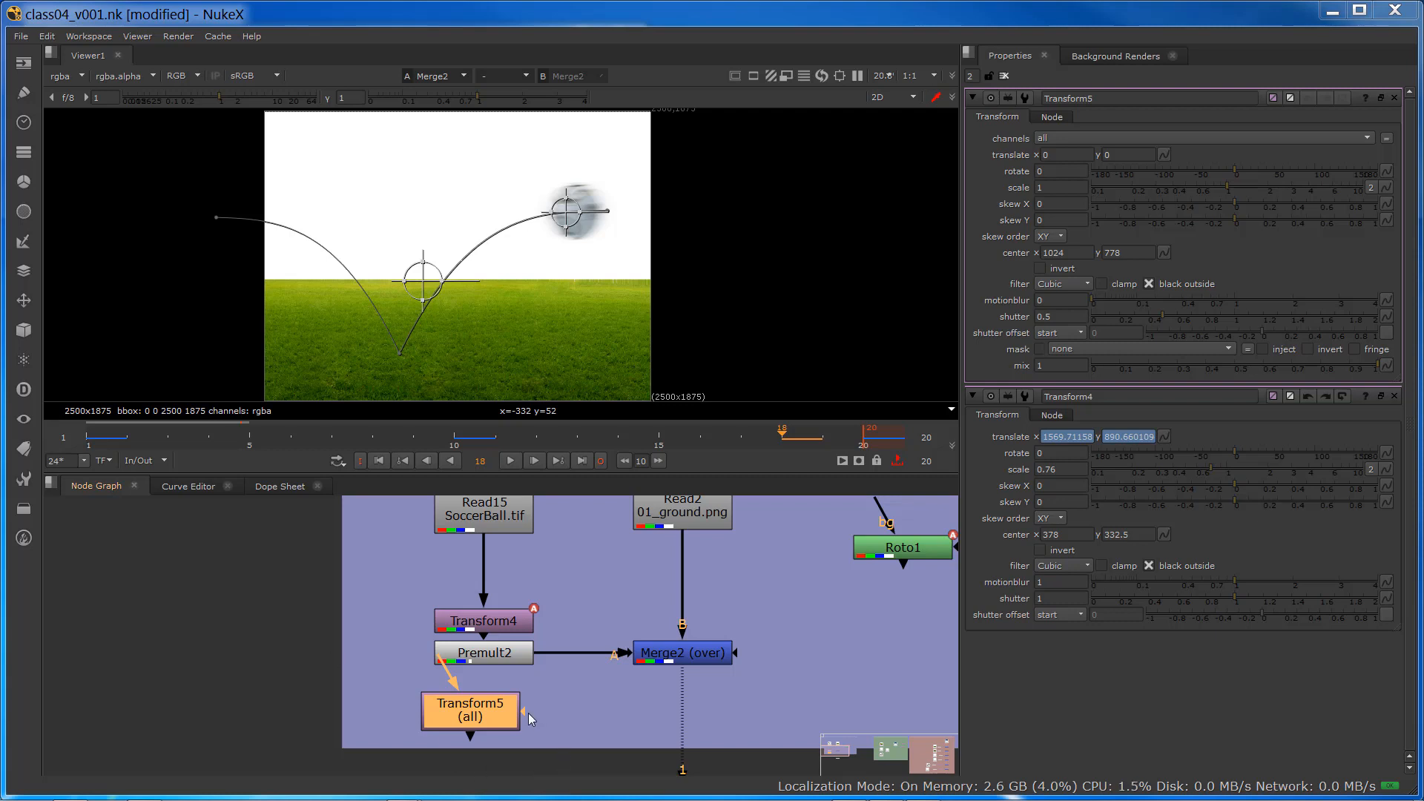
- Pull out the mask input of Transform5 to examine it and move Roto1 beside the Merge2 node
left_click_drag(524, 713, 586, 738)
left_click_drag(874, 550, 801, 667)
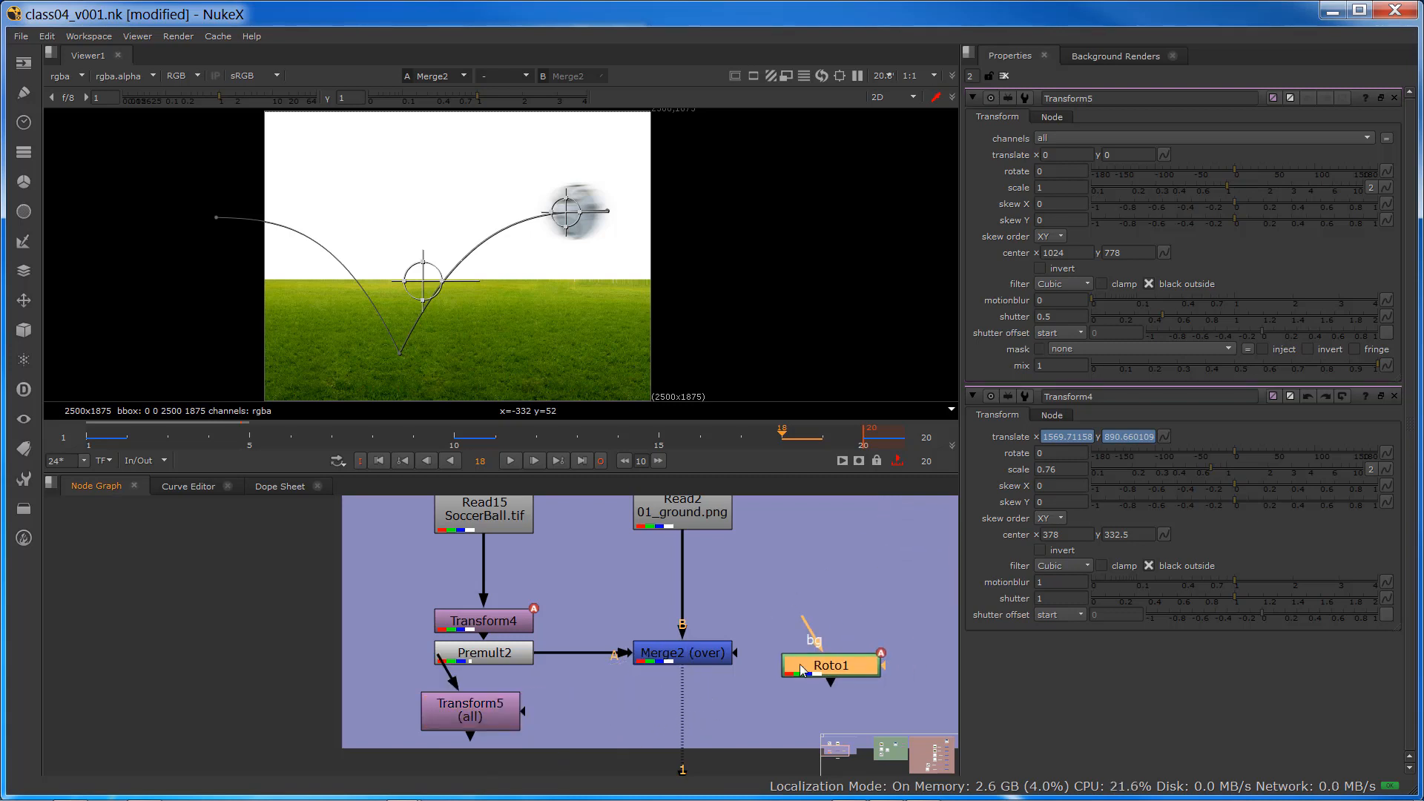
left_click_drag(527, 712, 469, 711)
left_click(469, 710)
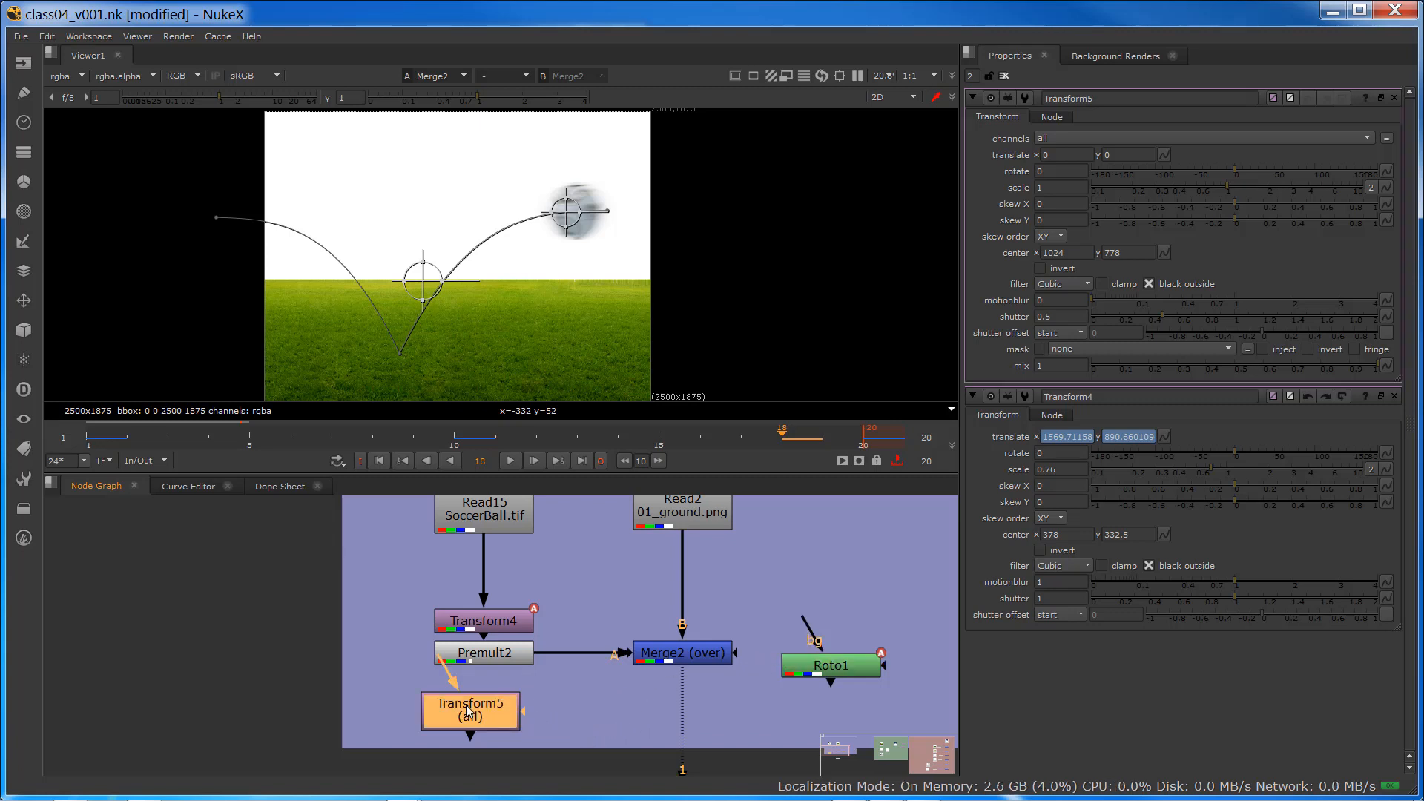
- Insert Transform5 between Transform4 and Premult2, making room by lowering Premult2 and Merge2, and bring up the Transform4 properties
left_click_drag(468, 711, 353, 621)
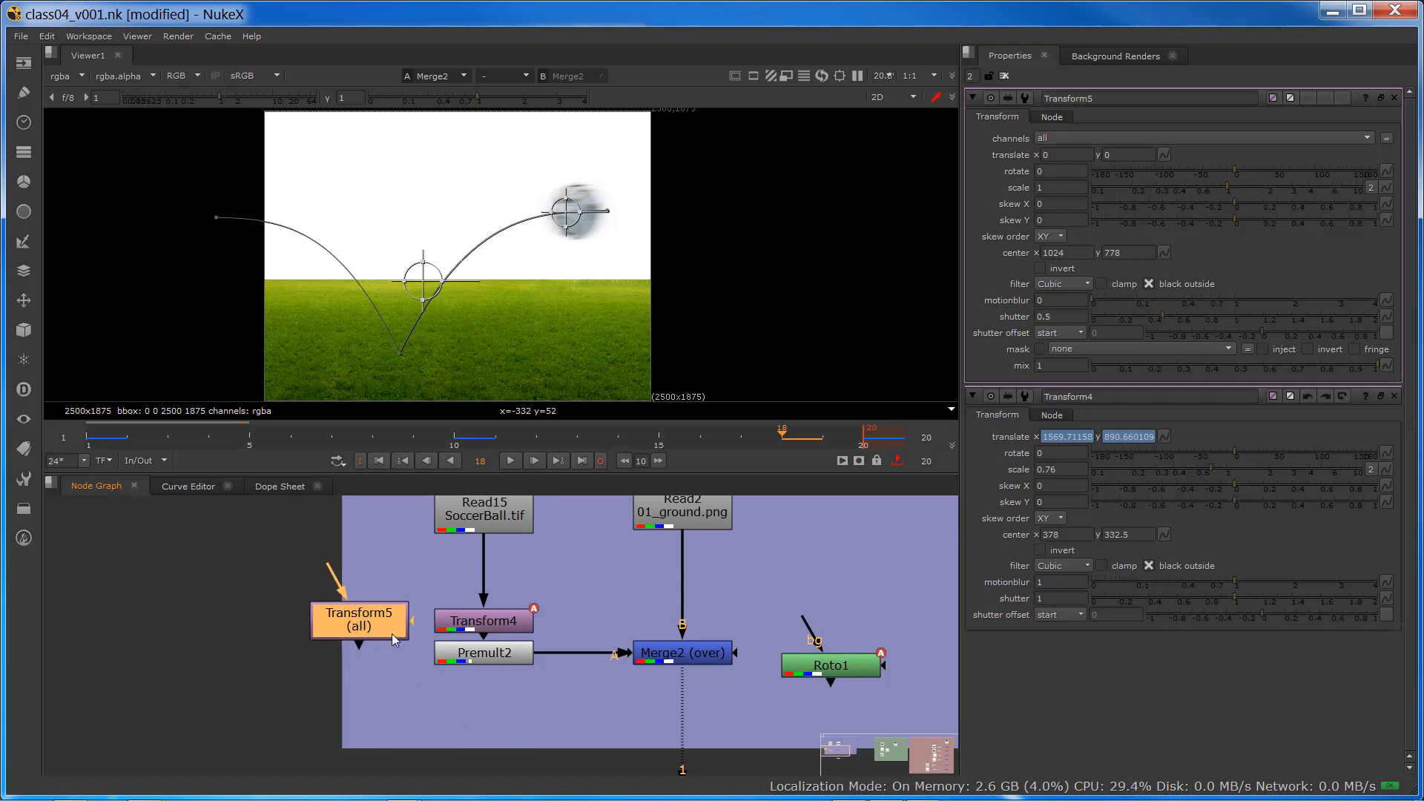
left_click_drag(472, 623, 473, 603)
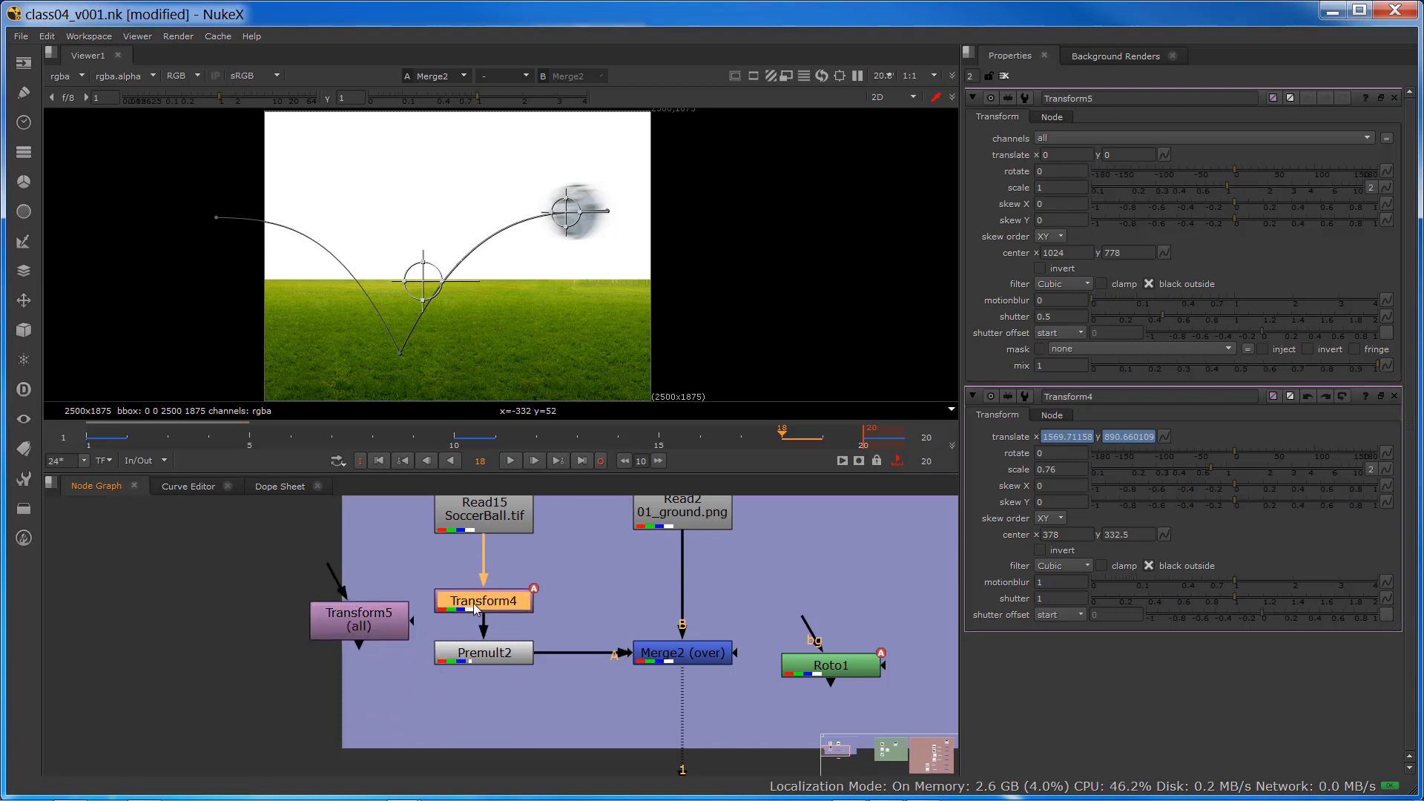
left_click_drag(368, 623, 366, 600)
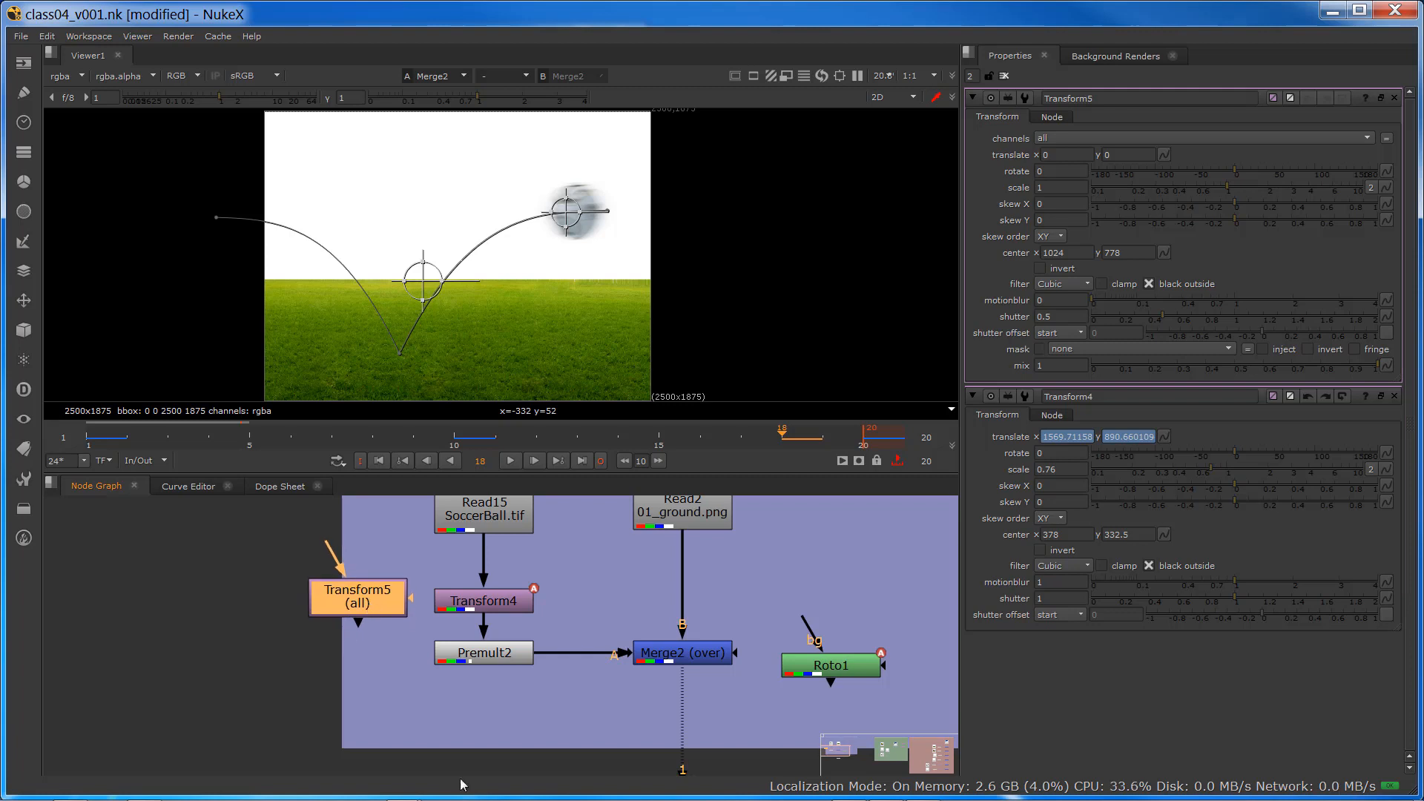
left_click_drag(737, 689, 482, 731)
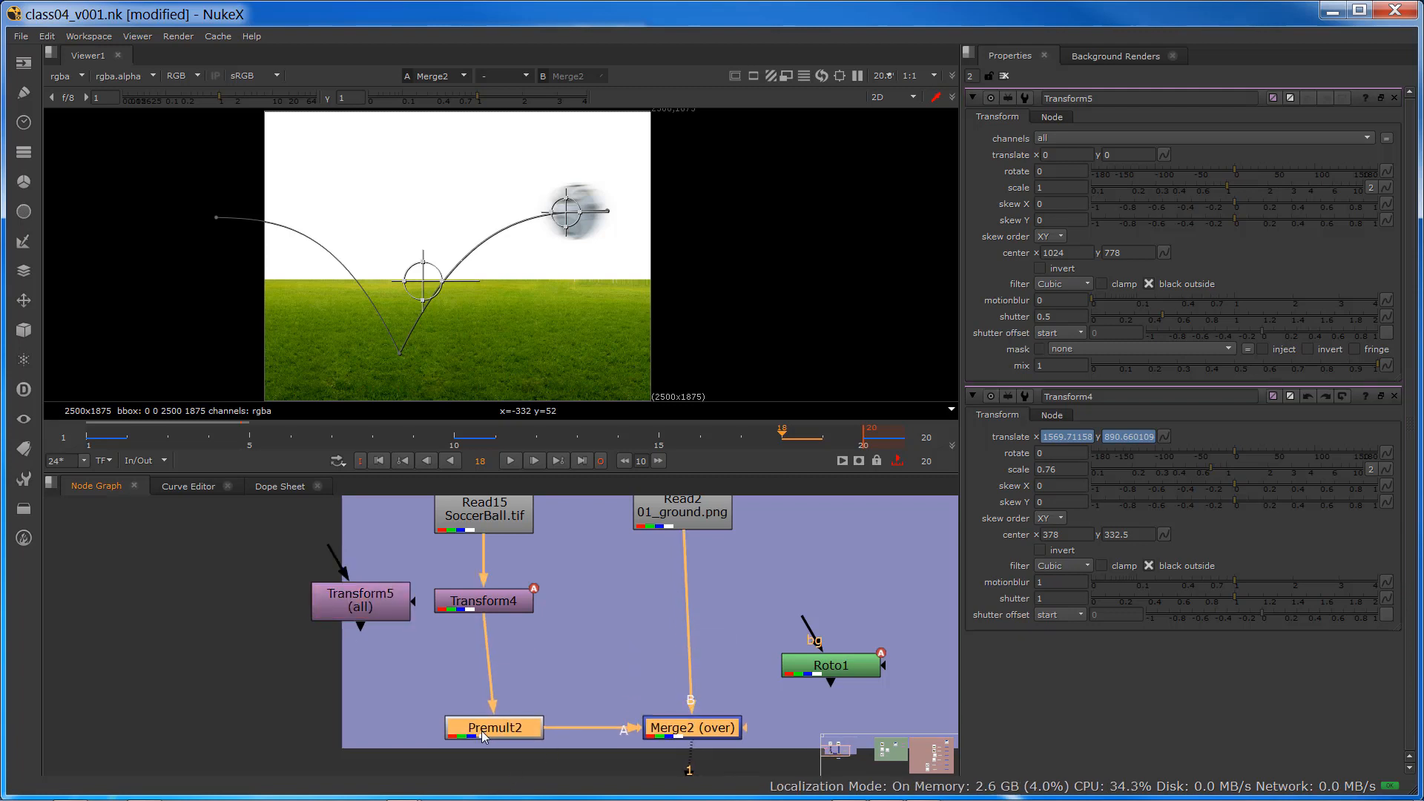
left_click_drag(365, 601, 522, 671)
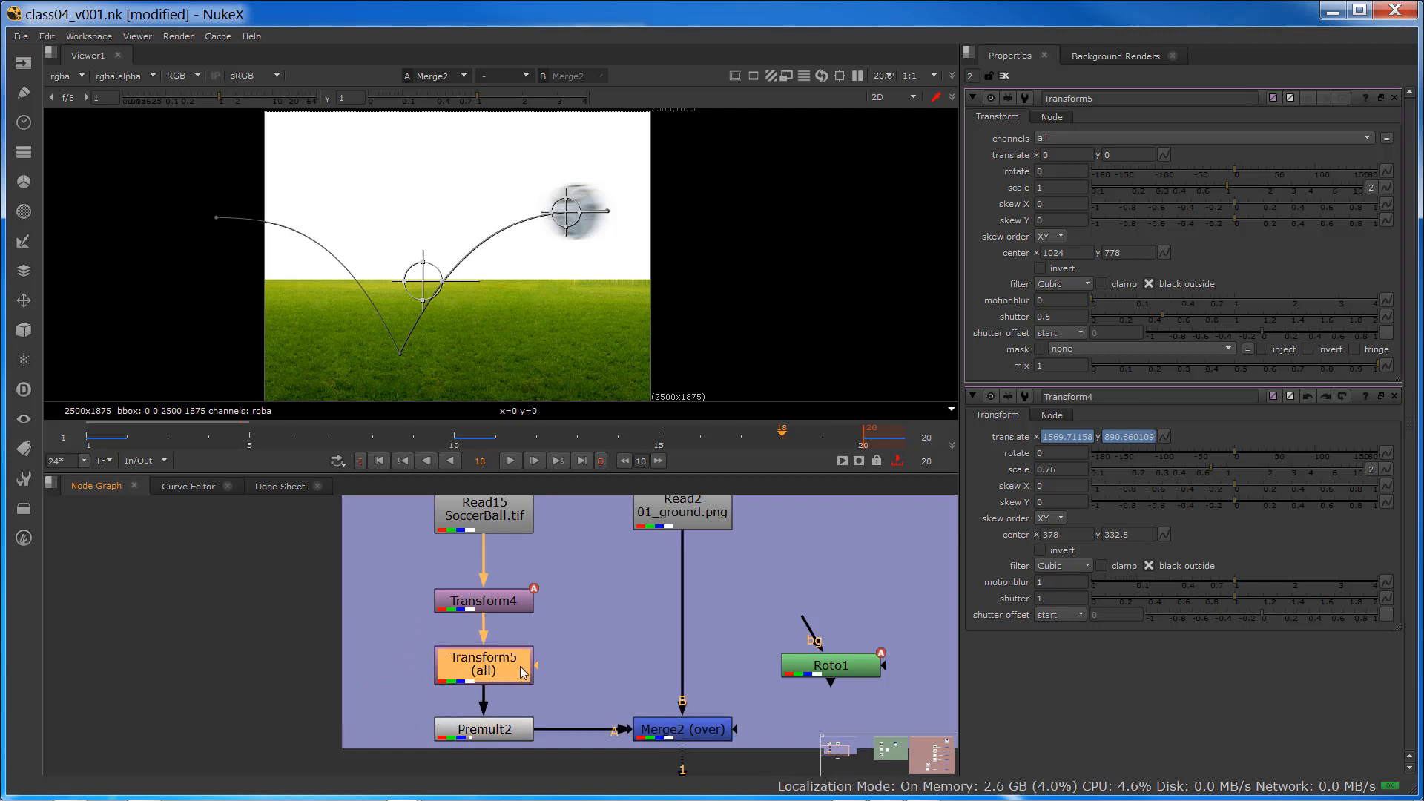
double_click(483, 611)
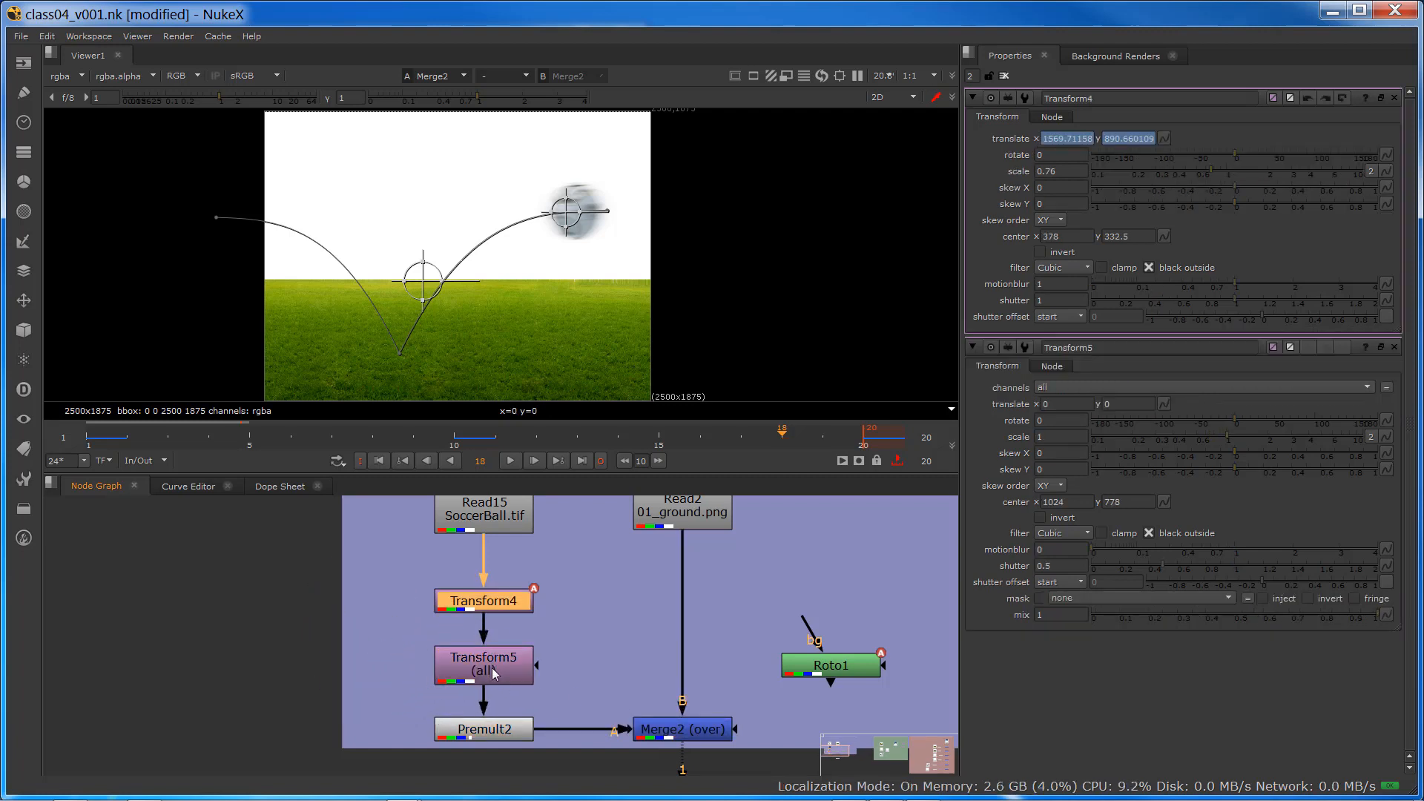
- With the playhead at frame 1, disable Transform4 and copy its translate animation onto Transform5's translate
double_click(491, 668)
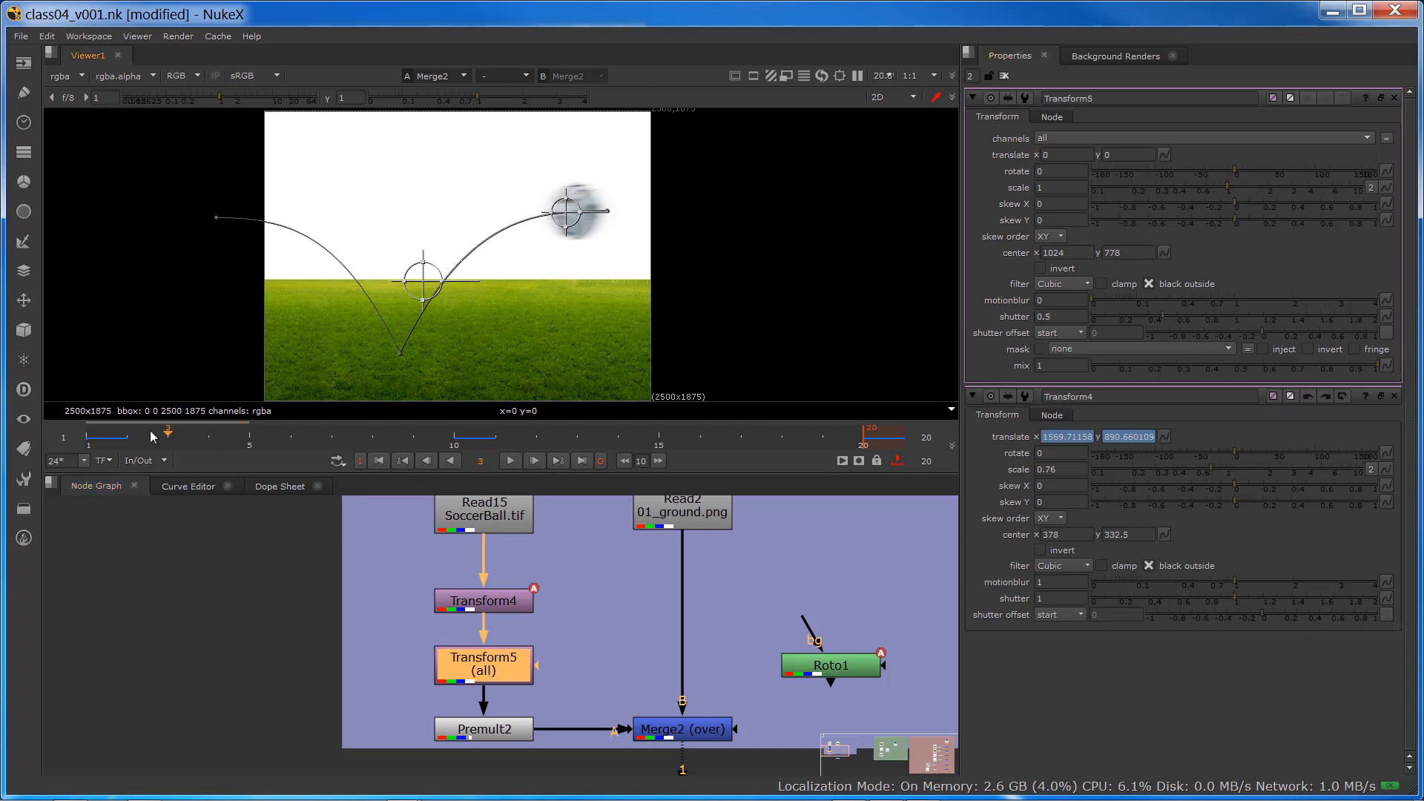
left_click(89, 436)
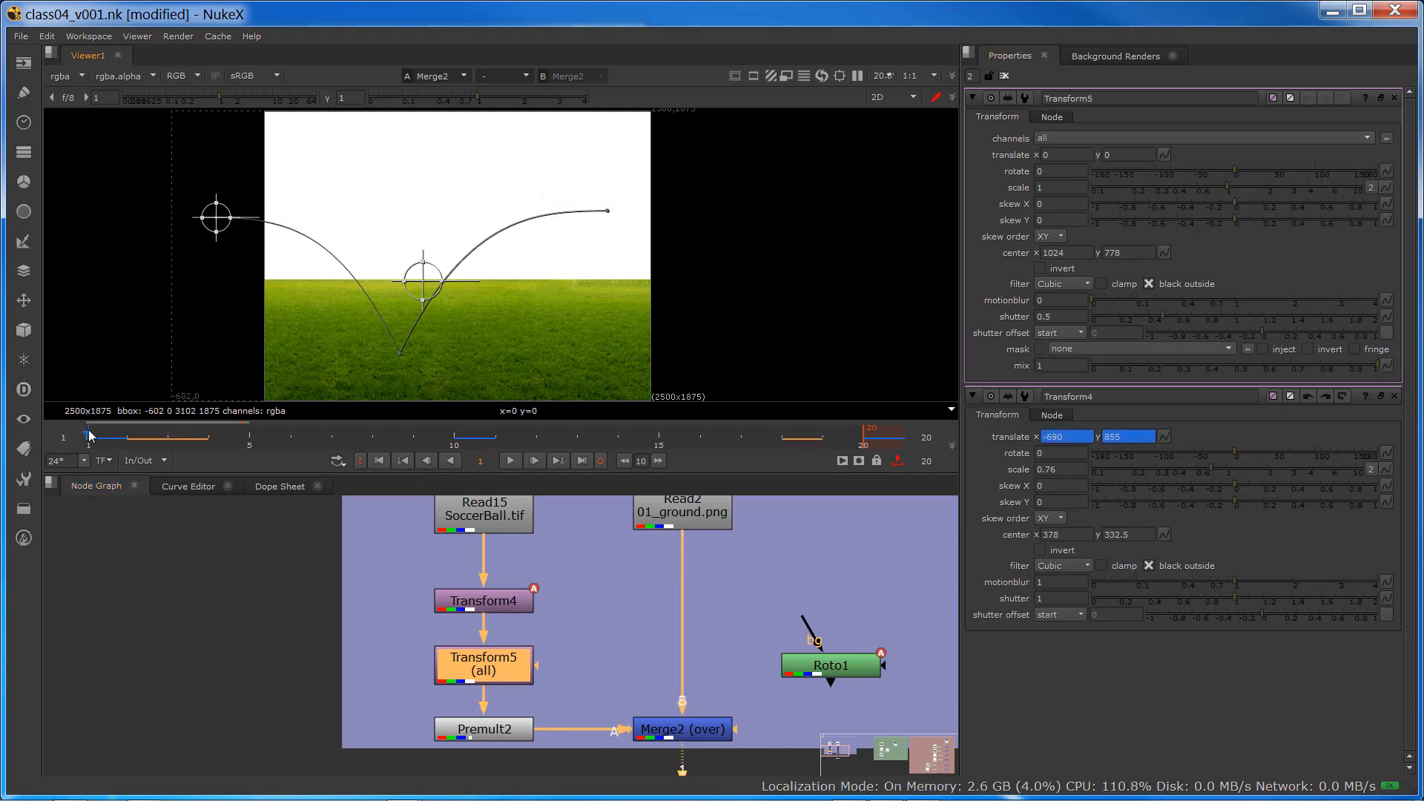
left_click(464, 600)
key("d")
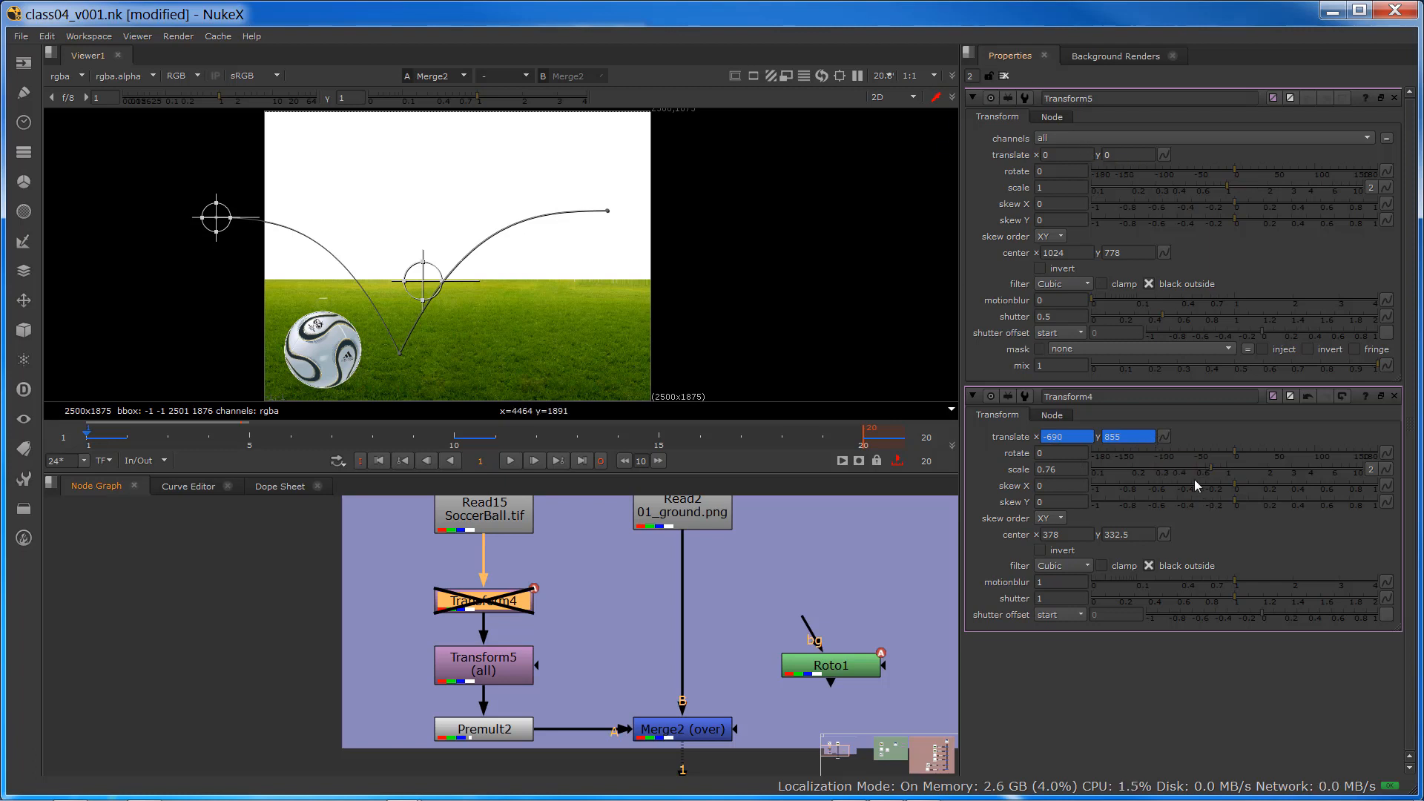
left_click_drag(1163, 437, 1167, 155)
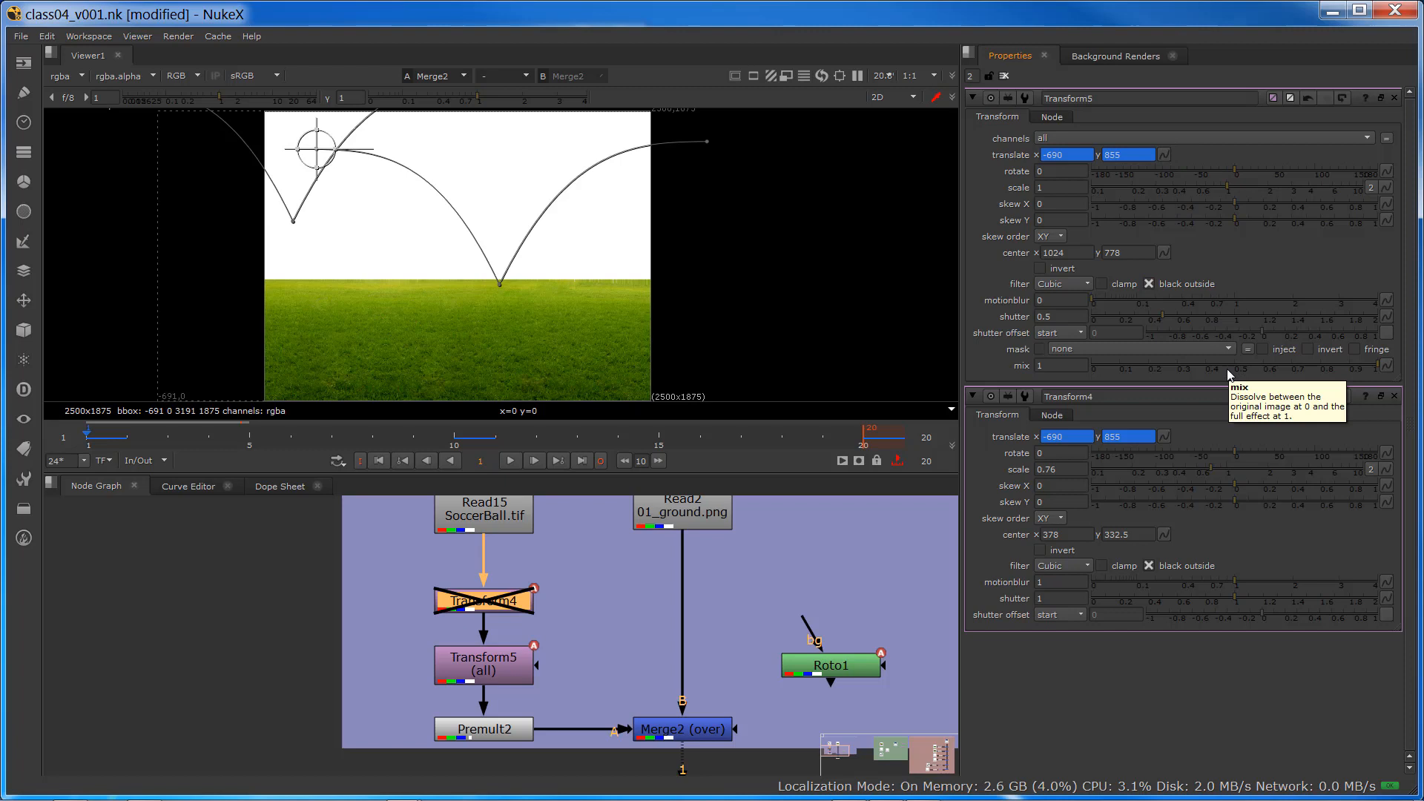
- Collapse the Transform4 and Transform5 properties and play the bounce driven by Transform5, stopping at frame 10
left_click(973, 397)
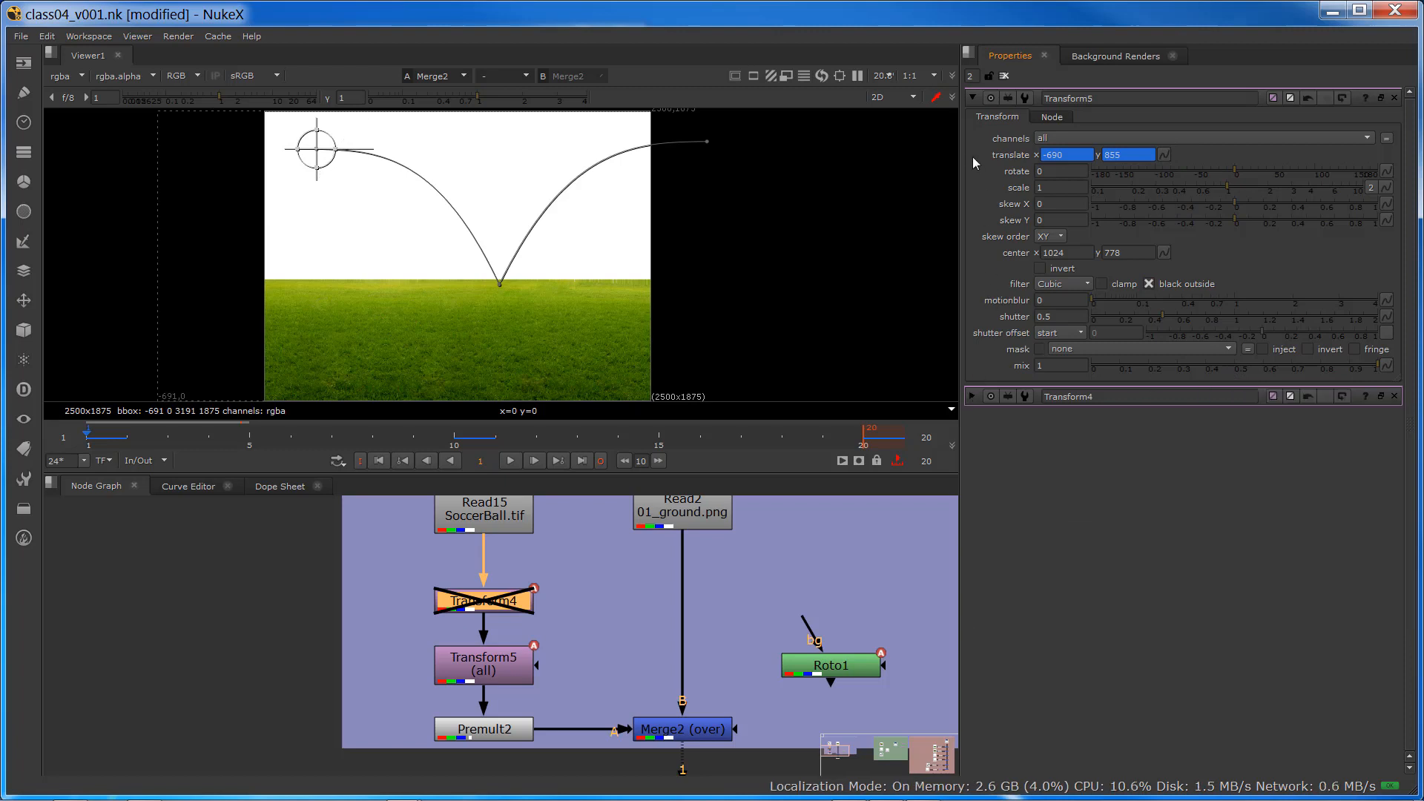
left_click(972, 99)
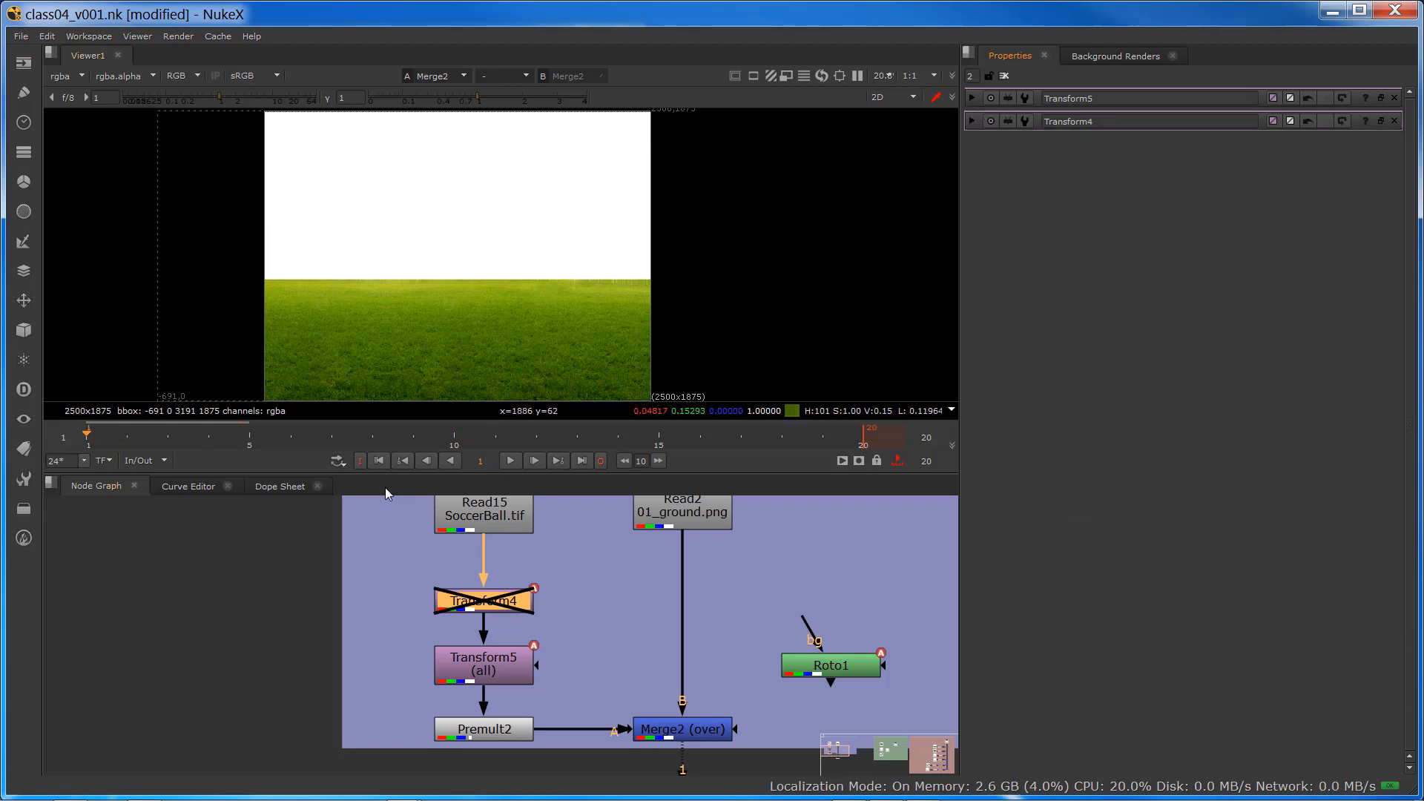
left_click(509, 460)
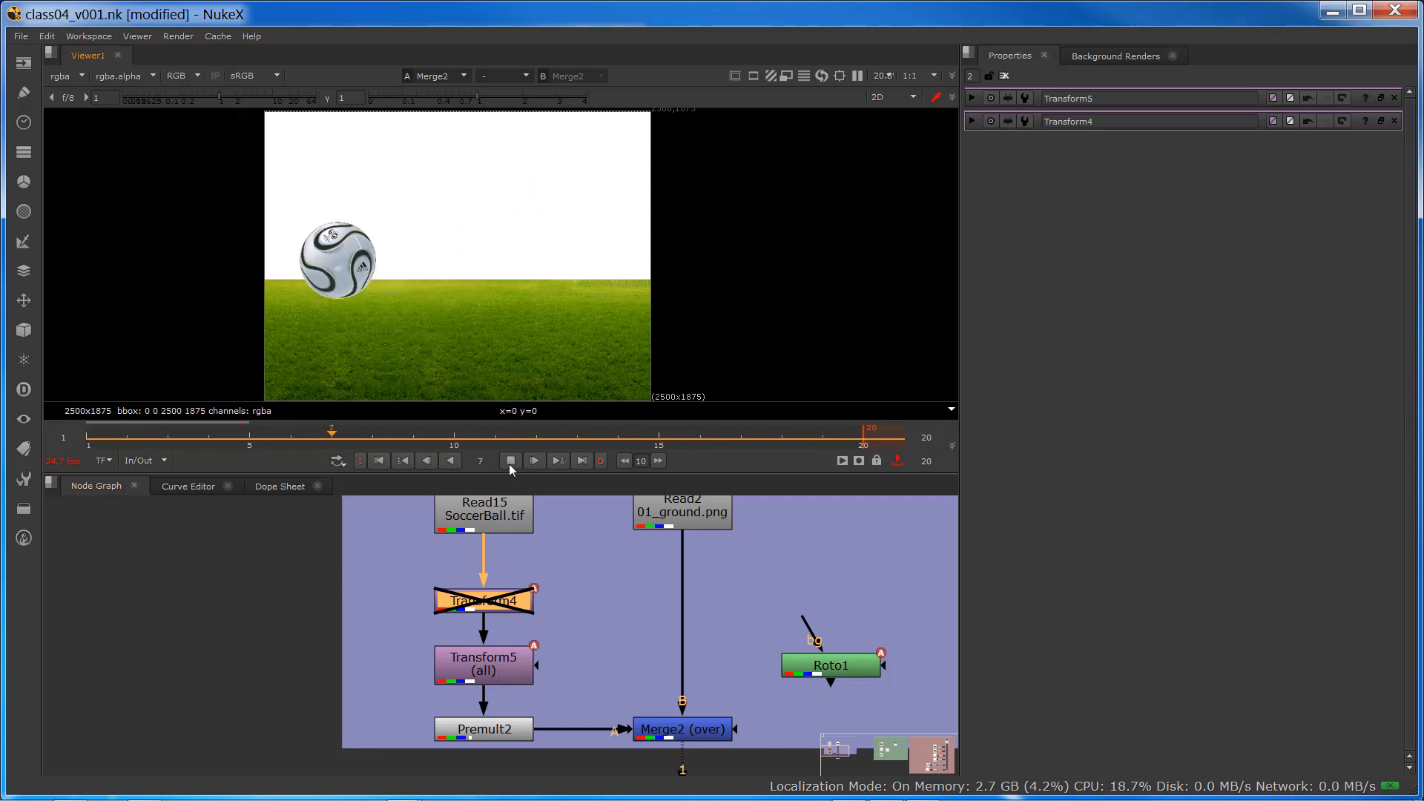
left_click(510, 461)
- Set Transform5's motionblur to 4 and its shutter offset to centred, and play the animation
double_click(490, 670)
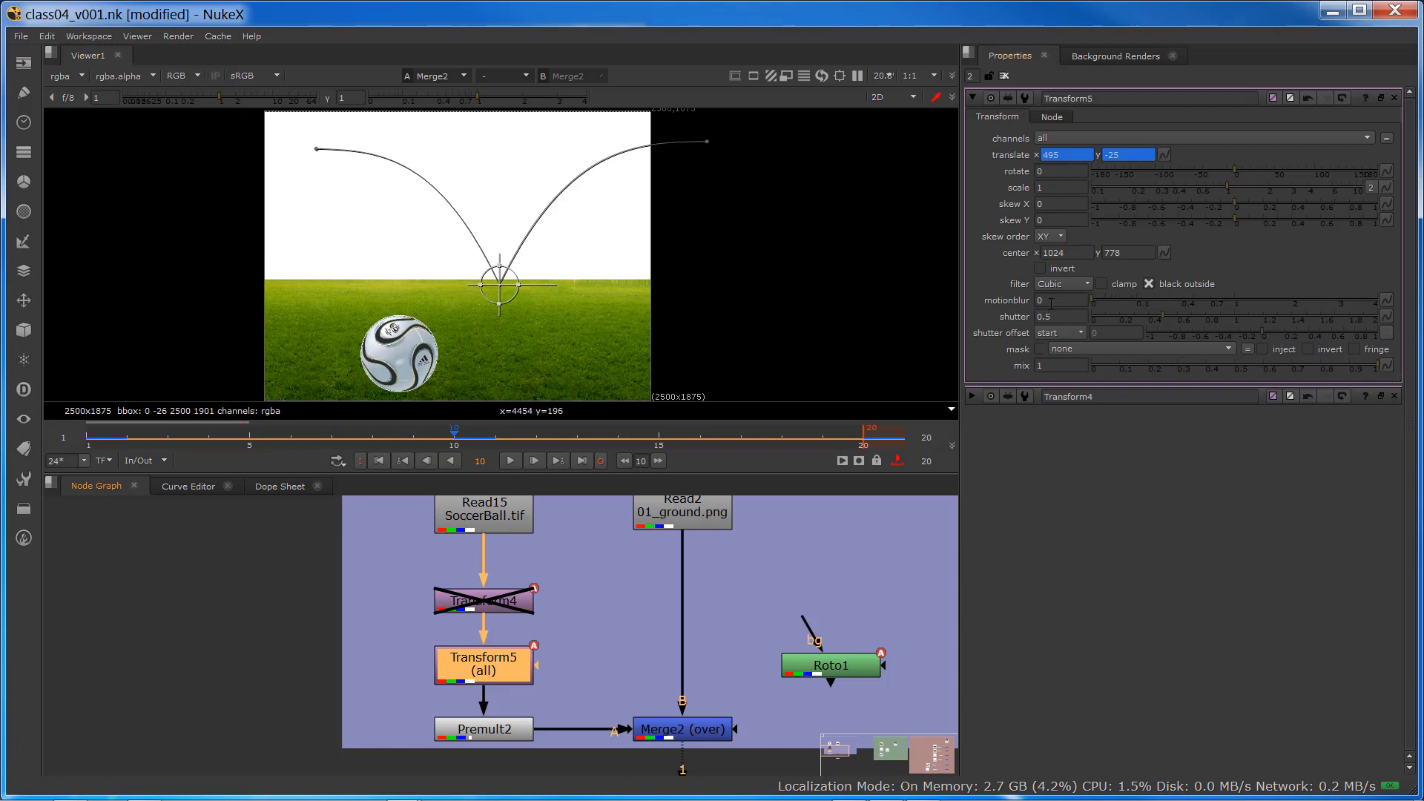
left_click_drag(1051, 304, 964, 297)
type("4")
key("Return")
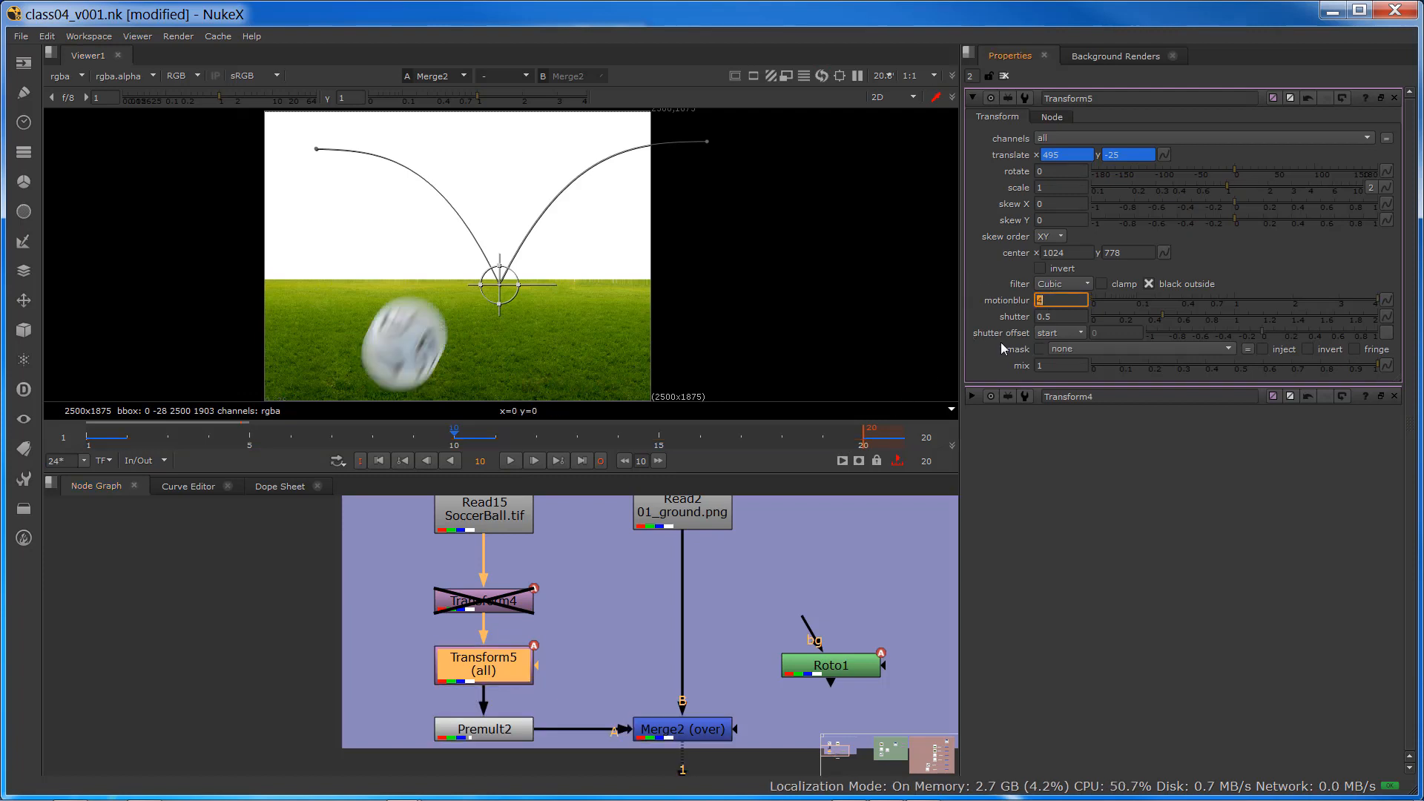
left_click(1046, 334)
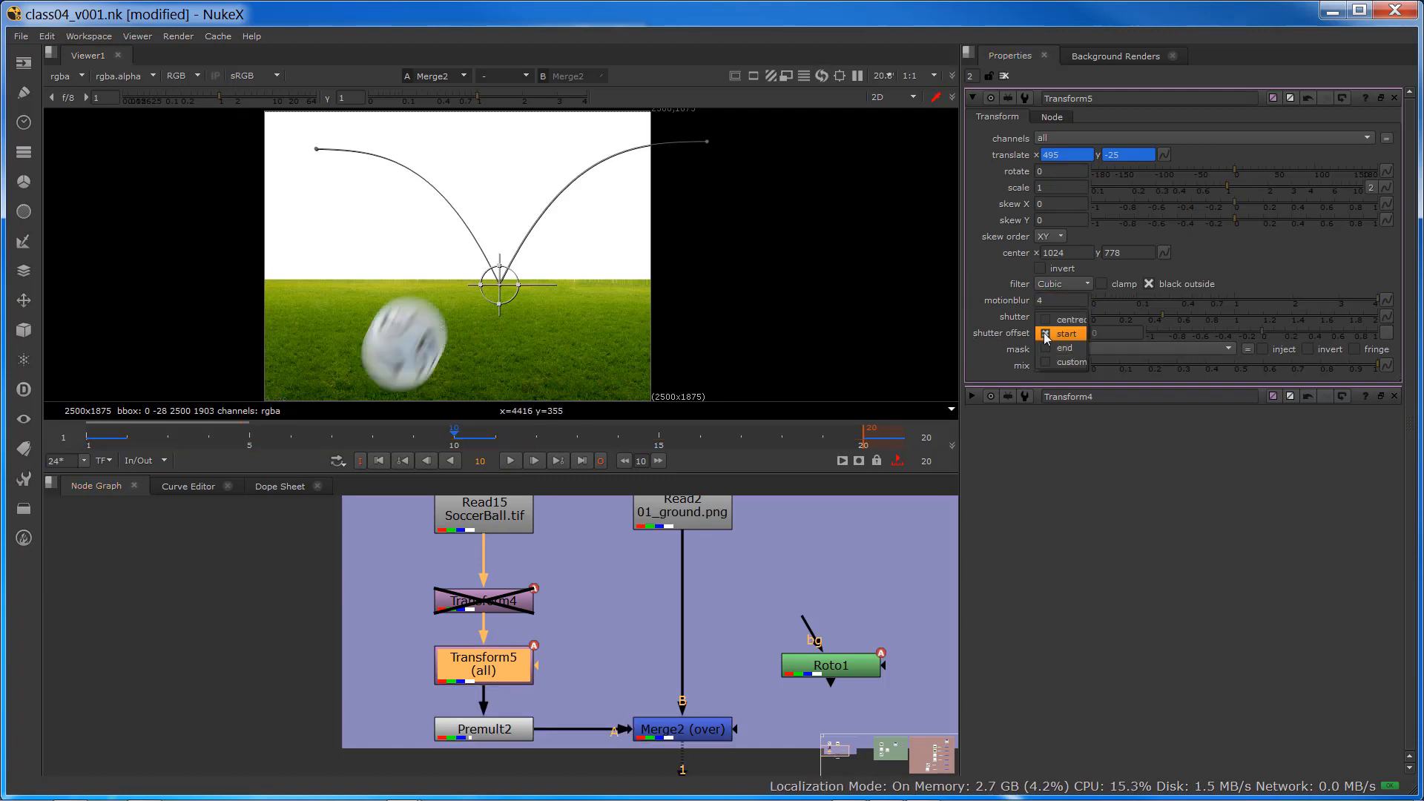
left_click(1062, 320)
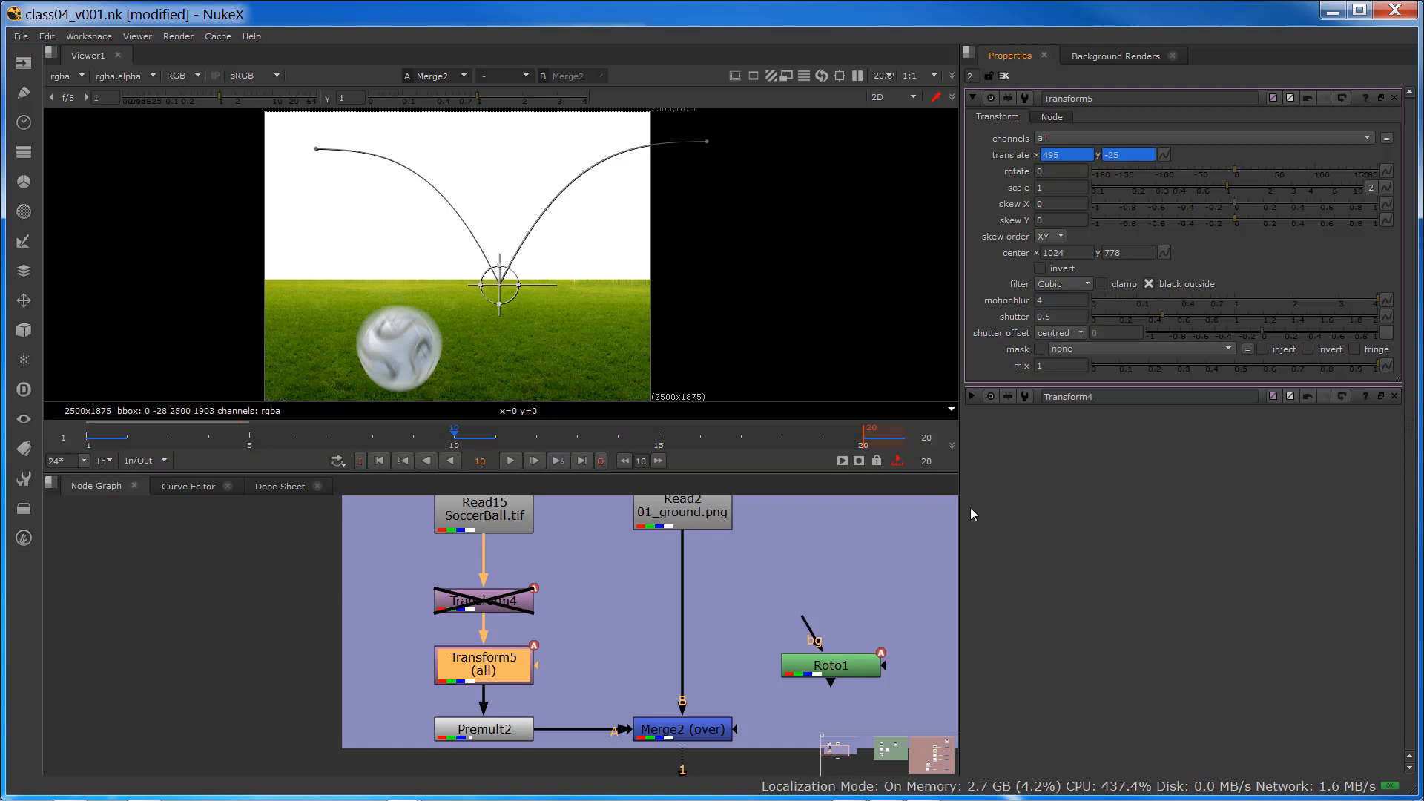
left_click(511, 461)
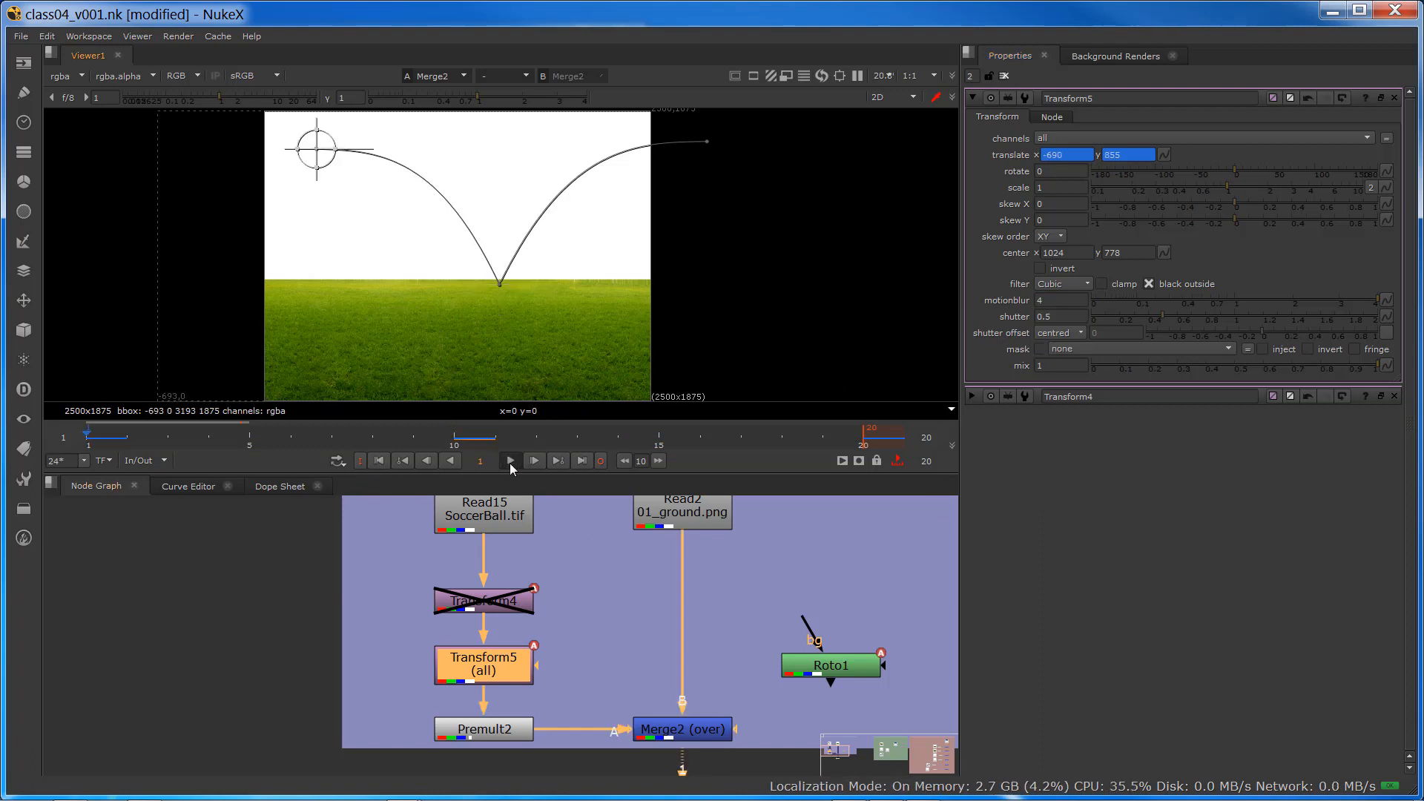